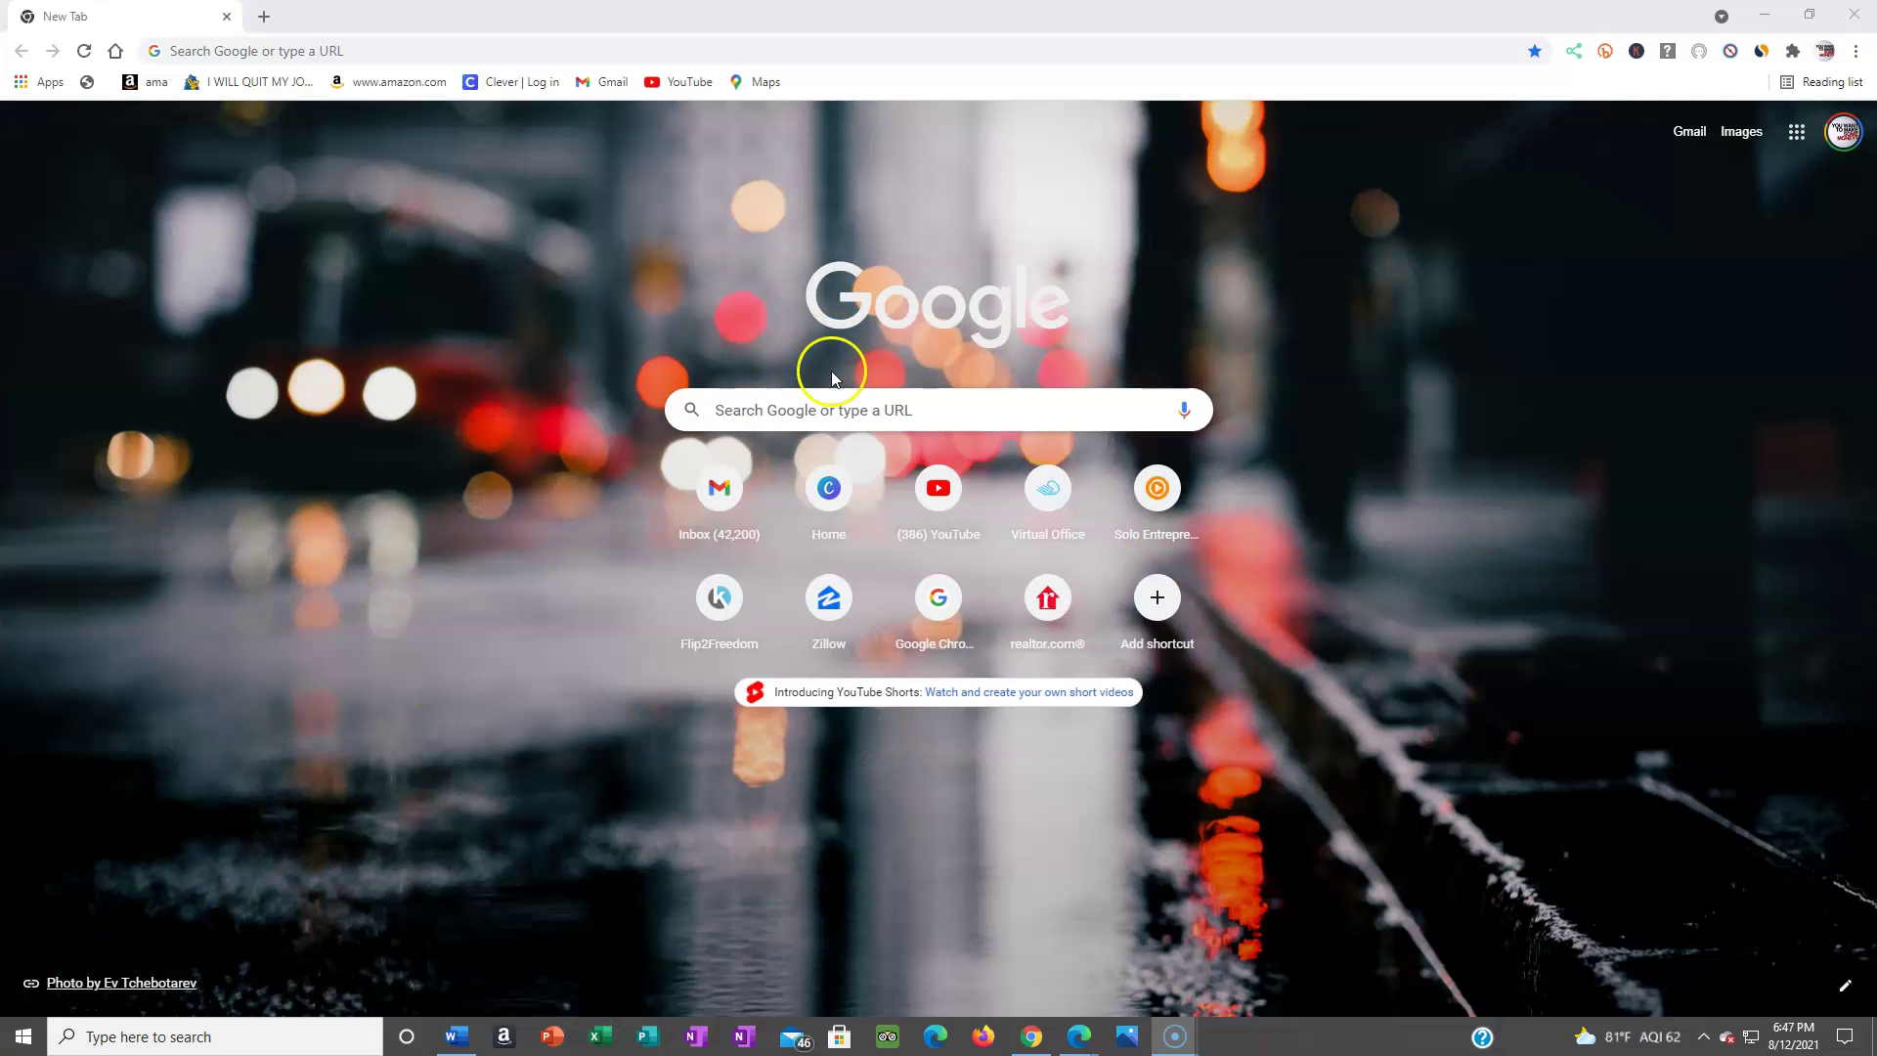
Step: Search Google for 'Canva' and open the canva.com home page
click(821, 410)
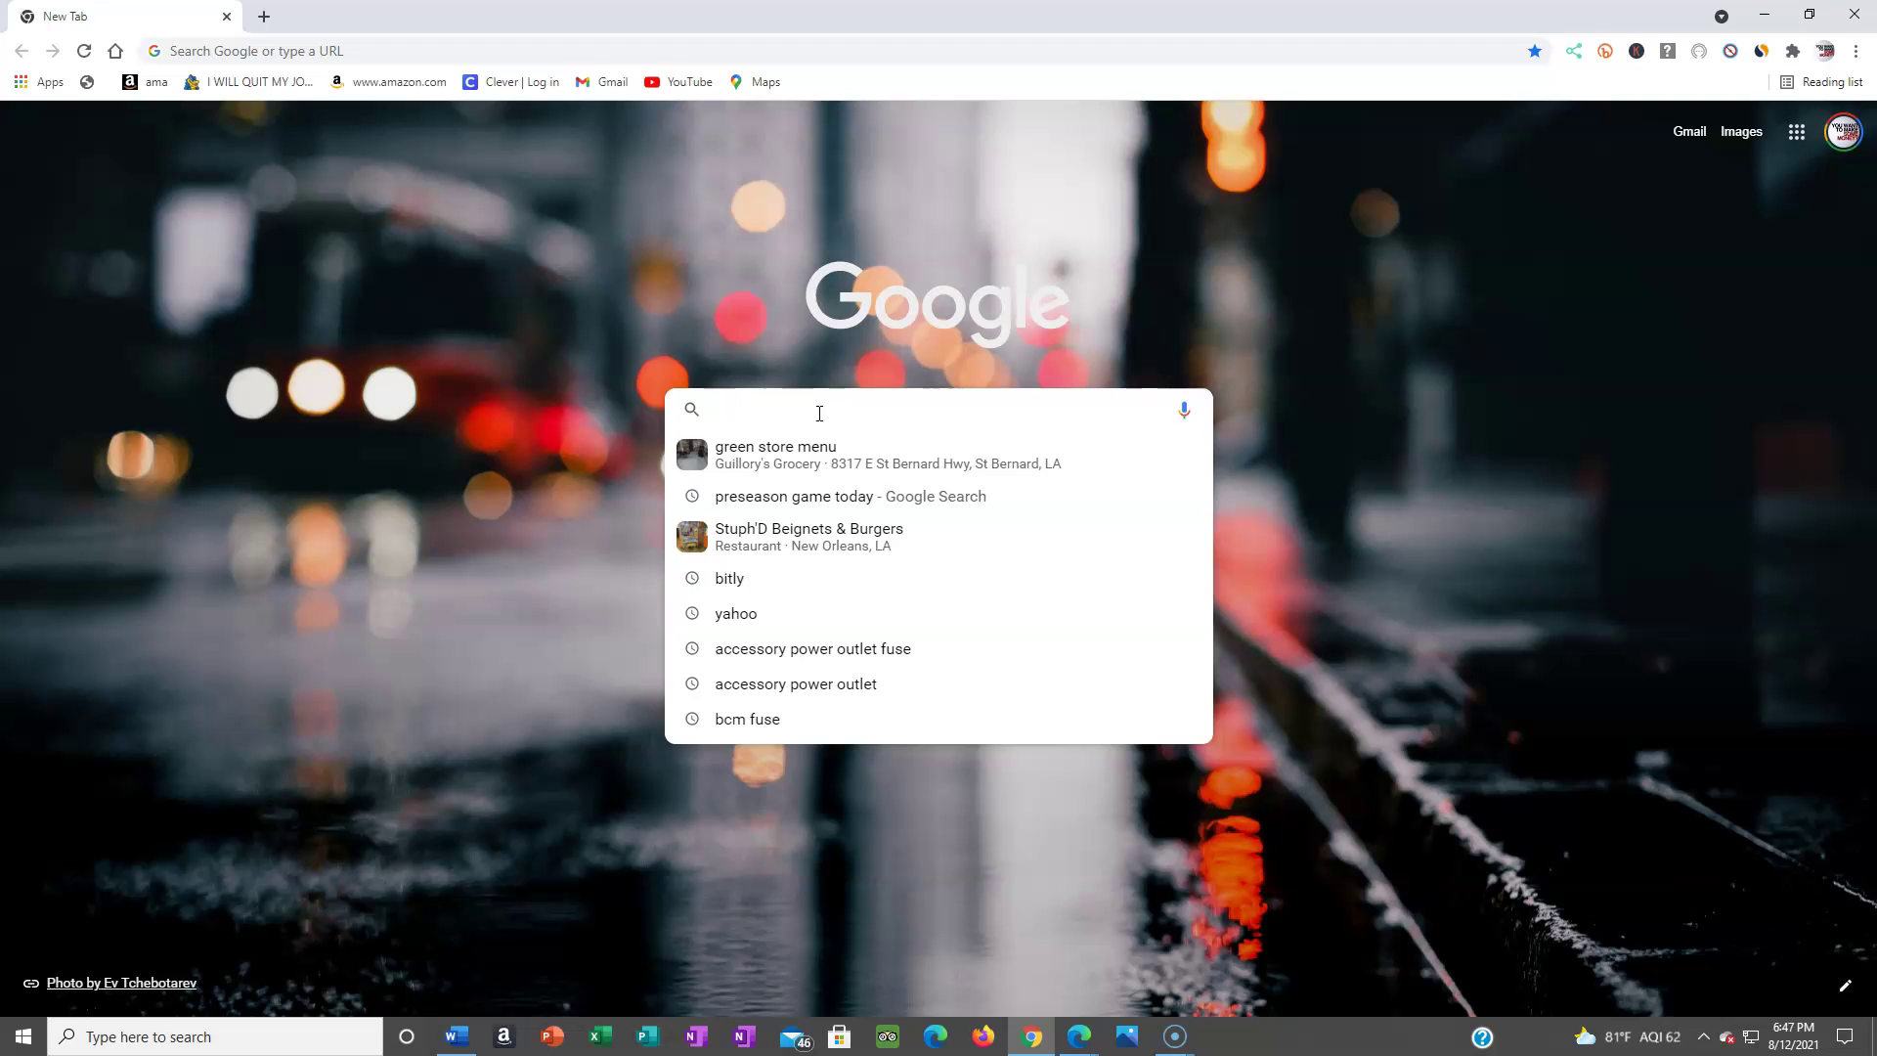
text(CA)
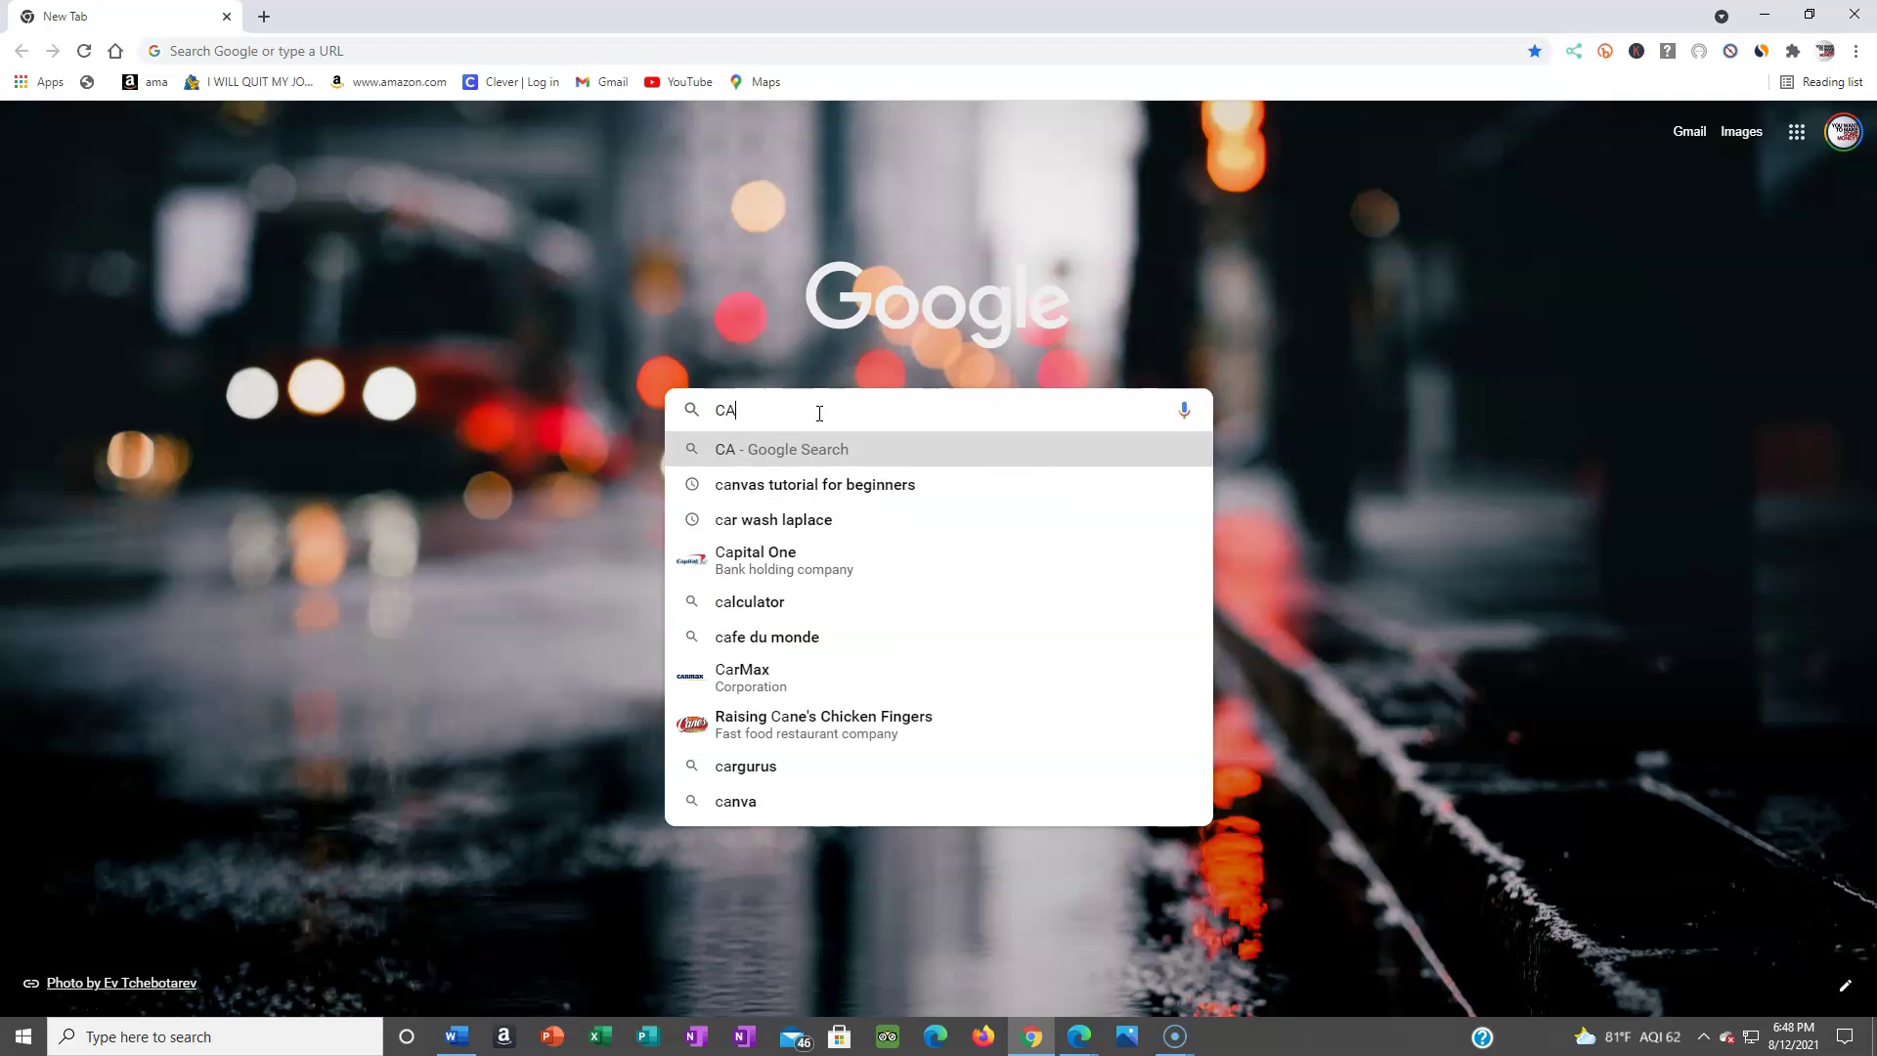
text(nva)
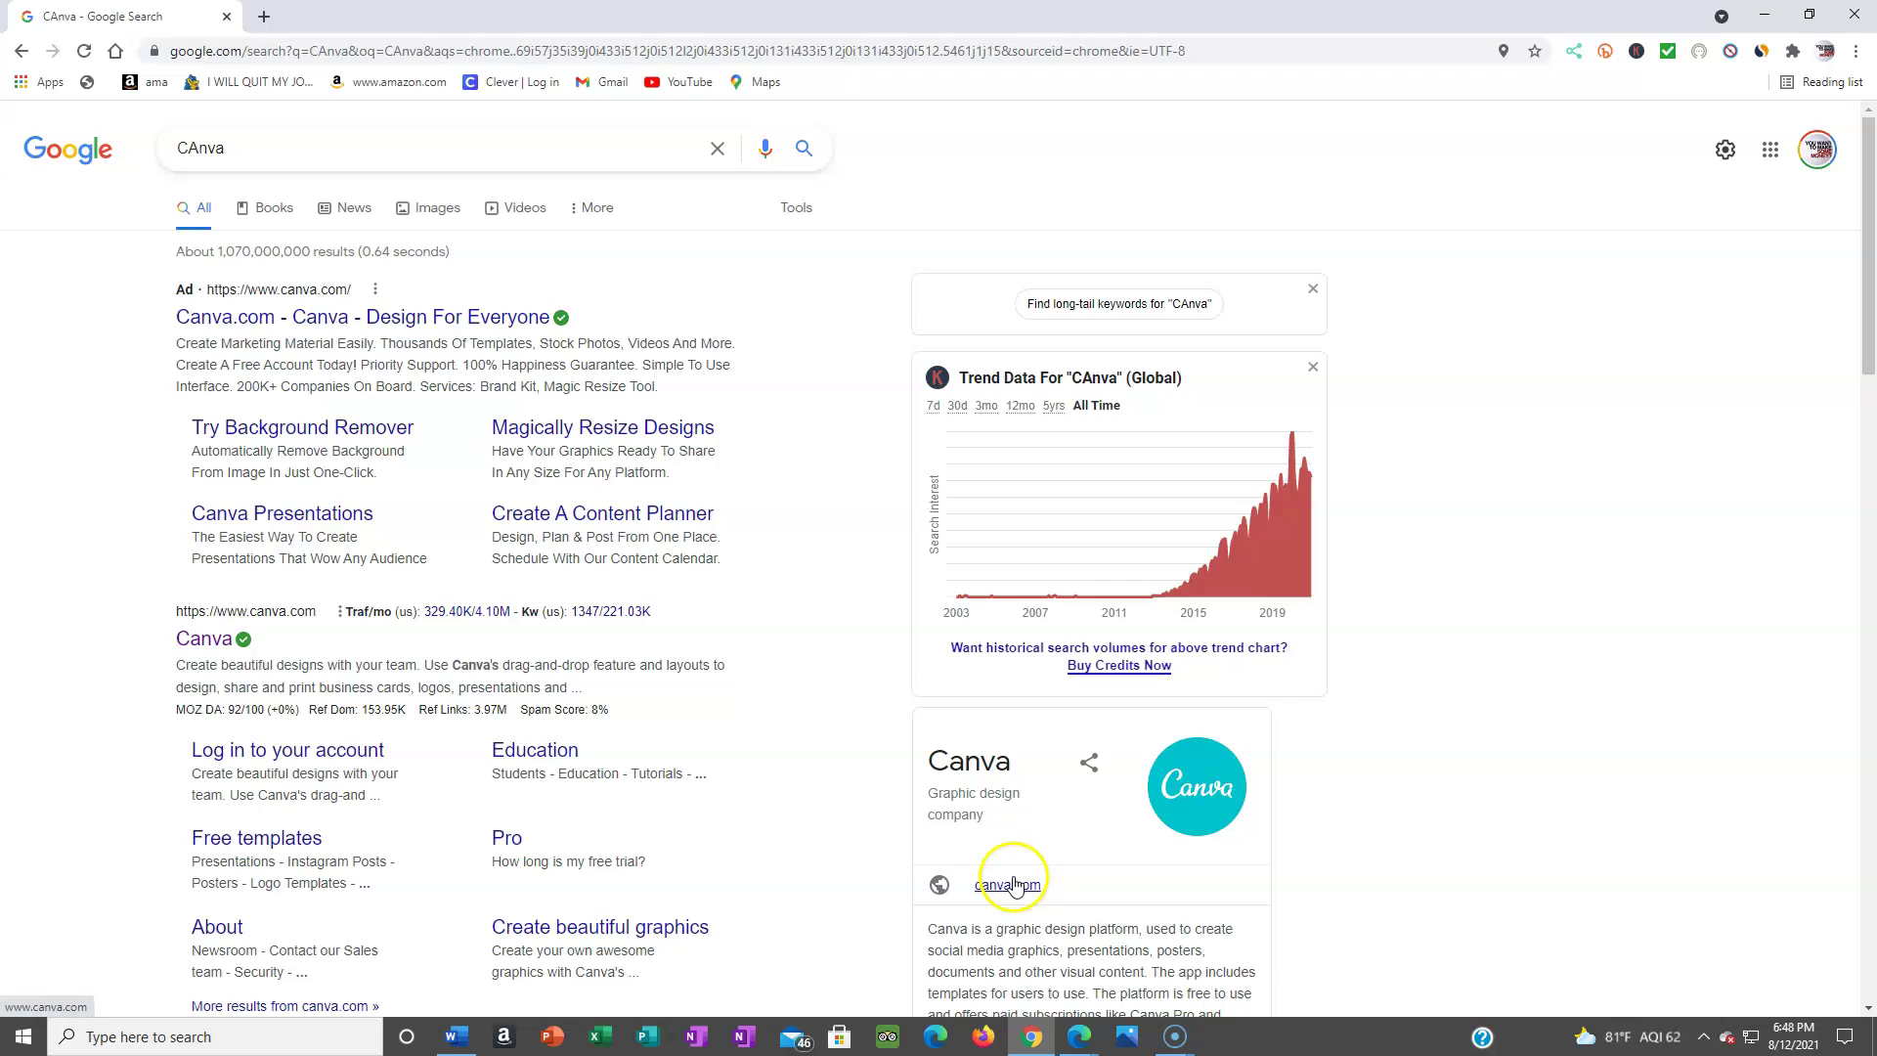
click(1007, 885)
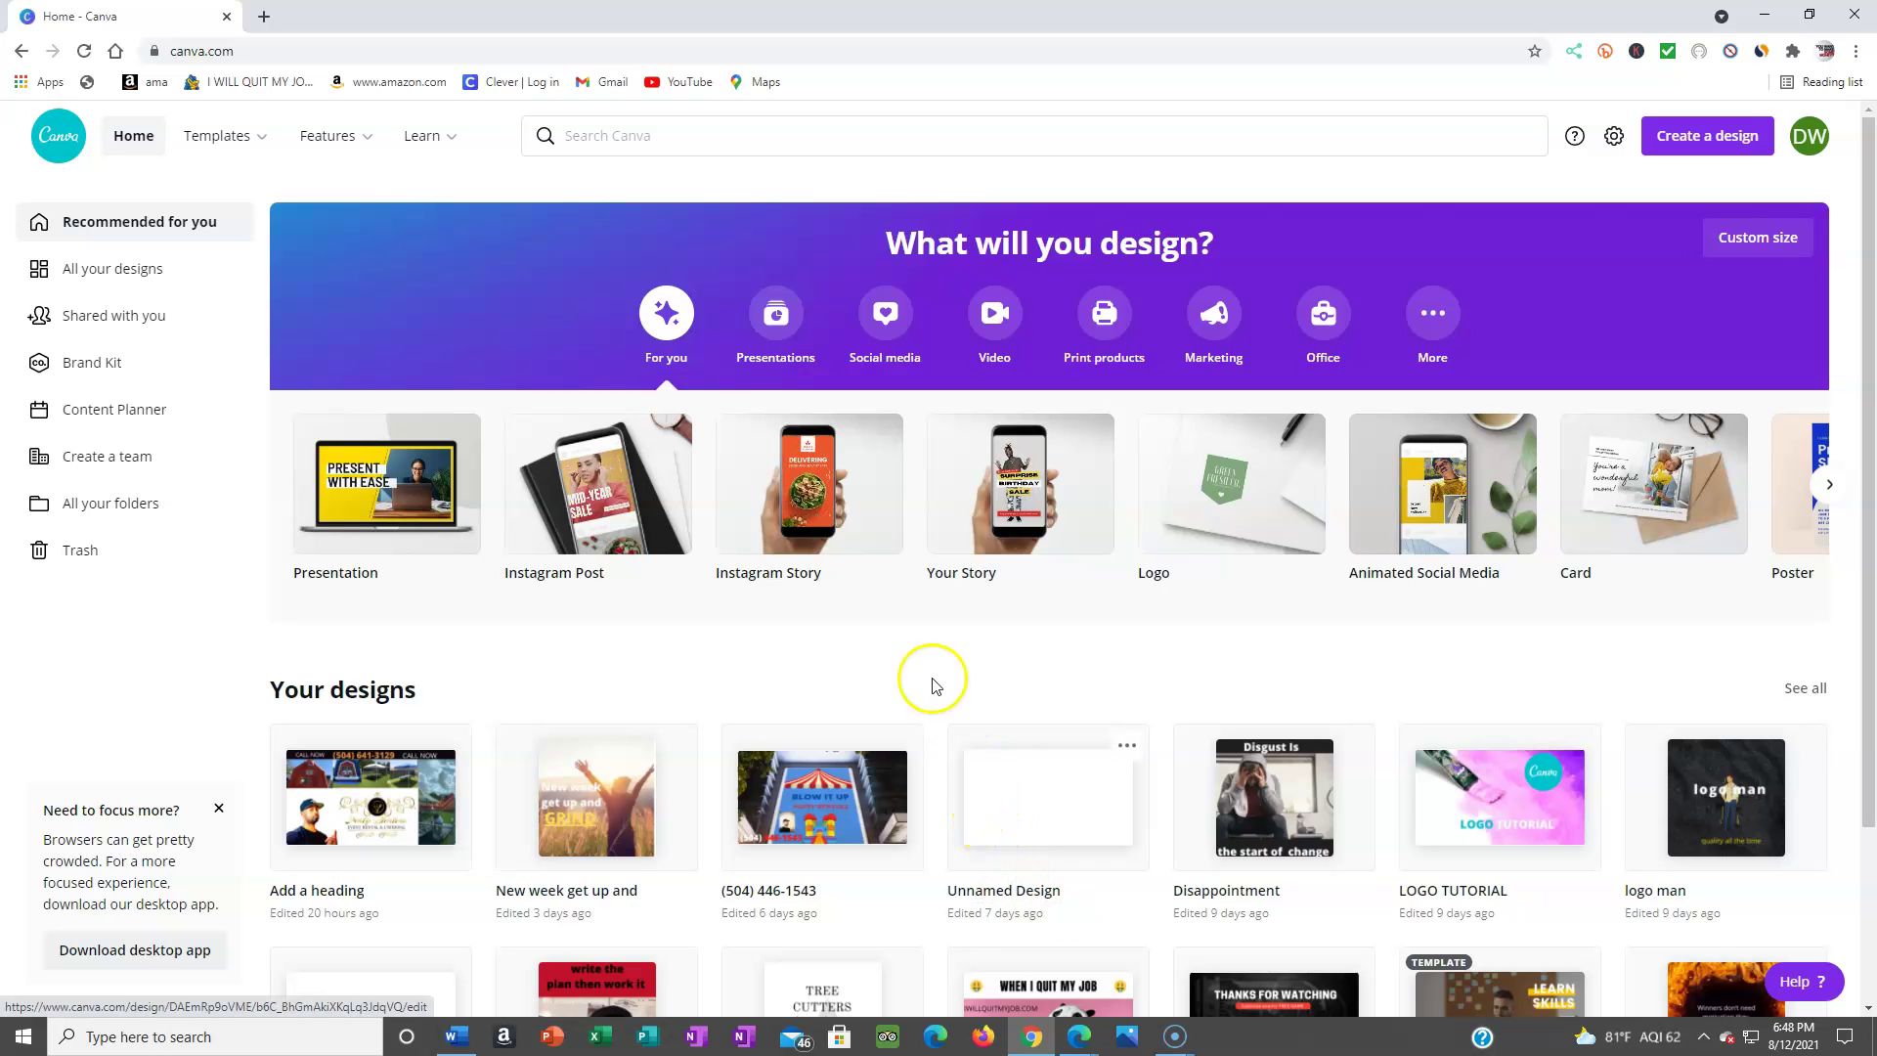
Step: Search Canva for 'youtube thumbnail' and create a blank YouTube Thumbnail design
click(710, 149)
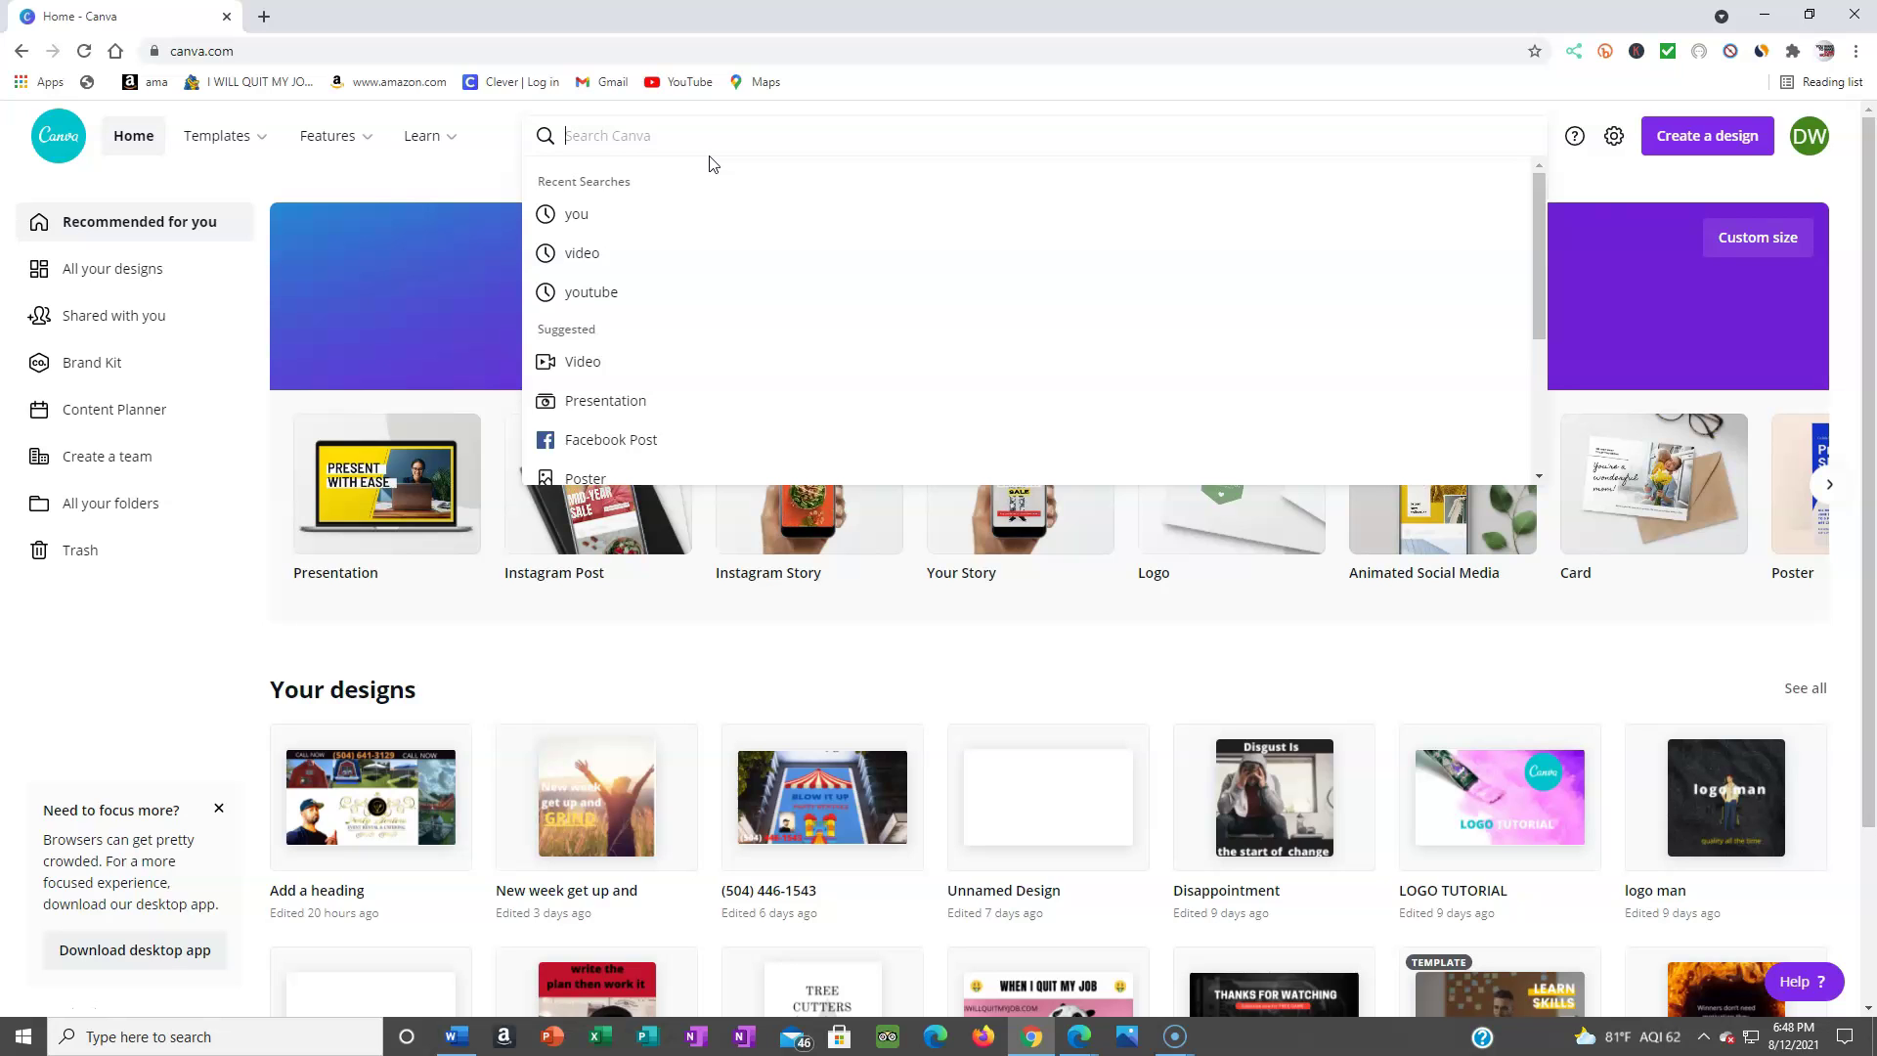
text(youtube th)
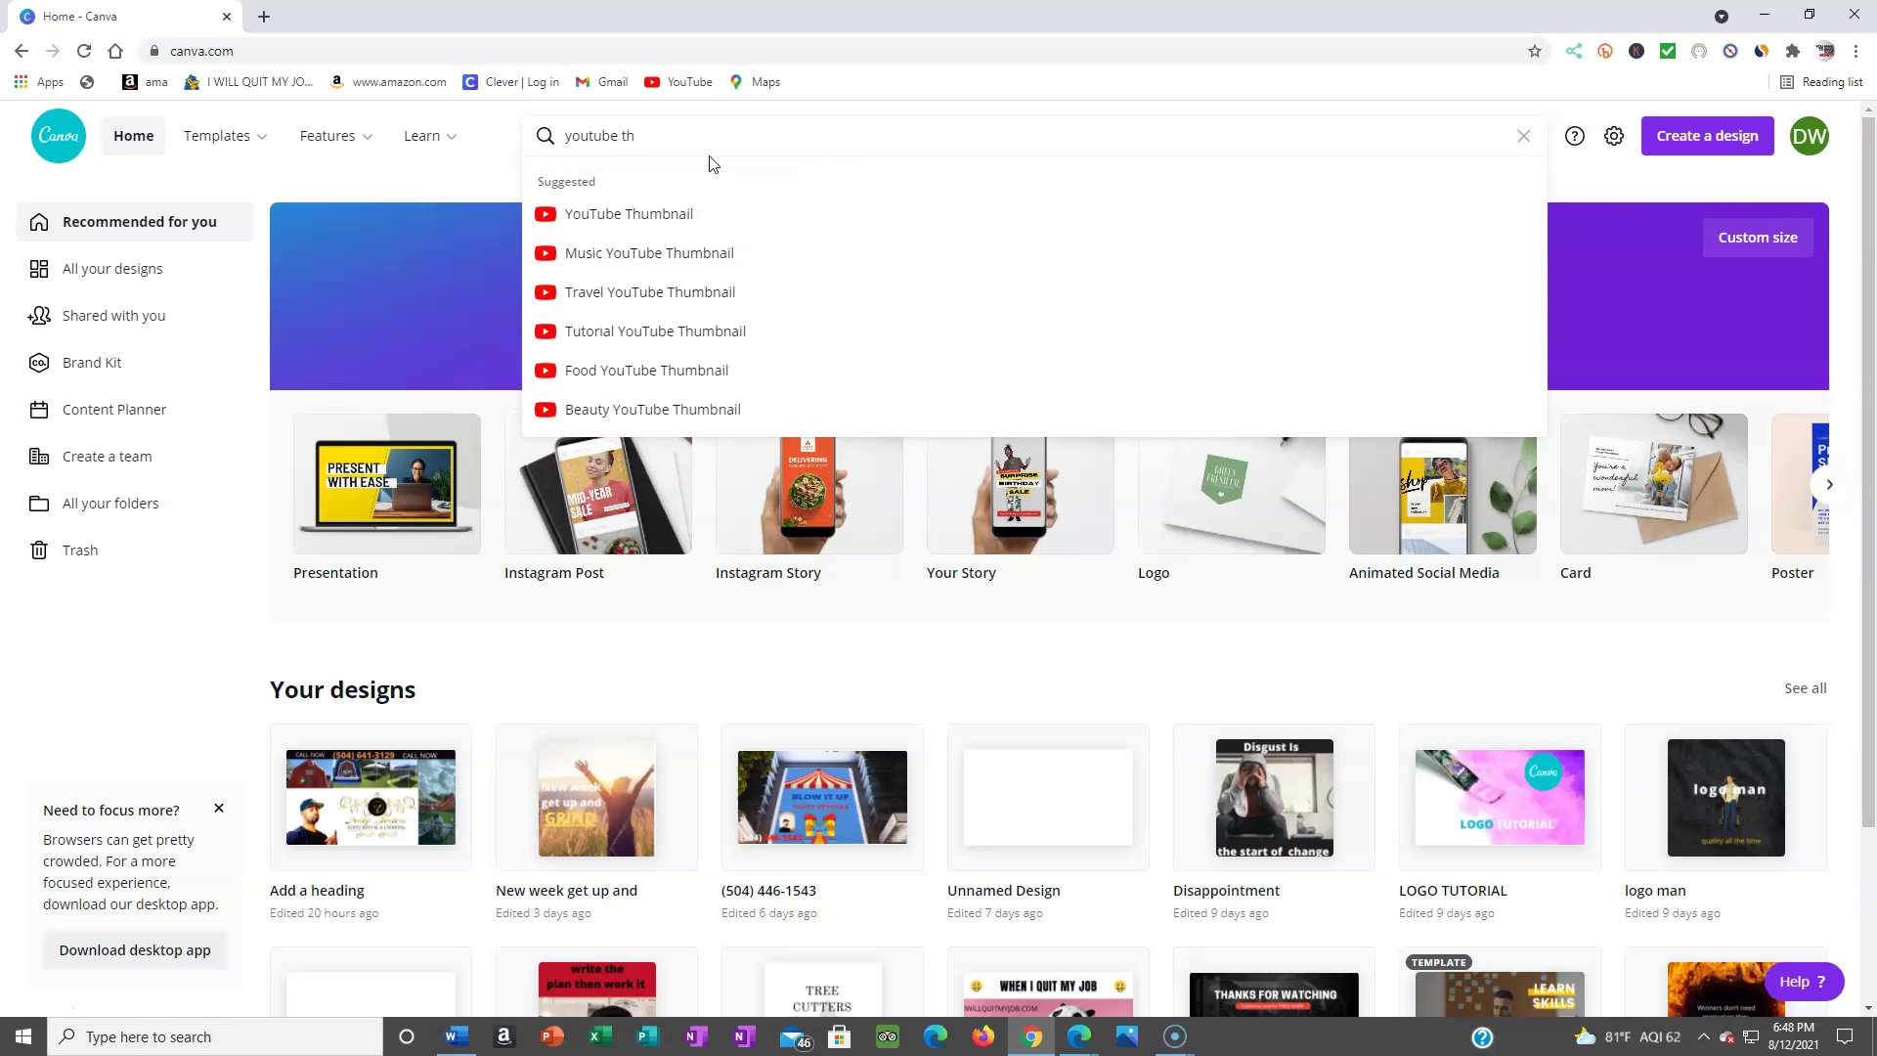
click(714, 224)
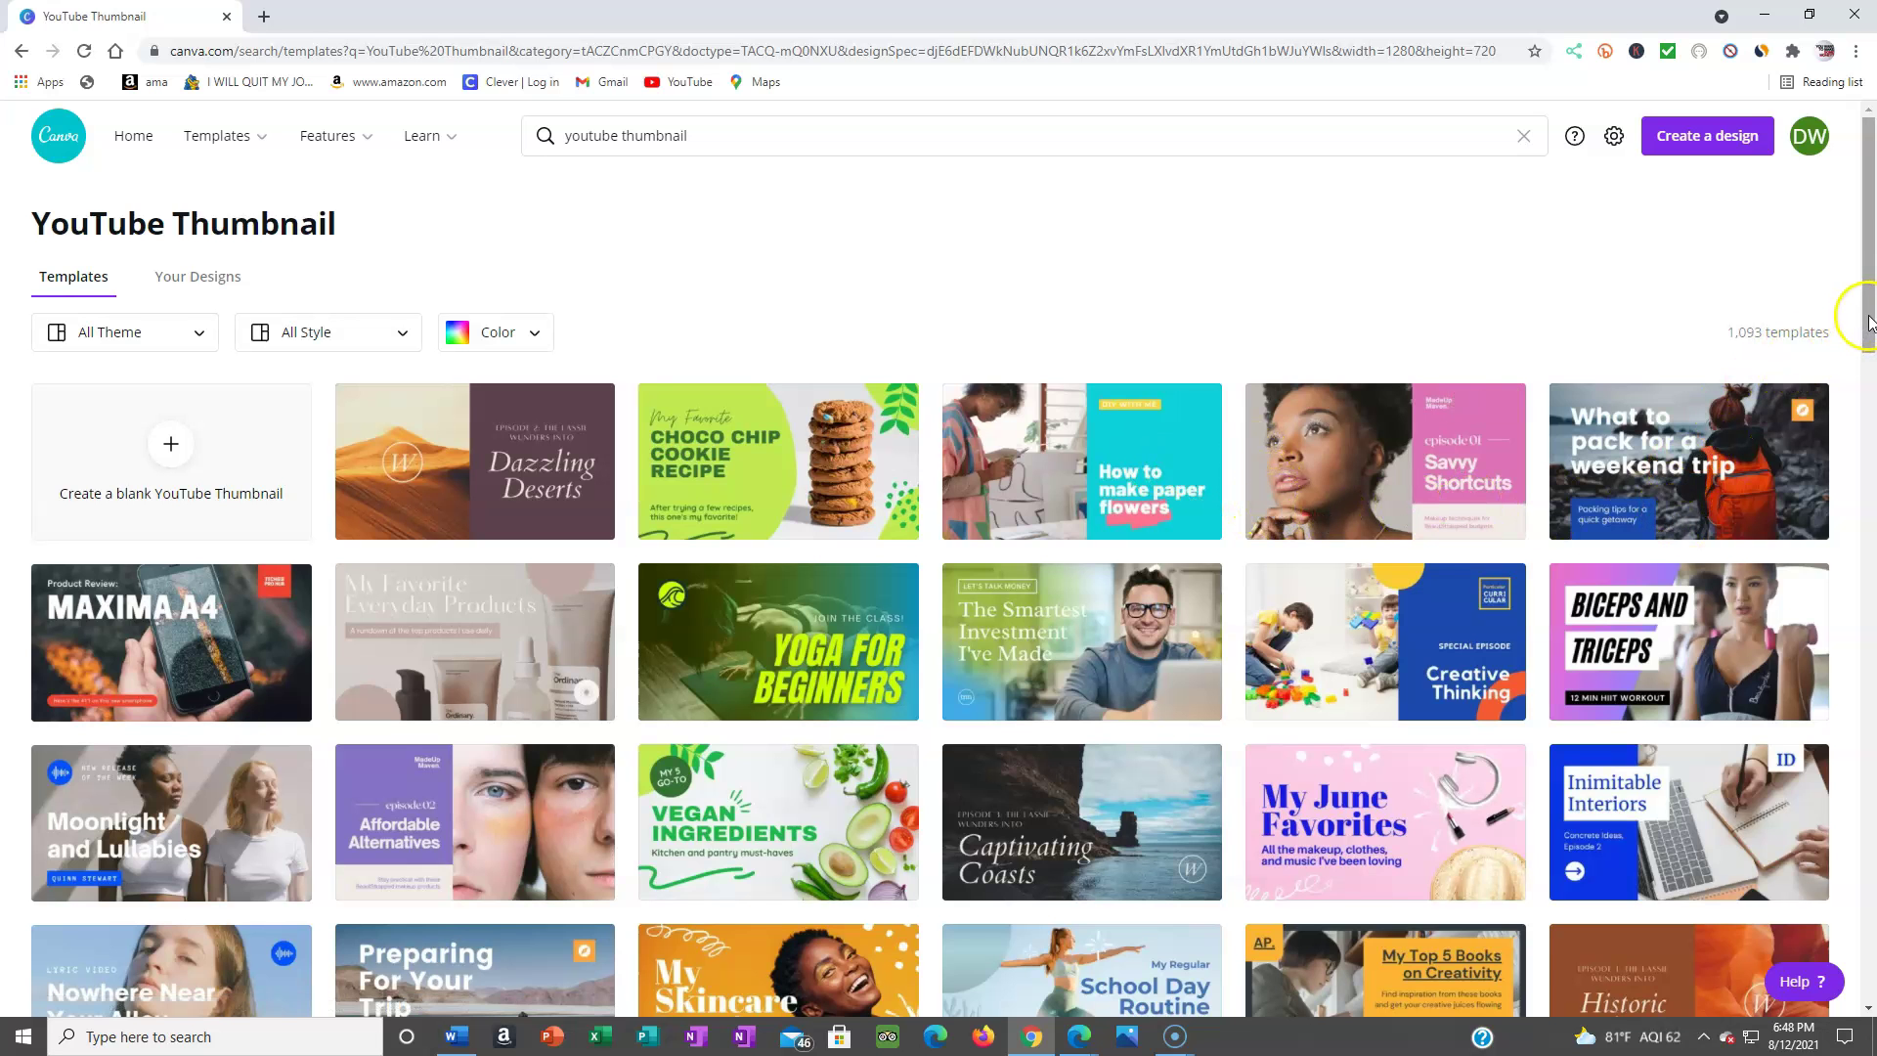
mouse_move(1868, 315)
mouse_down()
mouse_move(1869, 448)
mouse_move(1870, 384)
mouse_up()
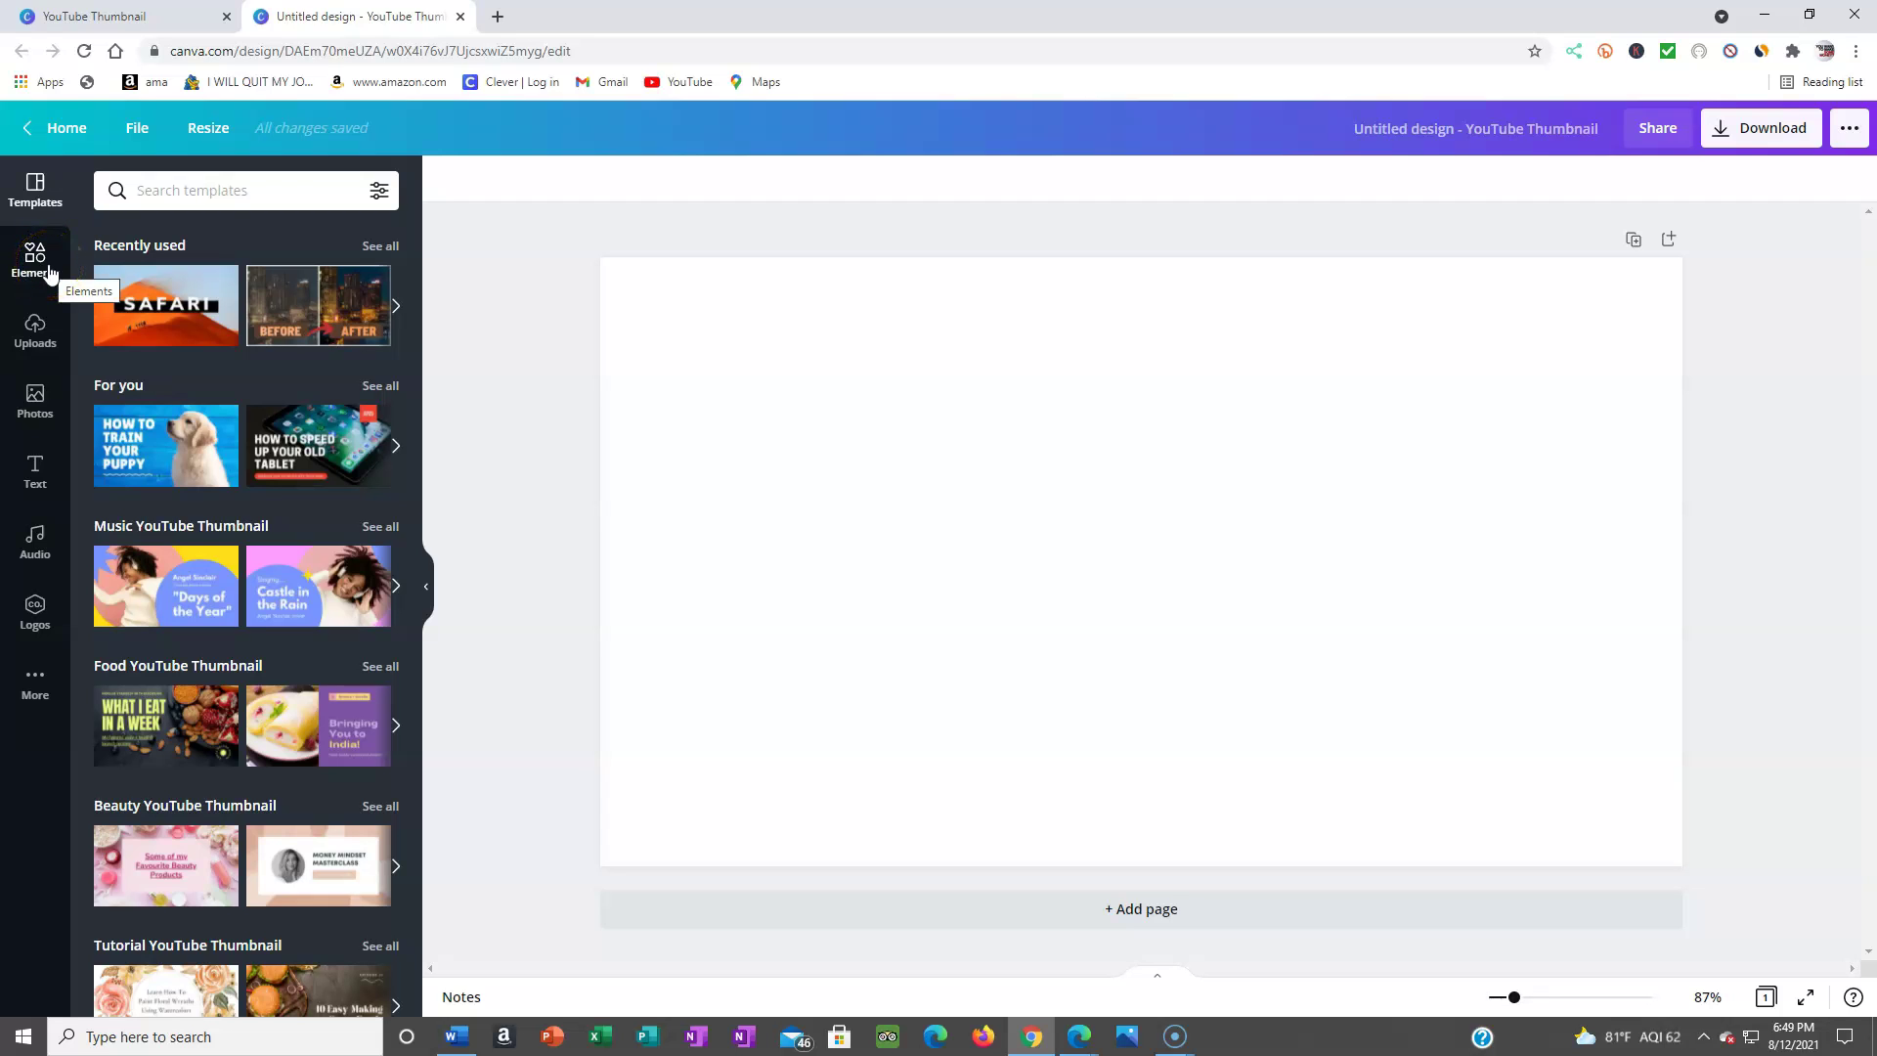
Step: Browse the Uploads, Photos and Text panels, ending on the heading and font presets
click(45, 326)
click(46, 327)
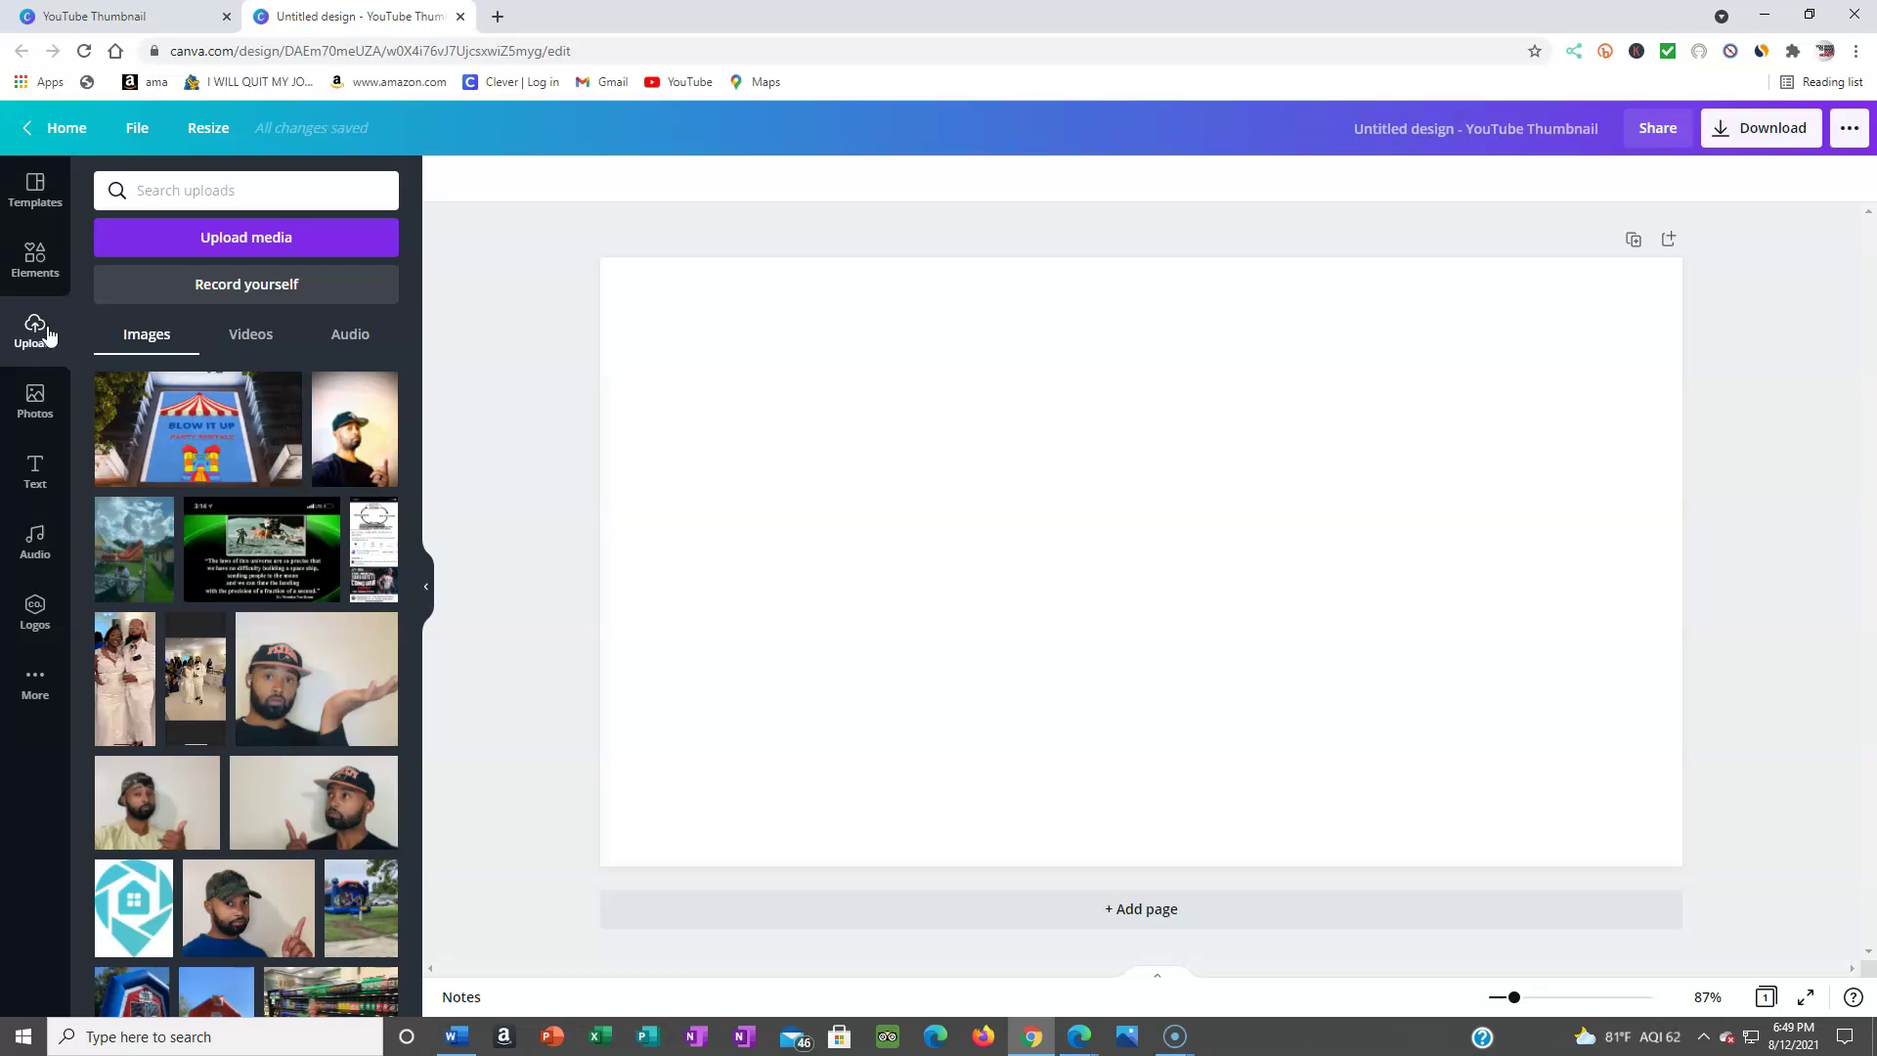
click(36, 399)
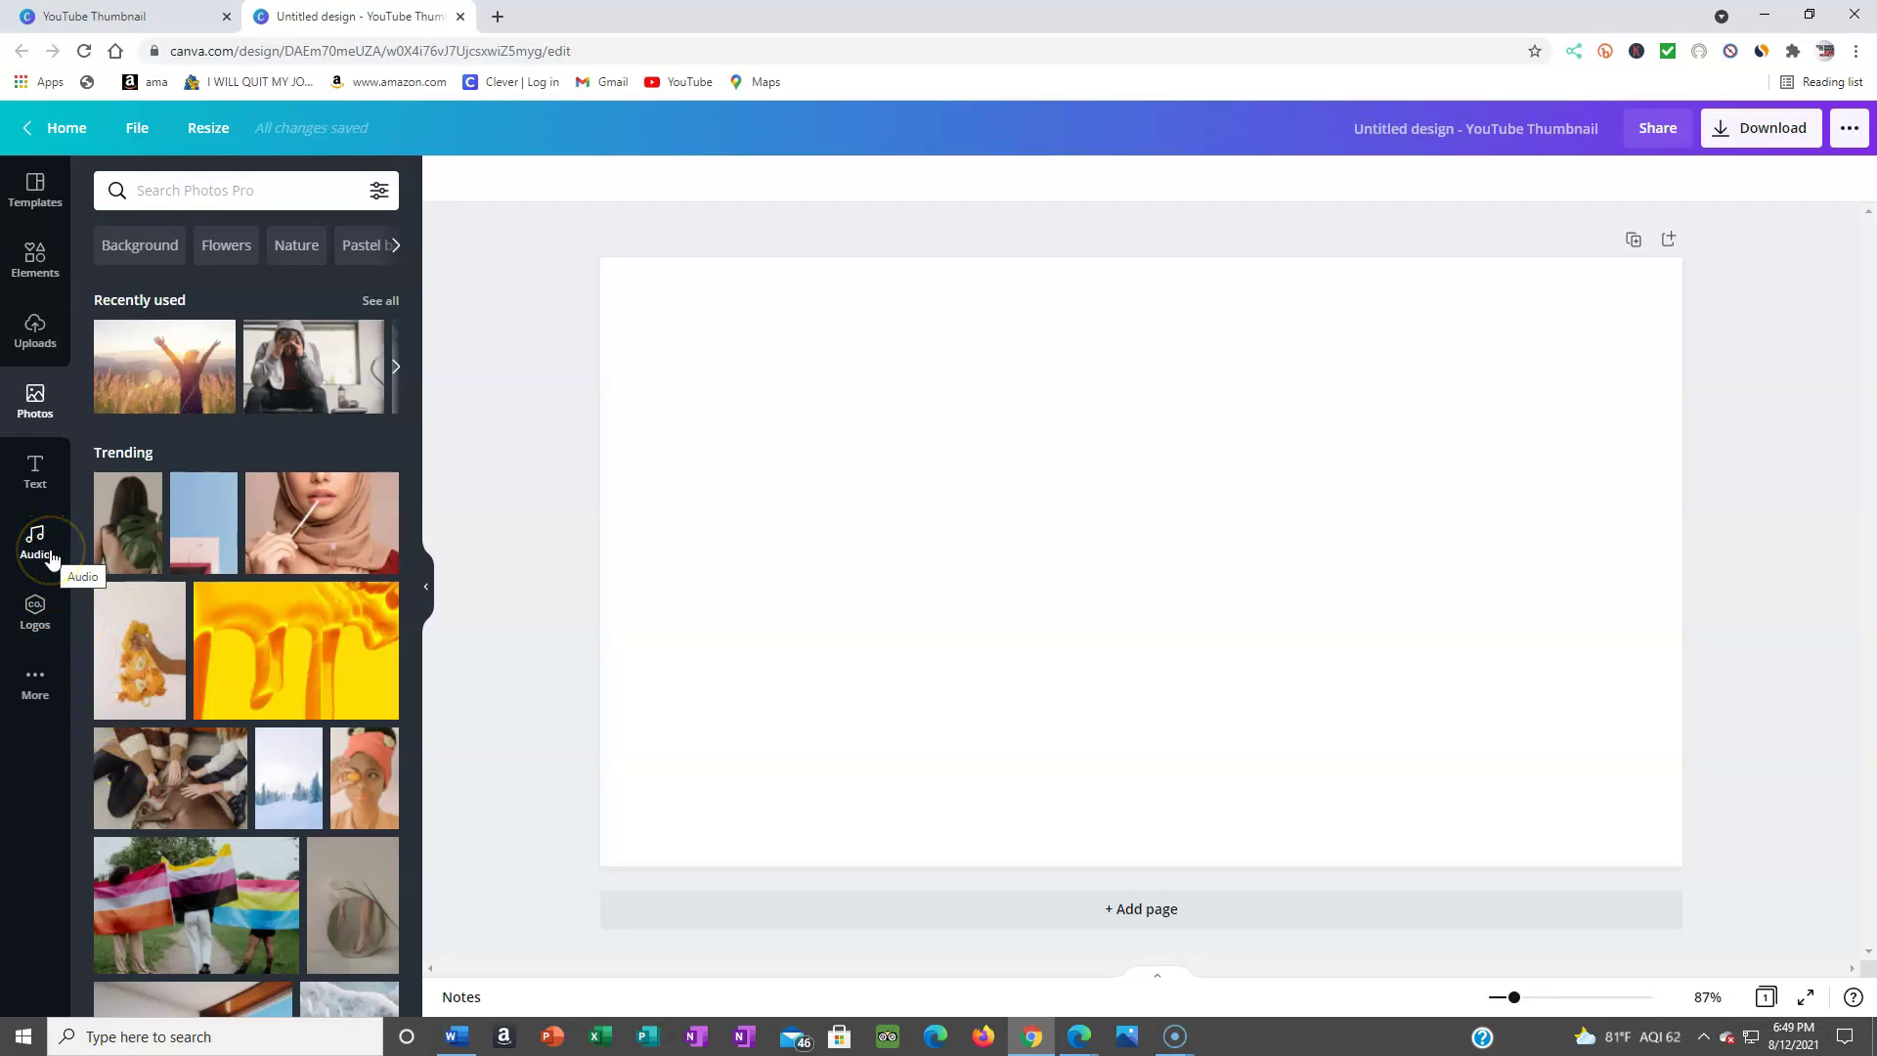
click(45, 516)
click(38, 485)
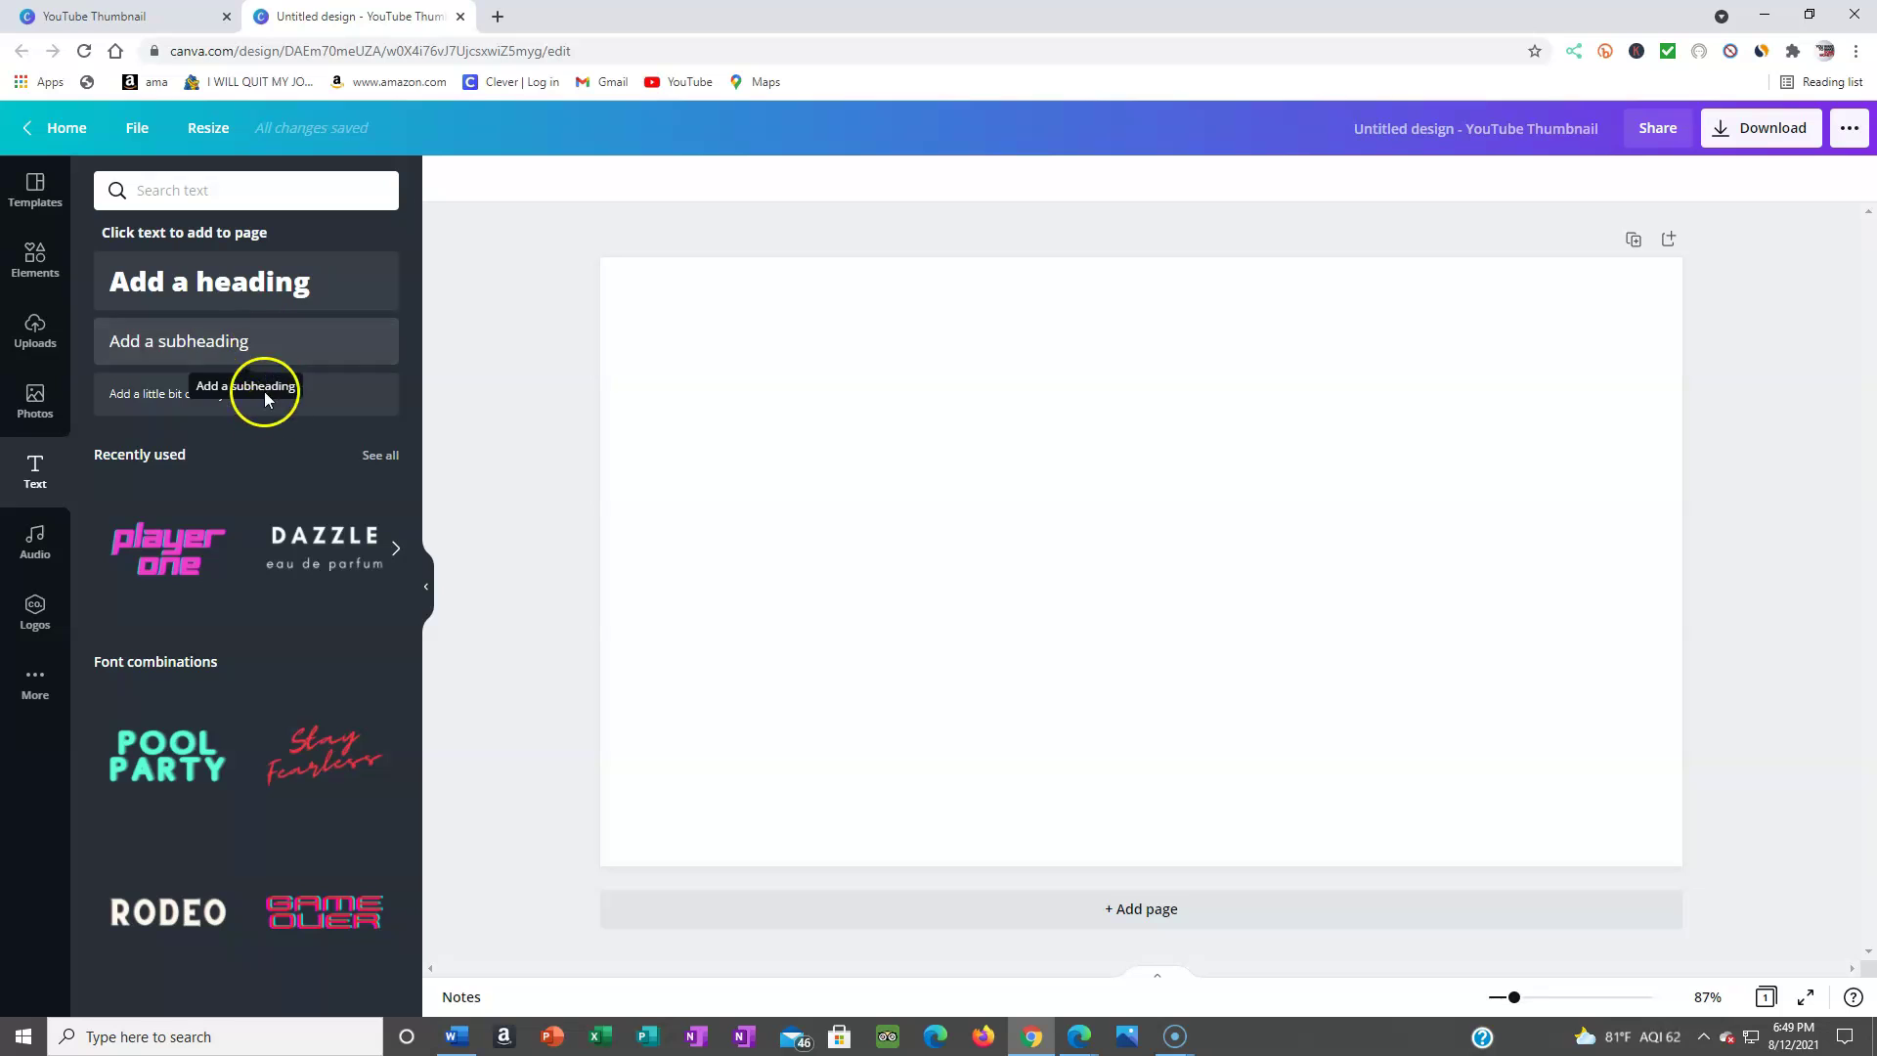
drag(413, 557, 436, 893)
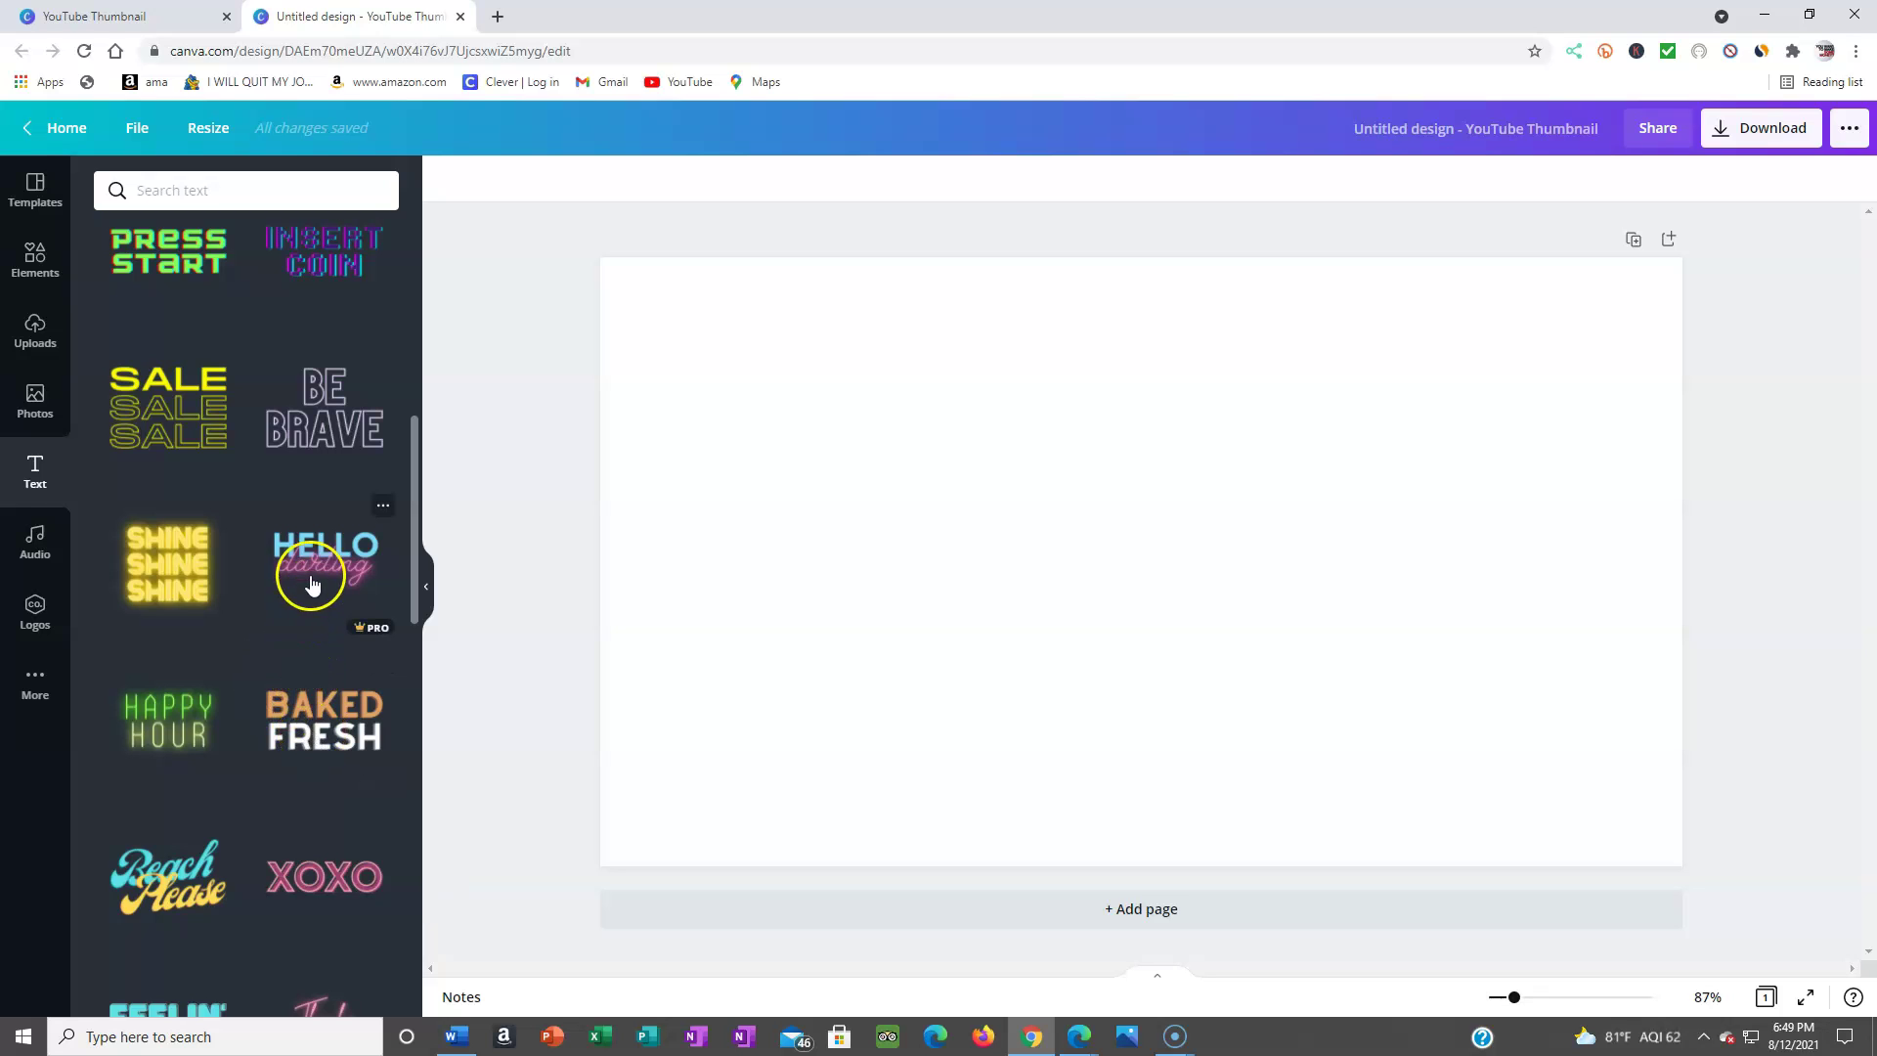
mouse_move(323, 409)
scroll(412, 524, up, 3)
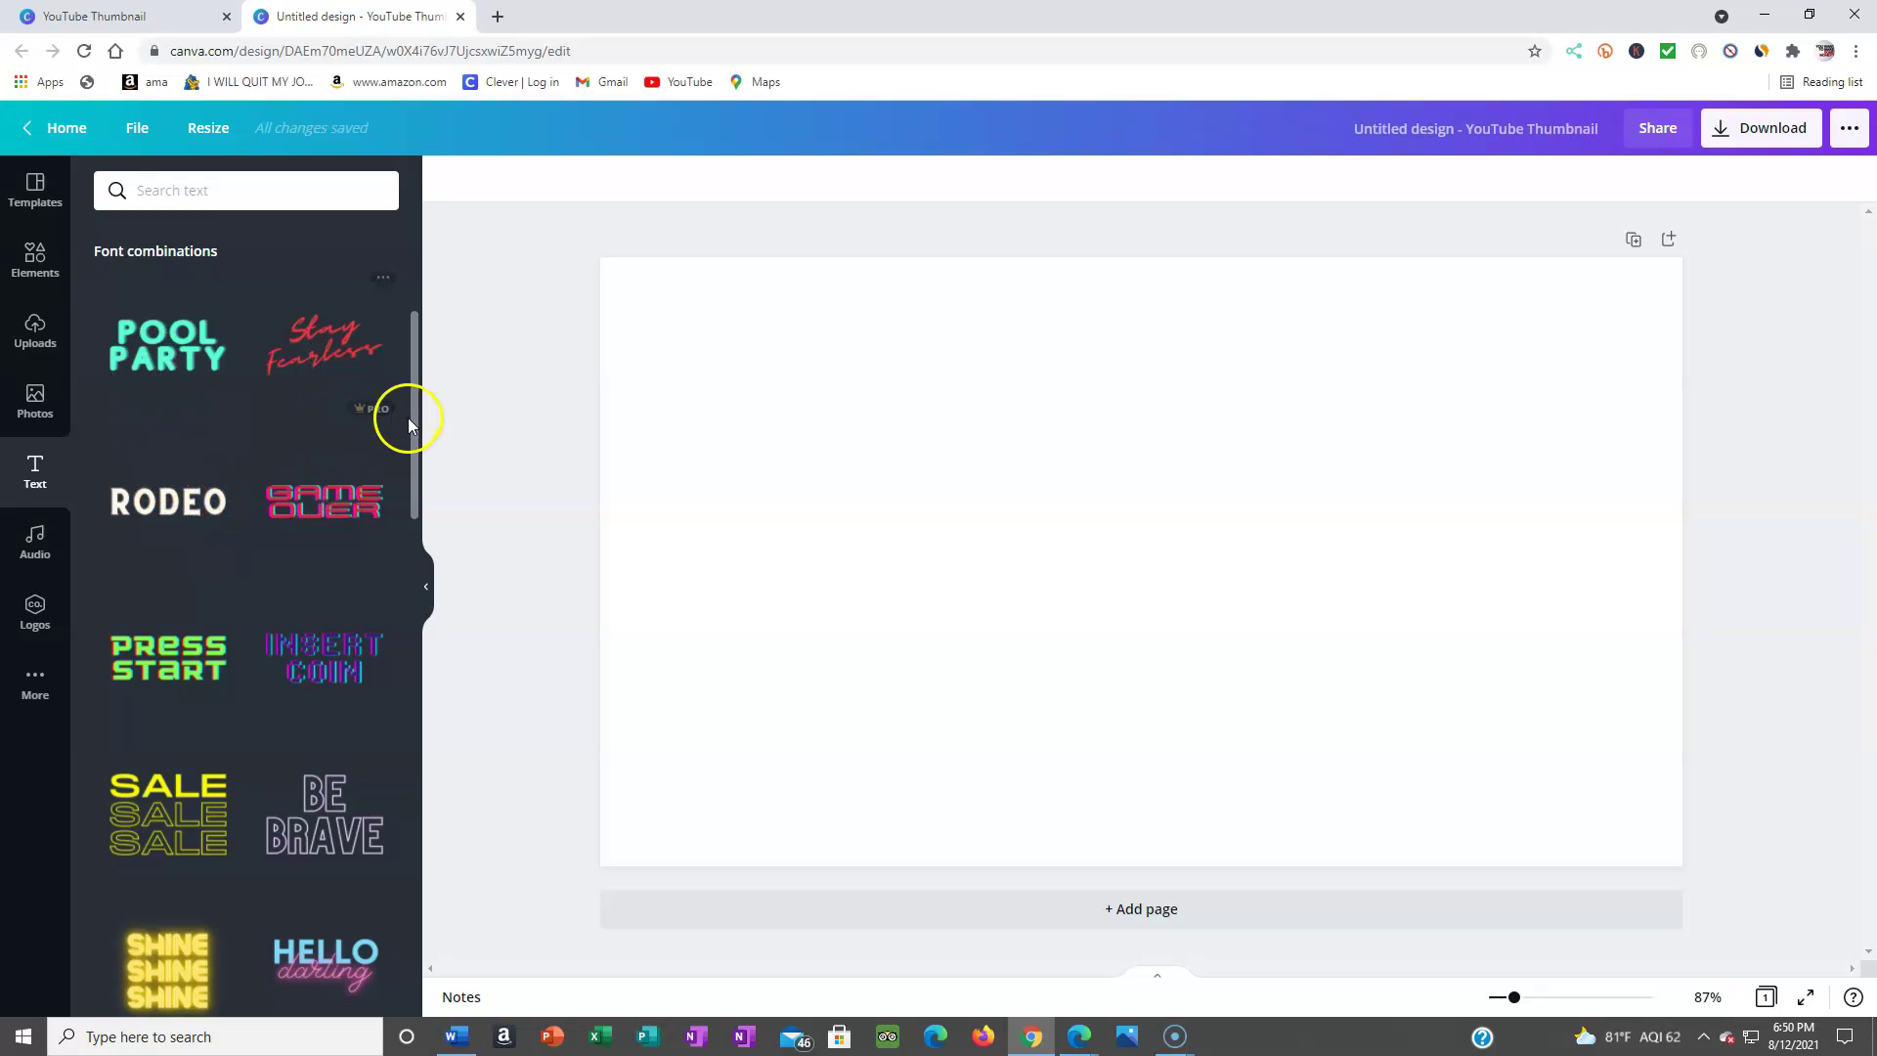
drag(416, 361, 410, 249)
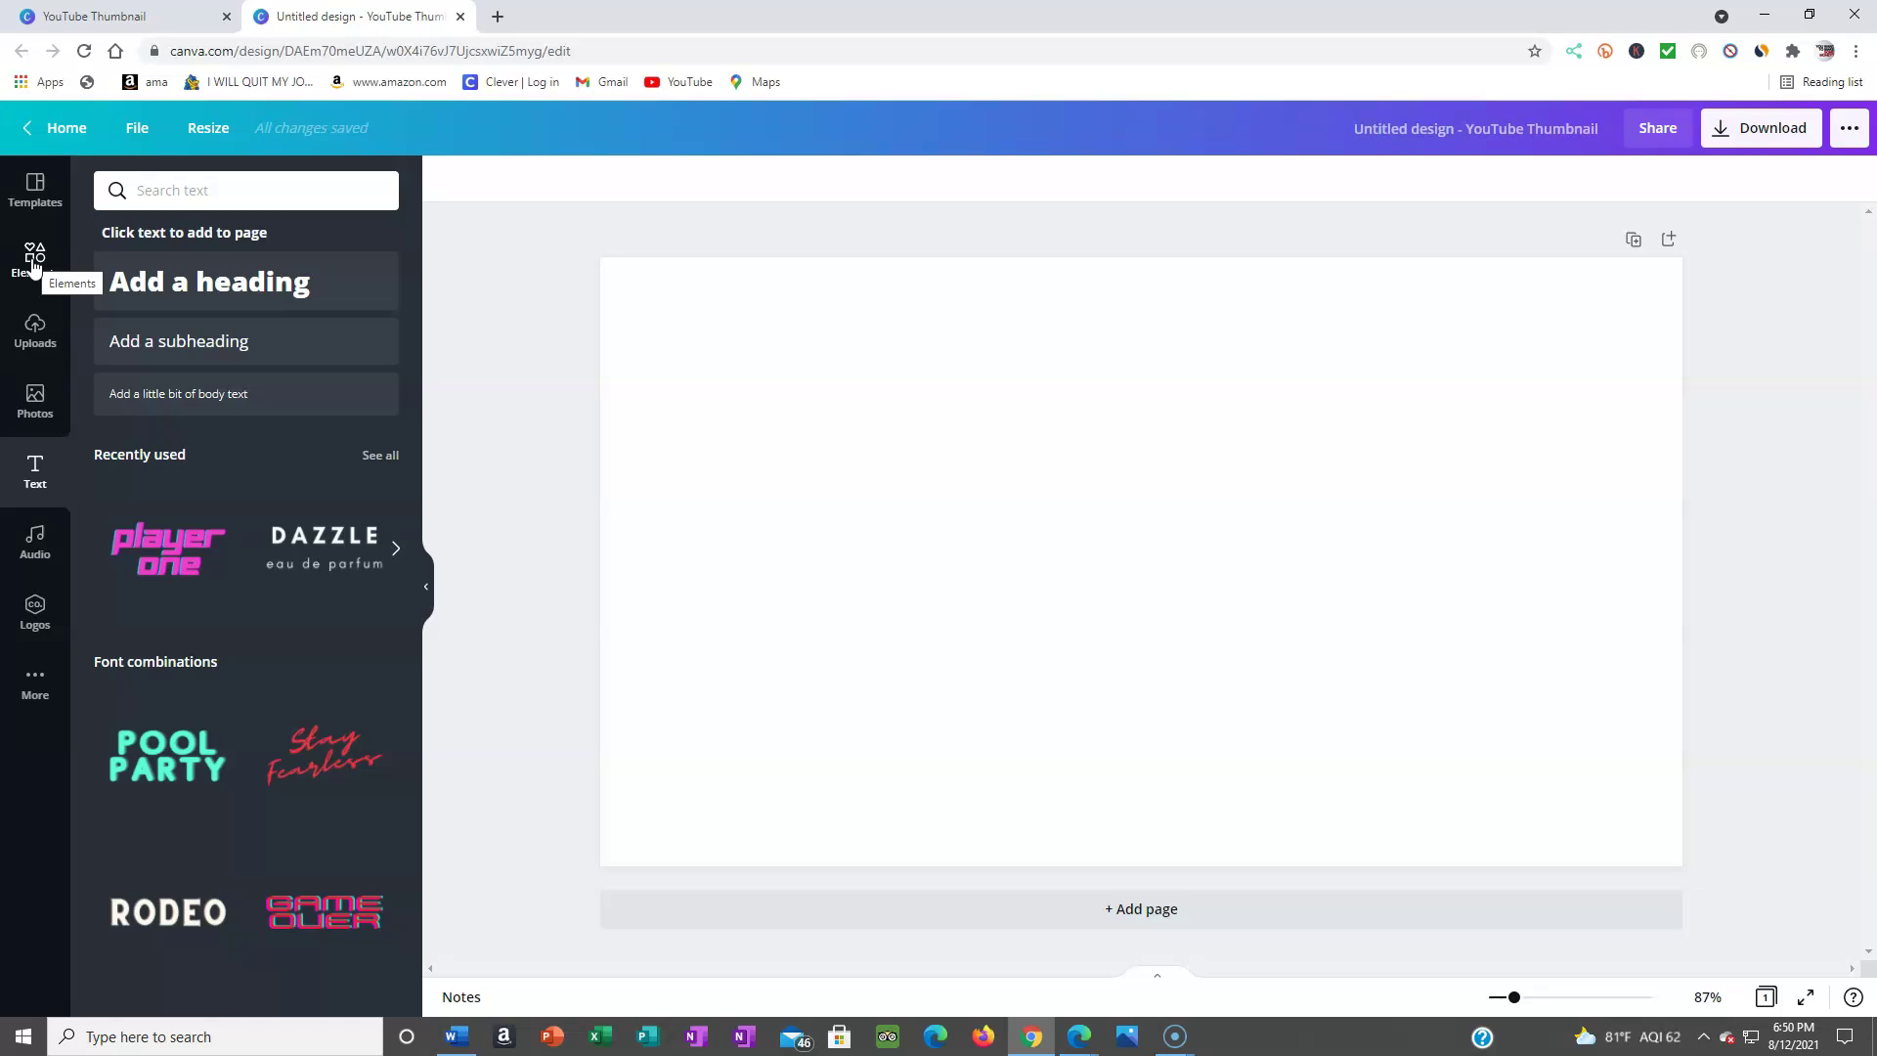
Step: Add two grey squares and flatten the top one into a short bar at the top-left
click(36, 266)
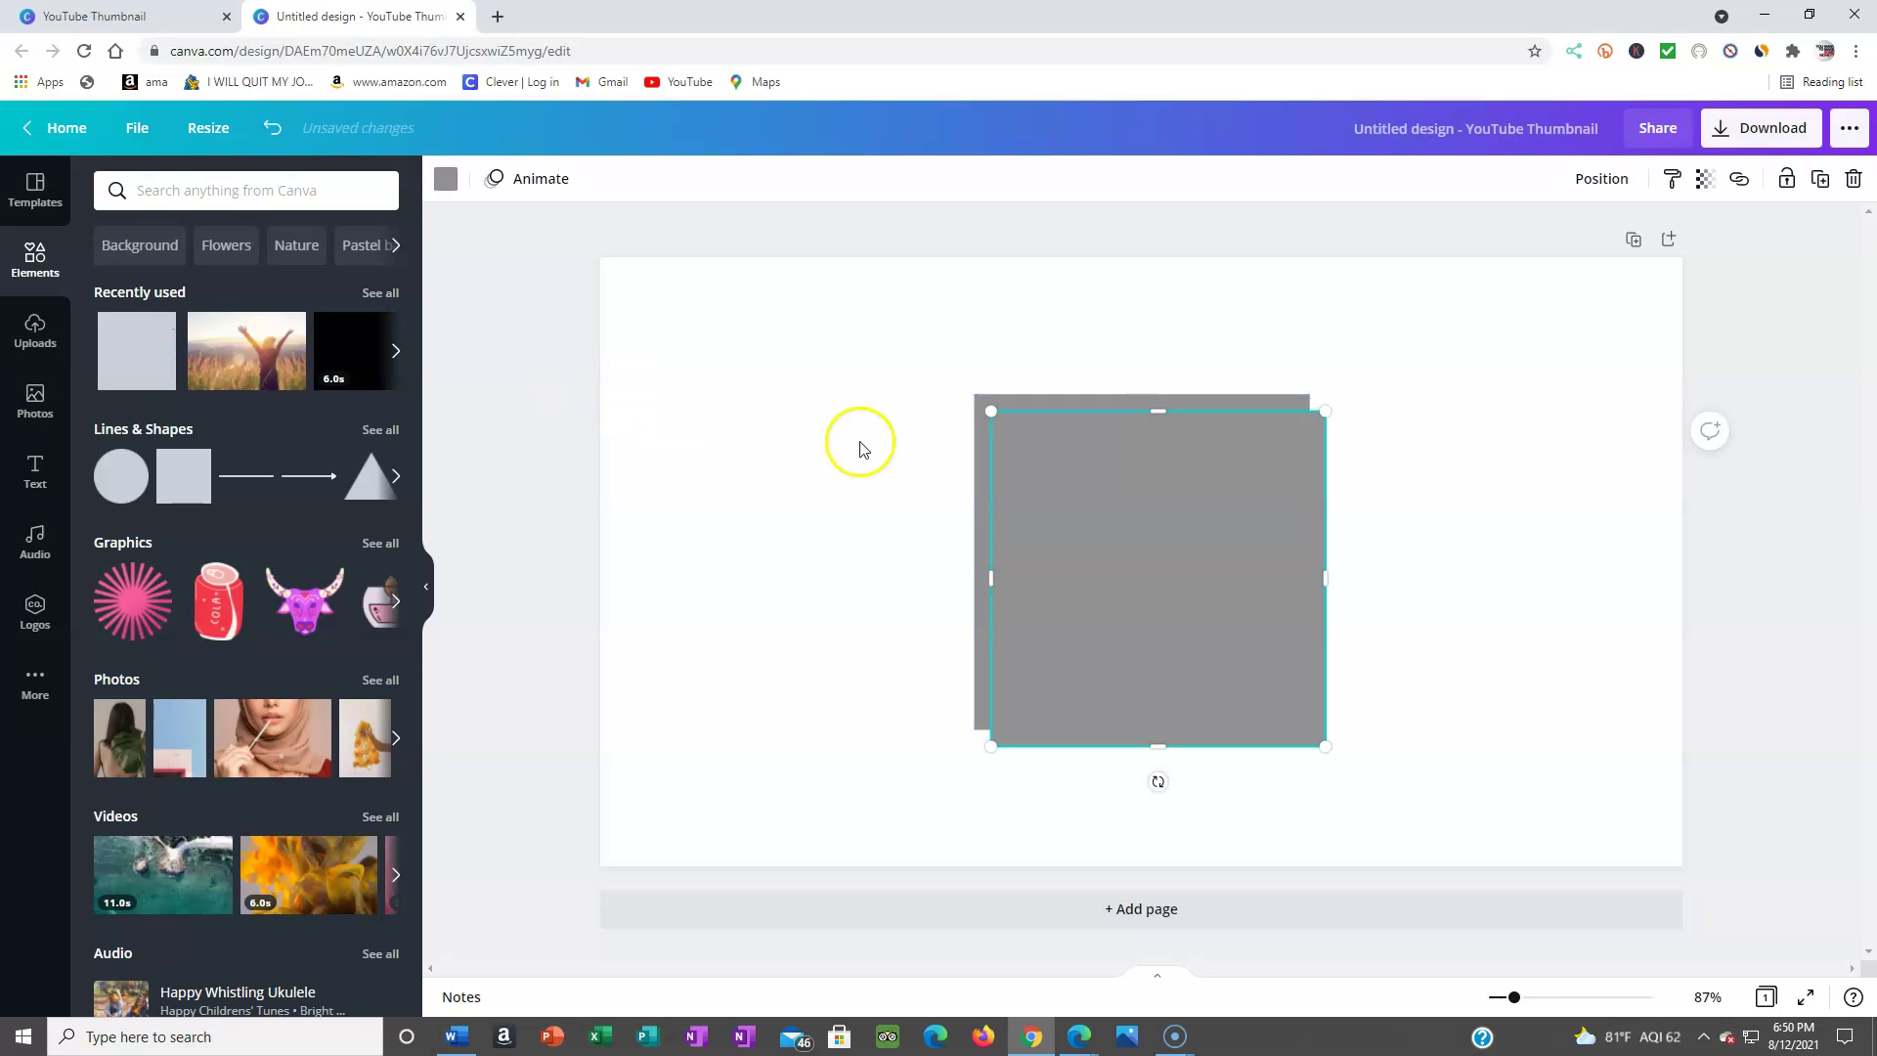
mouse_move(1023, 475)
mouse_down()
mouse_move(925, 586)
mouse_move(668, 339)
mouse_up()
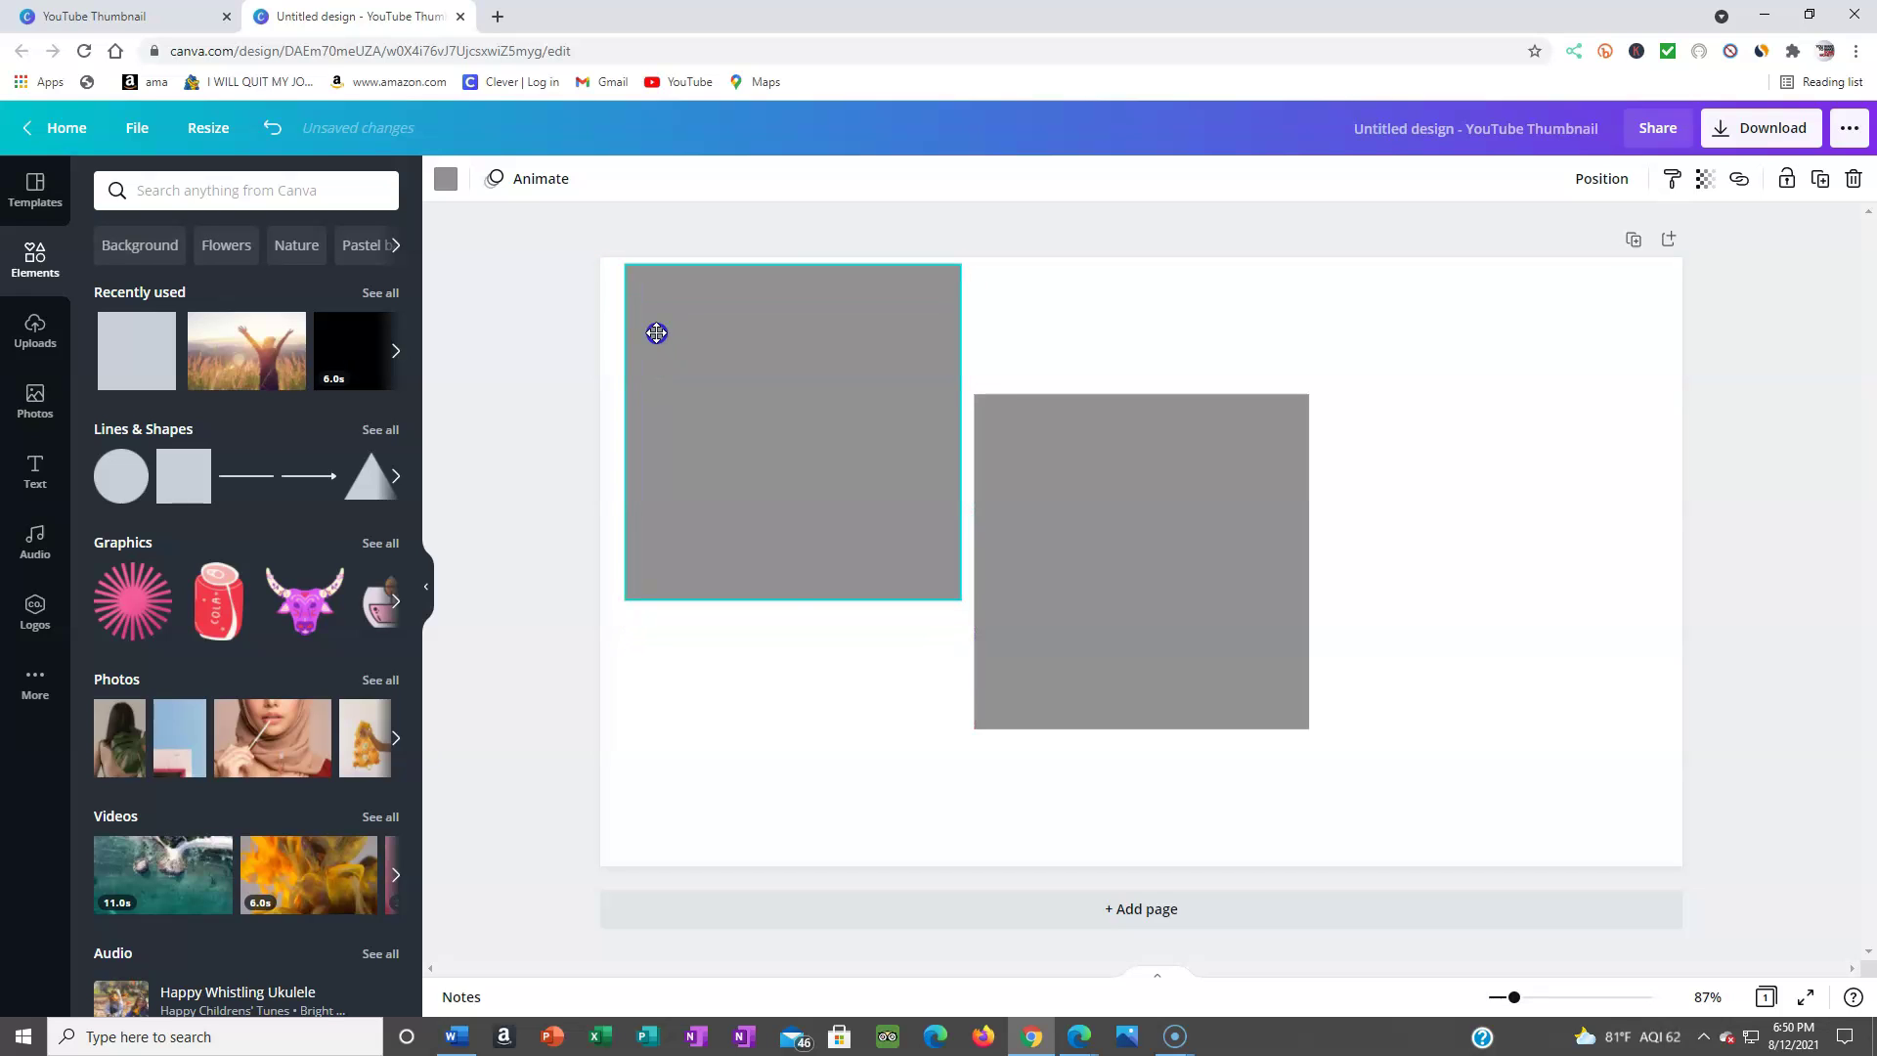
drag(667, 340, 659, 338)
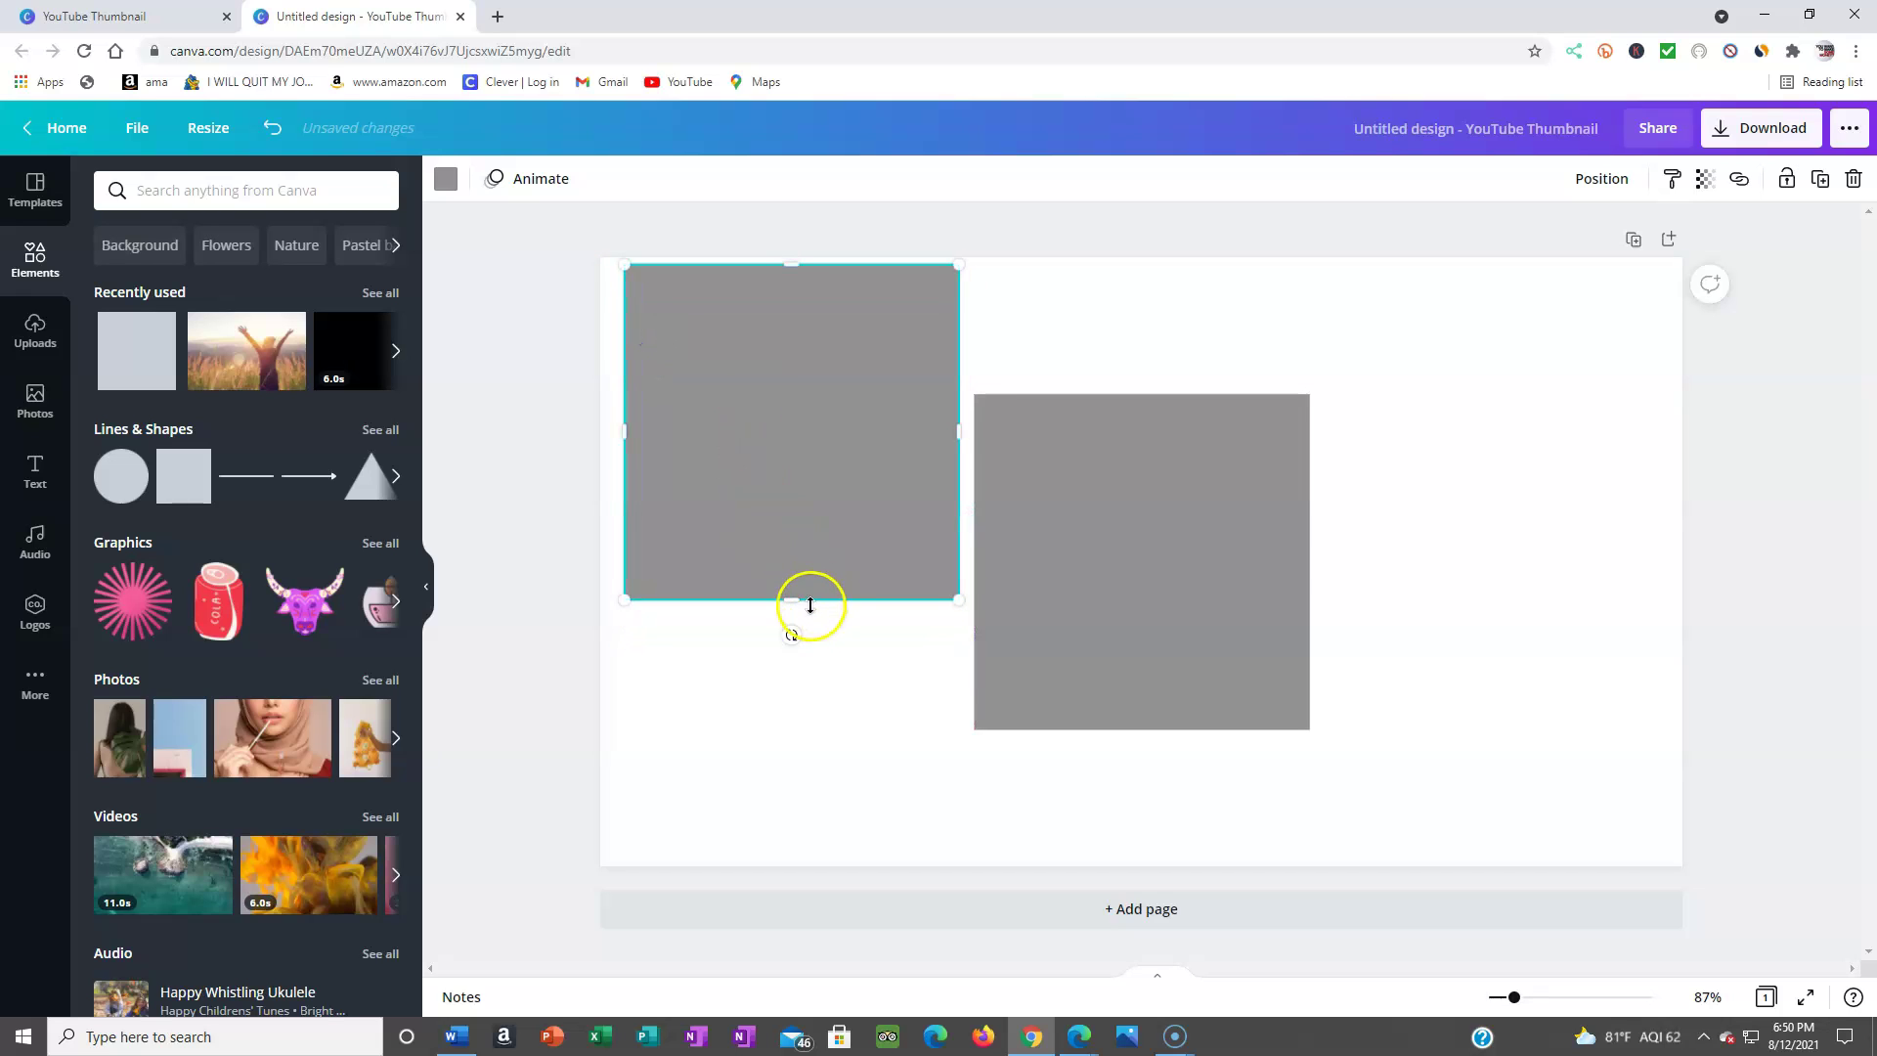
drag(793, 587, 798, 369)
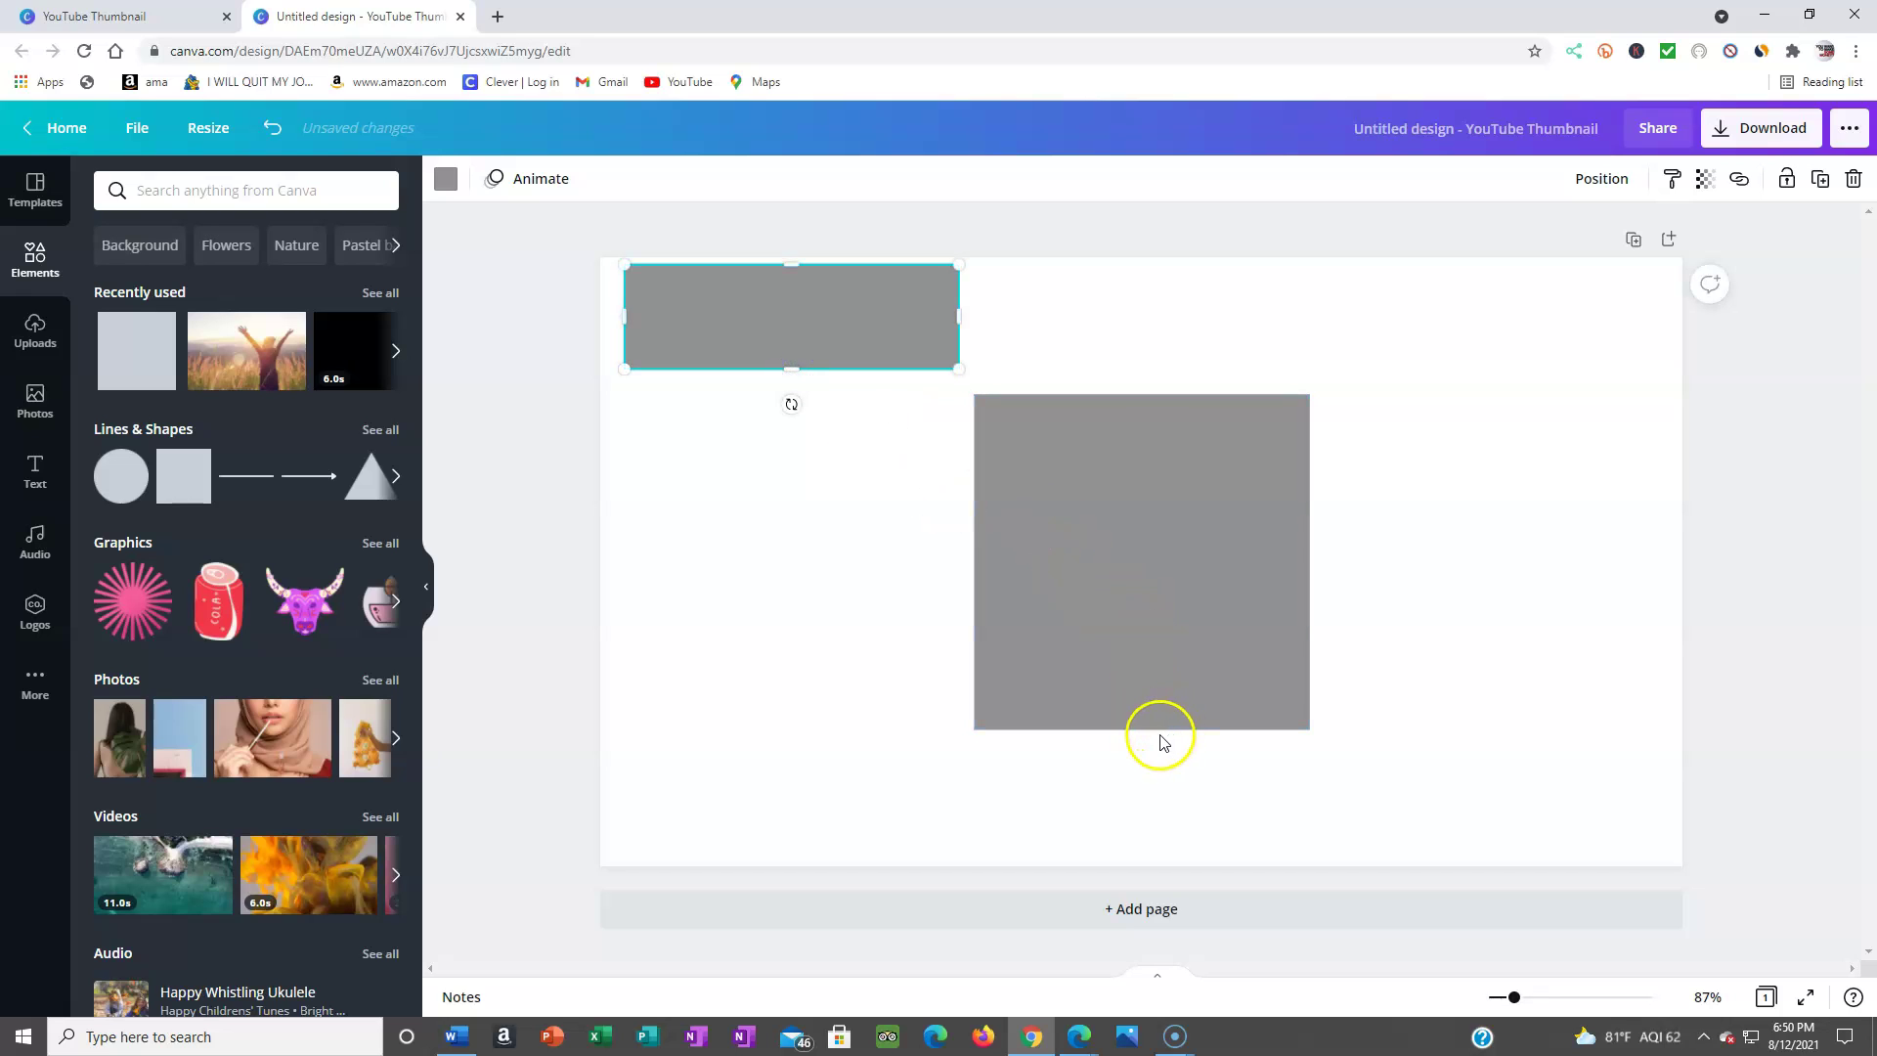
drag(1110, 683, 768, 667)
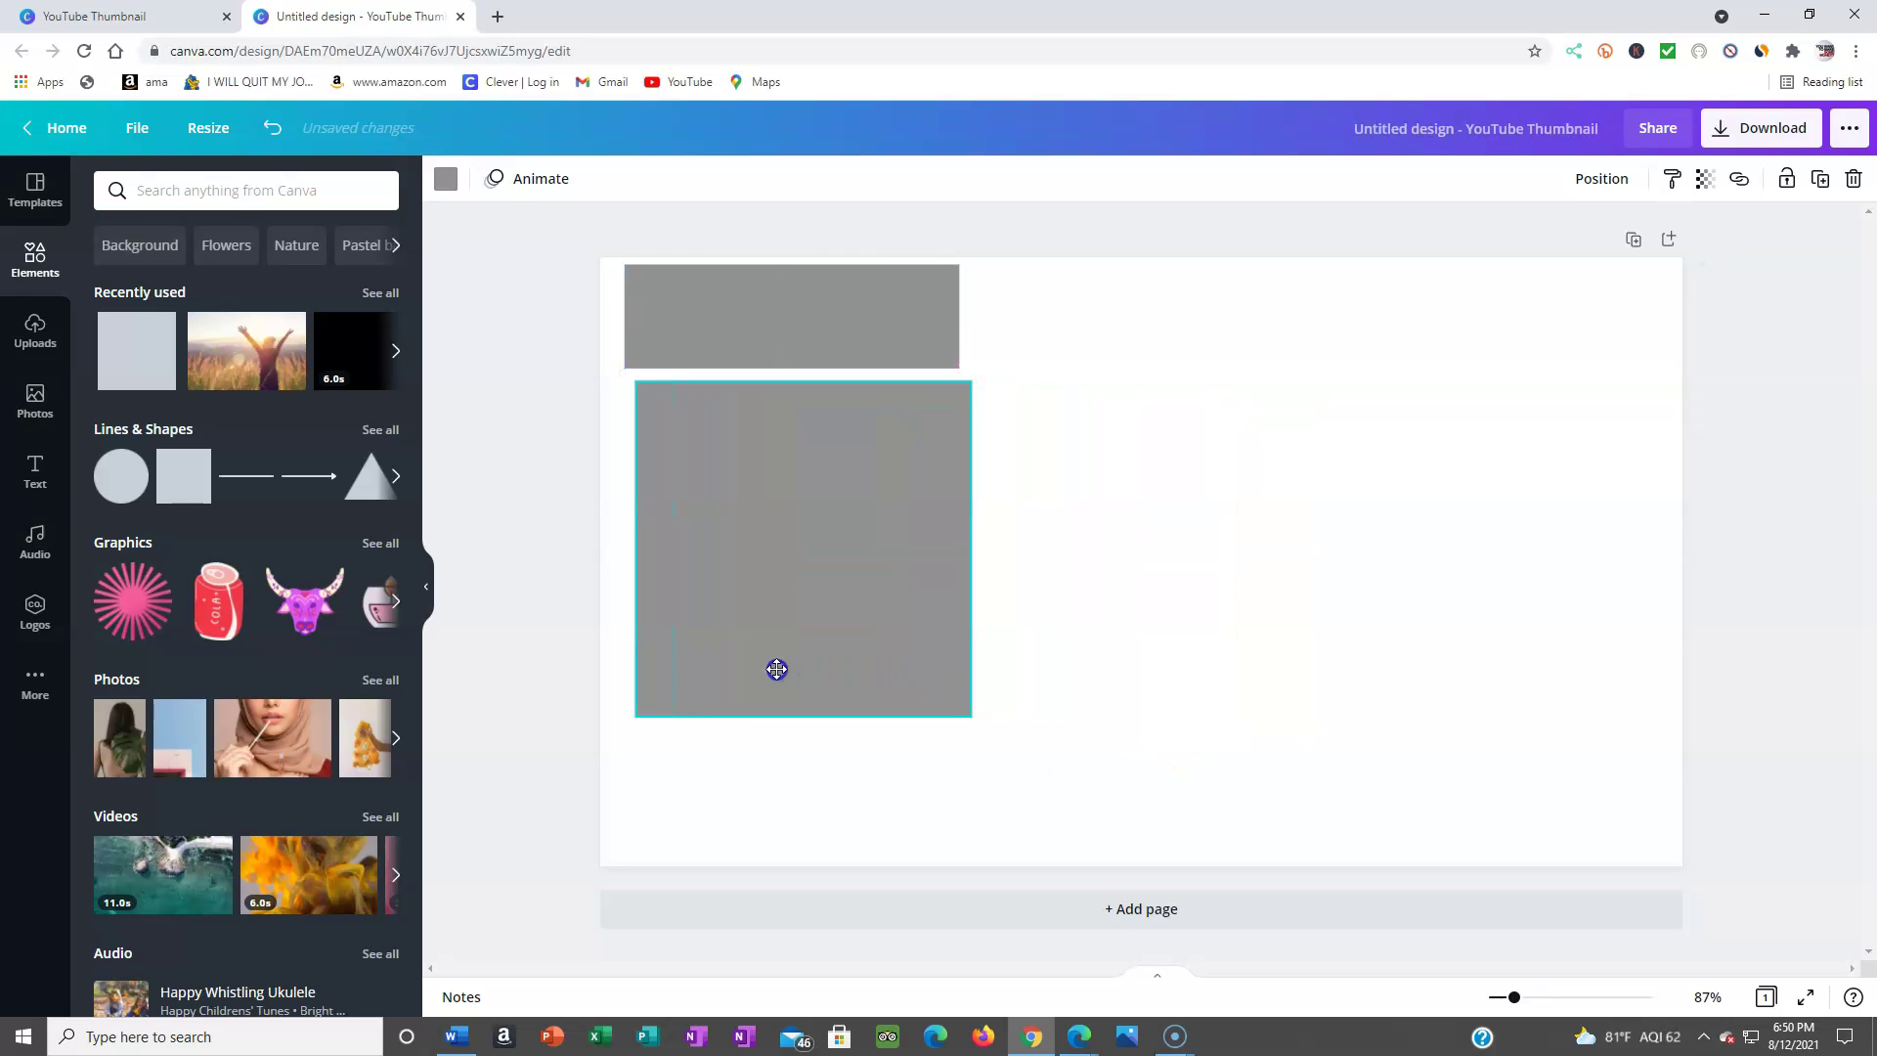
Step: Widen the top bar, snap it to the top-left corner, and flatten the second square into a bar
click(956, 315)
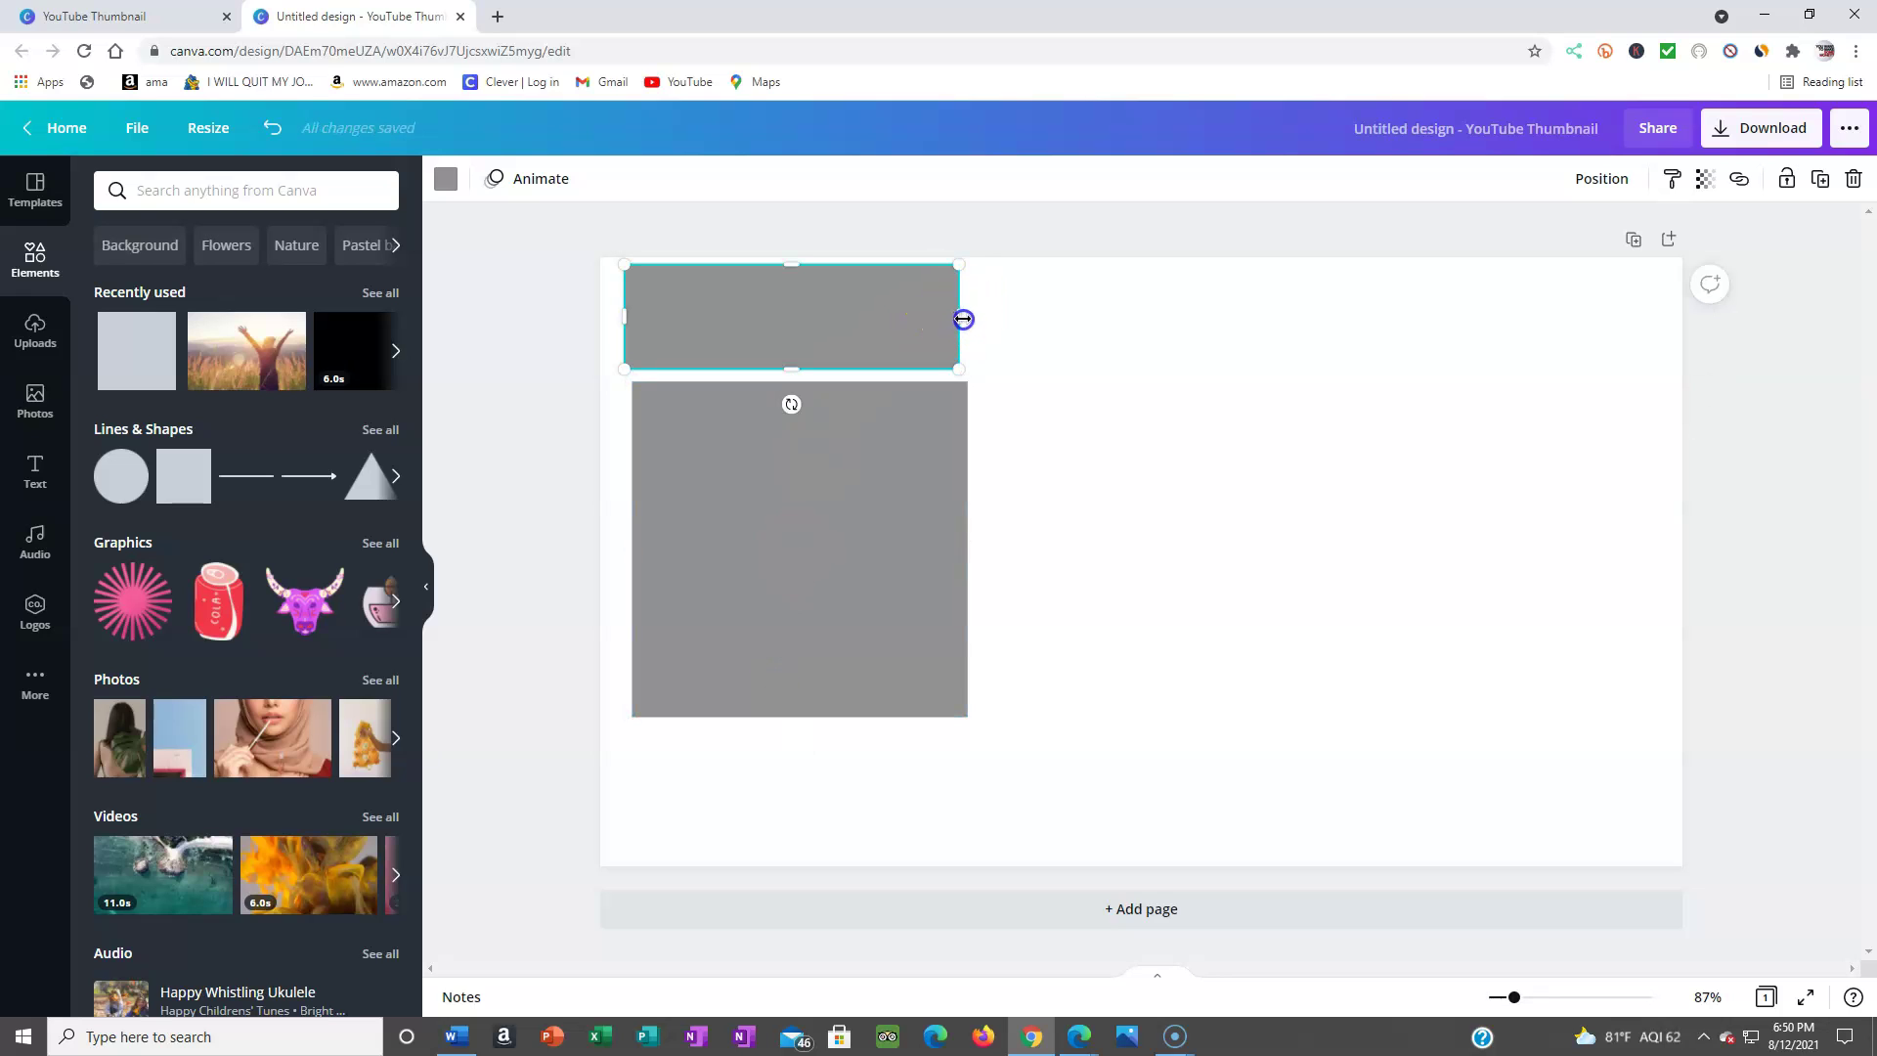
drag(964, 319, 1087, 330)
drag(745, 297, 727, 292)
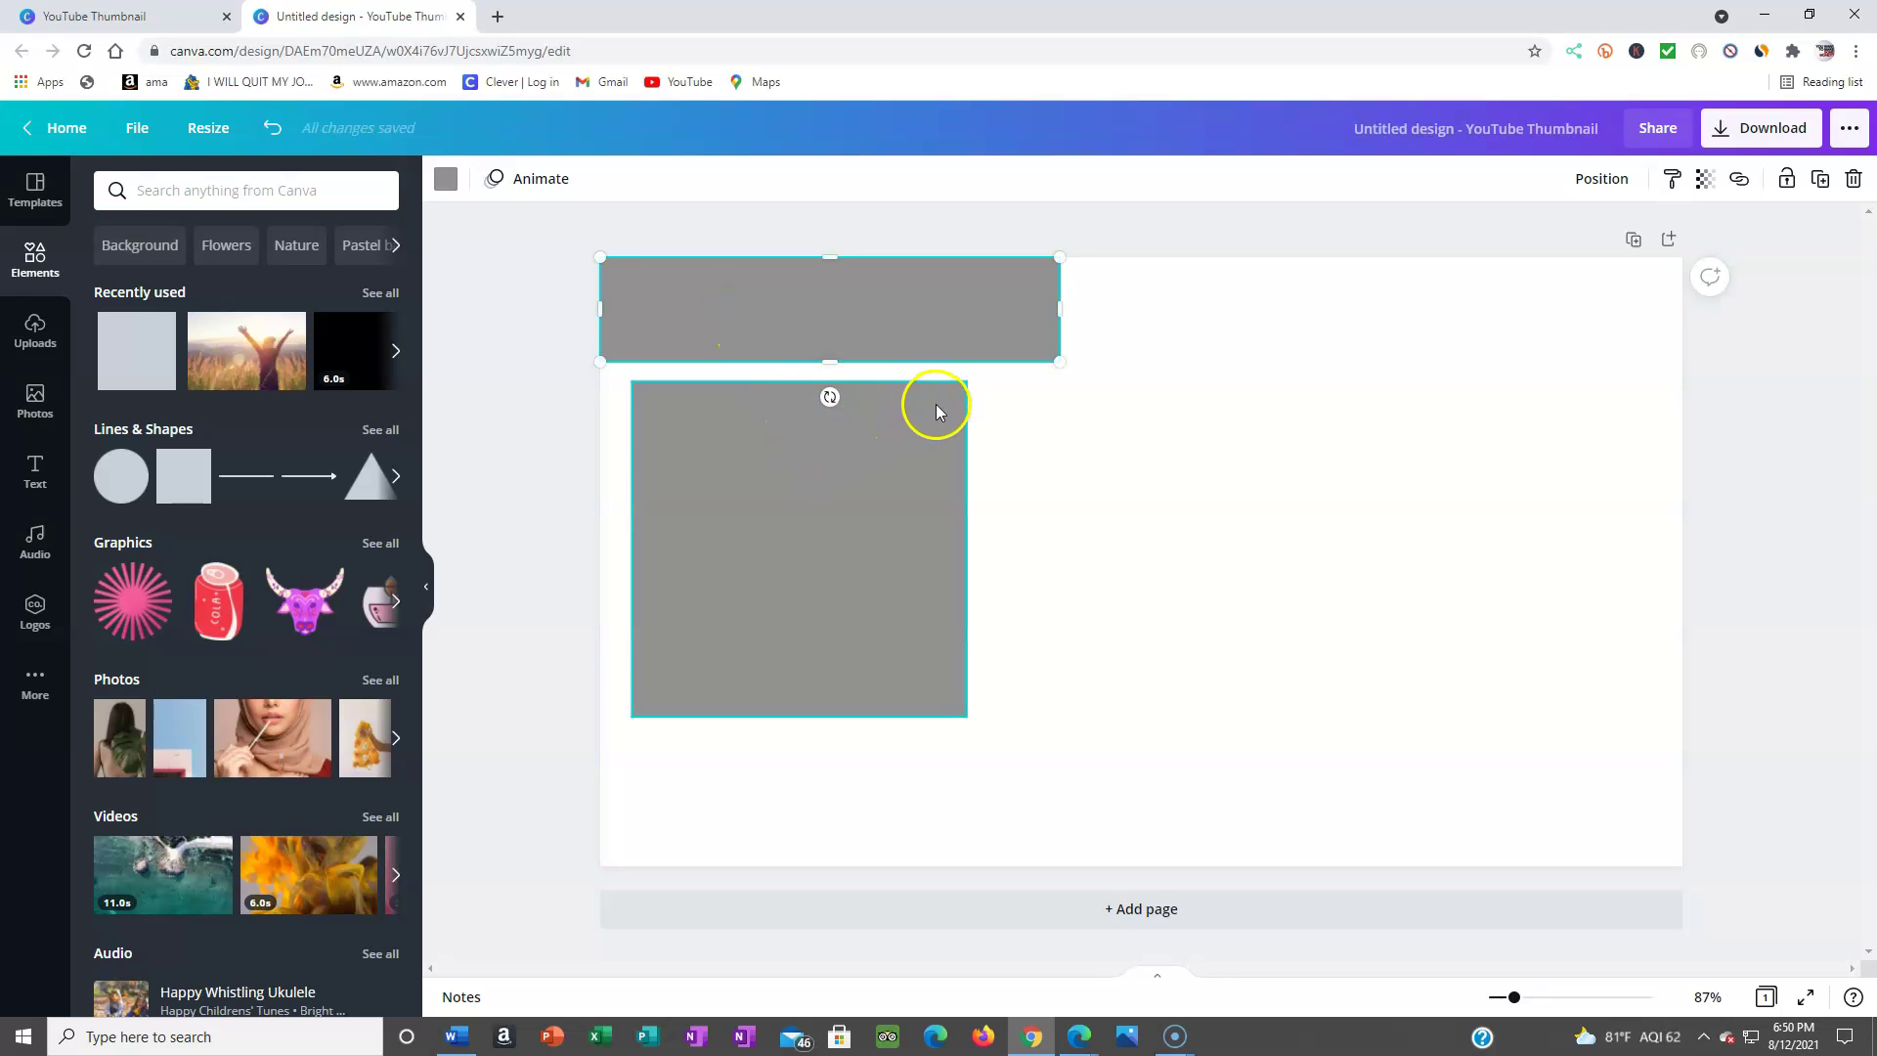
click(799, 715)
drag(803, 718, 805, 478)
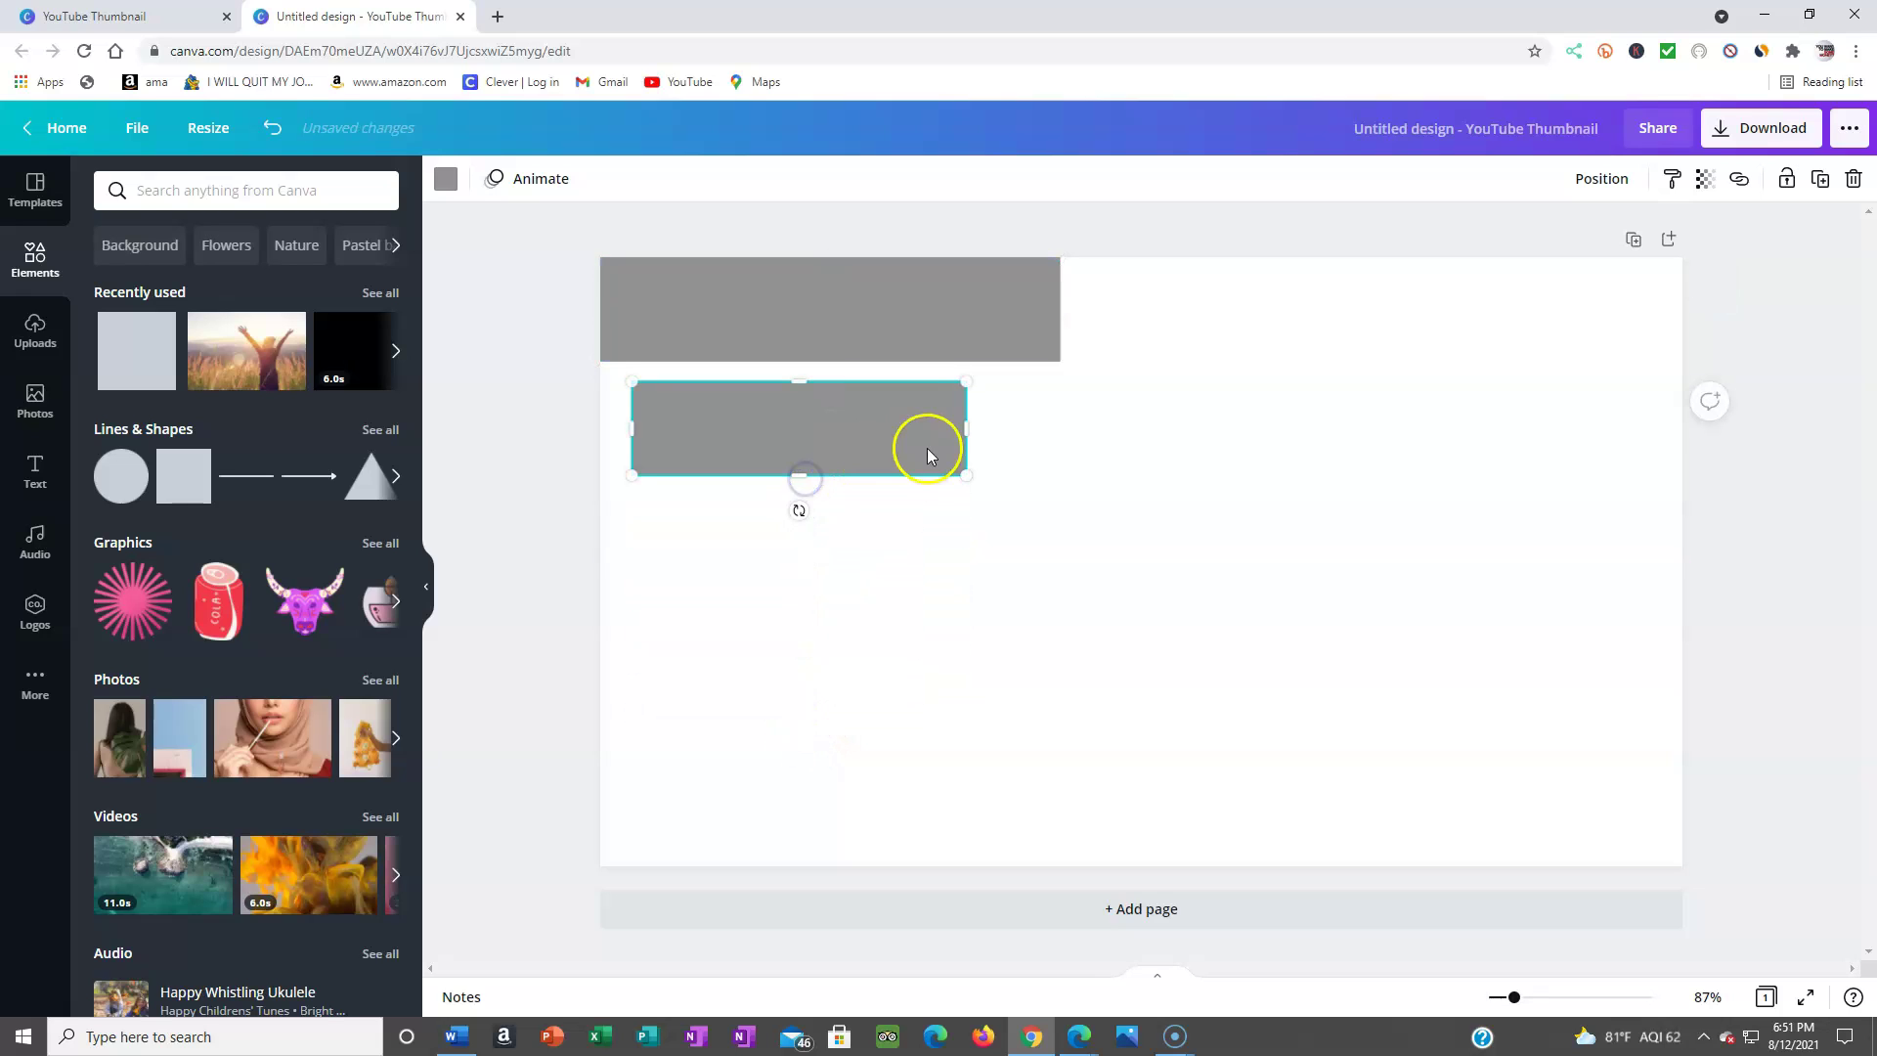
drag(969, 425, 982, 425)
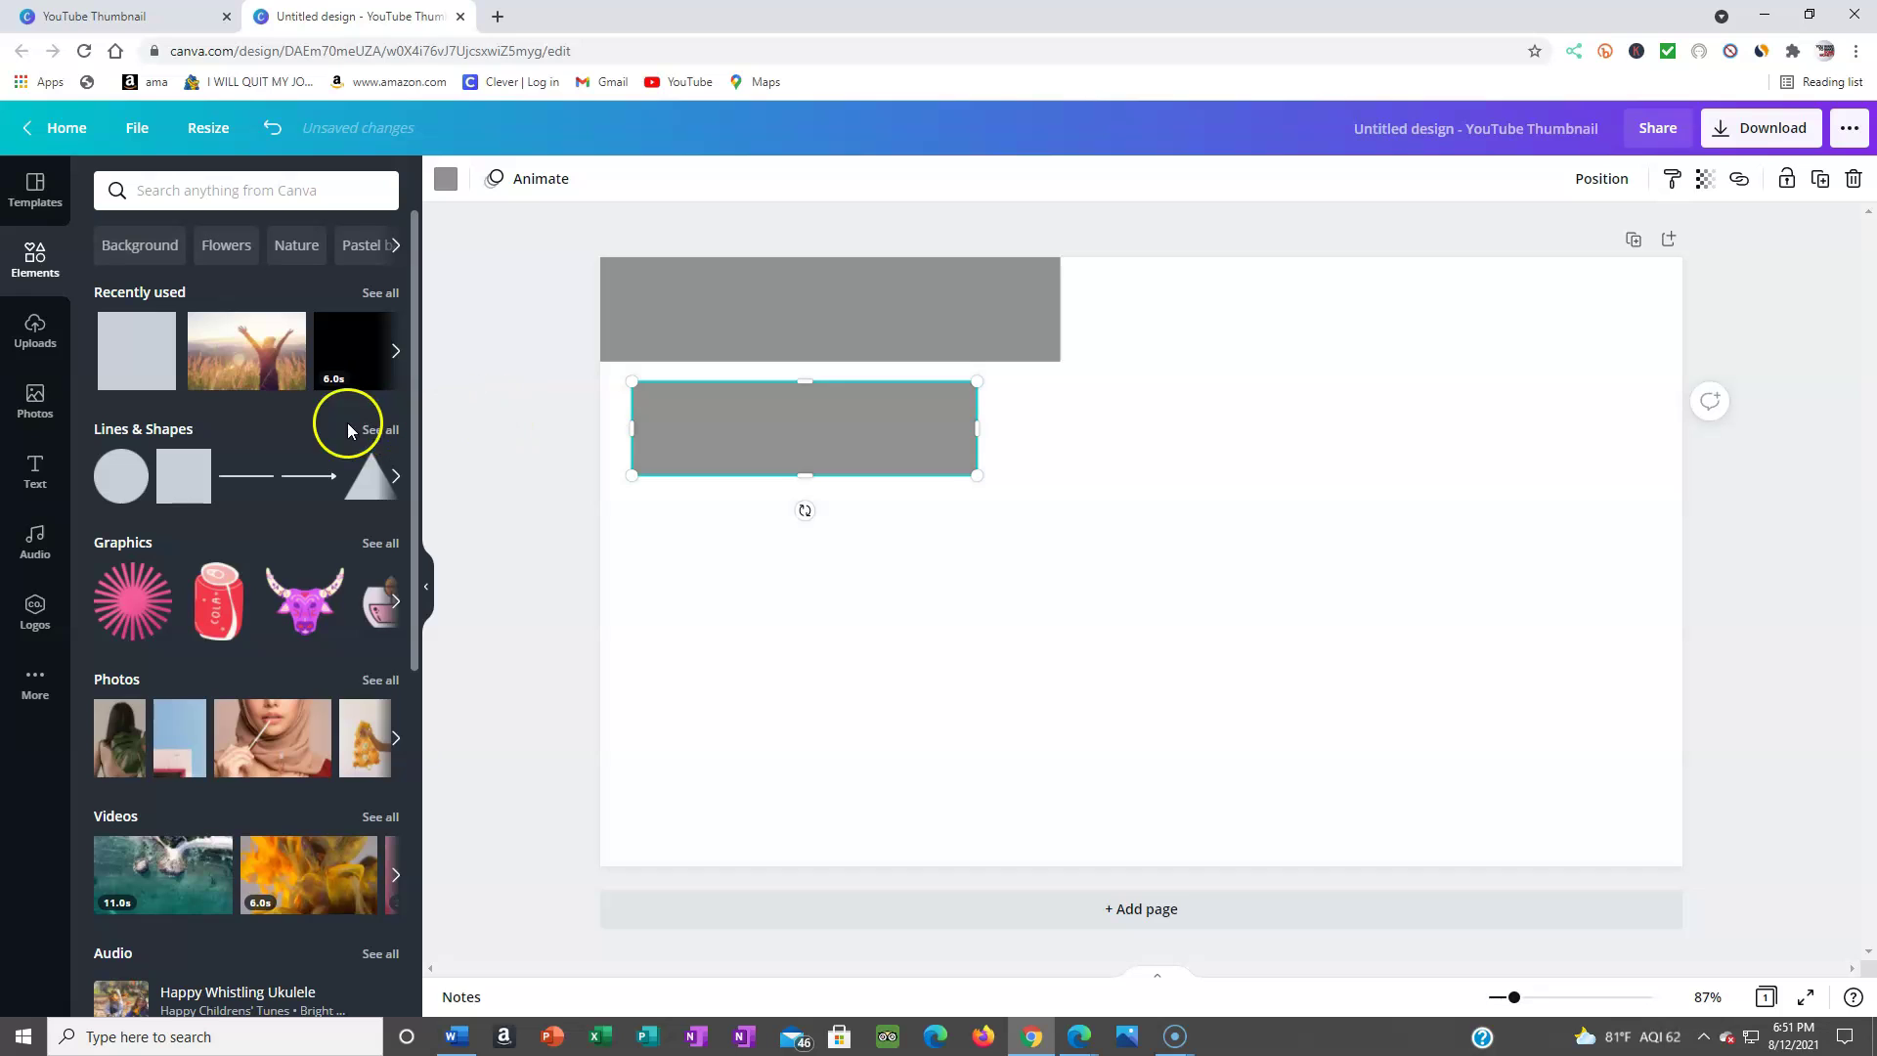
Step: Add a third grey square and shape it into a bottom bar matching the top bar's width
click(155, 370)
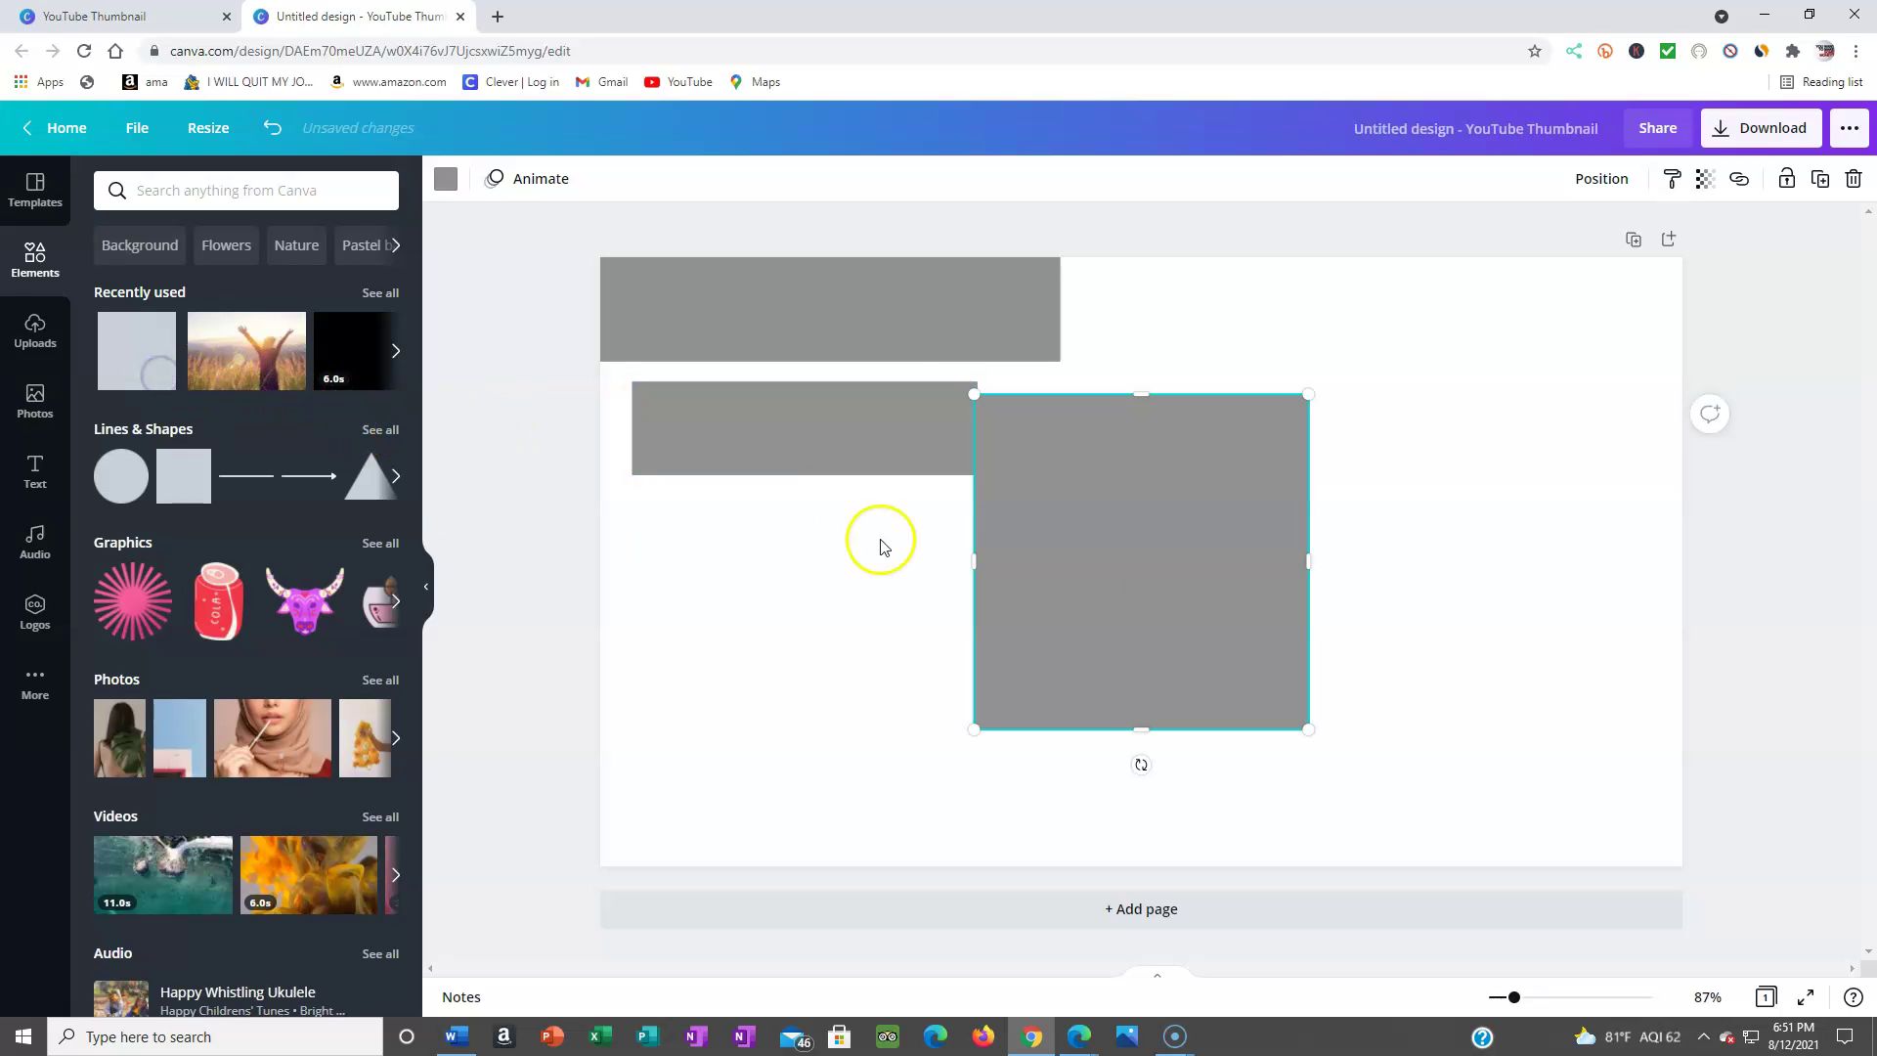
drag(1171, 596, 840, 701)
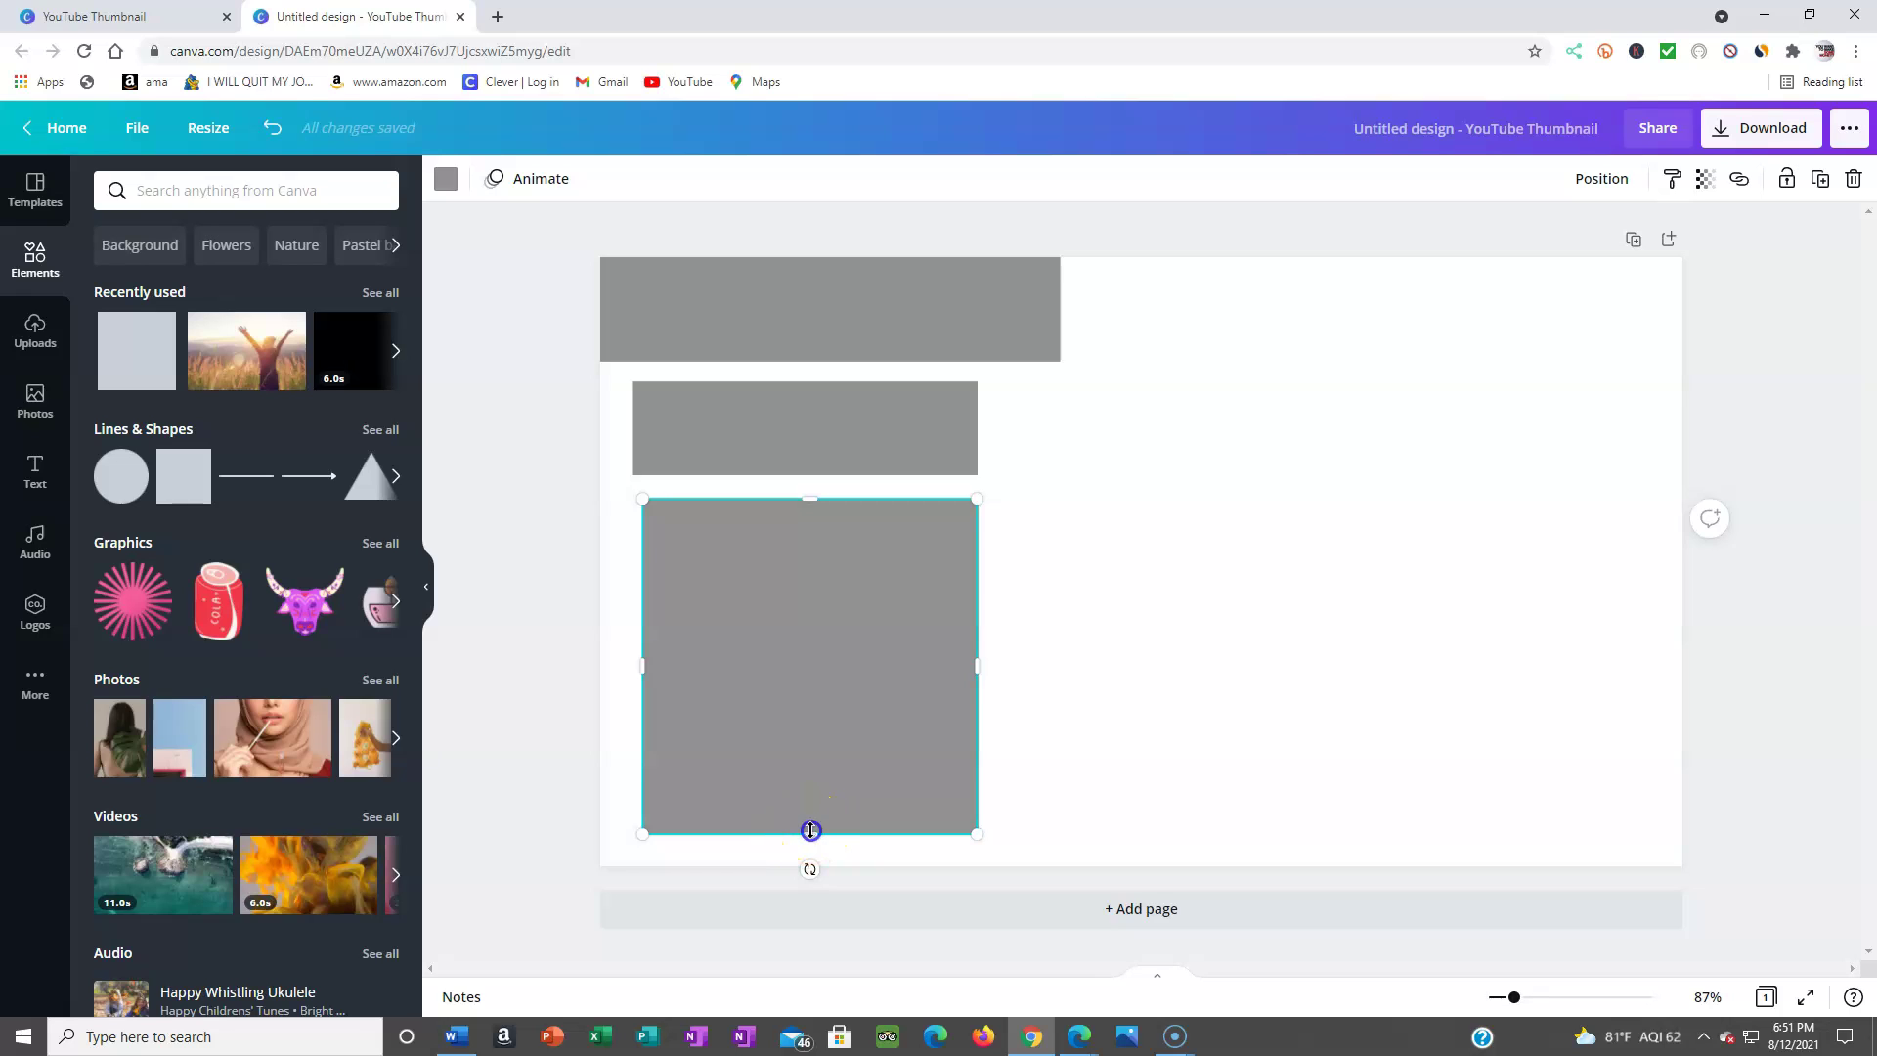
drag(810, 831, 796, 585)
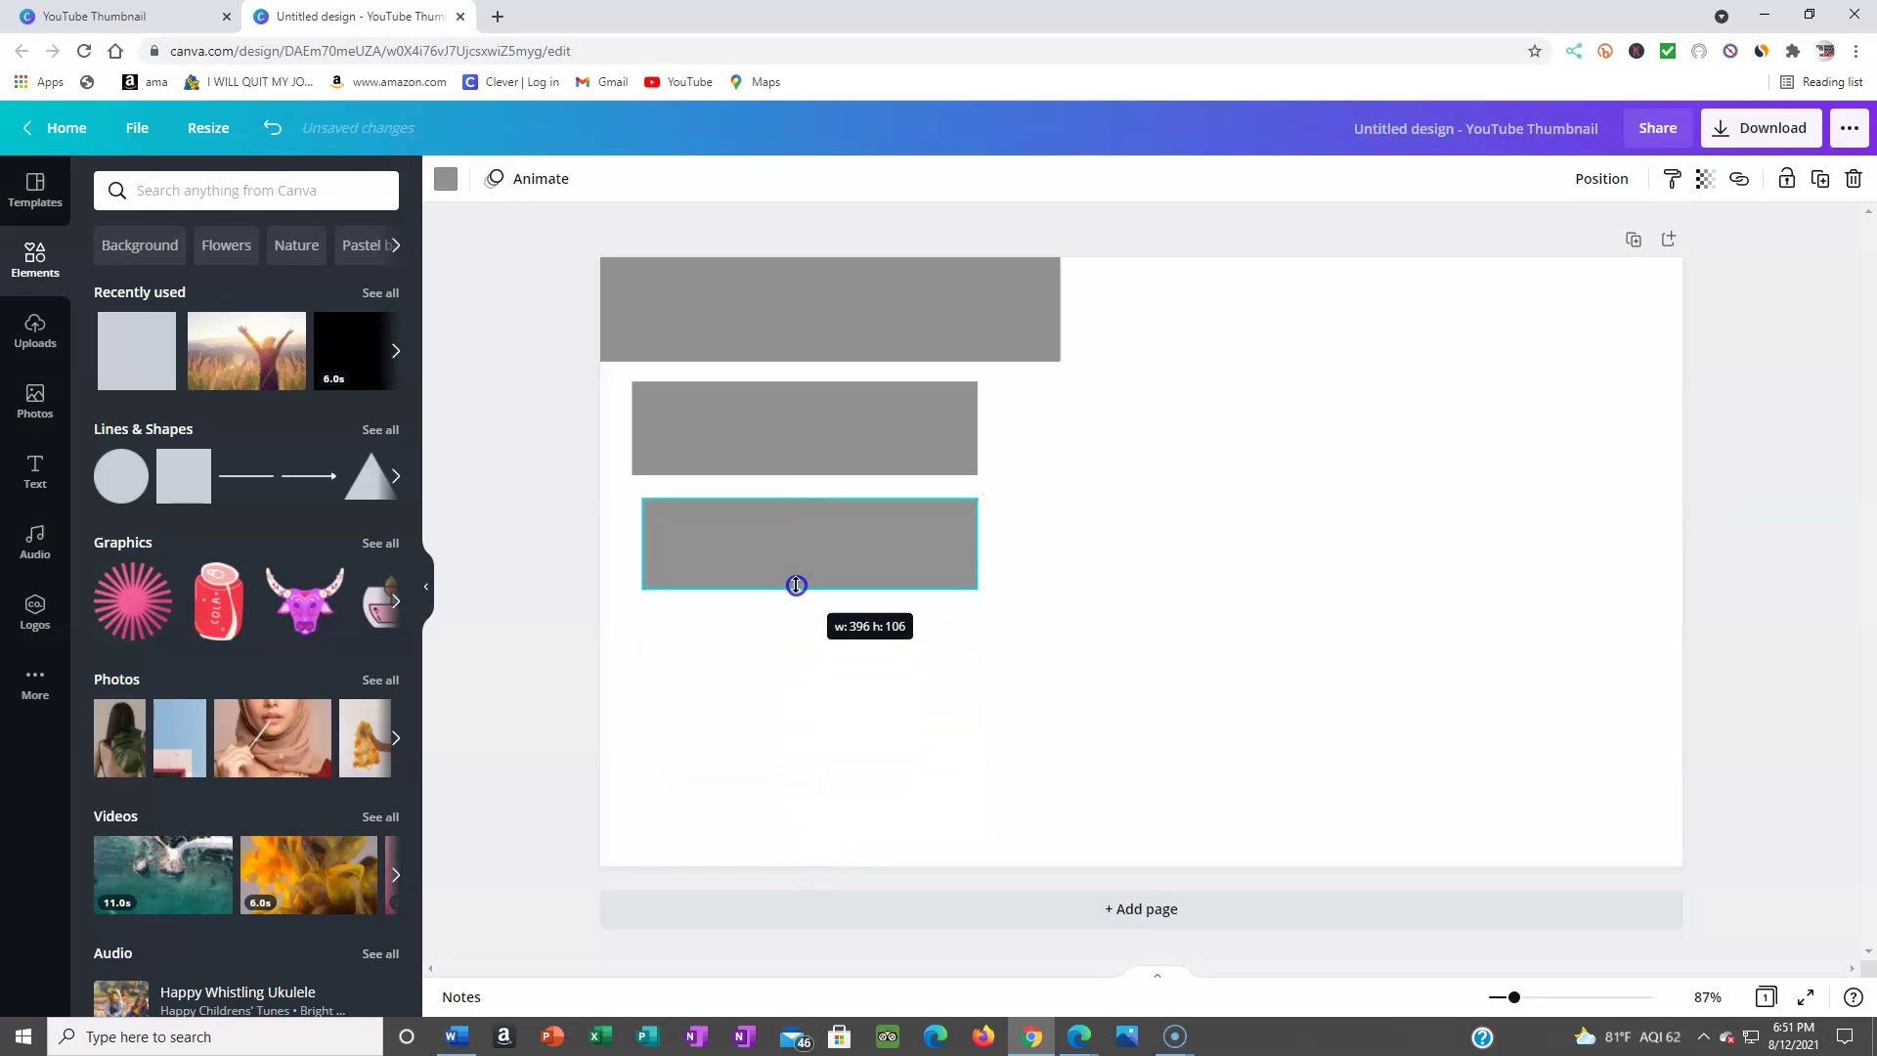
drag(979, 547, 1078, 547)
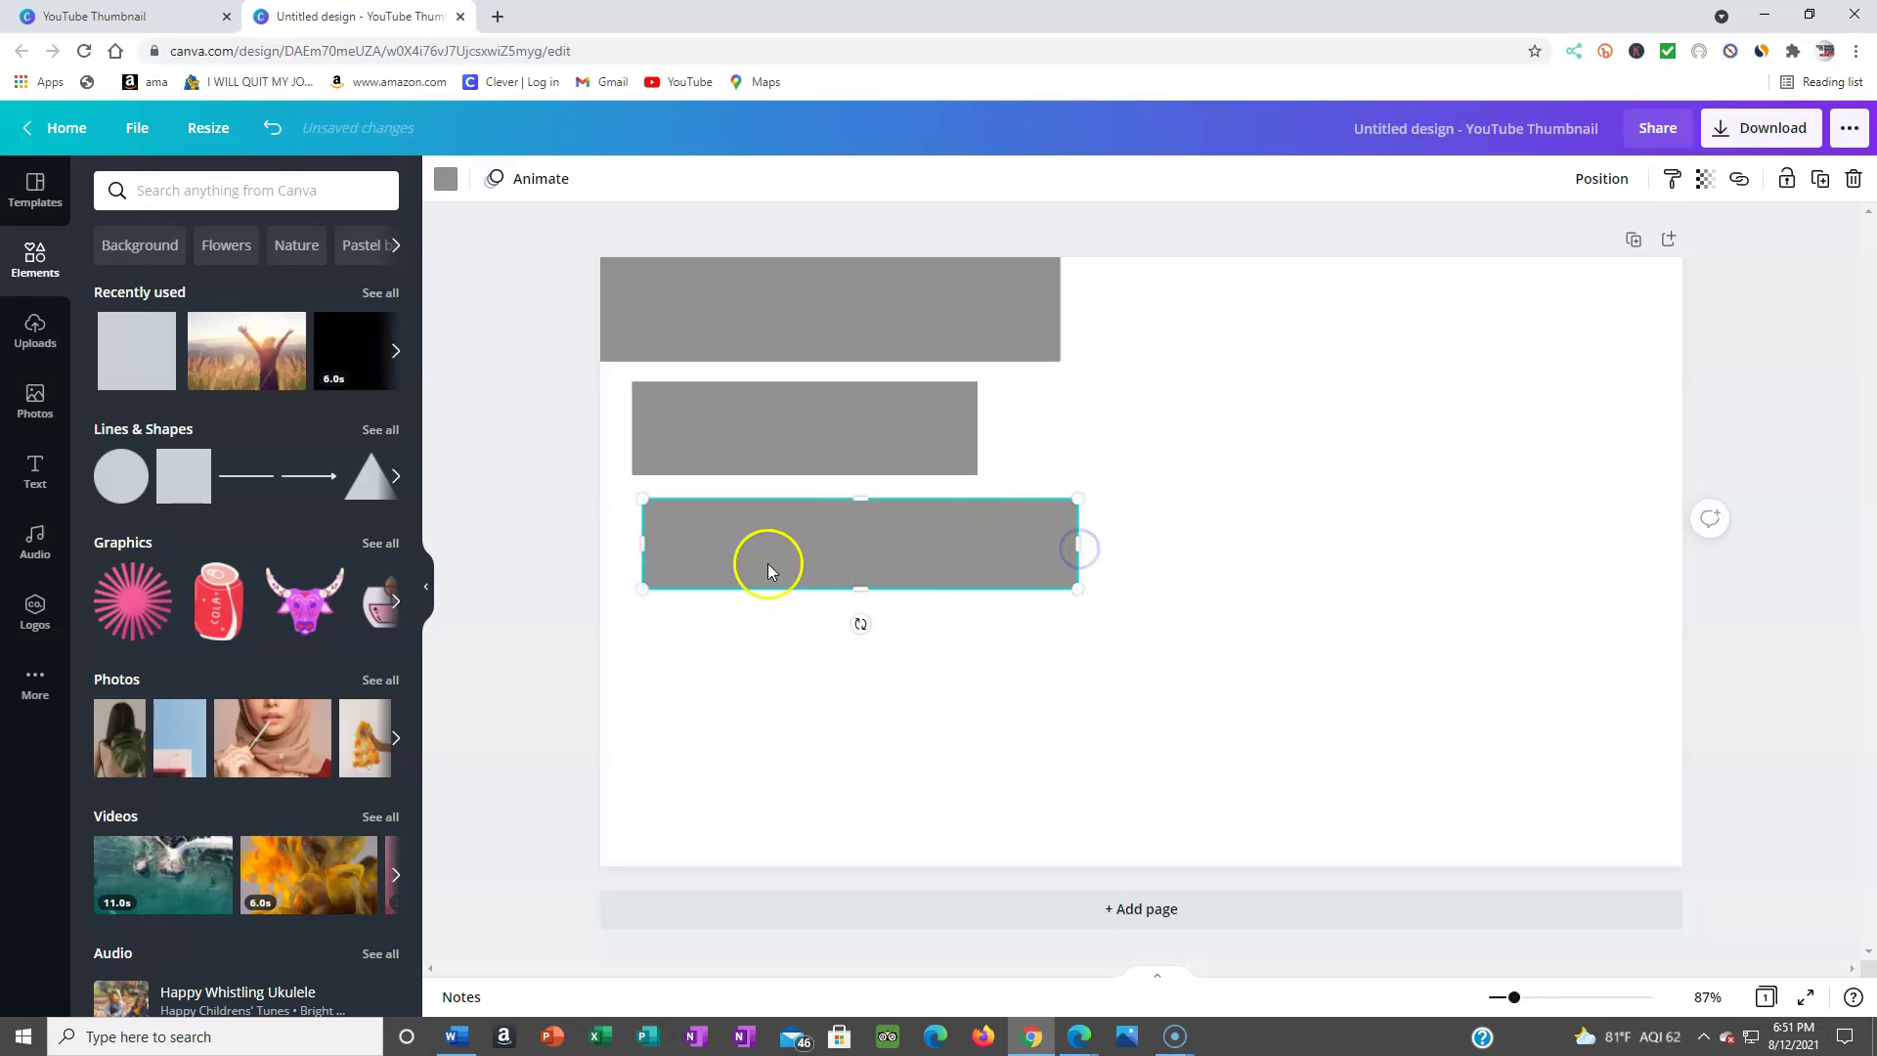
drag(641, 541, 600, 542)
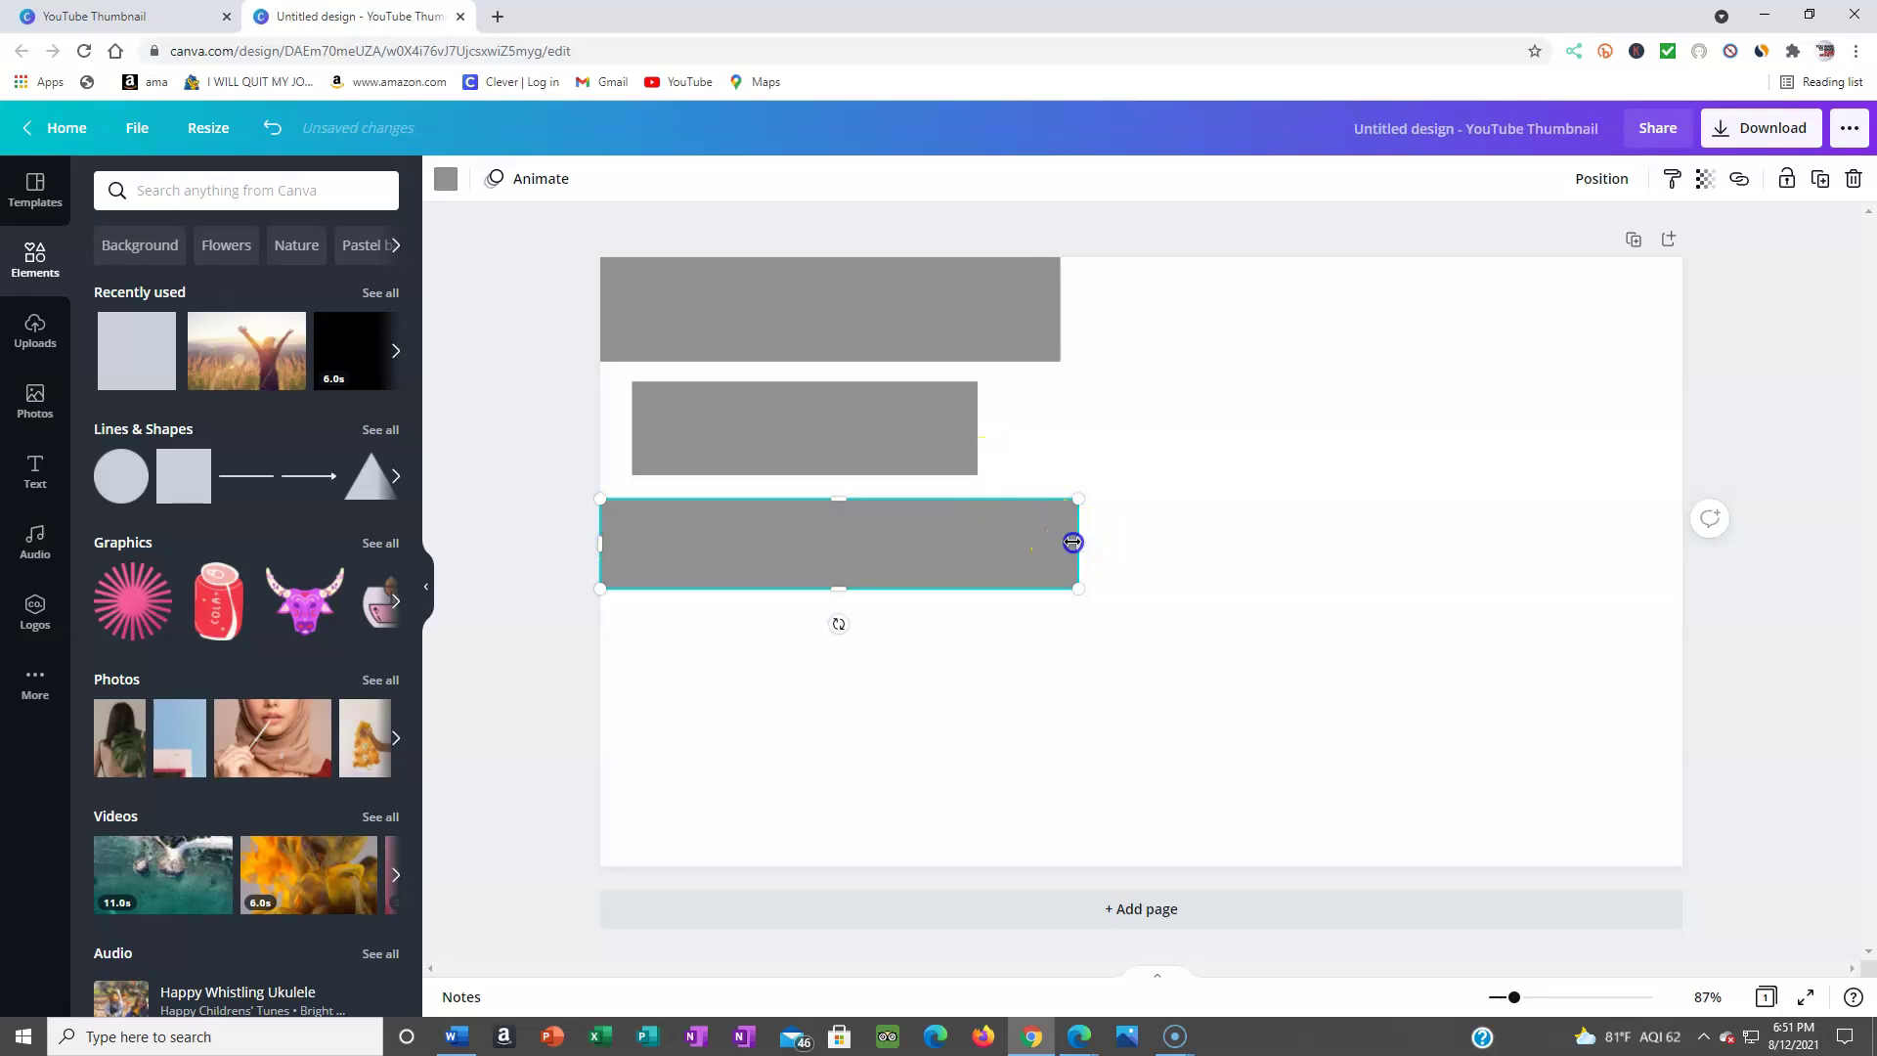
drag(1062, 542, 1045, 544)
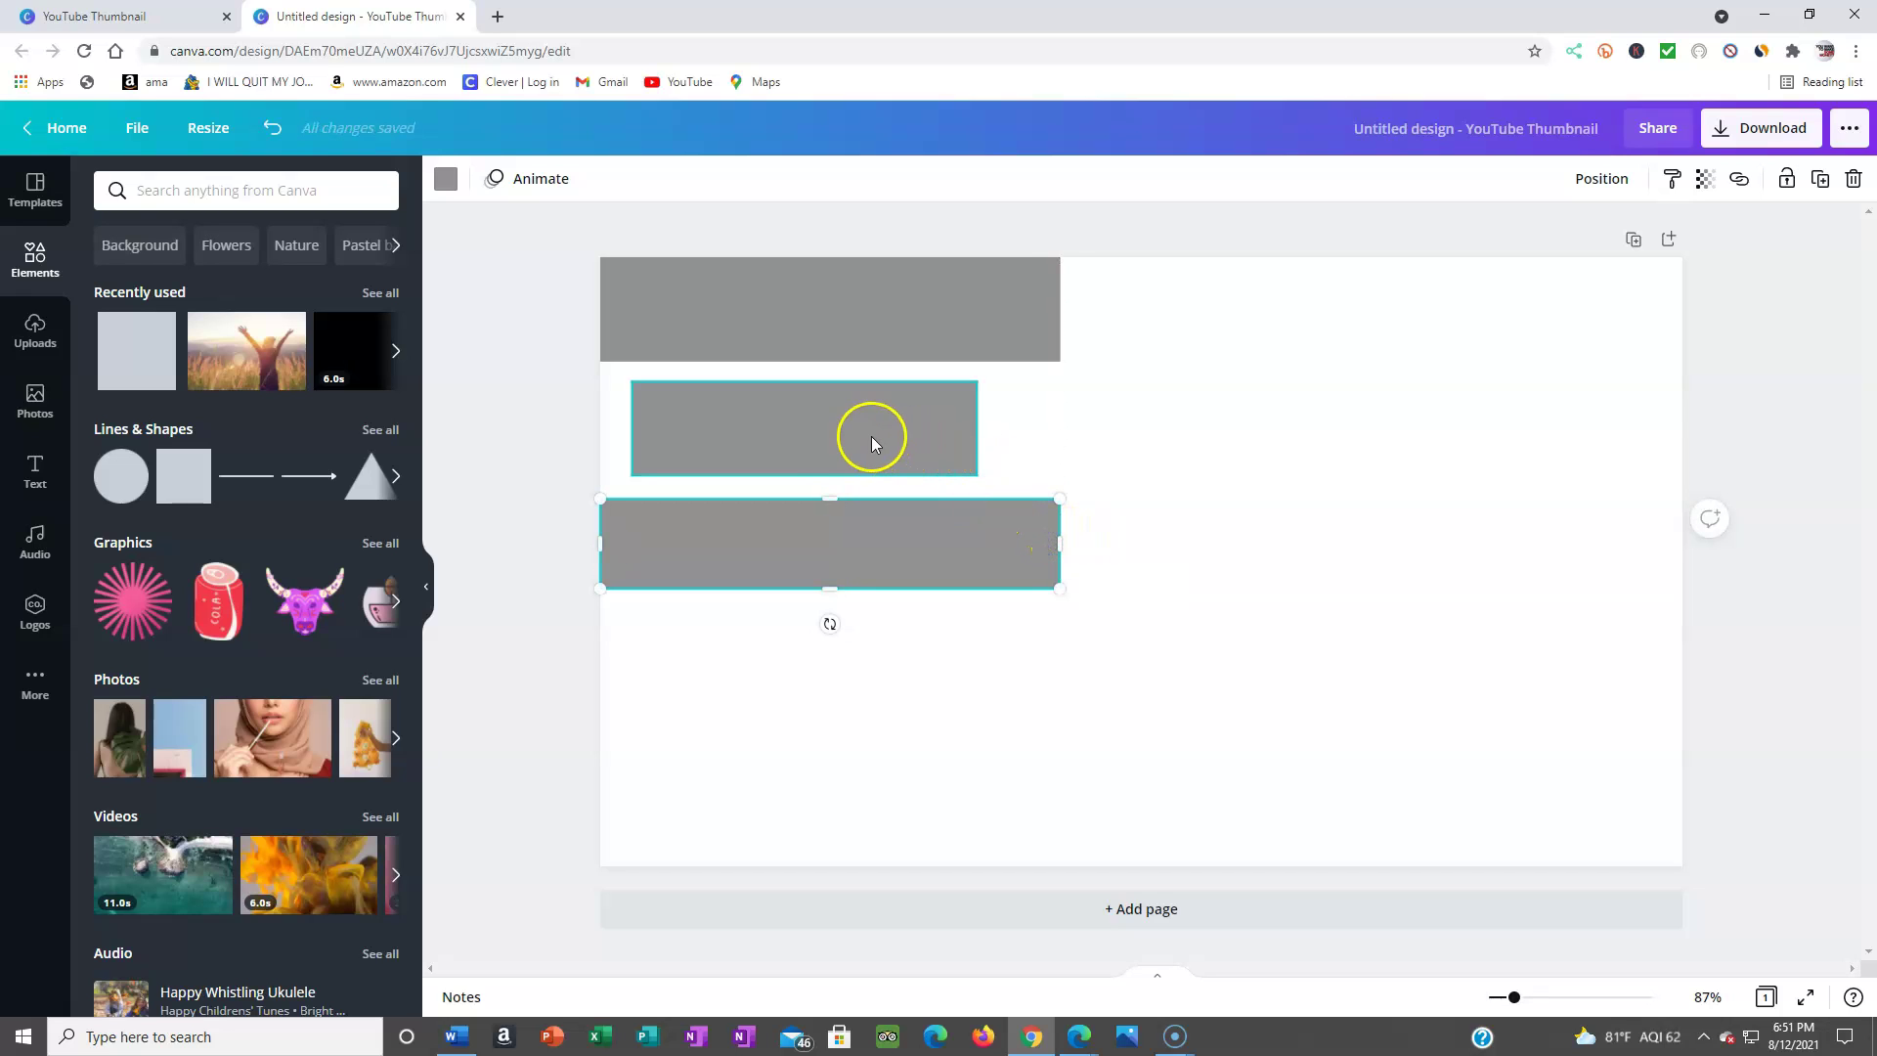
Step: Nudge the middle and bottom bars so the three bars stack evenly
drag(871, 436, 878, 436)
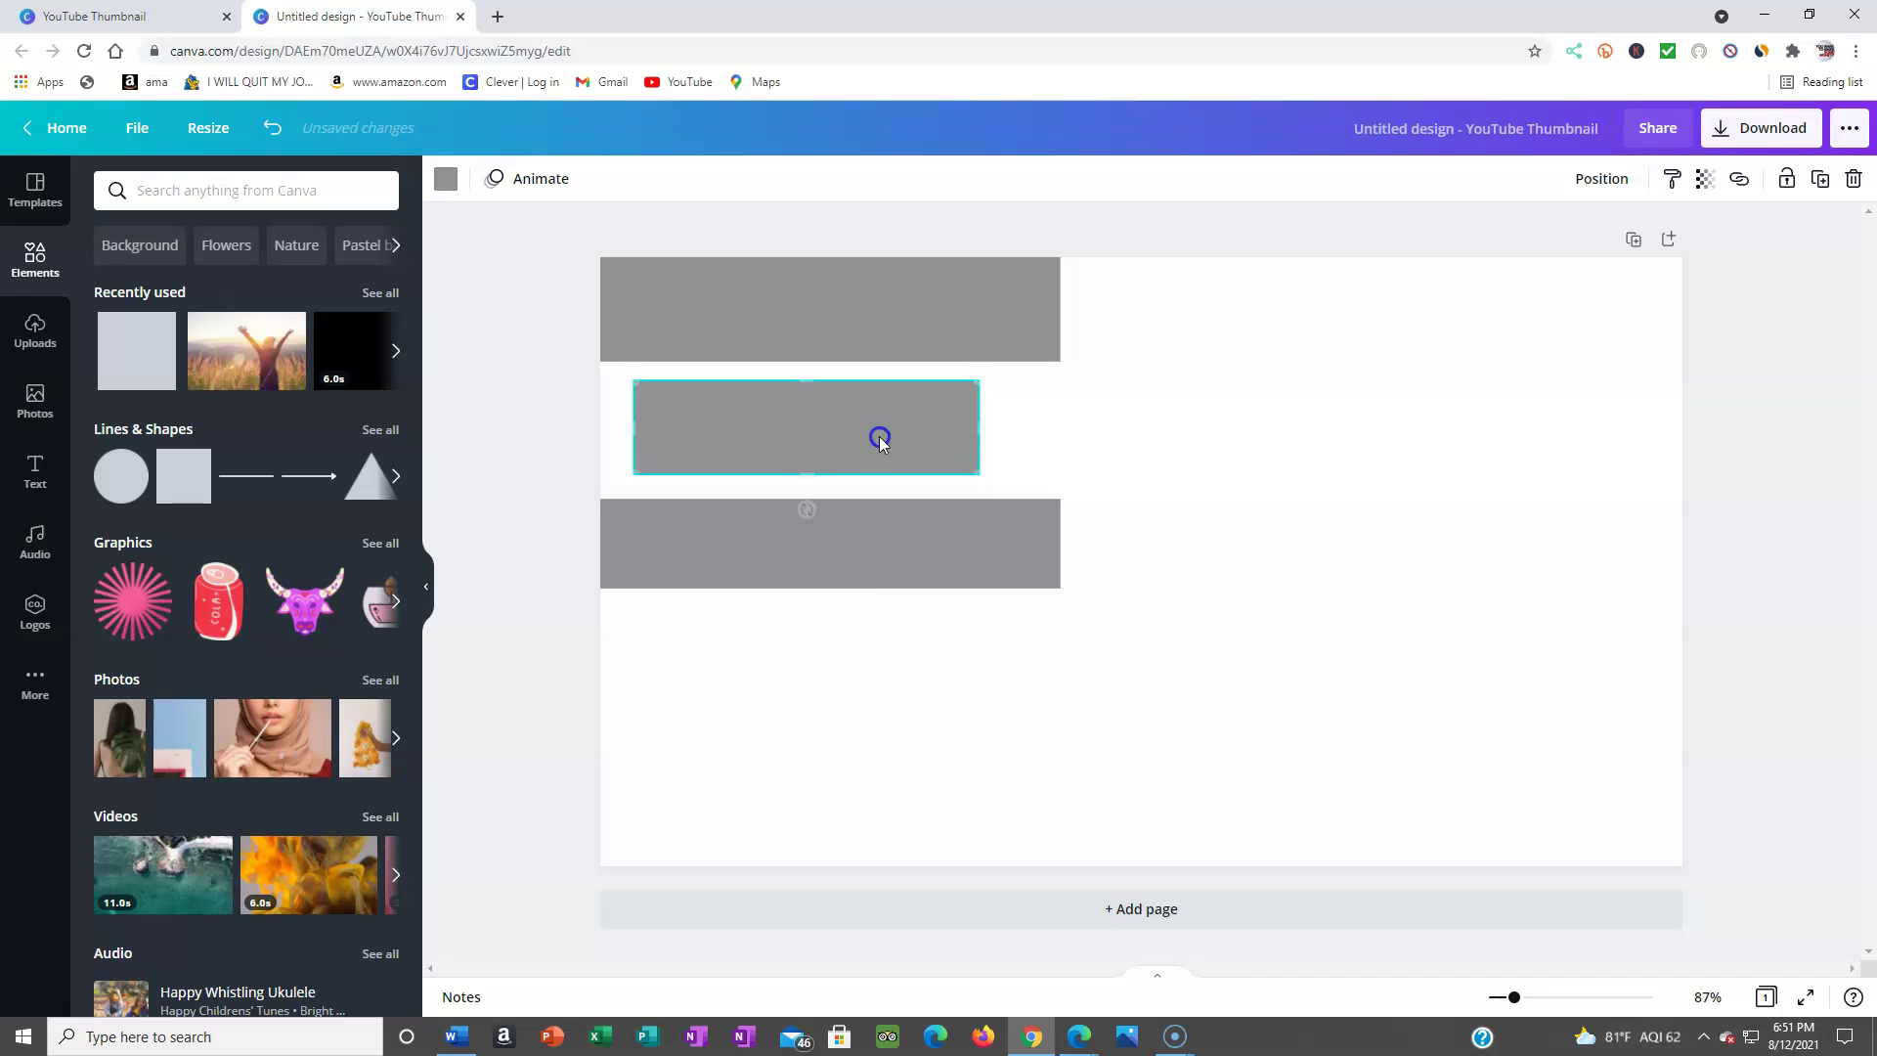
drag(875, 564, 875, 551)
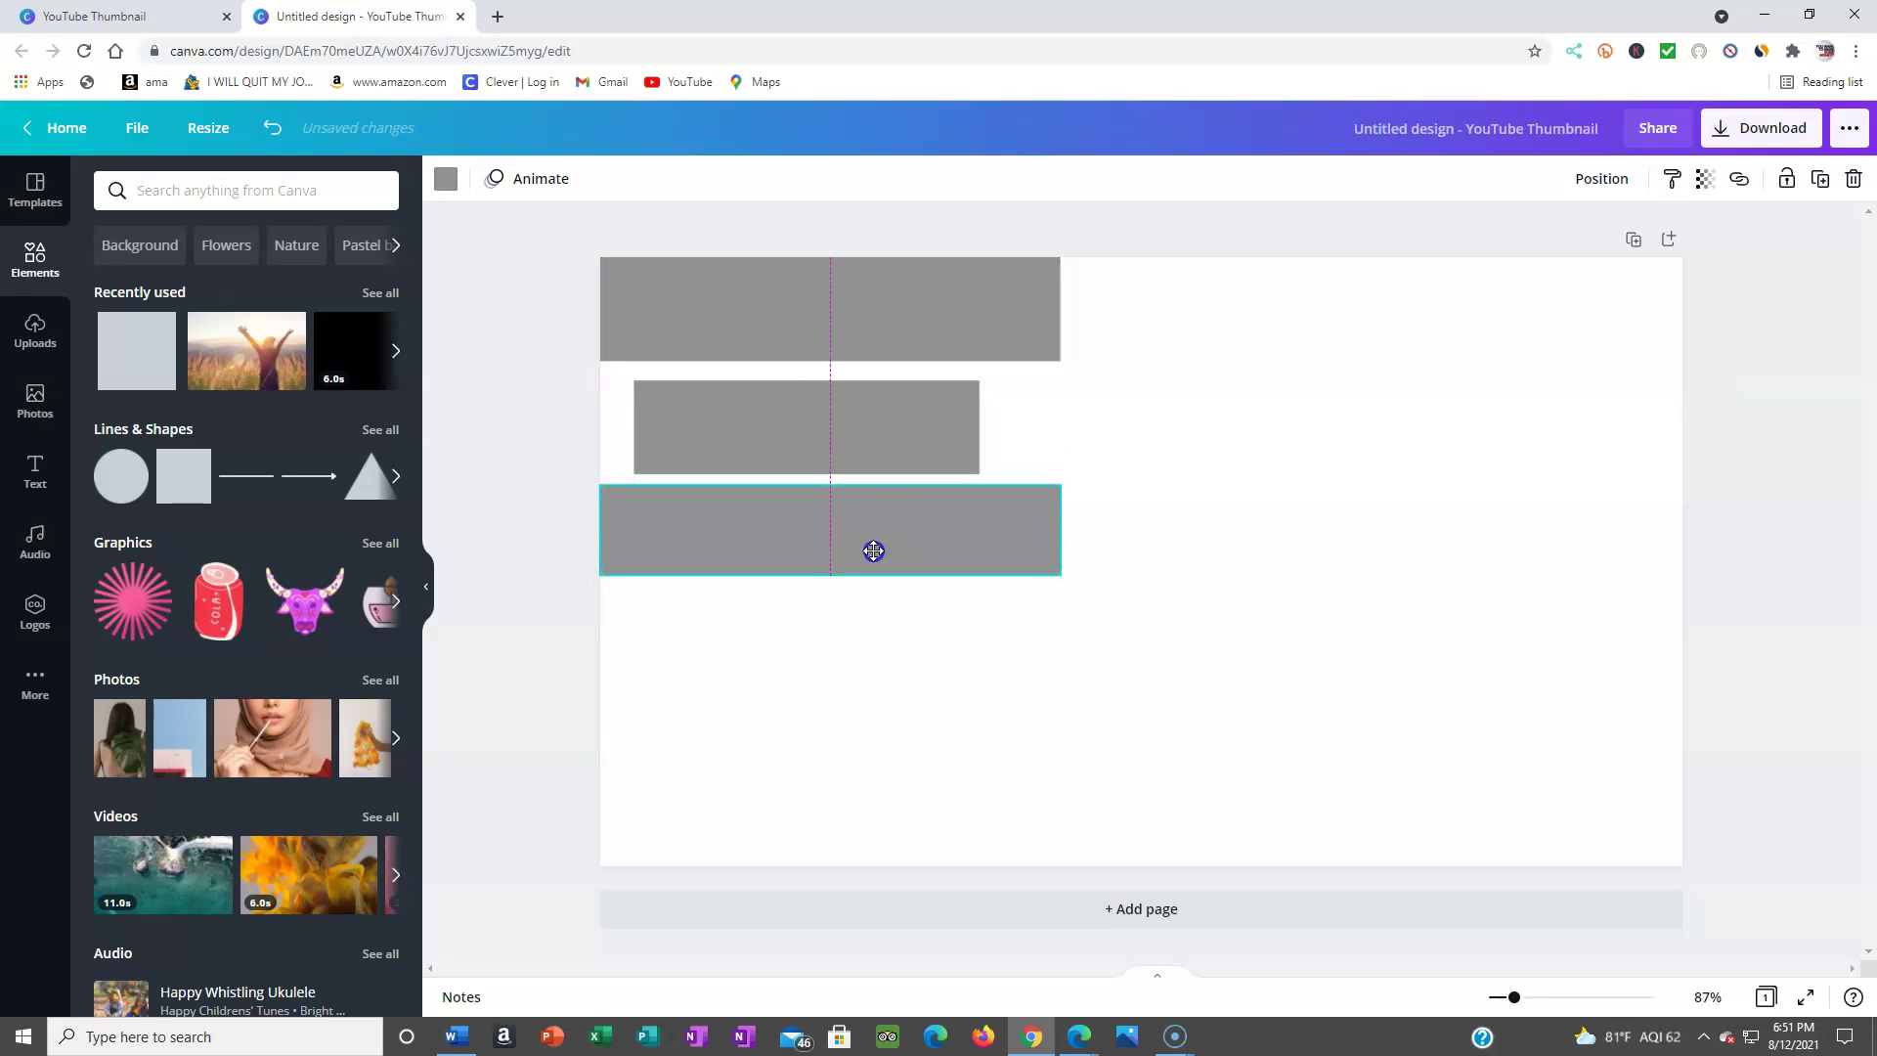
drag(873, 480, 878, 466)
click(877, 465)
click(895, 553)
drag(896, 553, 893, 557)
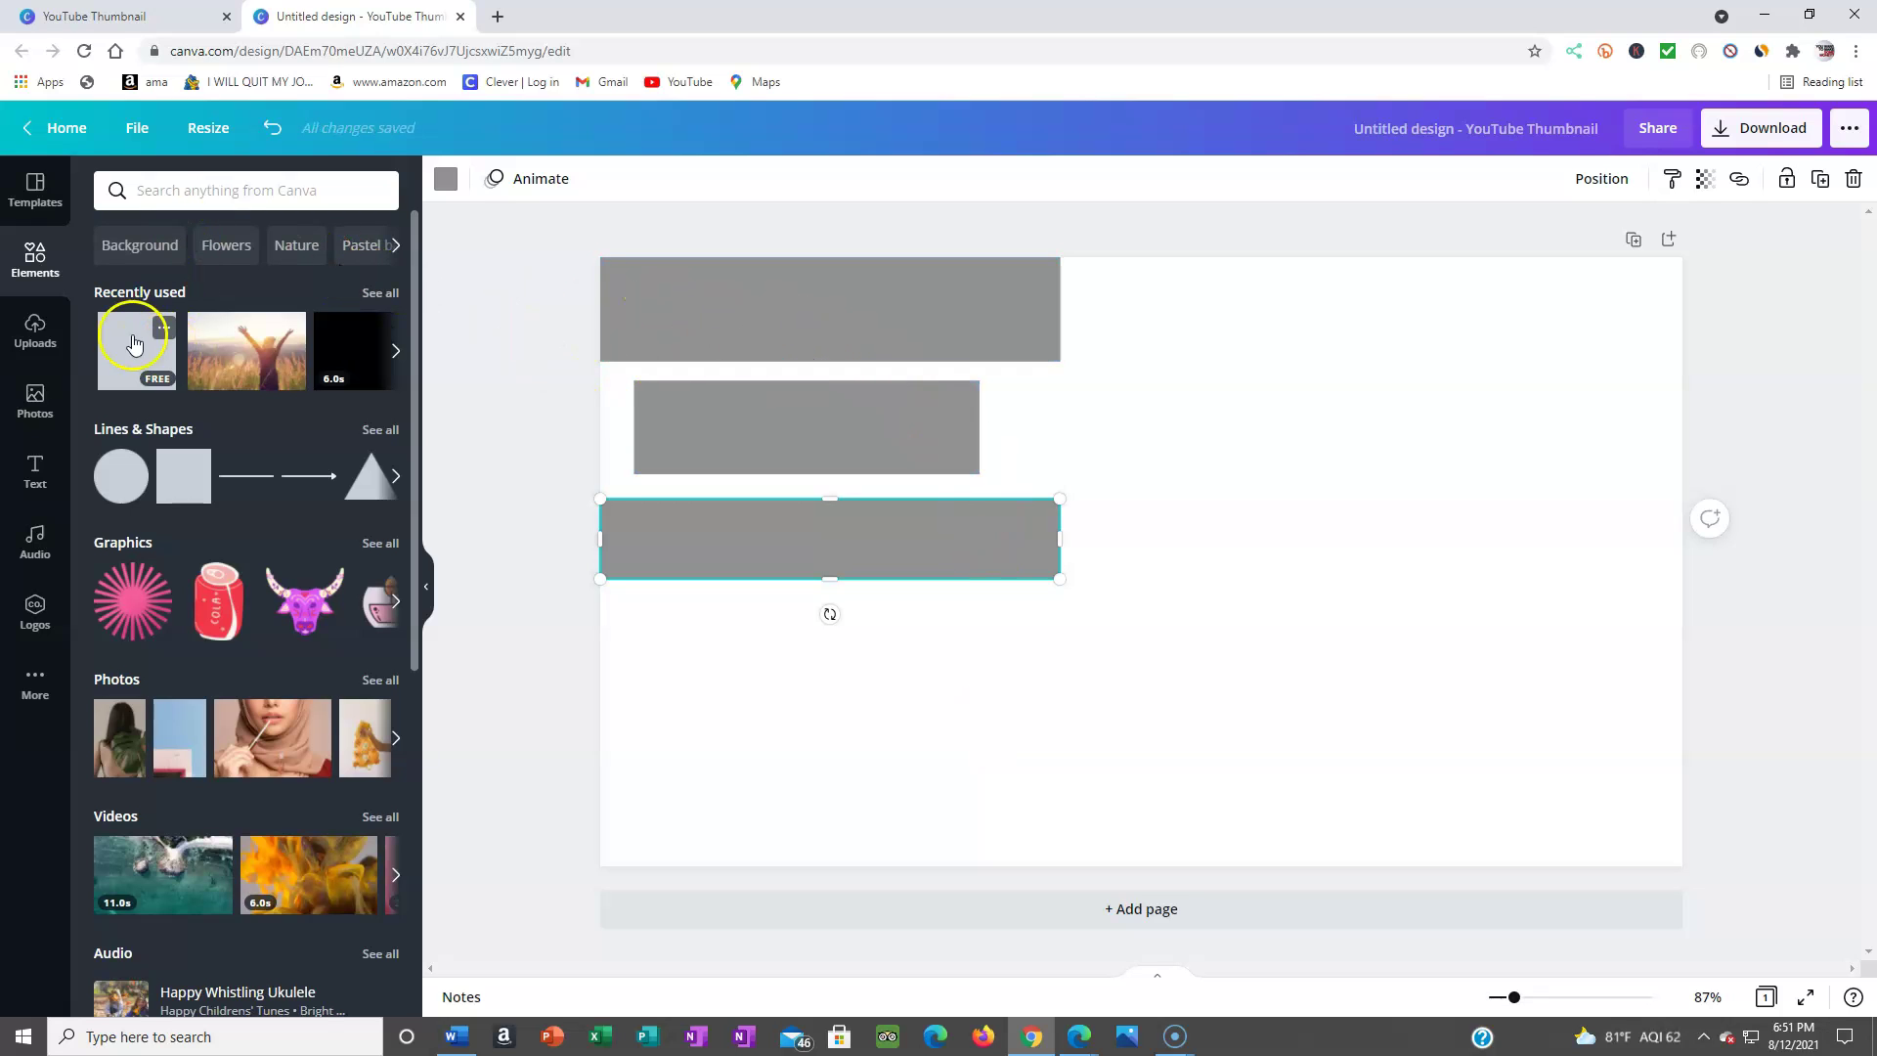
Step: Add a heading on the top grey bar and replace its placeholder with 'HOW TO MAKE'
click(36, 470)
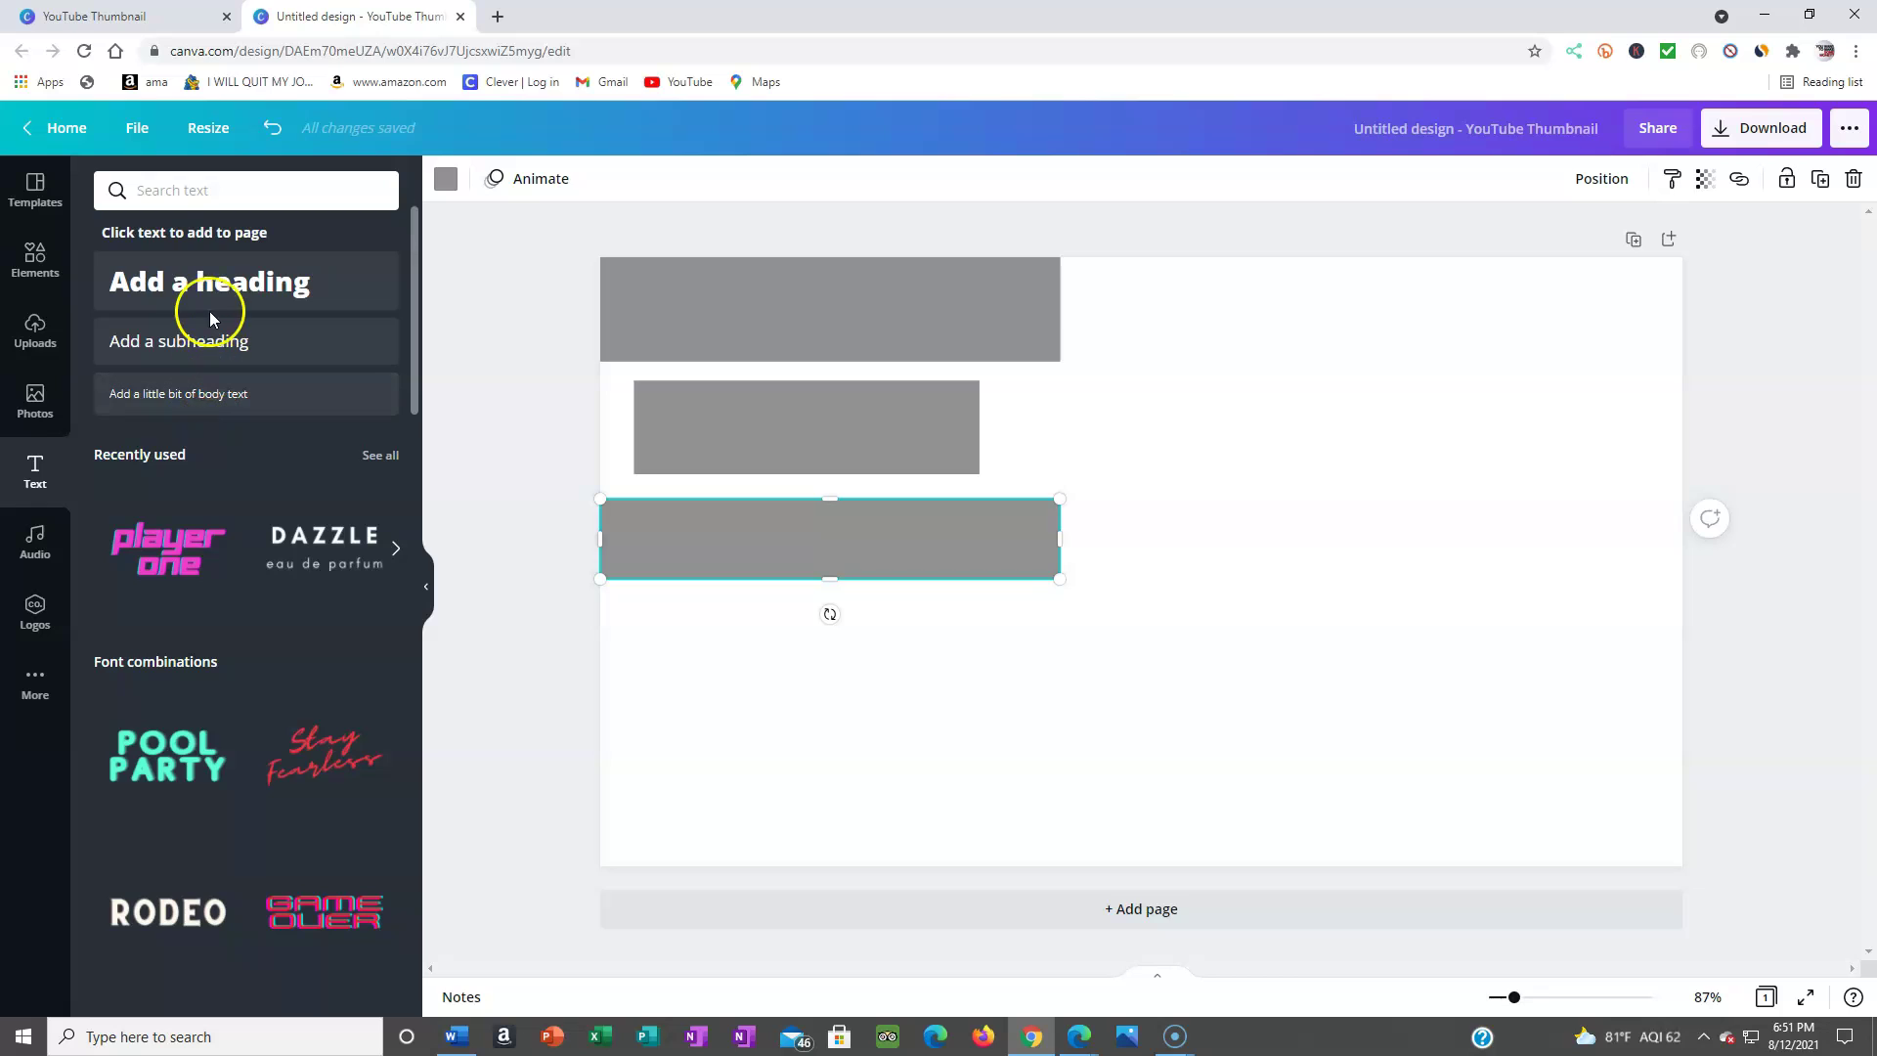
click(224, 277)
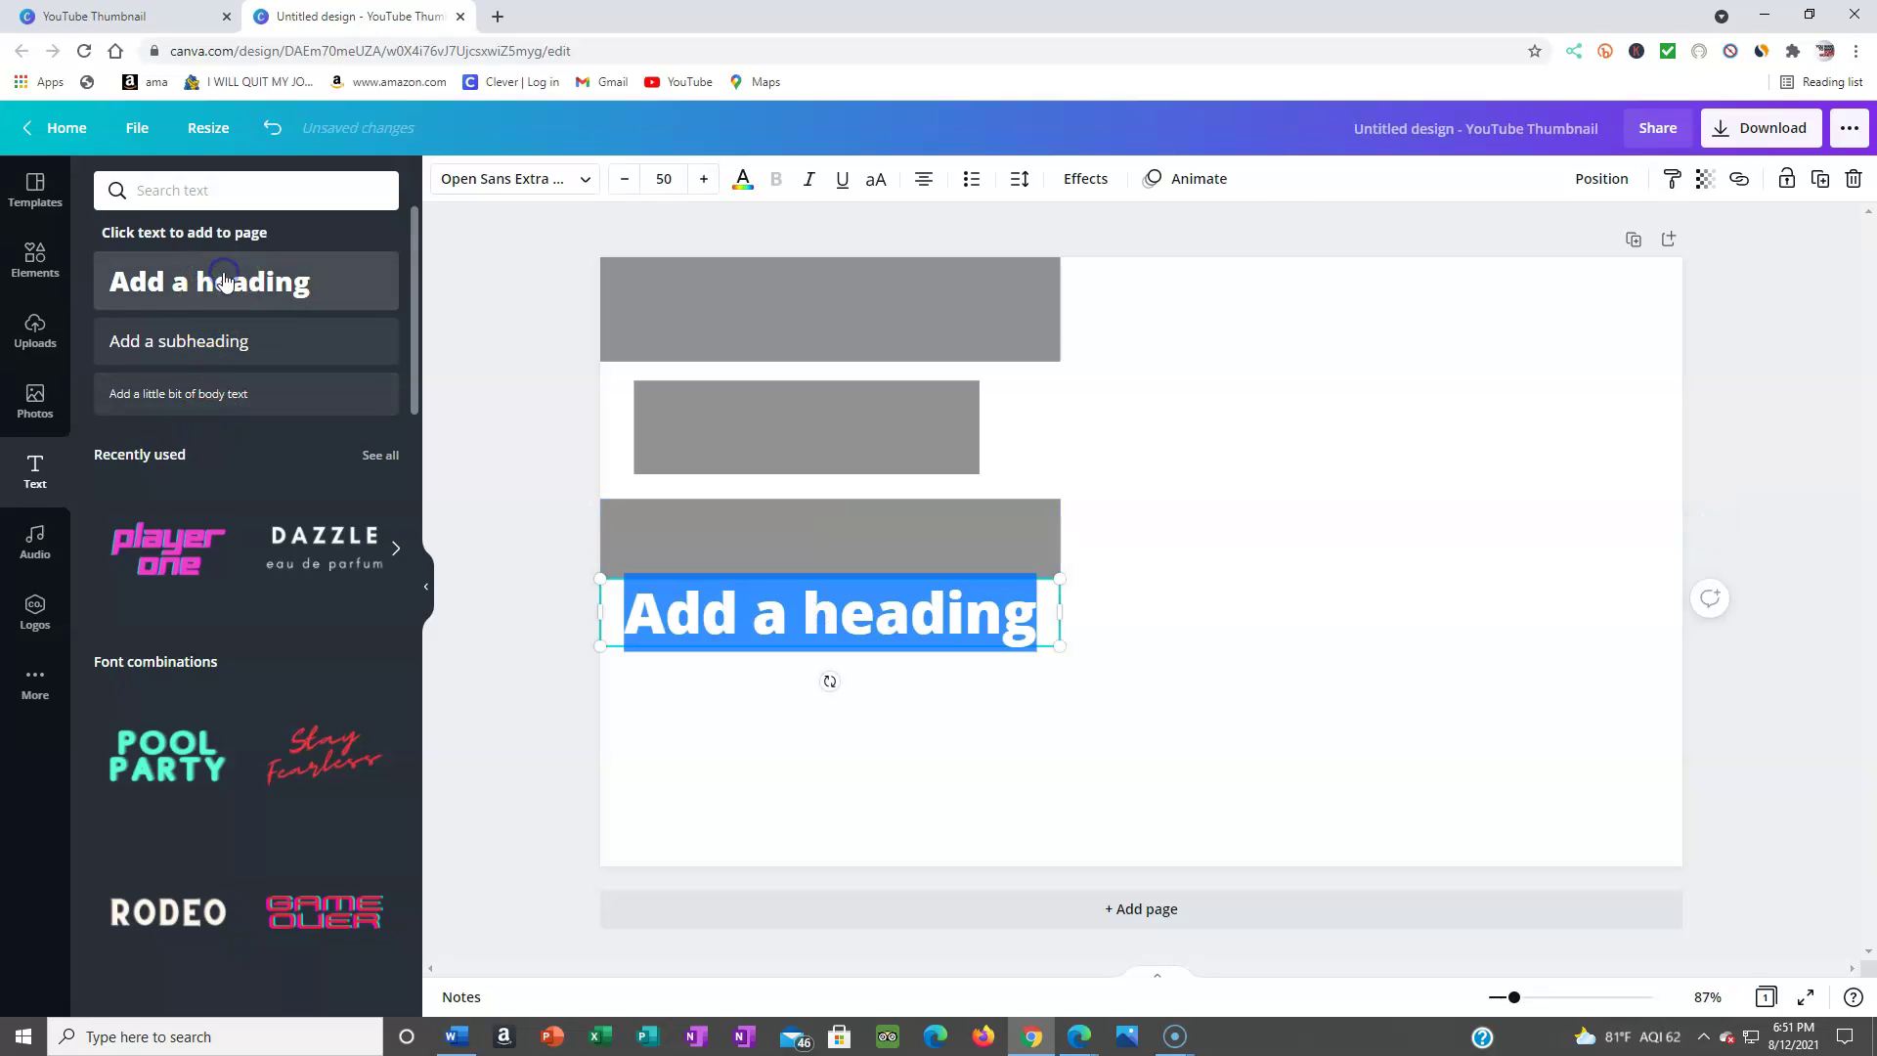
click(917, 628)
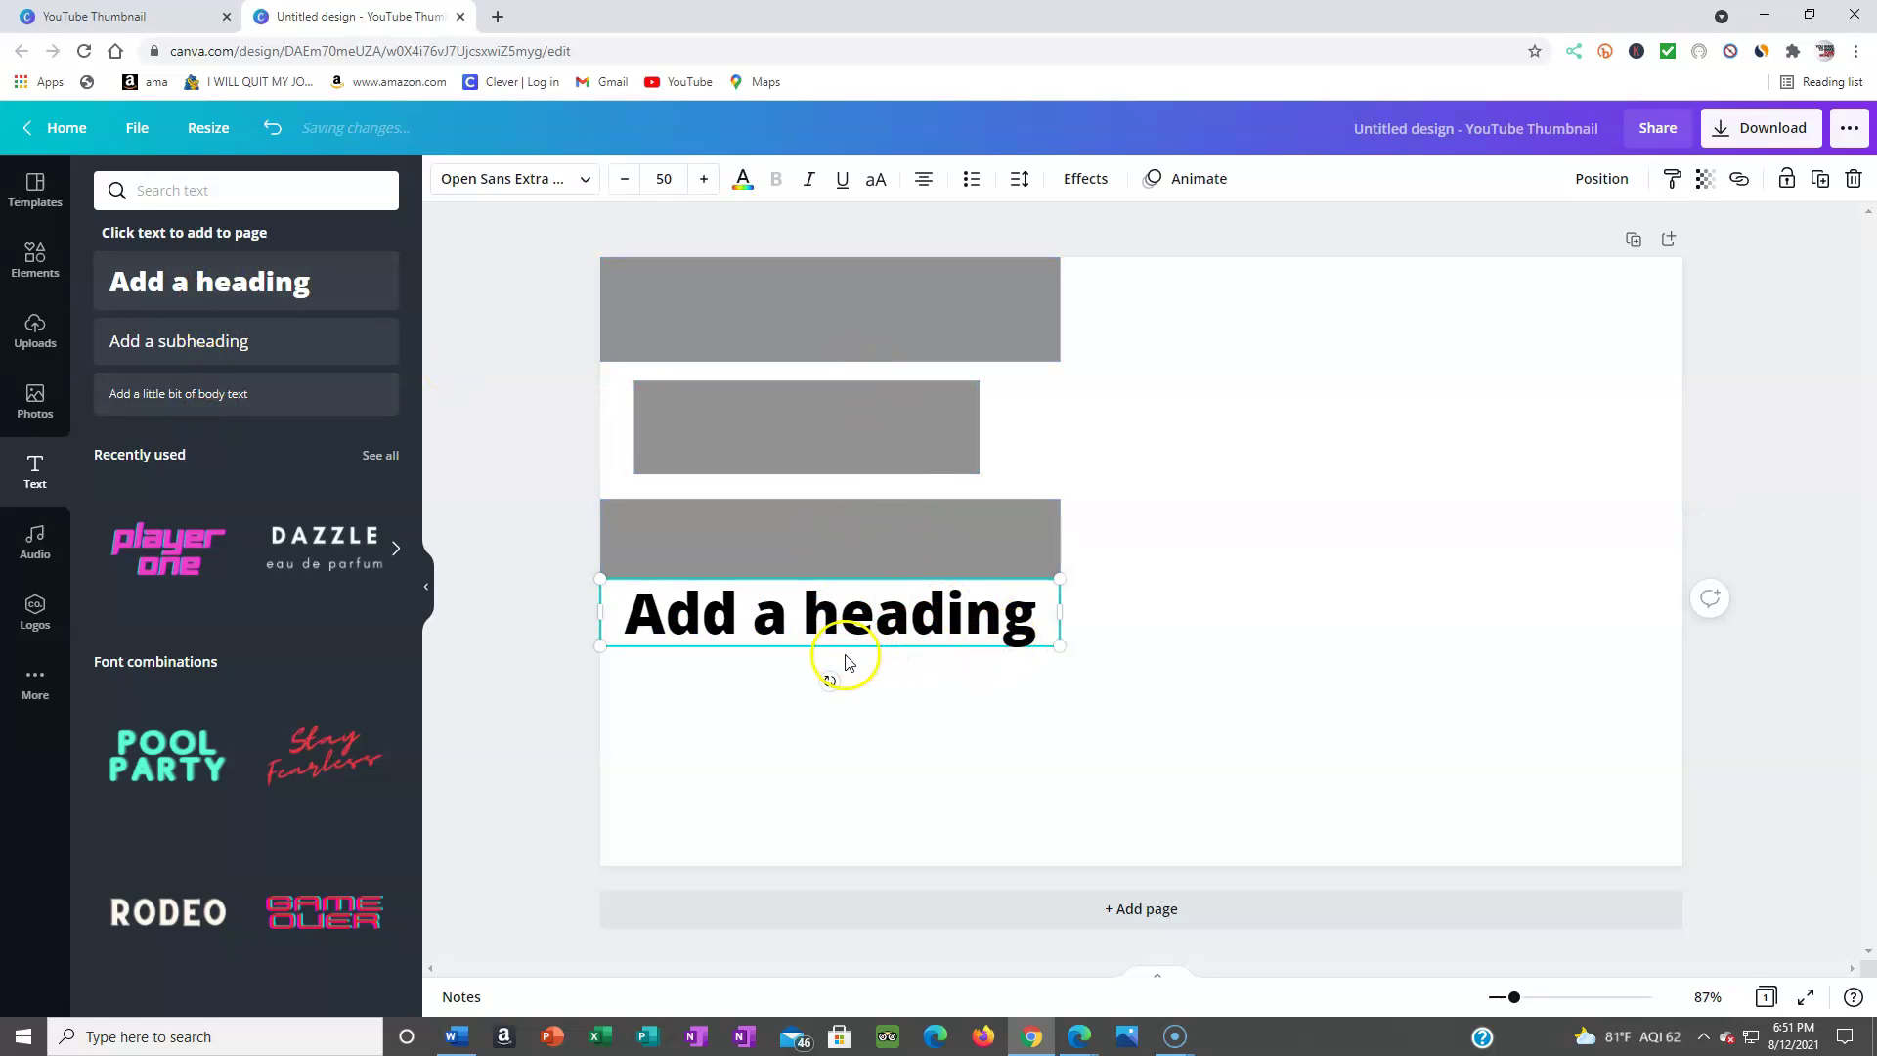
drag(835, 646, 832, 349)
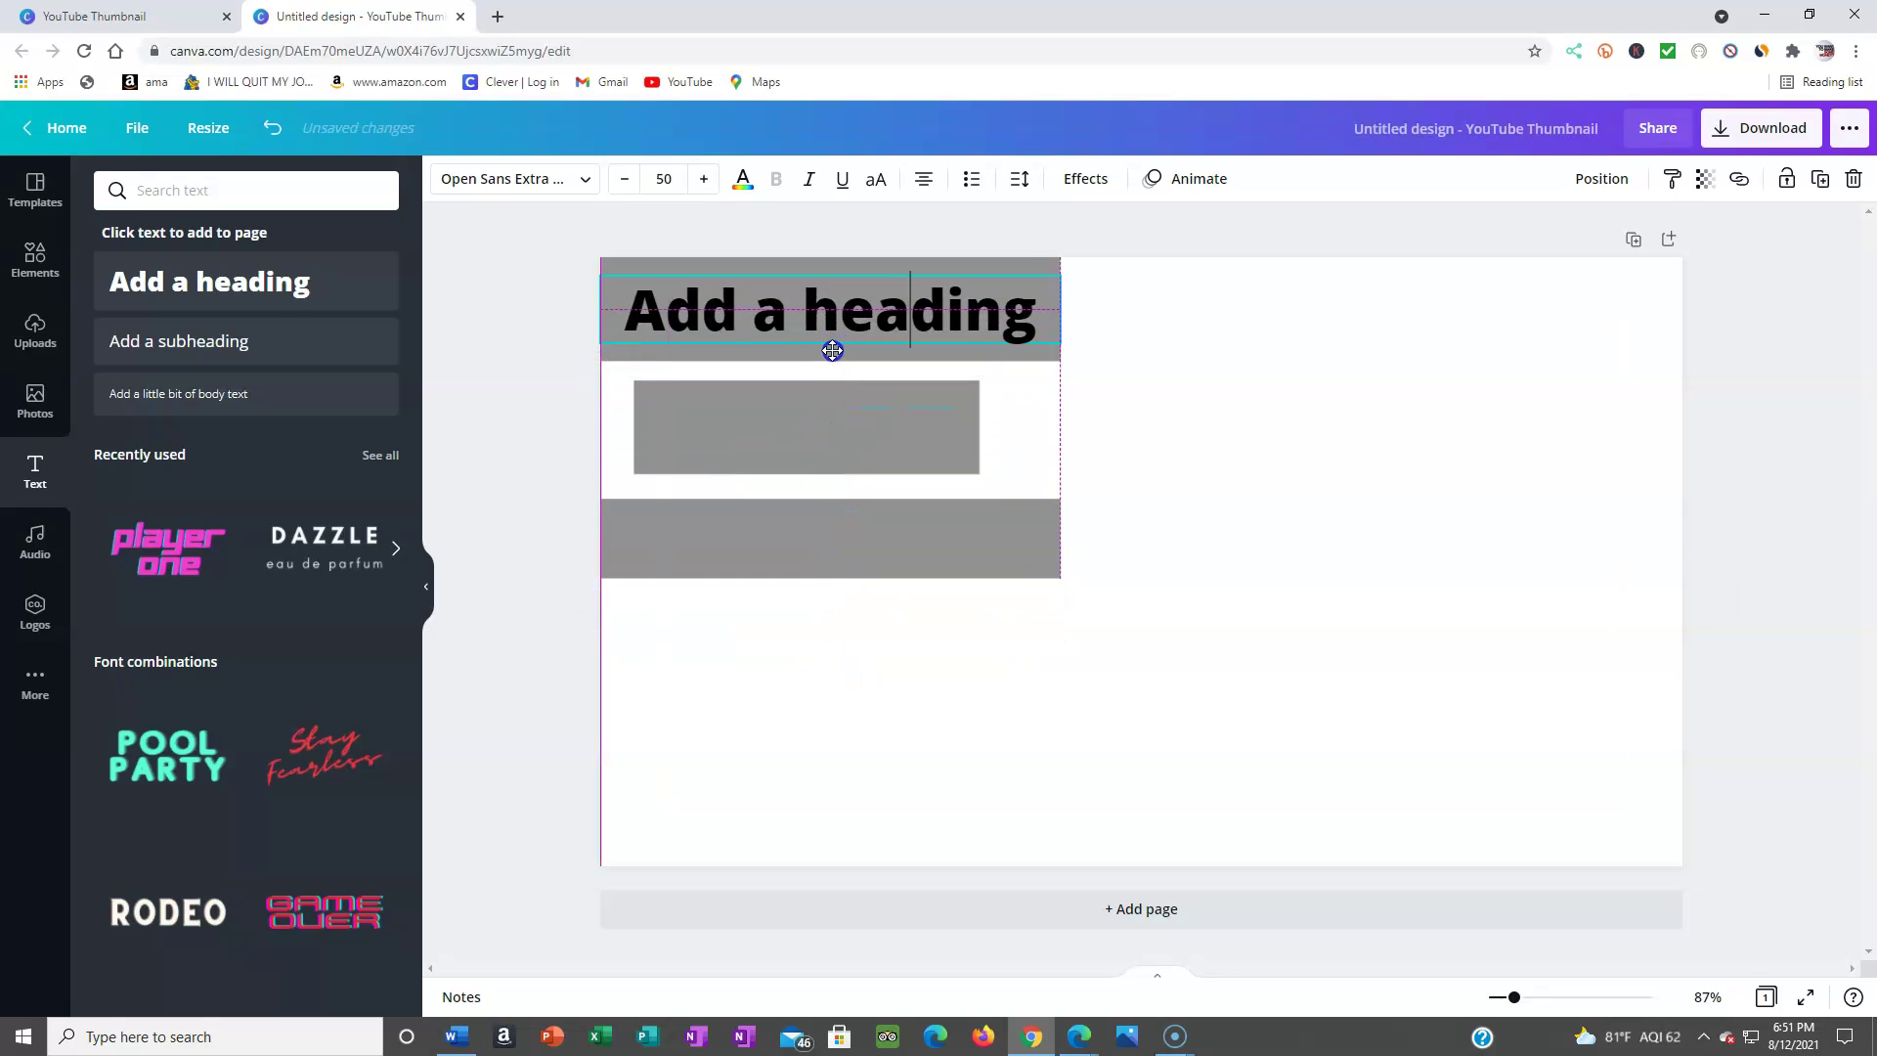
click(1034, 326)
key(BackSpace)
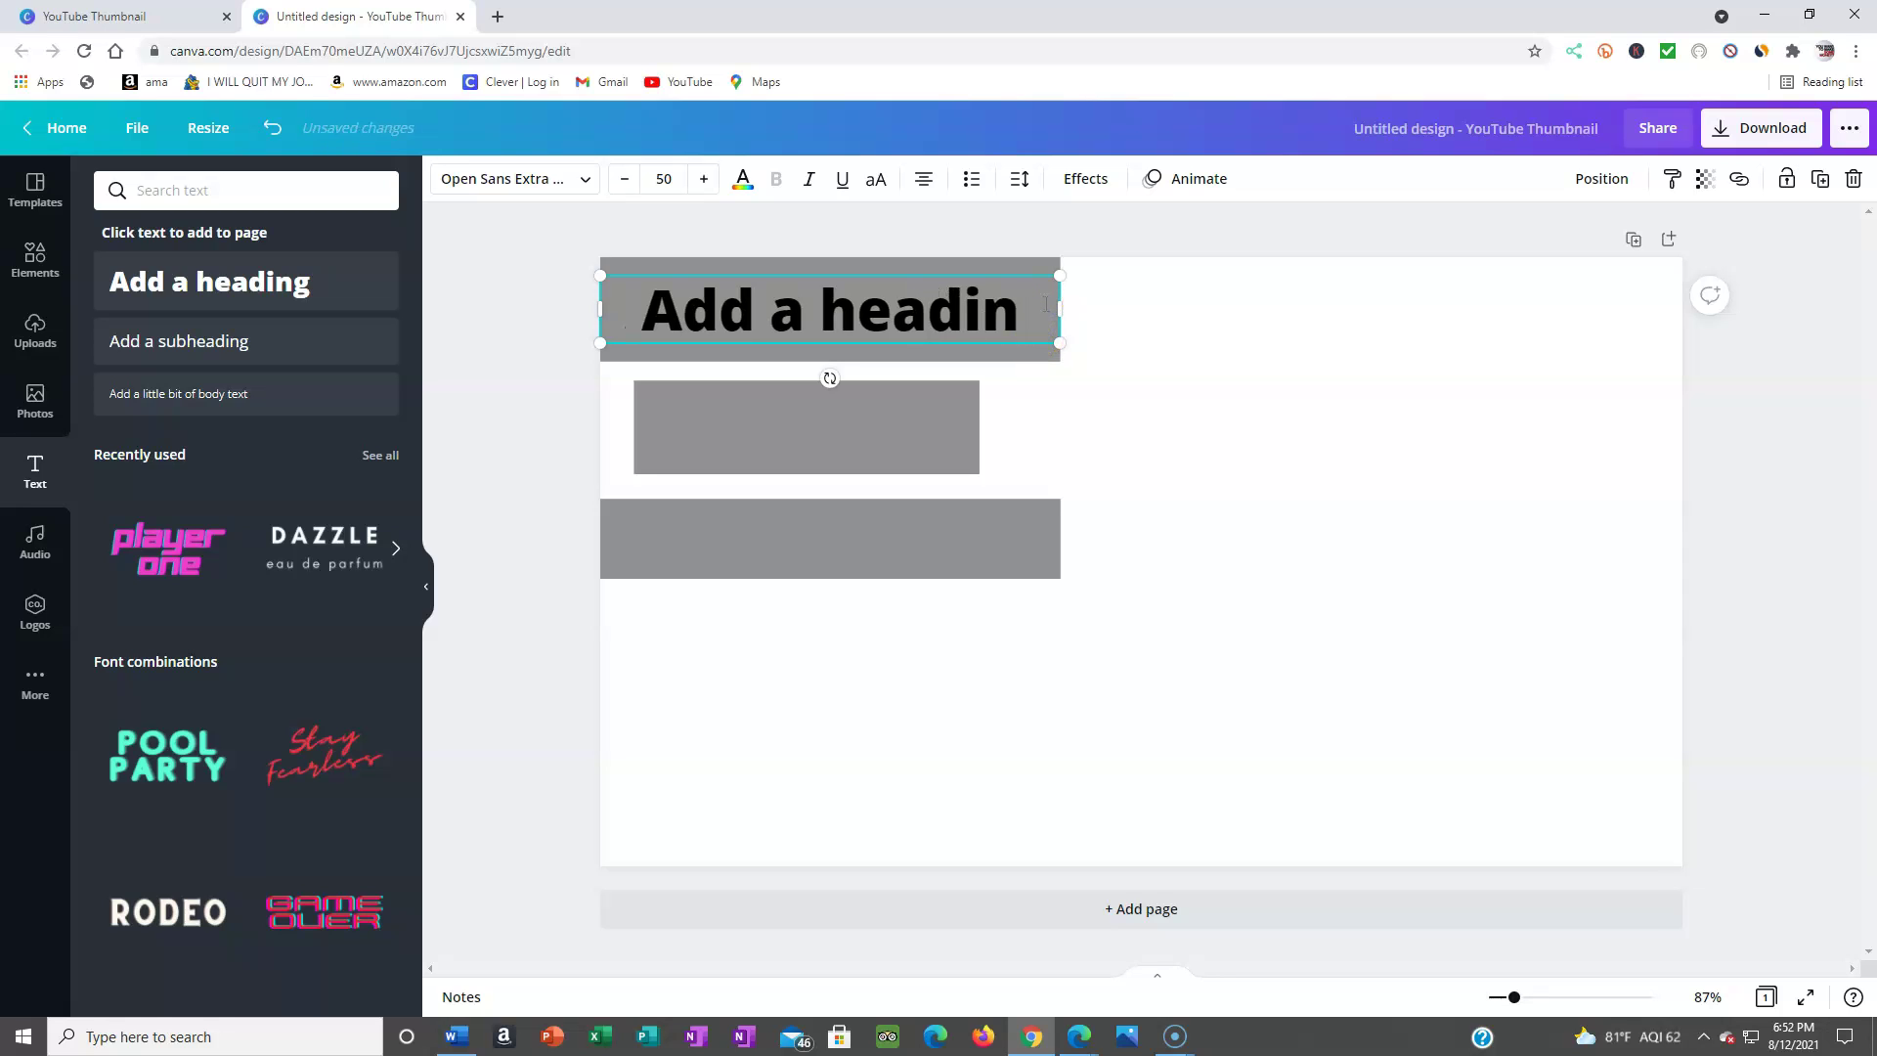
key(BackSpace)
key(BackSpace)
key(BackSpace)
key(BackSpace)
key(BackSpace)
key(BackSpace)
key(BackSpace)
key(BackSpace)
key(BackSpace)
key(BackSpace)
key(BackSpace)
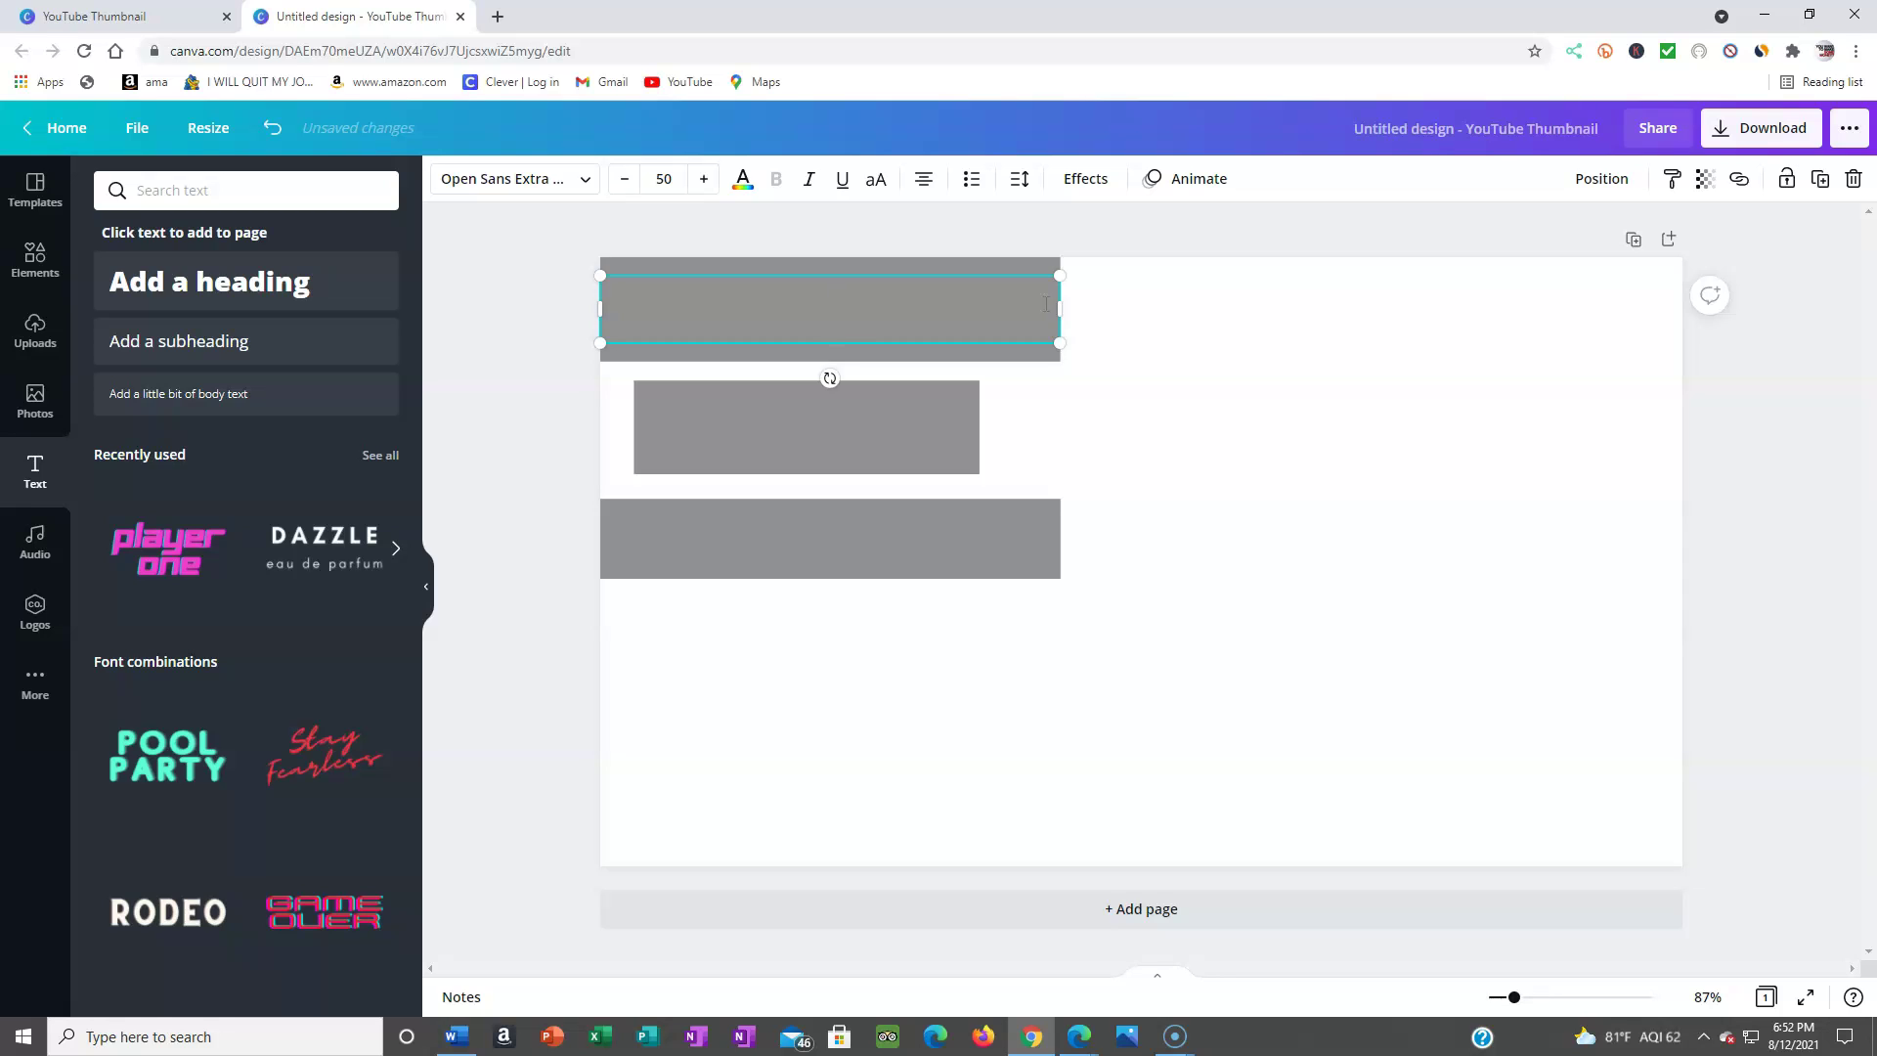
text(HOW)
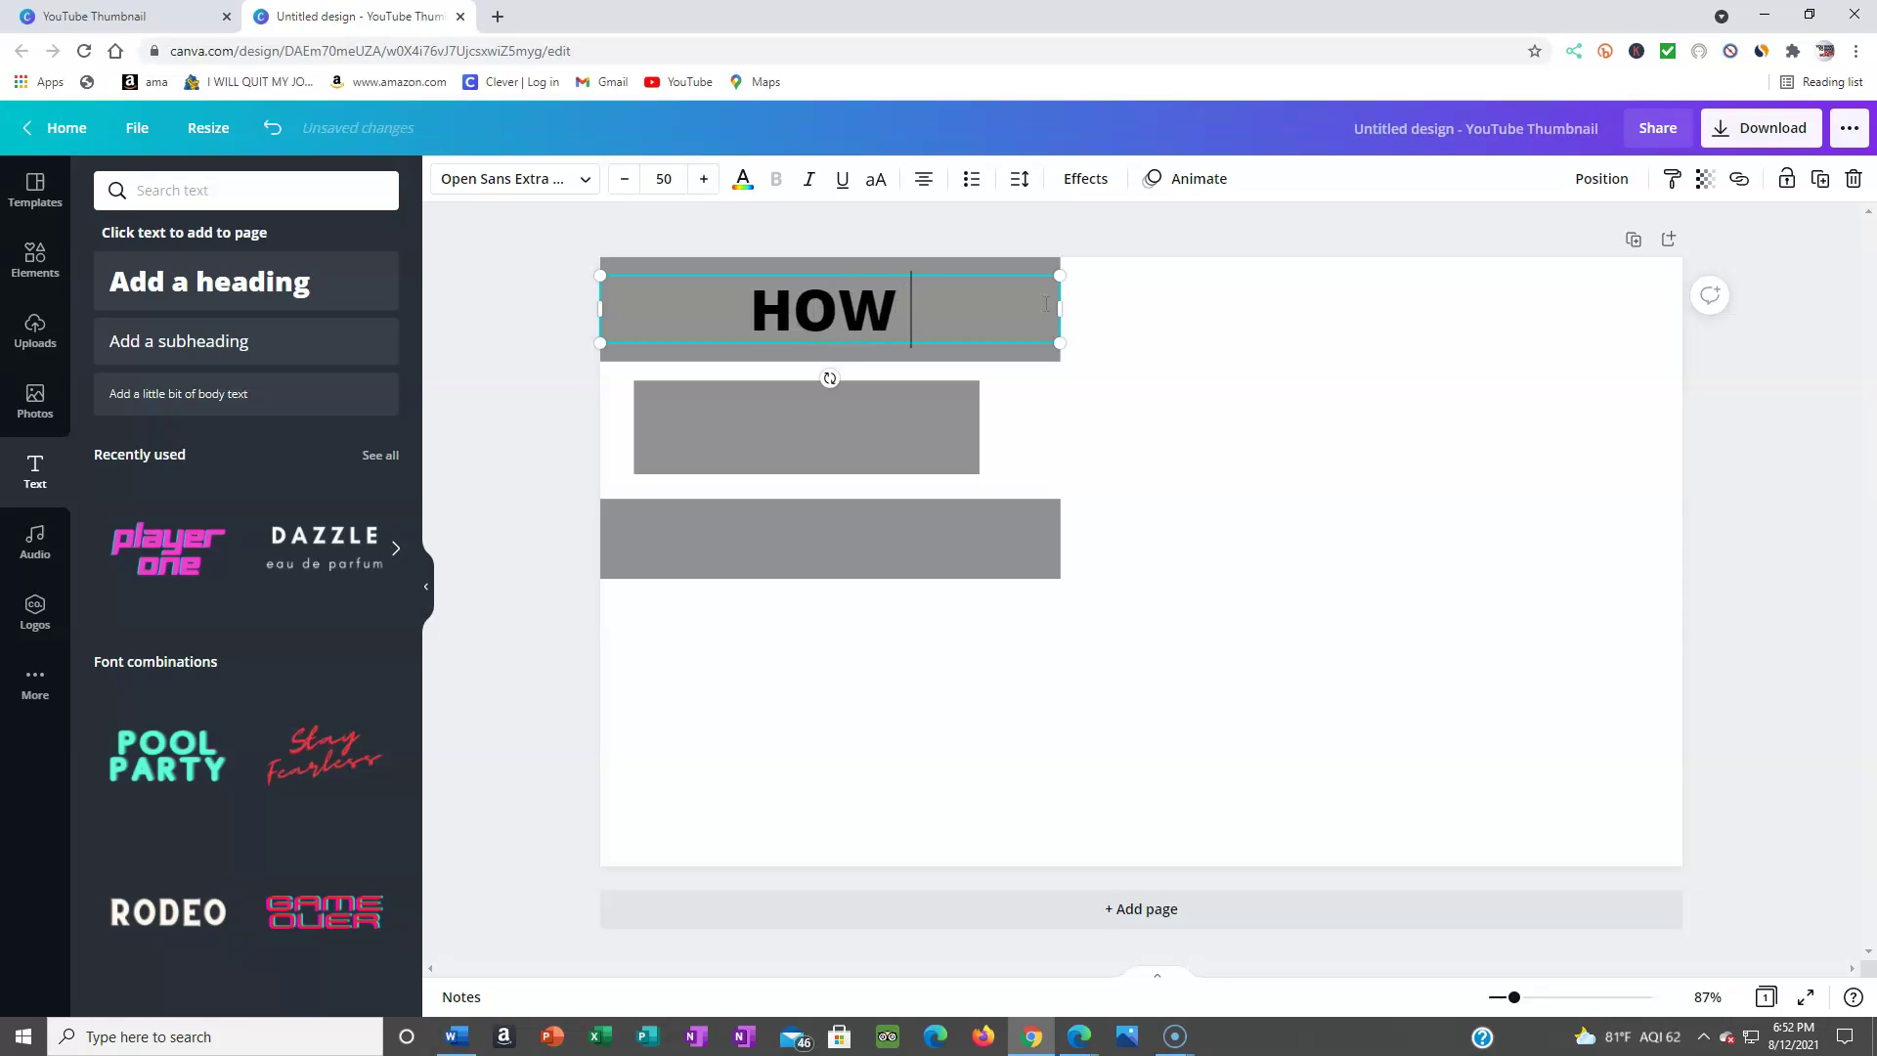
text( TO MAKE)
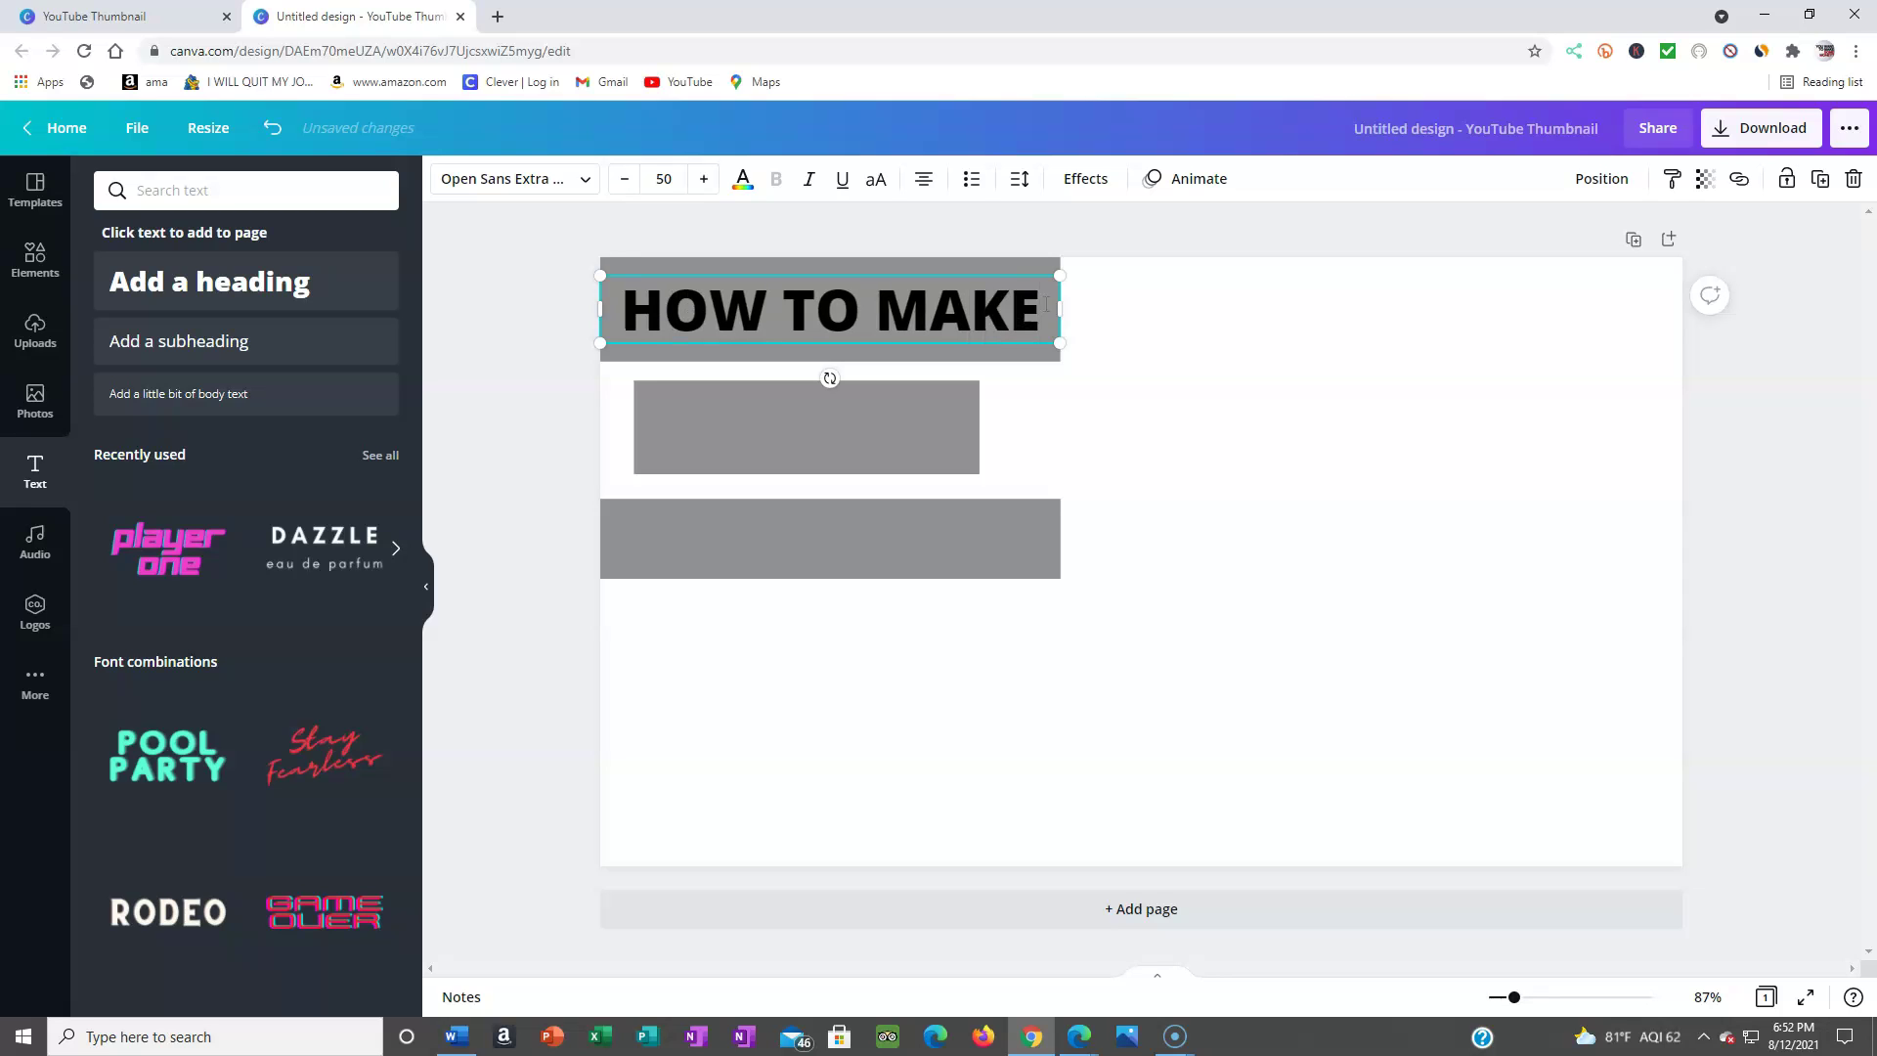
click(754, 451)
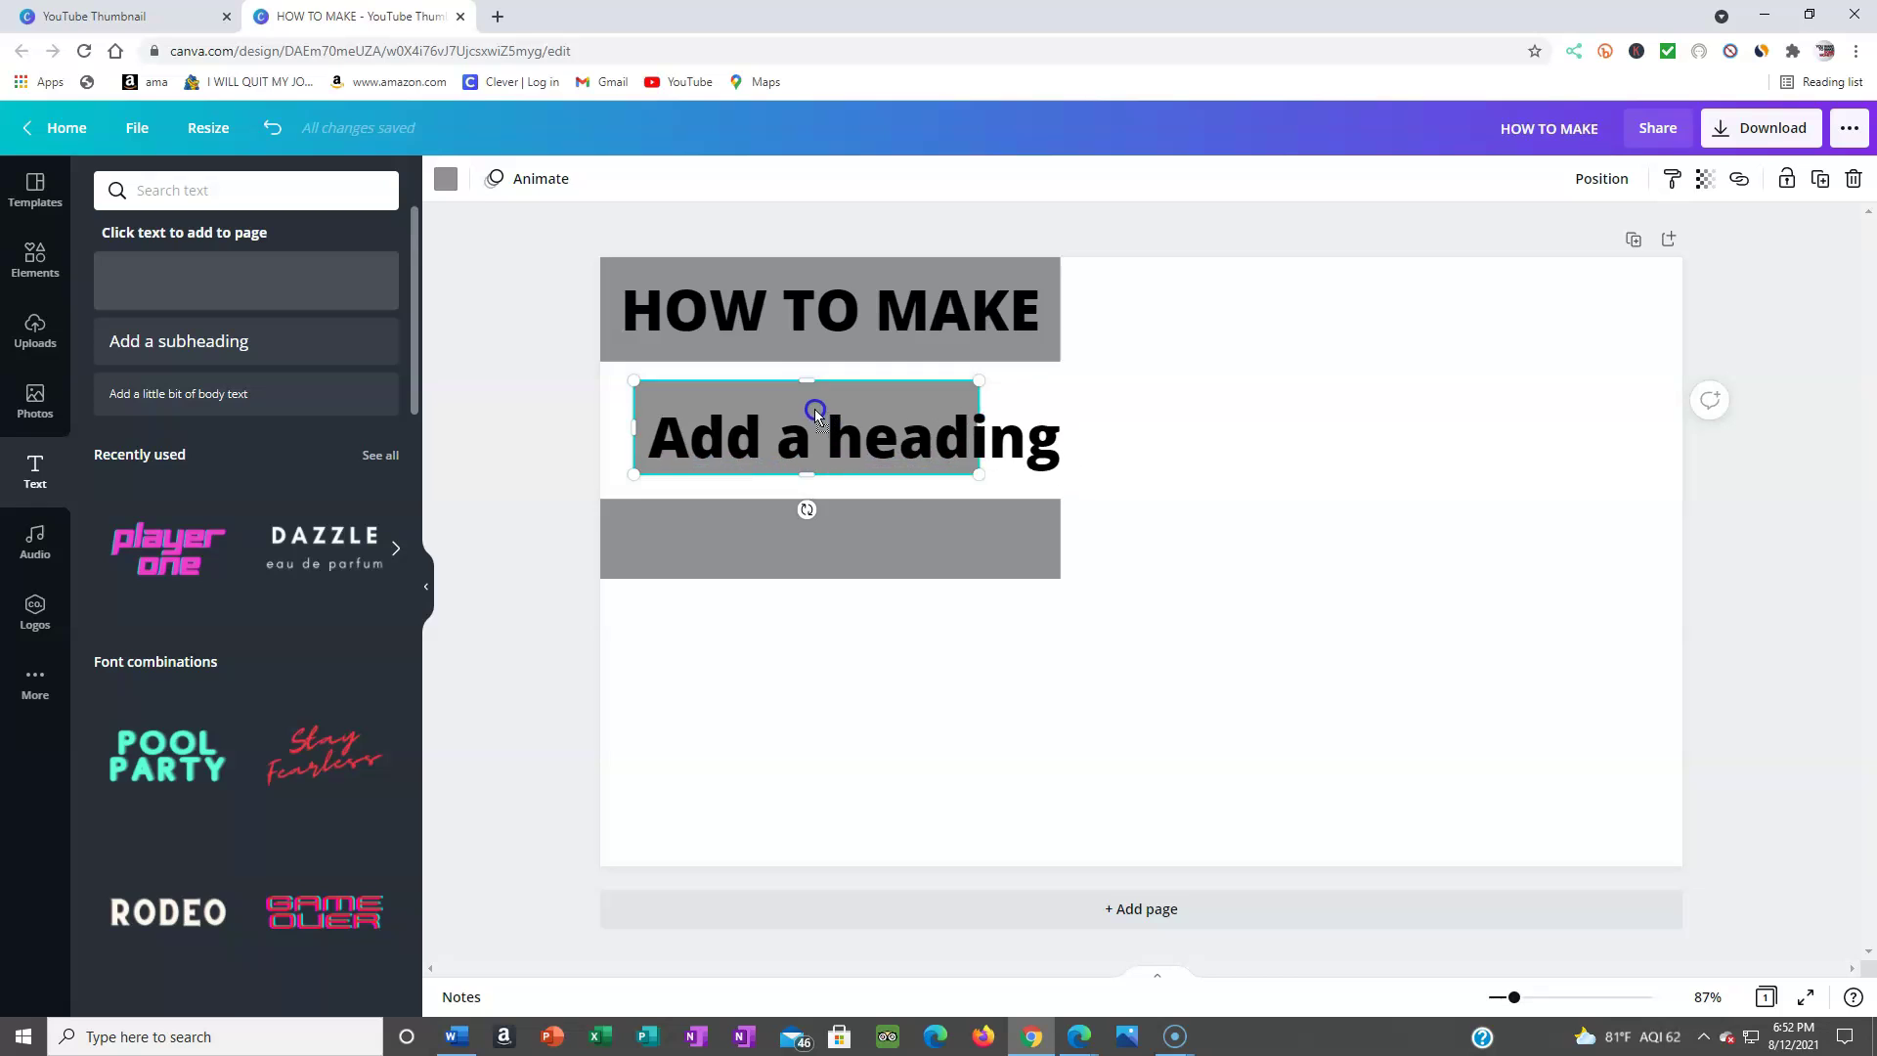
Step: Drop a second heading onto the middle bar, scale it down and centre it there
drag(323, 326, 796, 407)
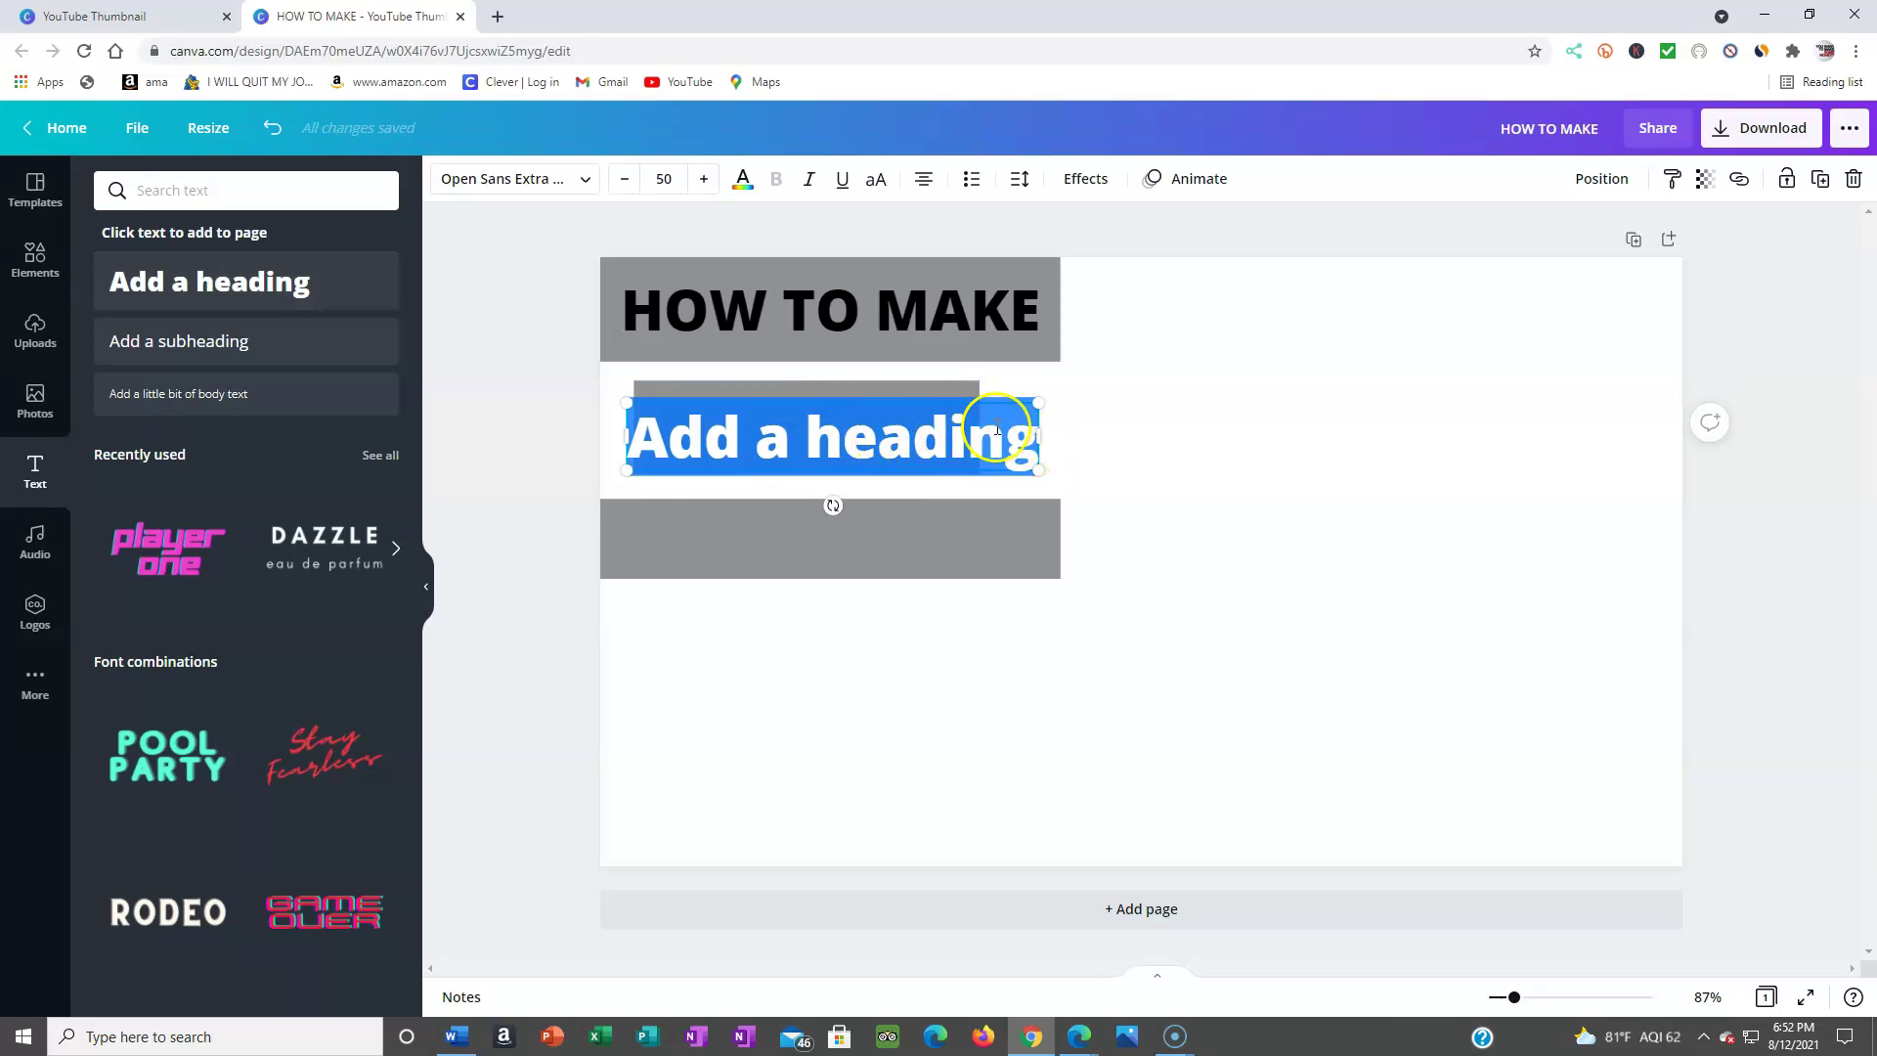
right_click(995, 430)
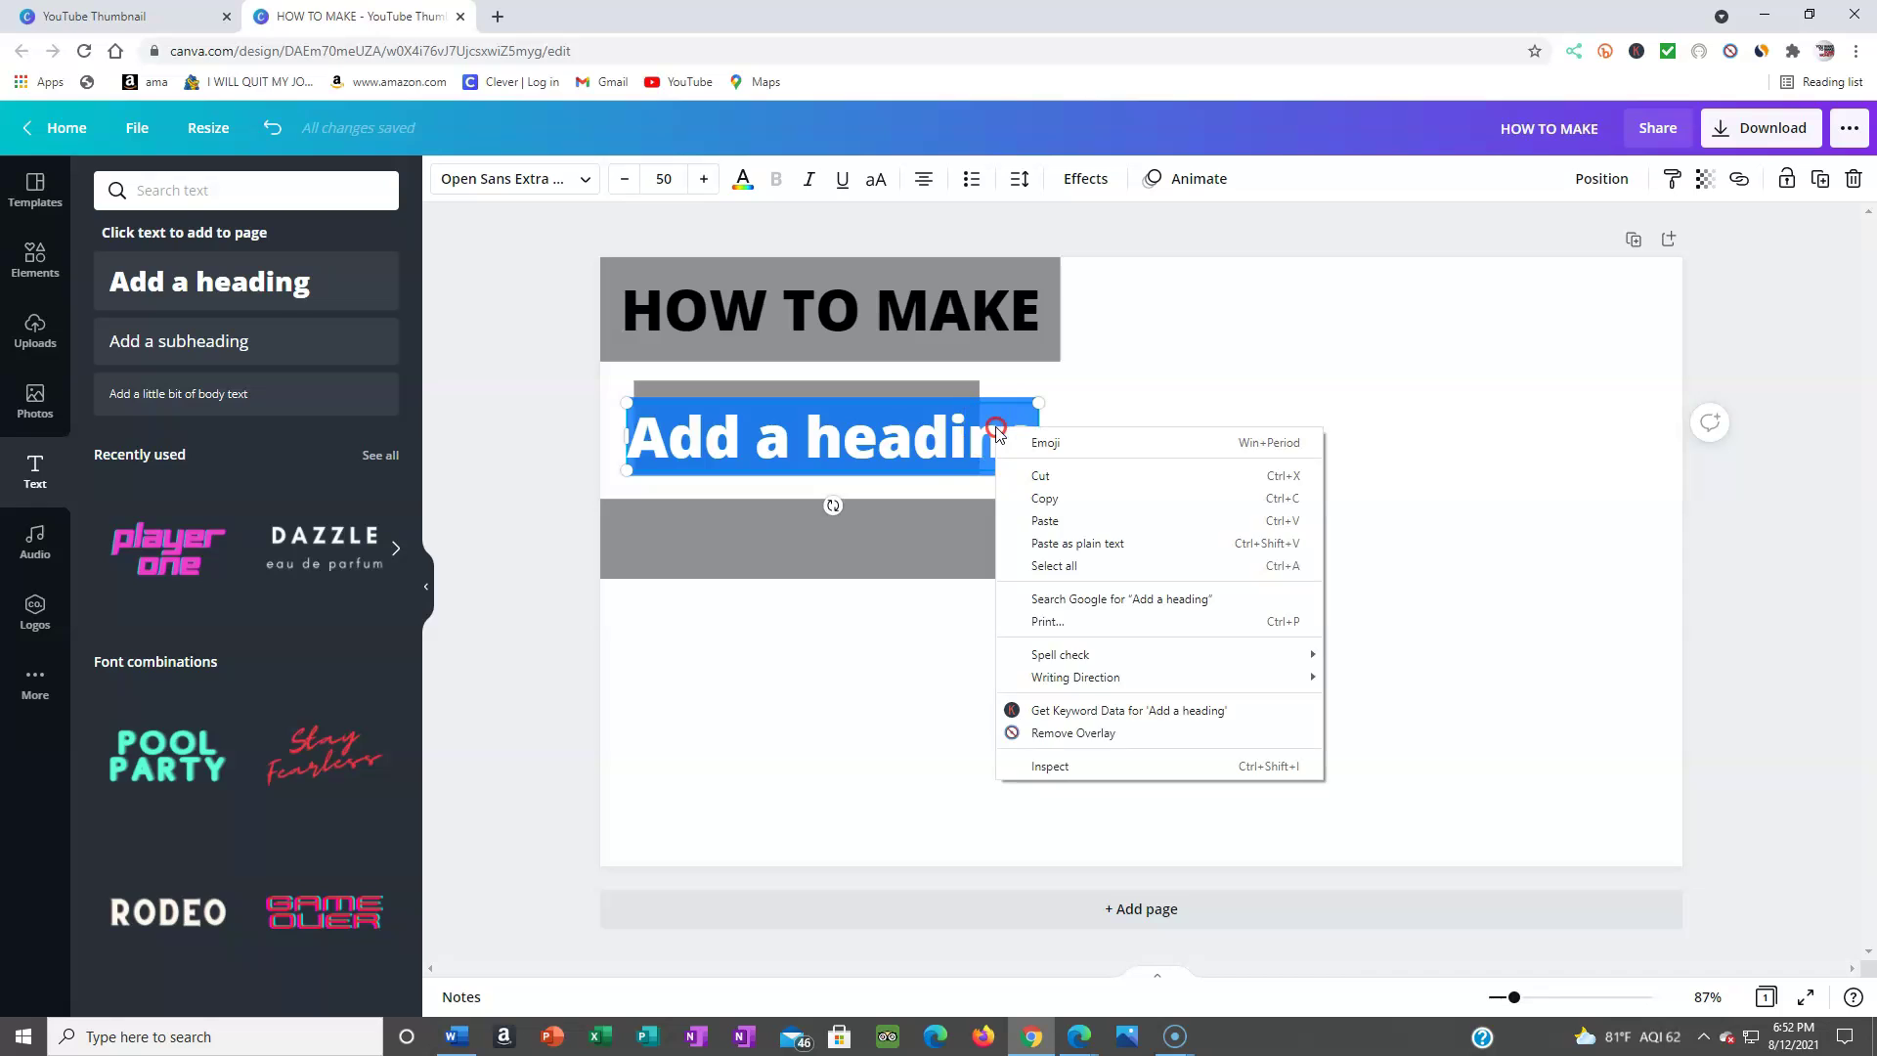
click(925, 474)
right_click(912, 457)
click(794, 457)
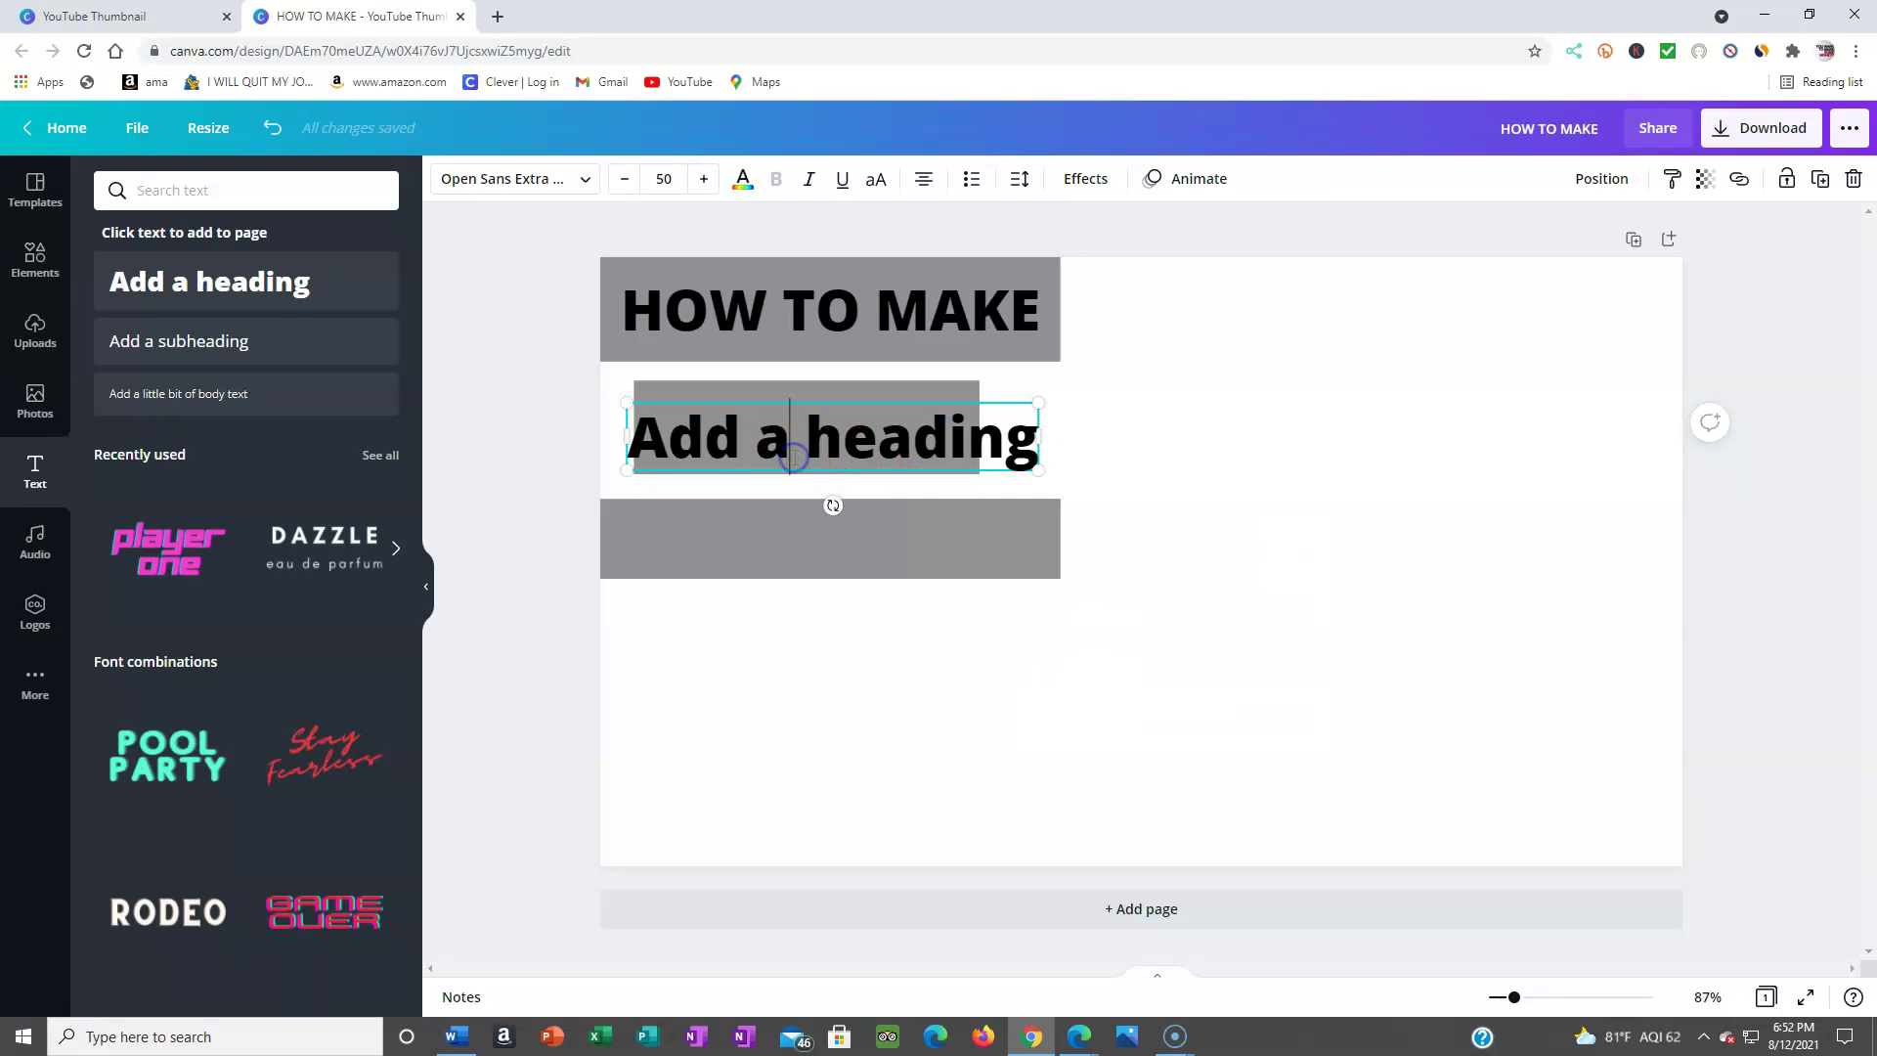
right_click(793, 457)
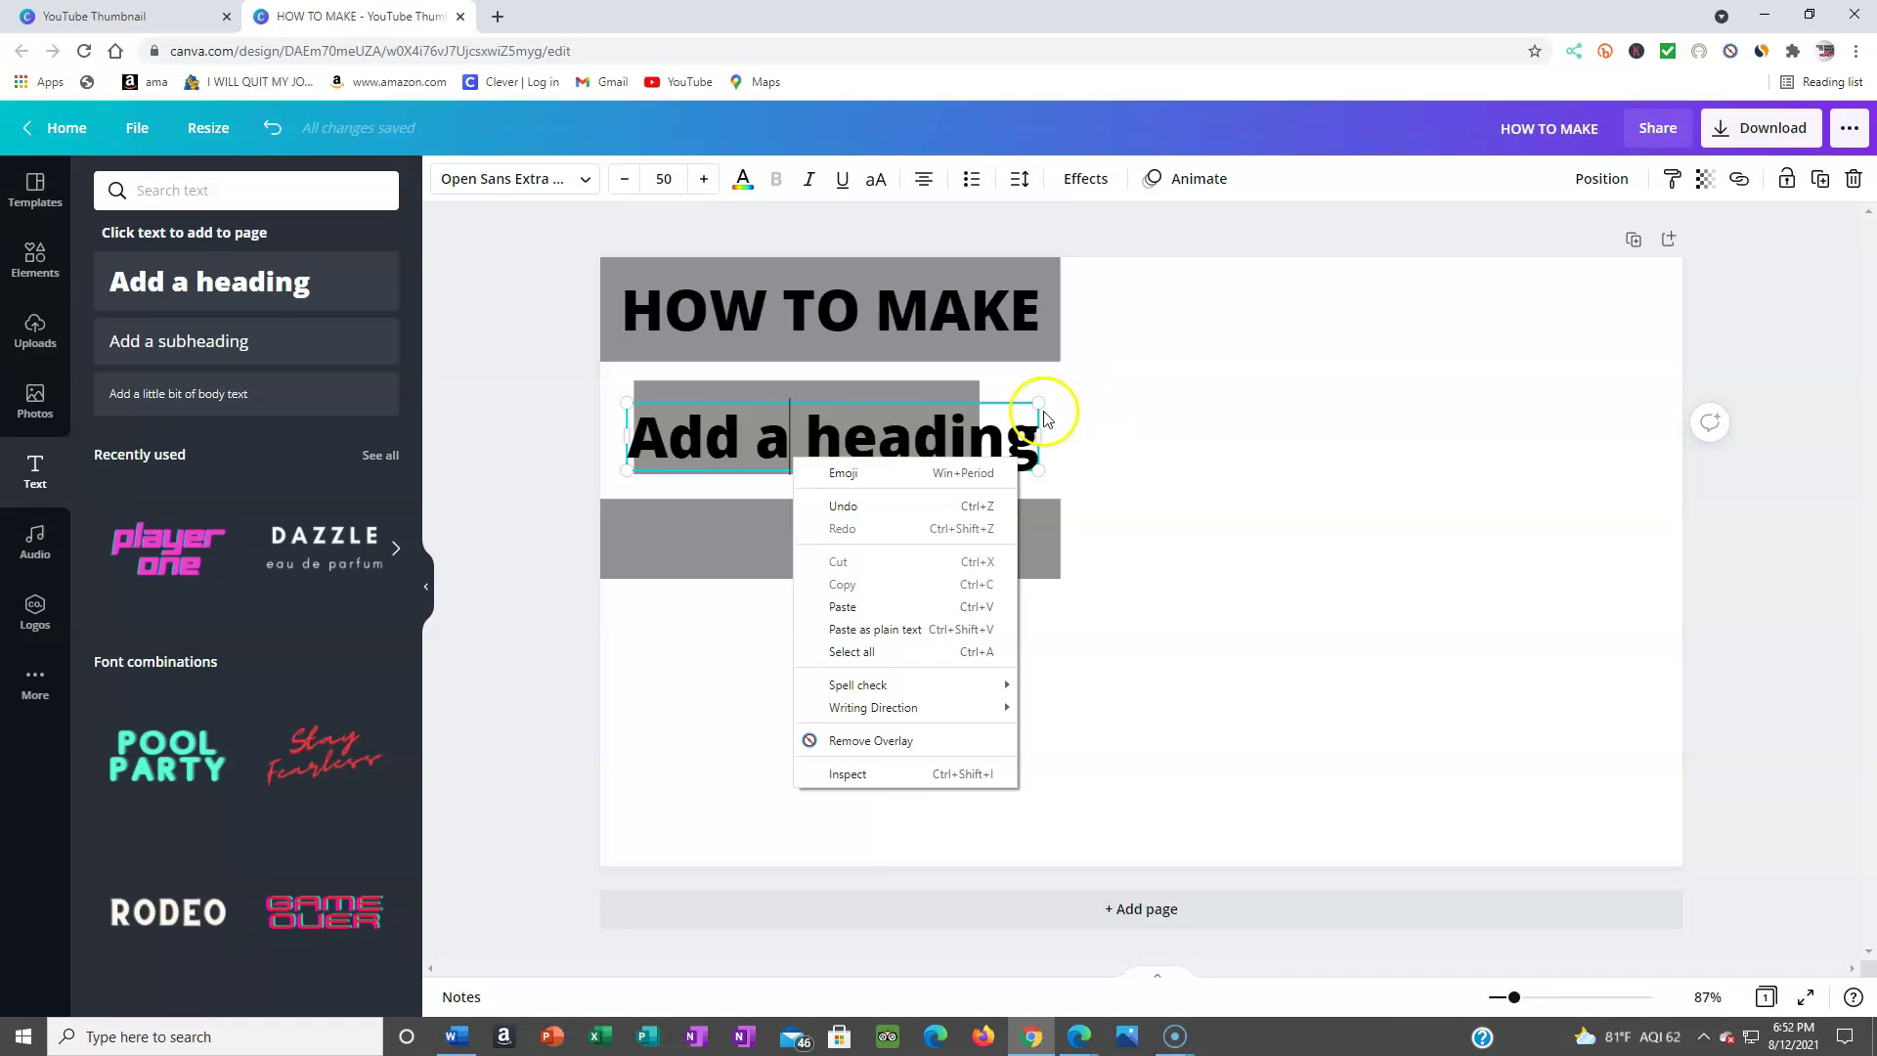
click(1017, 418)
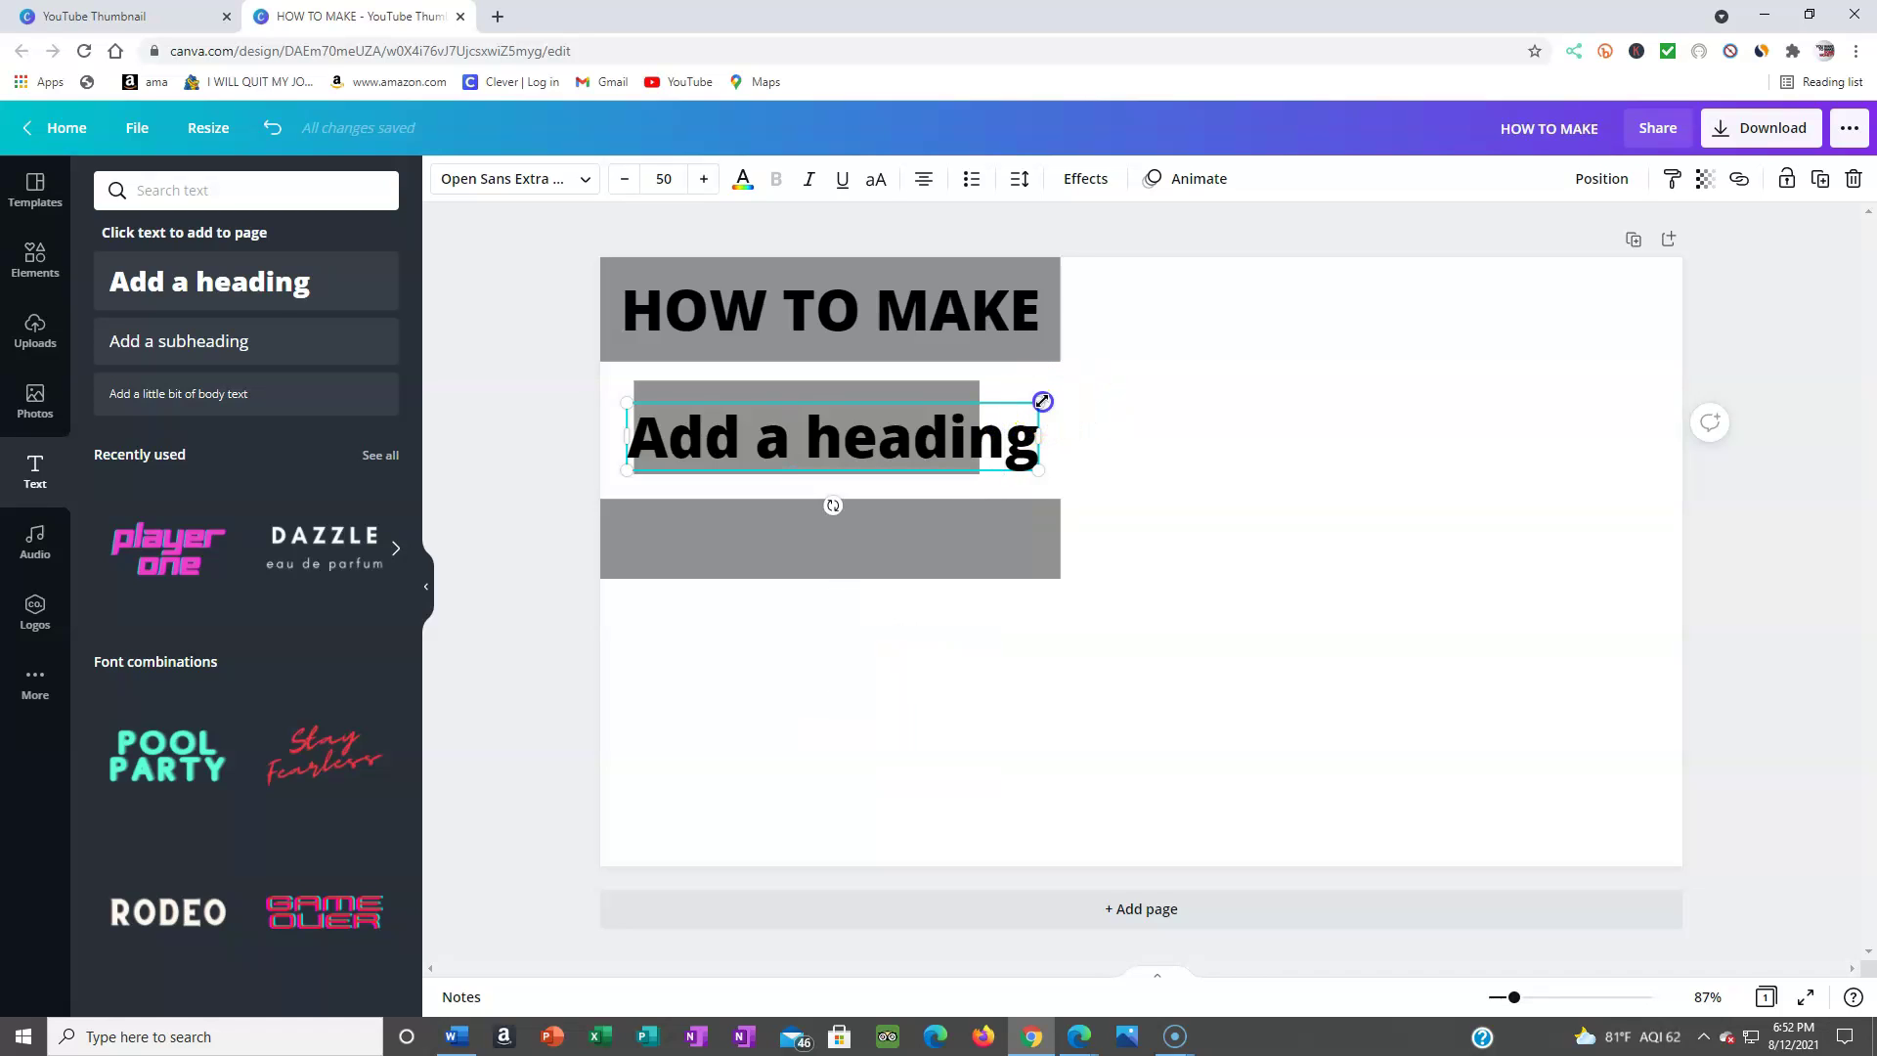
drag(1039, 402, 937, 419)
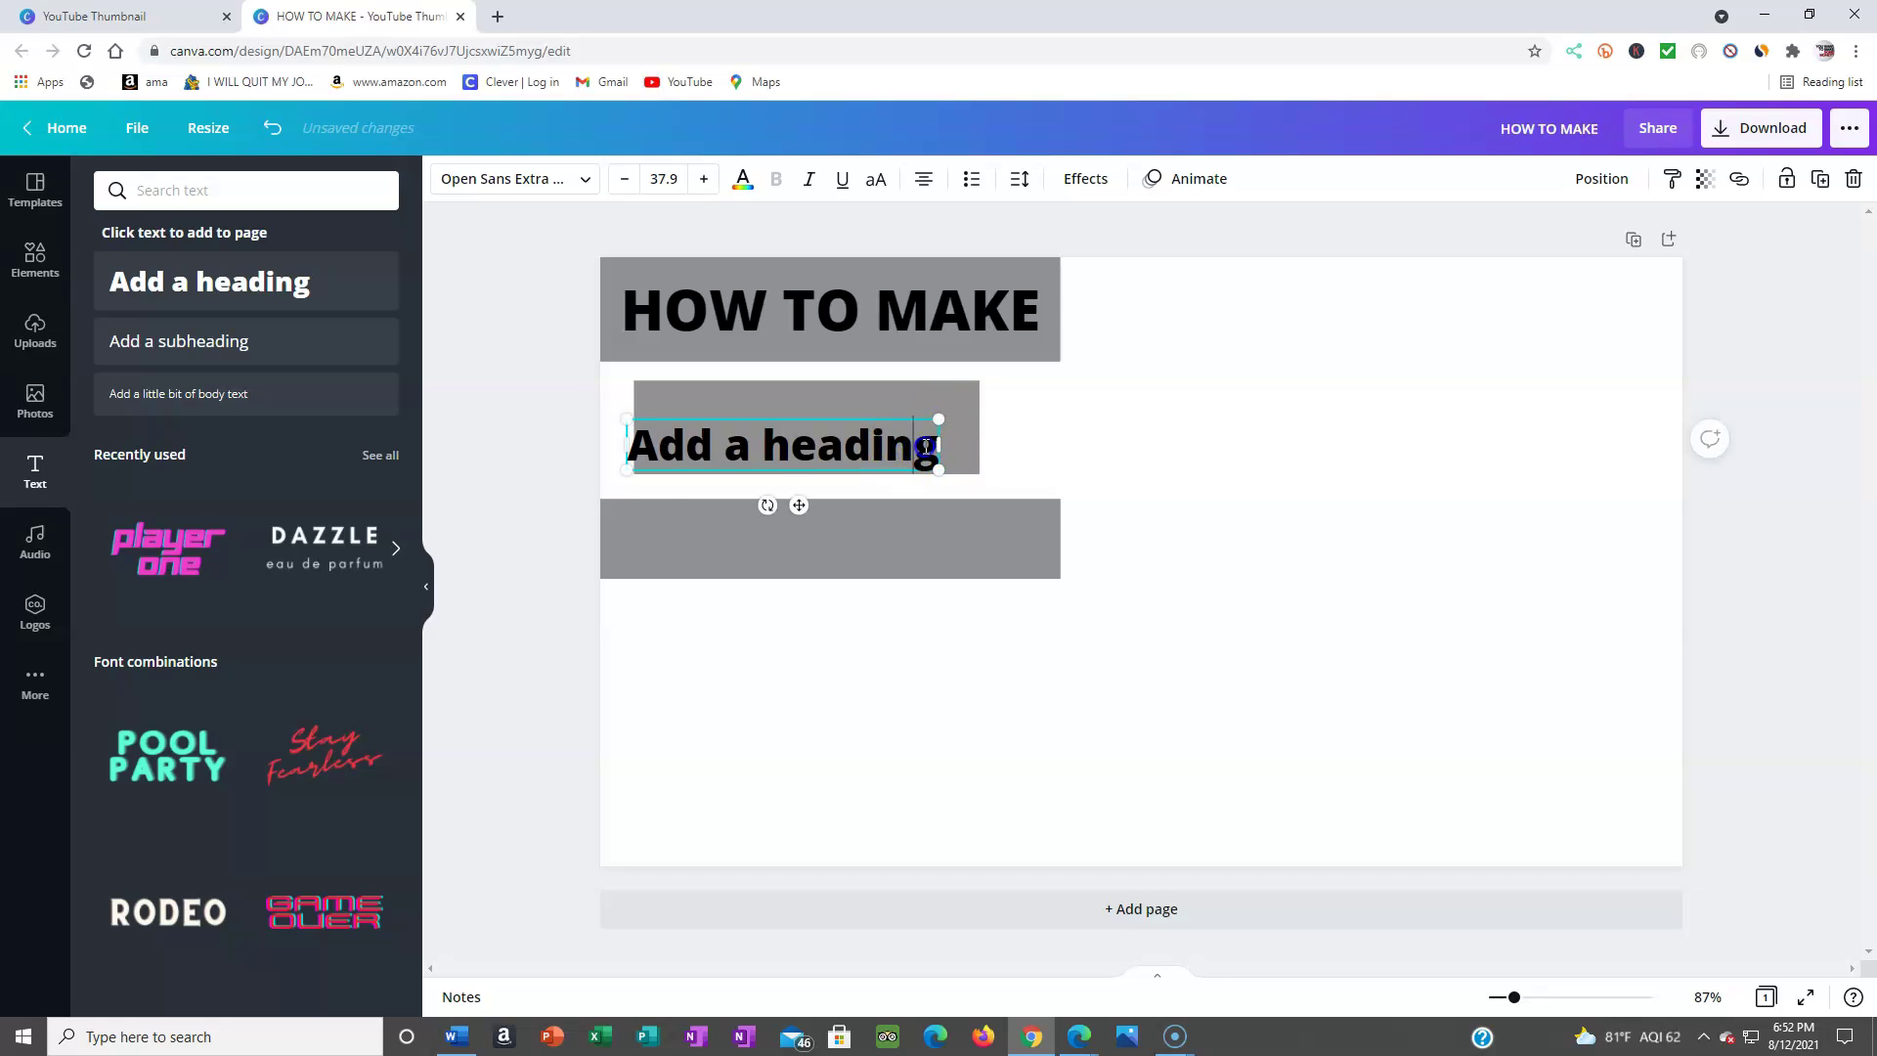
click(649, 512)
click(744, 467)
drag(759, 469, 782, 462)
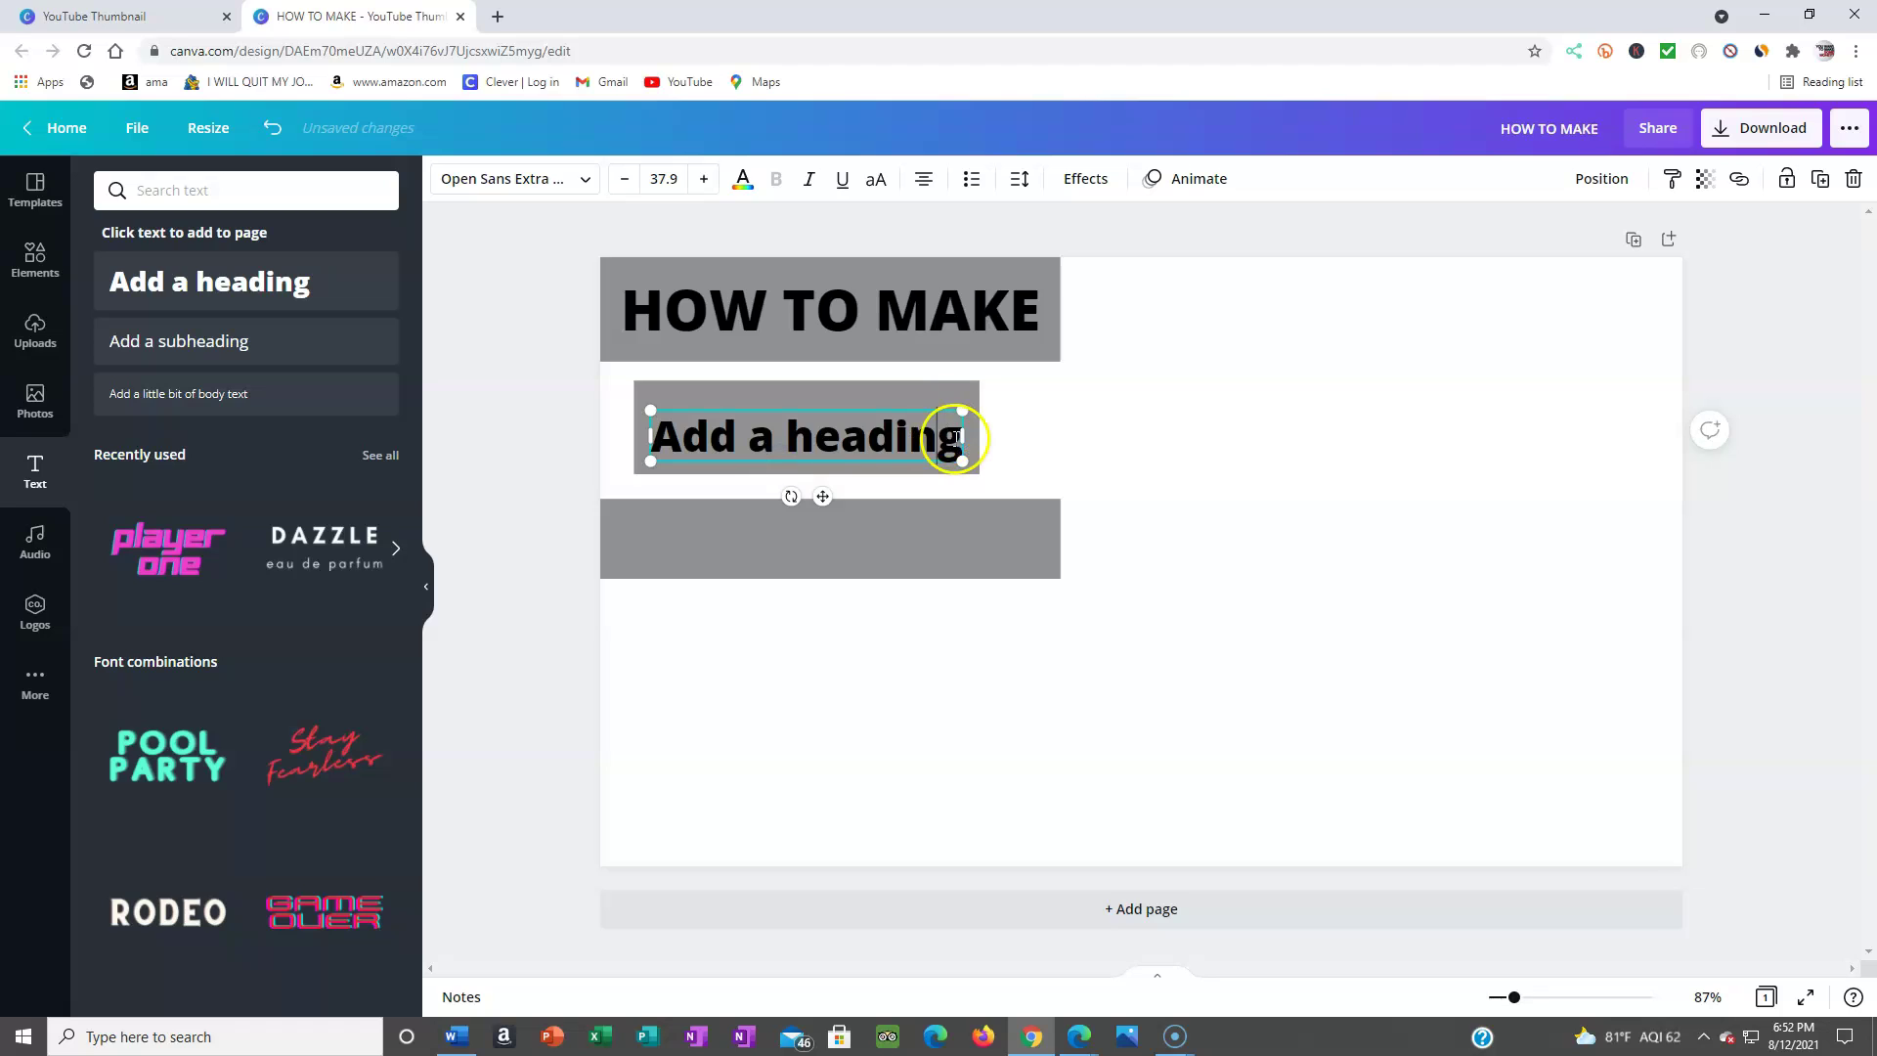
Step: Change the middle heading to 'A FIRE', widen its box and raise the font size to 45.9
click(957, 437)
key(BackSpace)
key(BackSpace)
key(BackSpace)
key(BackSpace)
key(BackSpace)
key(BackSpace)
key(BackSpace)
key(BackSpace)
key(BackSpace)
key(BackSpace)
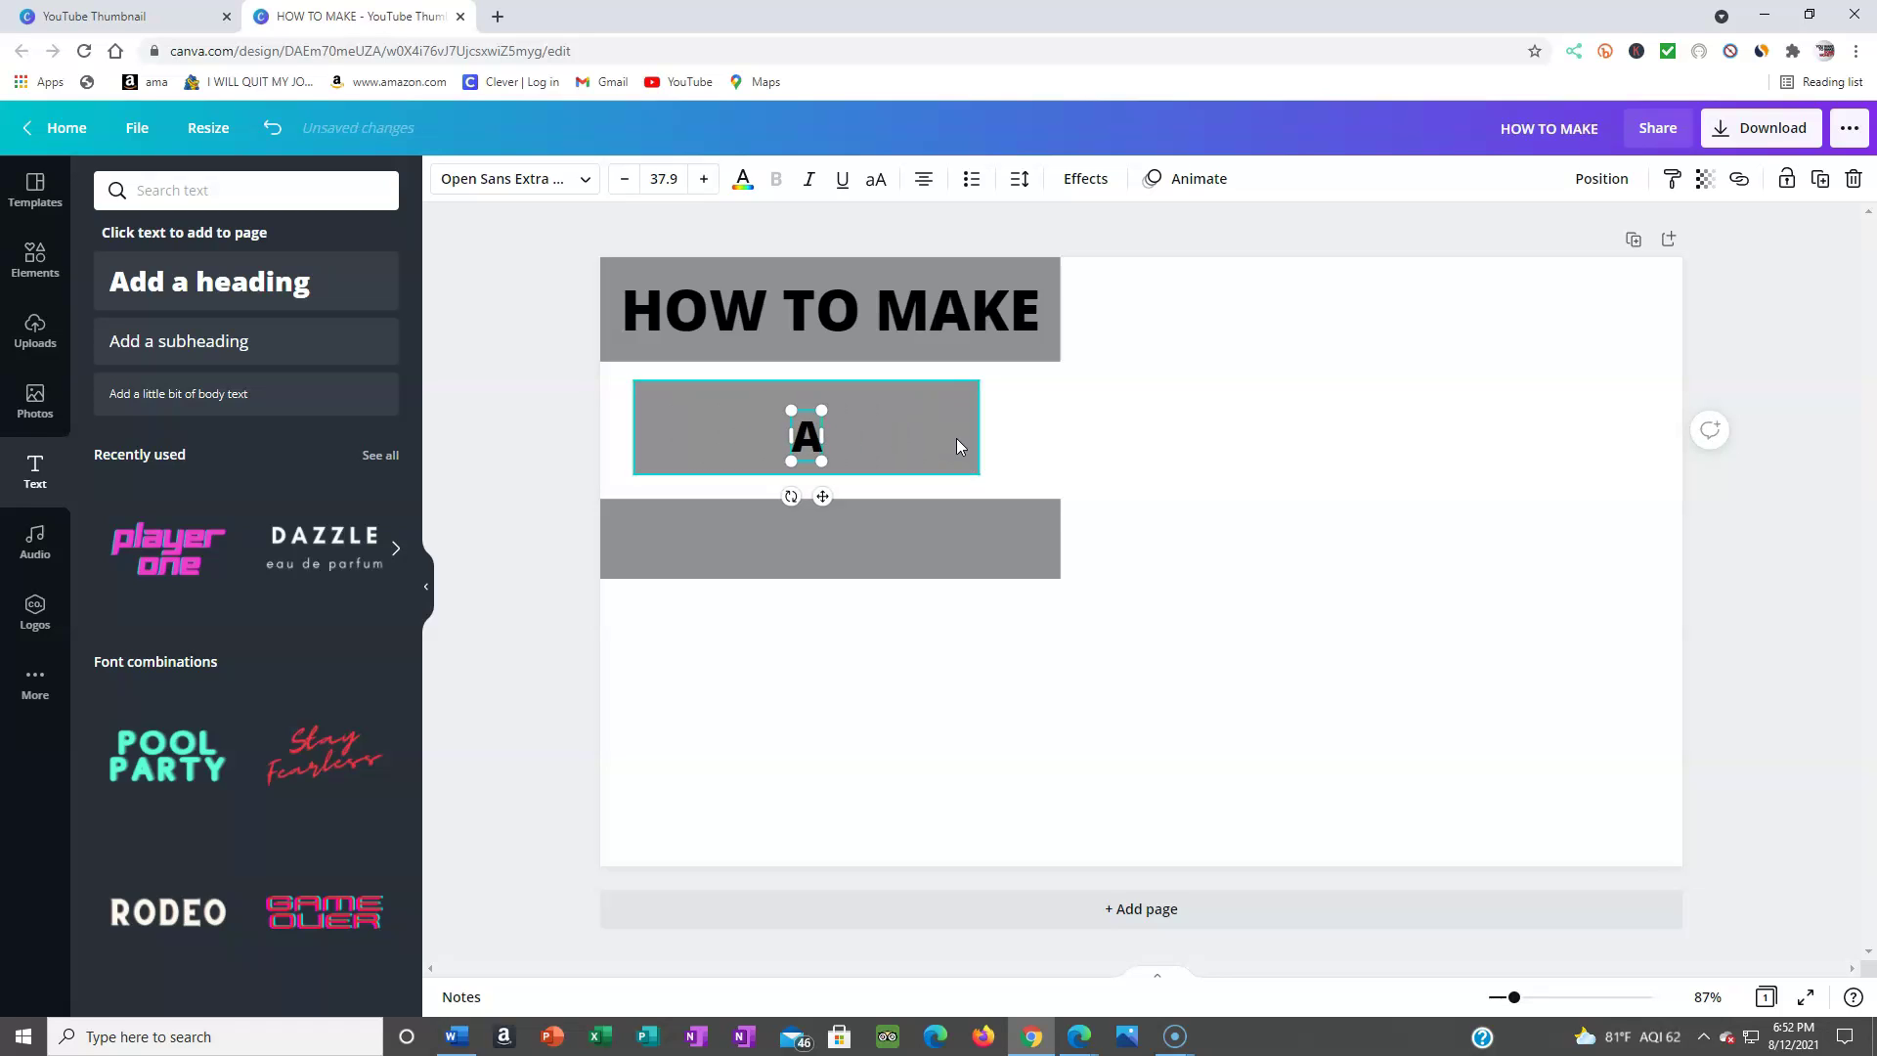
text( FI)
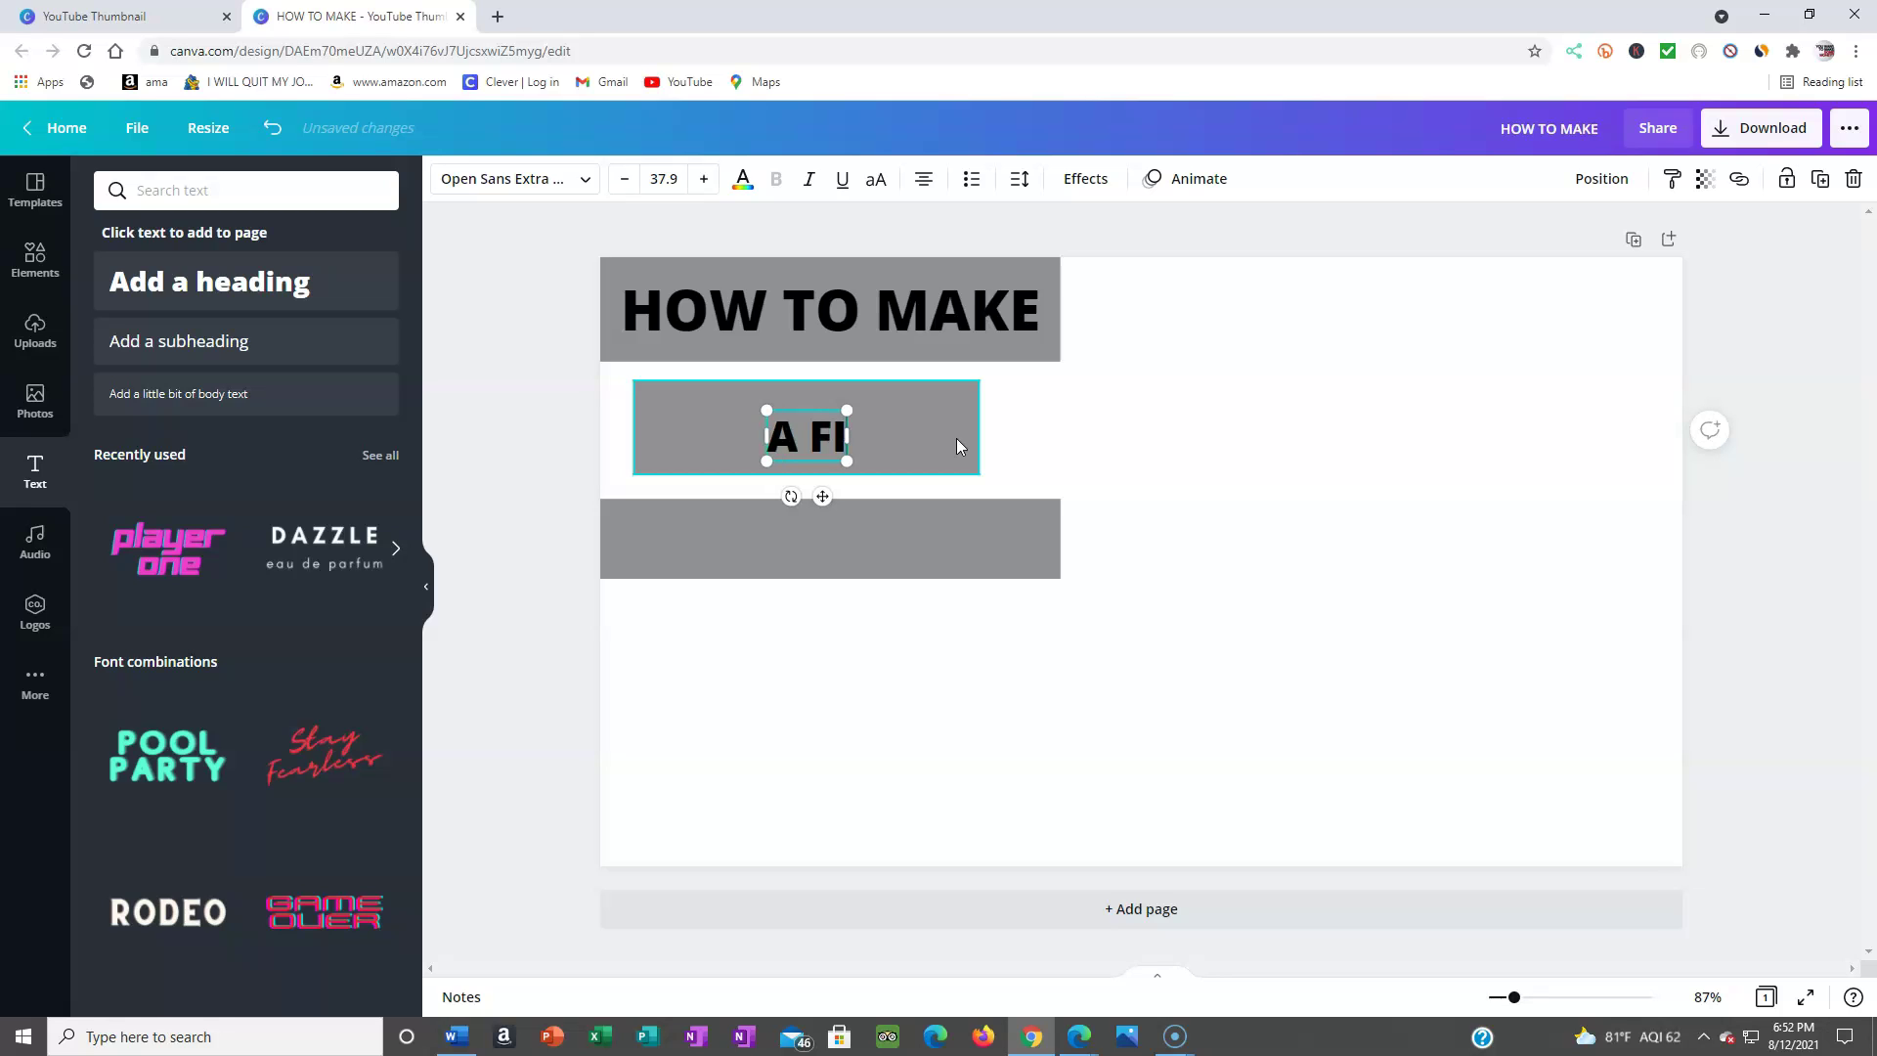
text(RE)
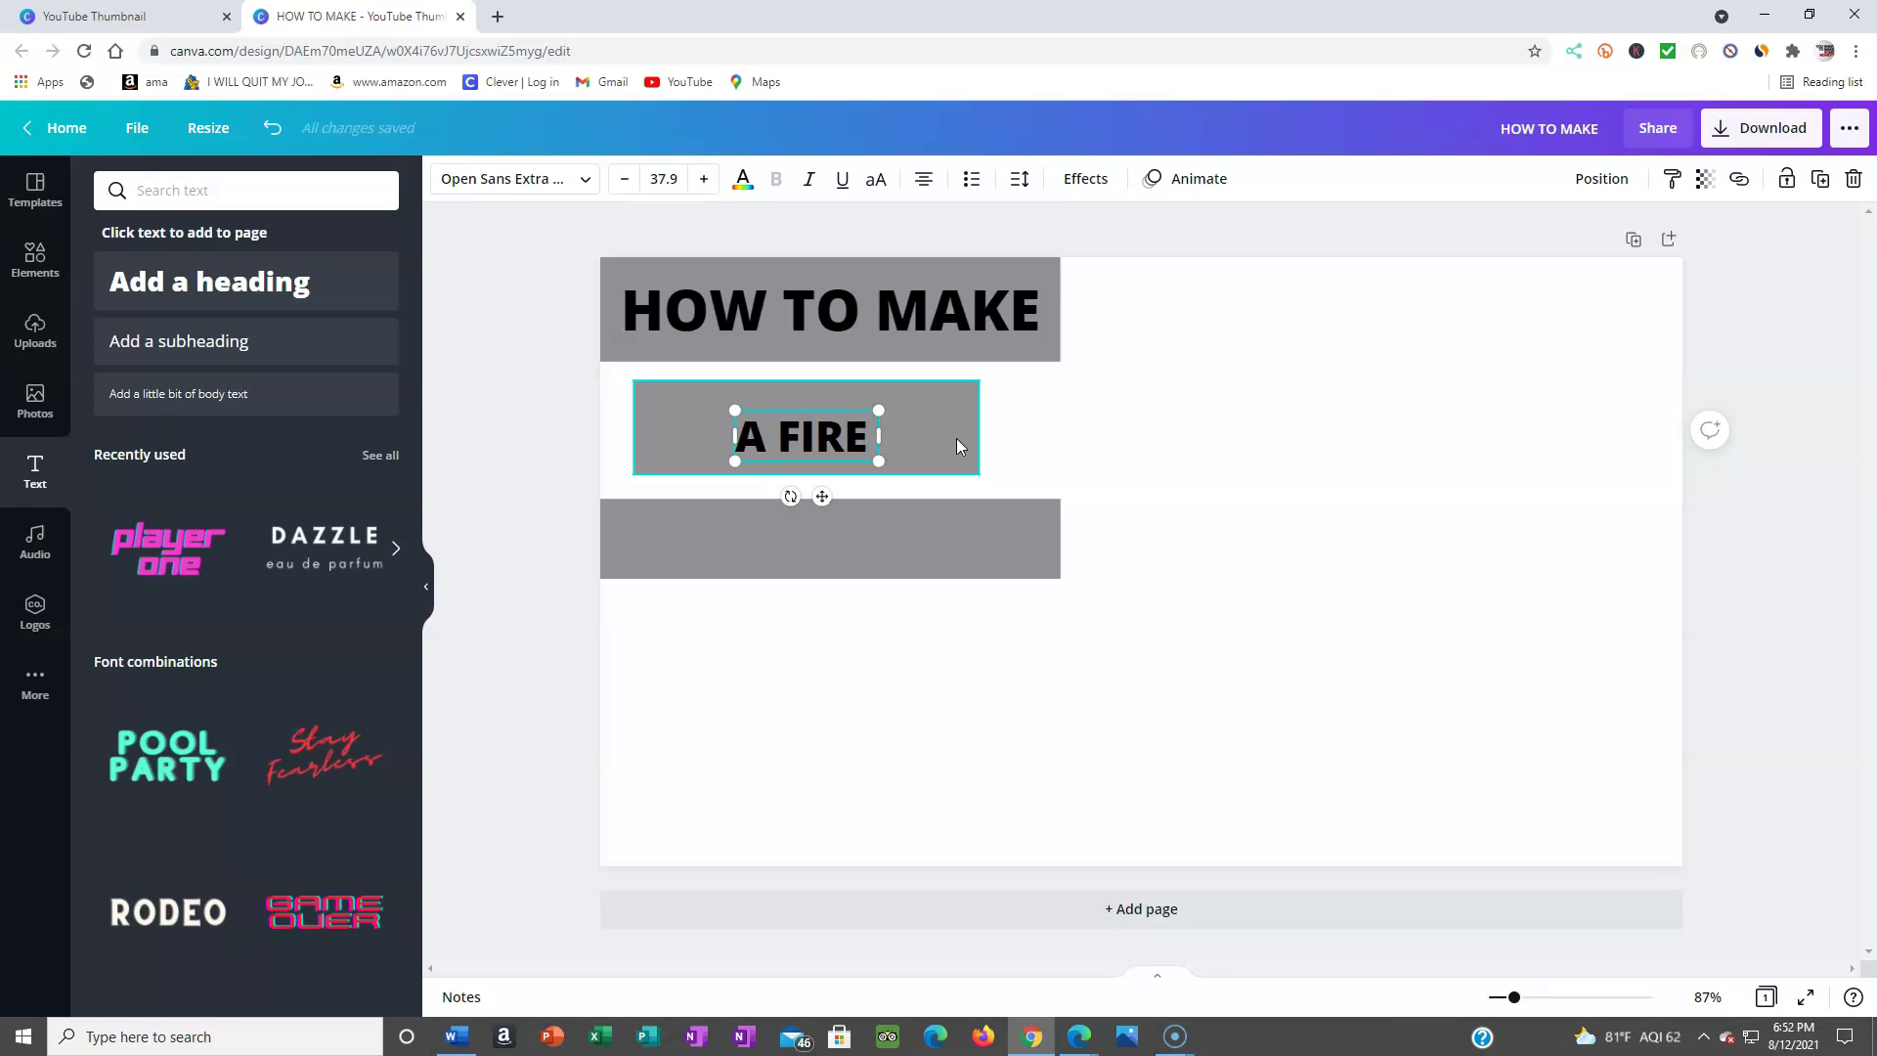
drag(889, 433, 948, 436)
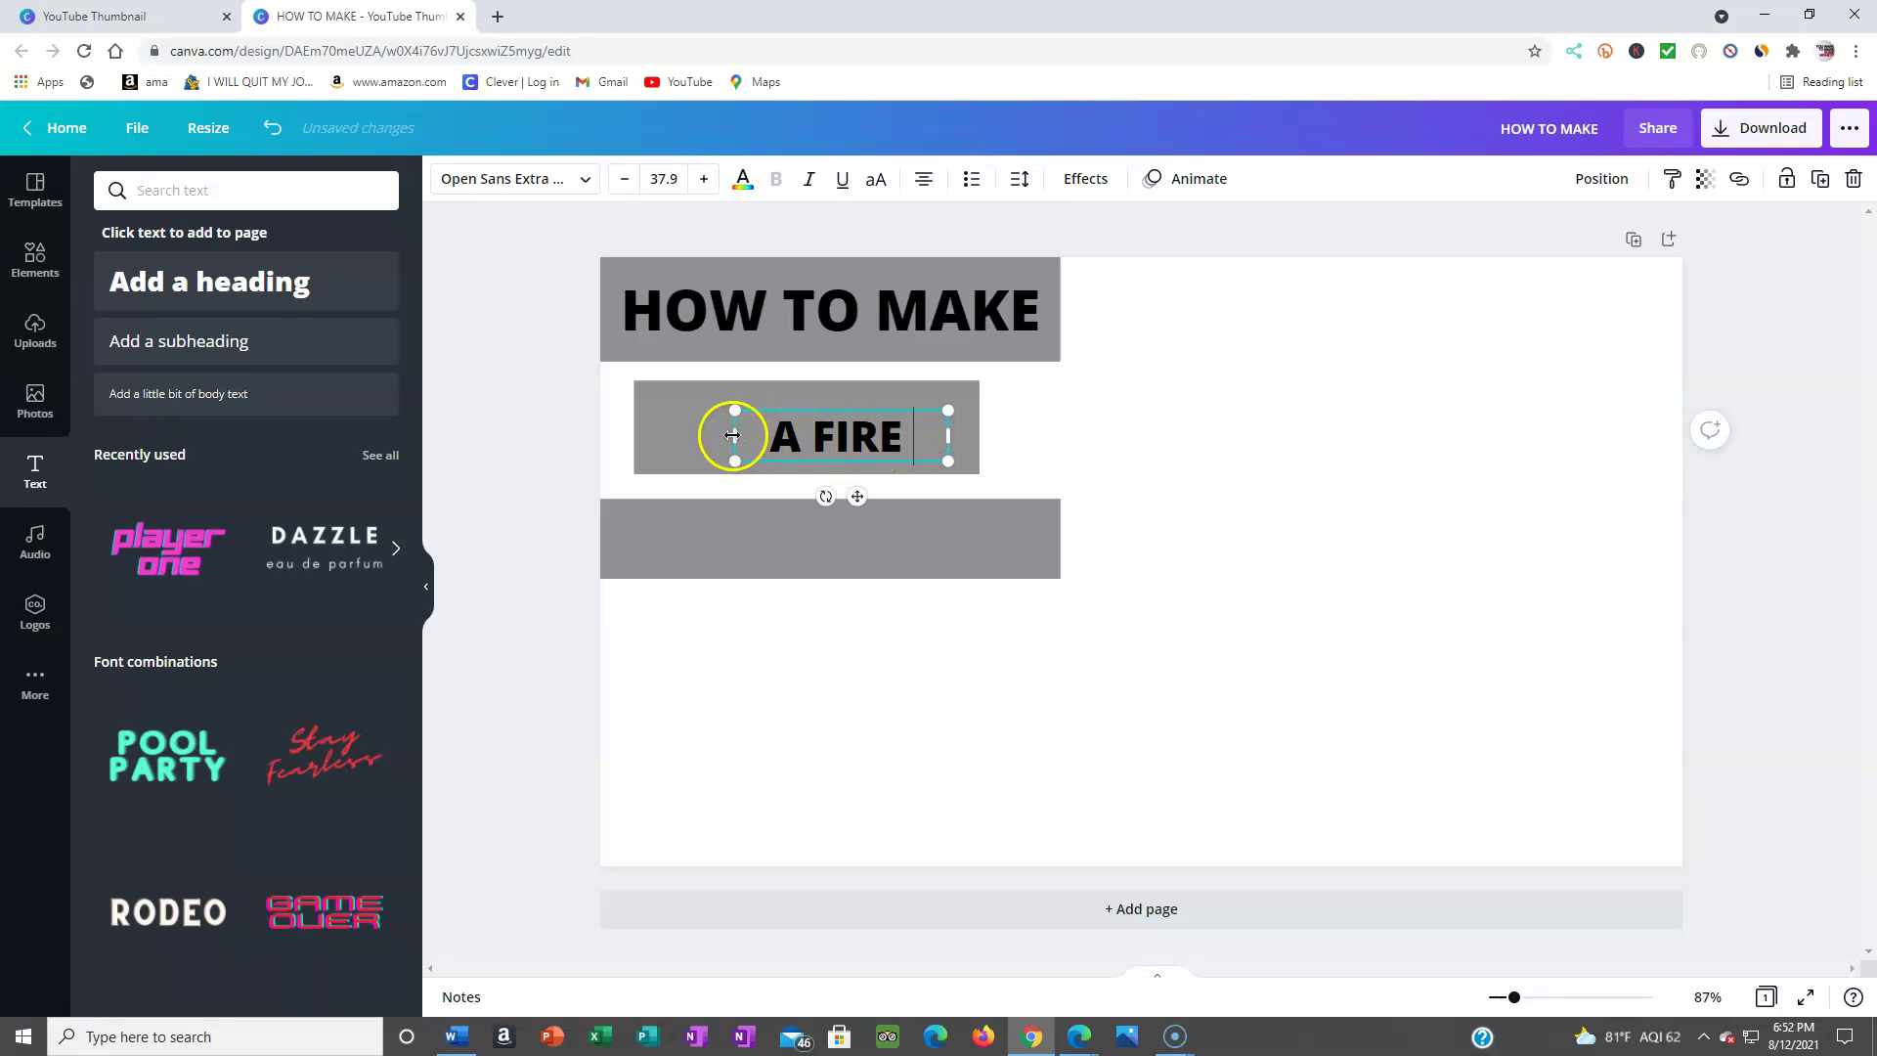
drag(732, 435, 670, 436)
click(704, 178)
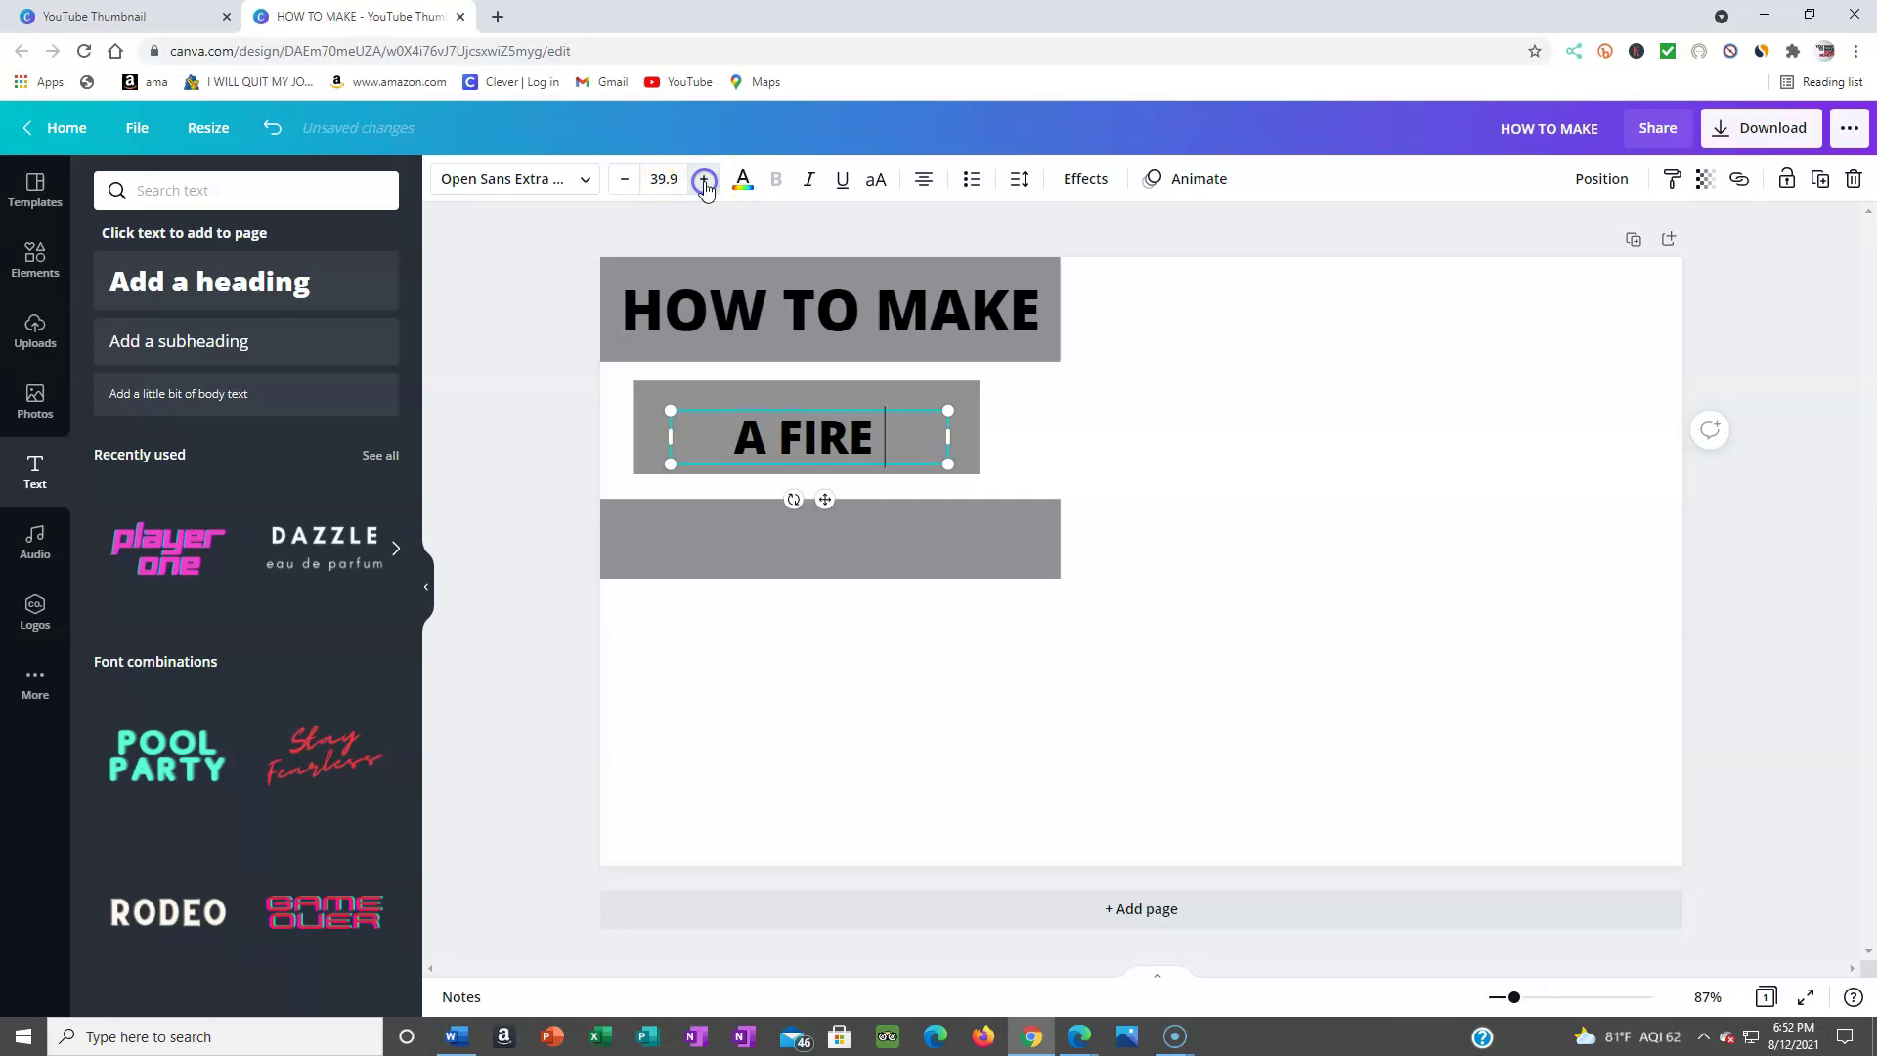
click(704, 177)
click(704, 178)
click(705, 178)
click(704, 178)
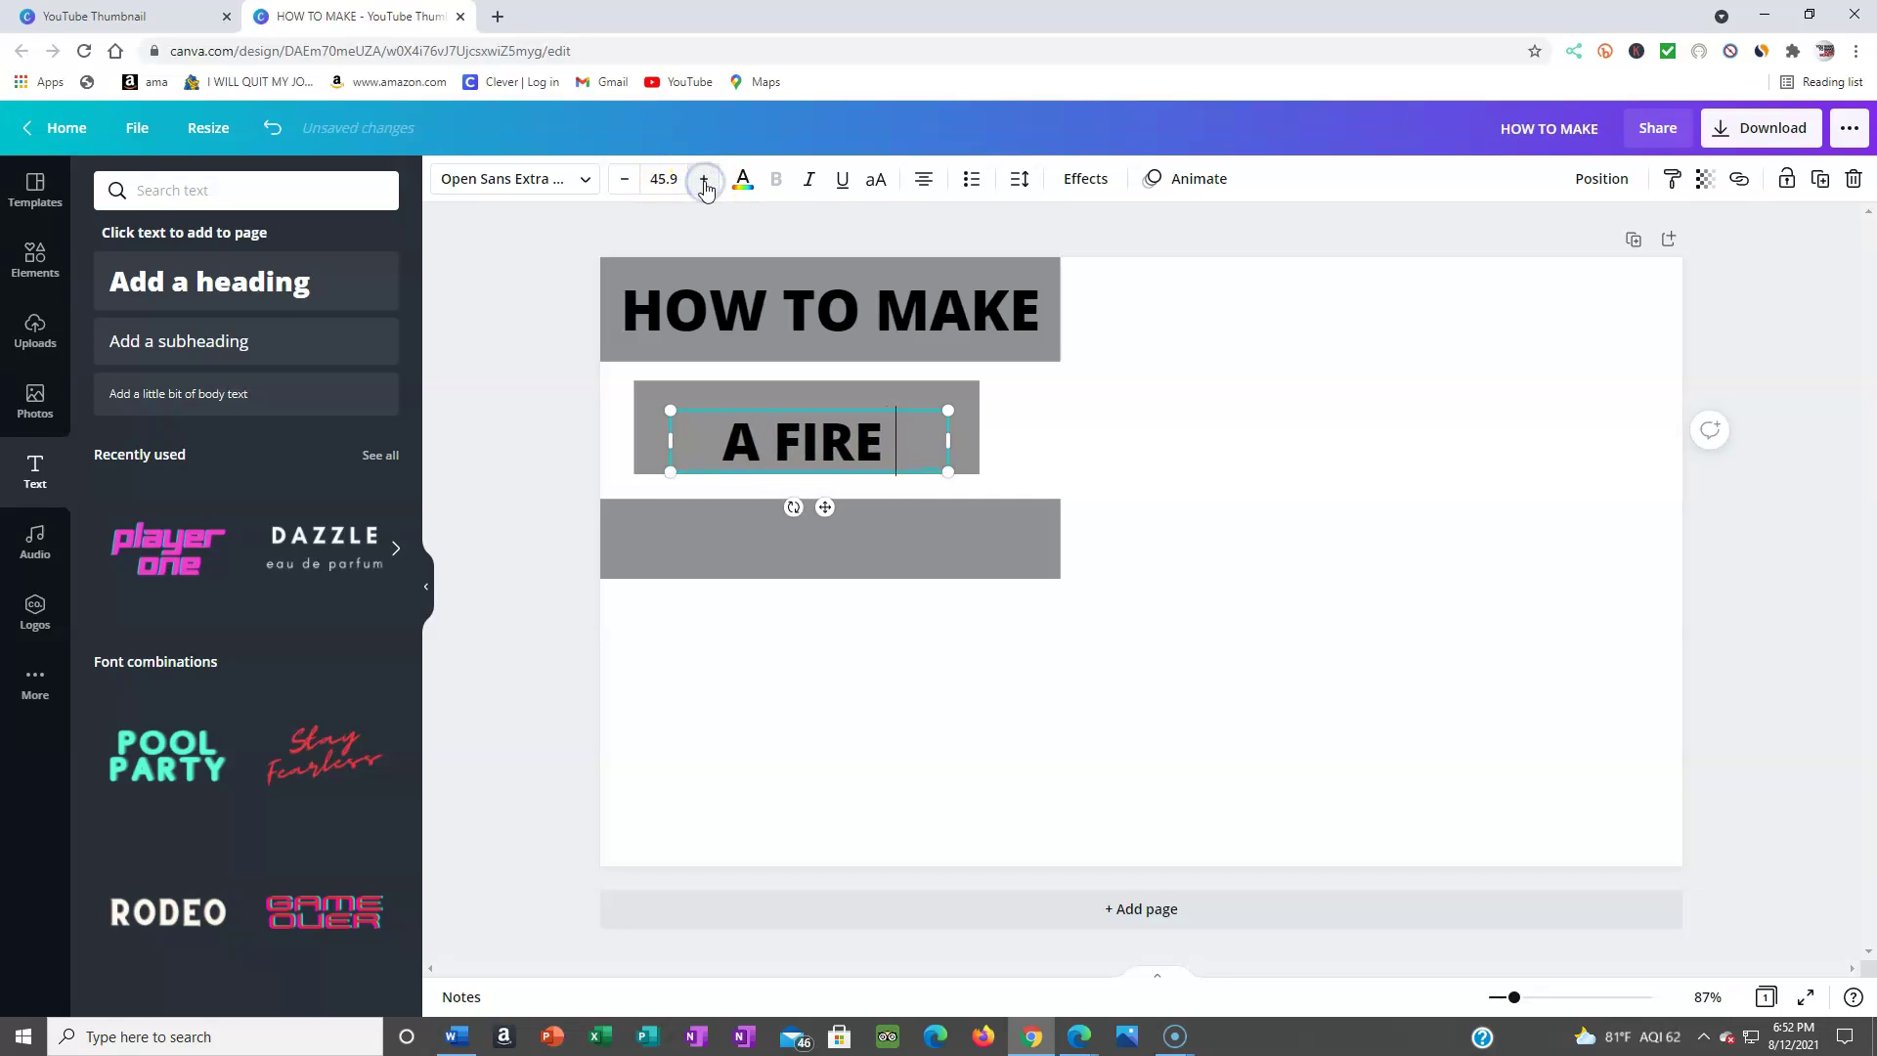
drag(800, 437, 816, 450)
click(1035, 489)
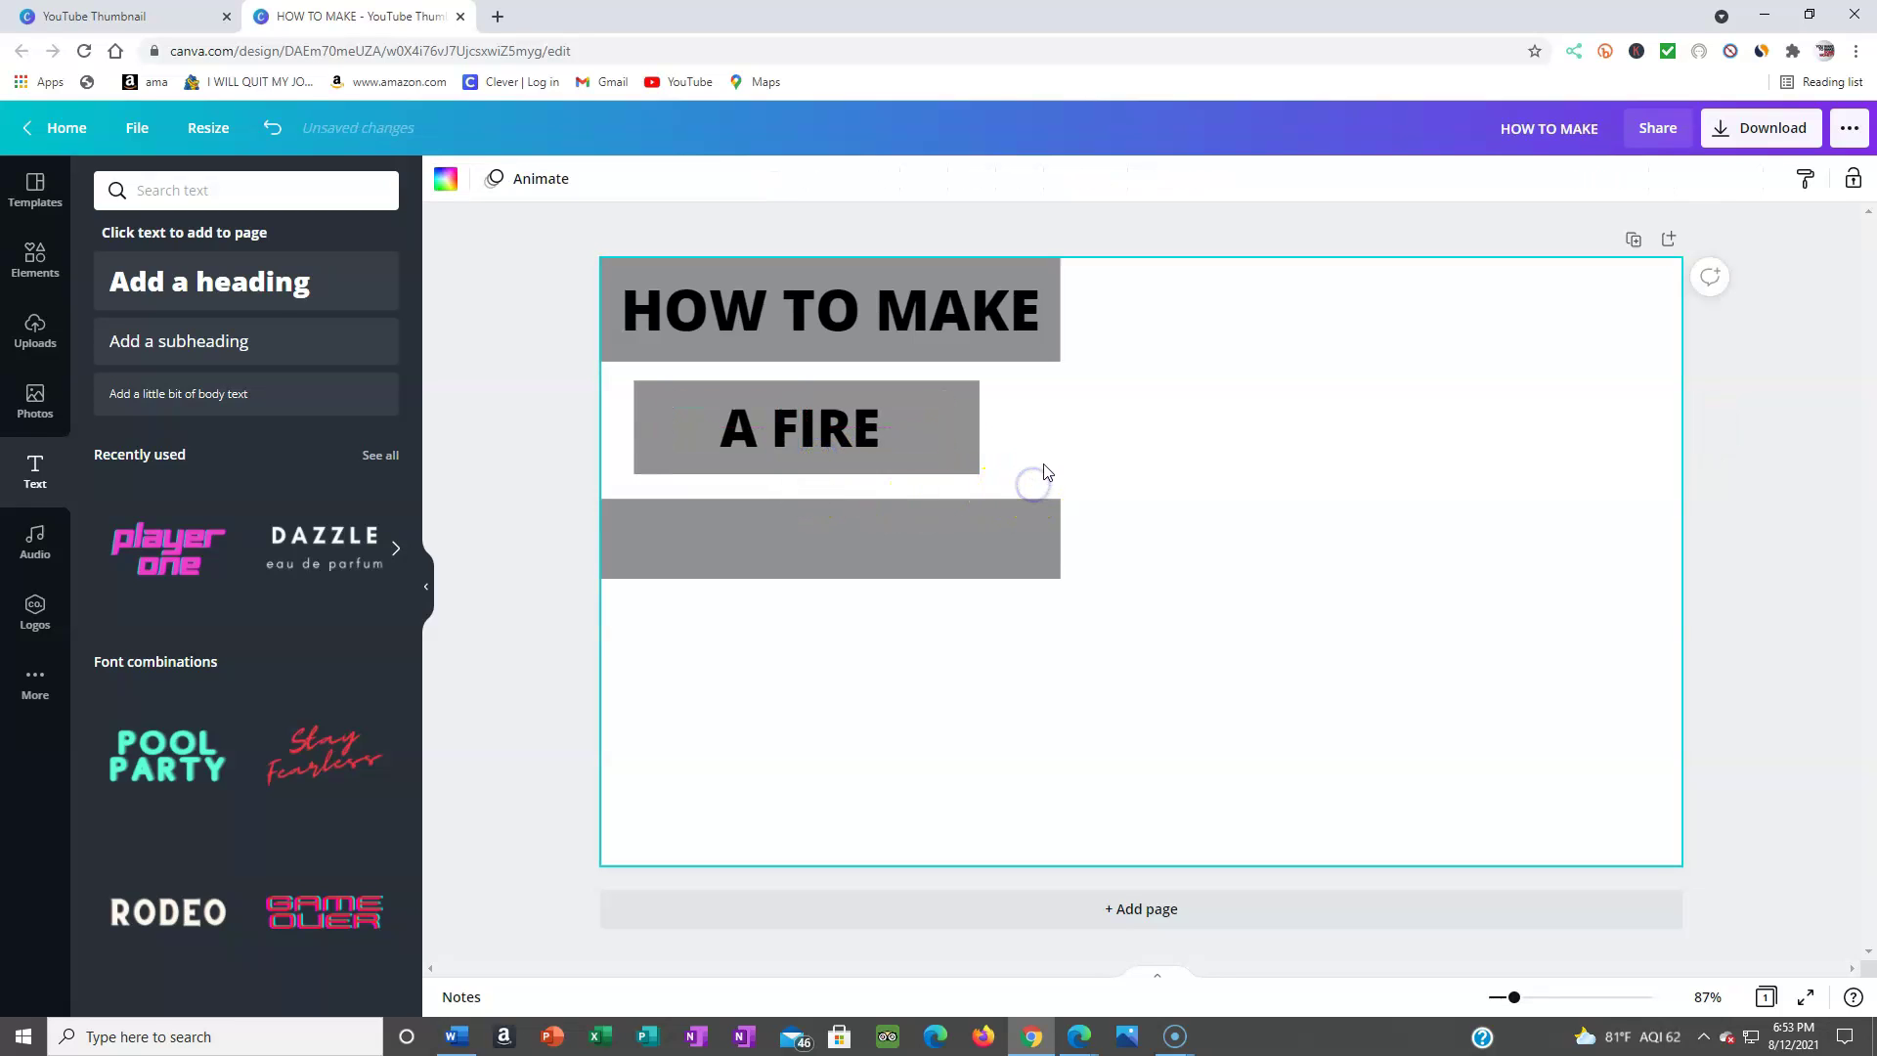
click(912, 440)
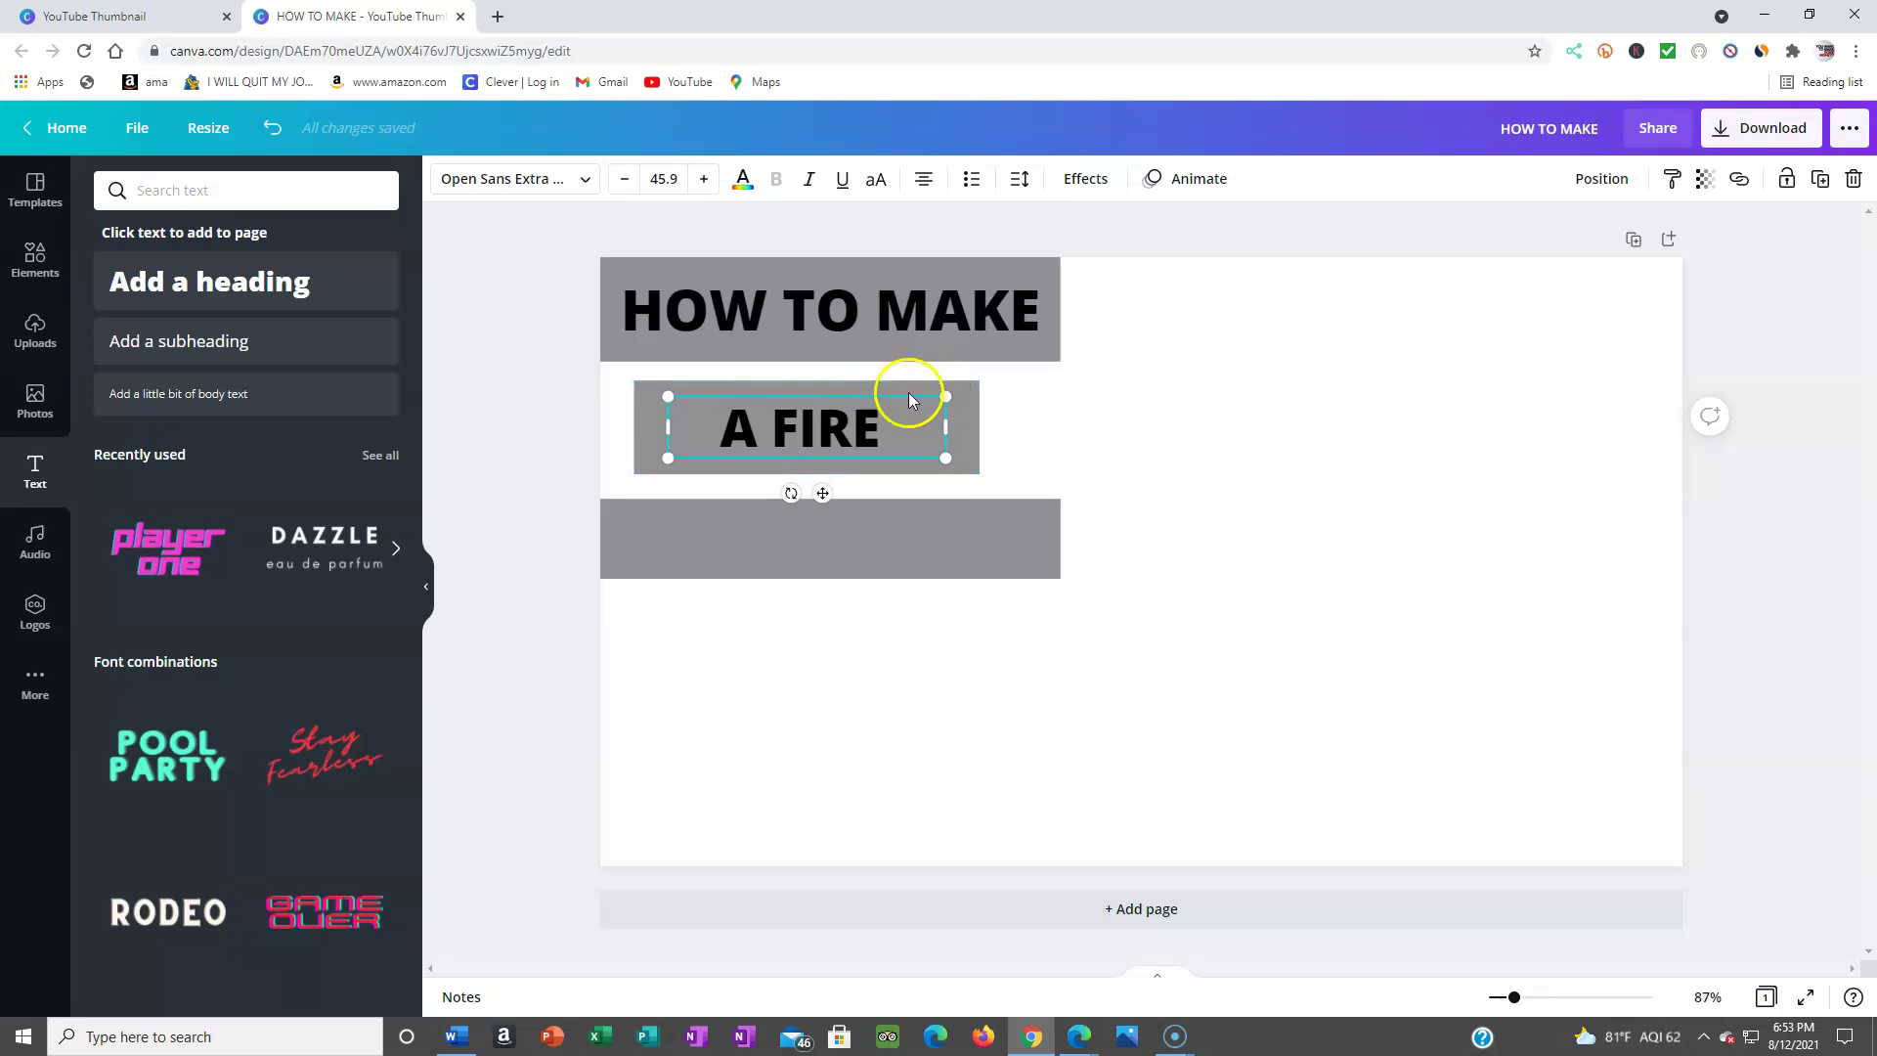
Step: Search graphics for 'FIRE' and place a small flame inside the A FIRE bar
click(40, 288)
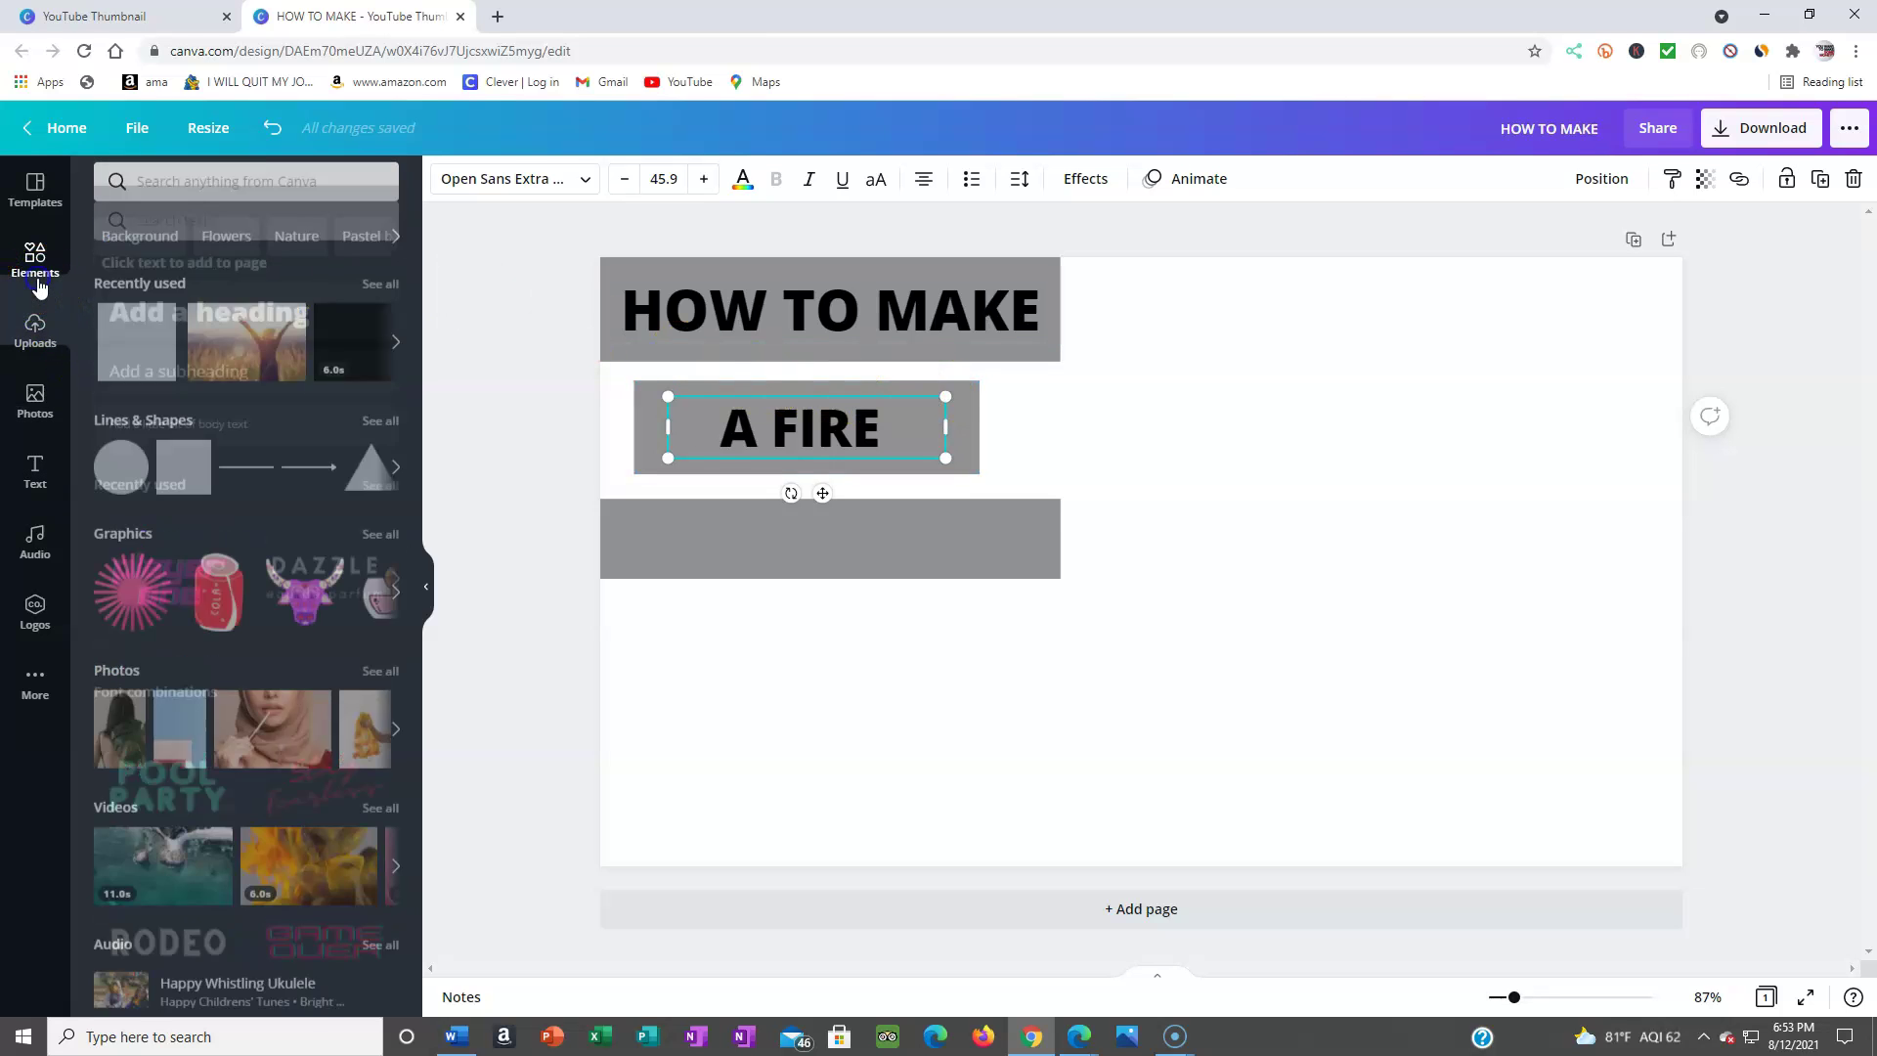
click(247, 191)
text(FIRE)
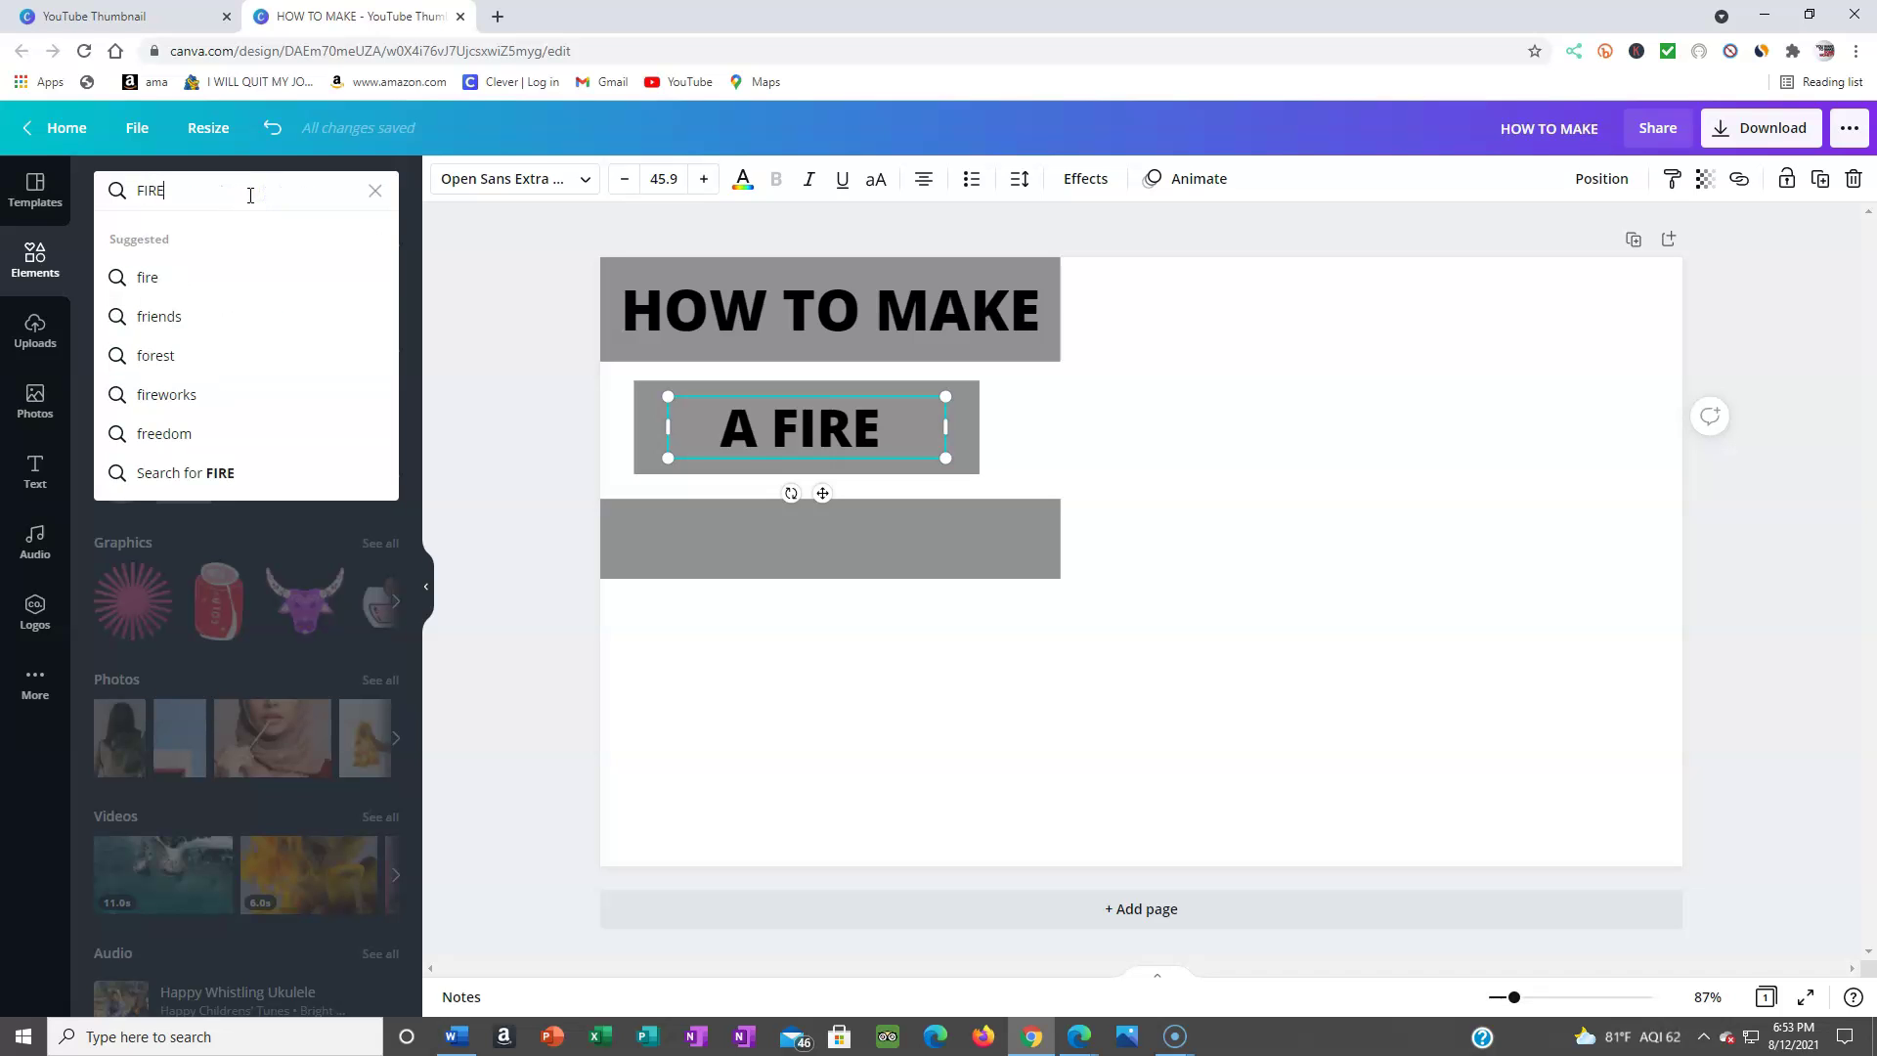
key(Return)
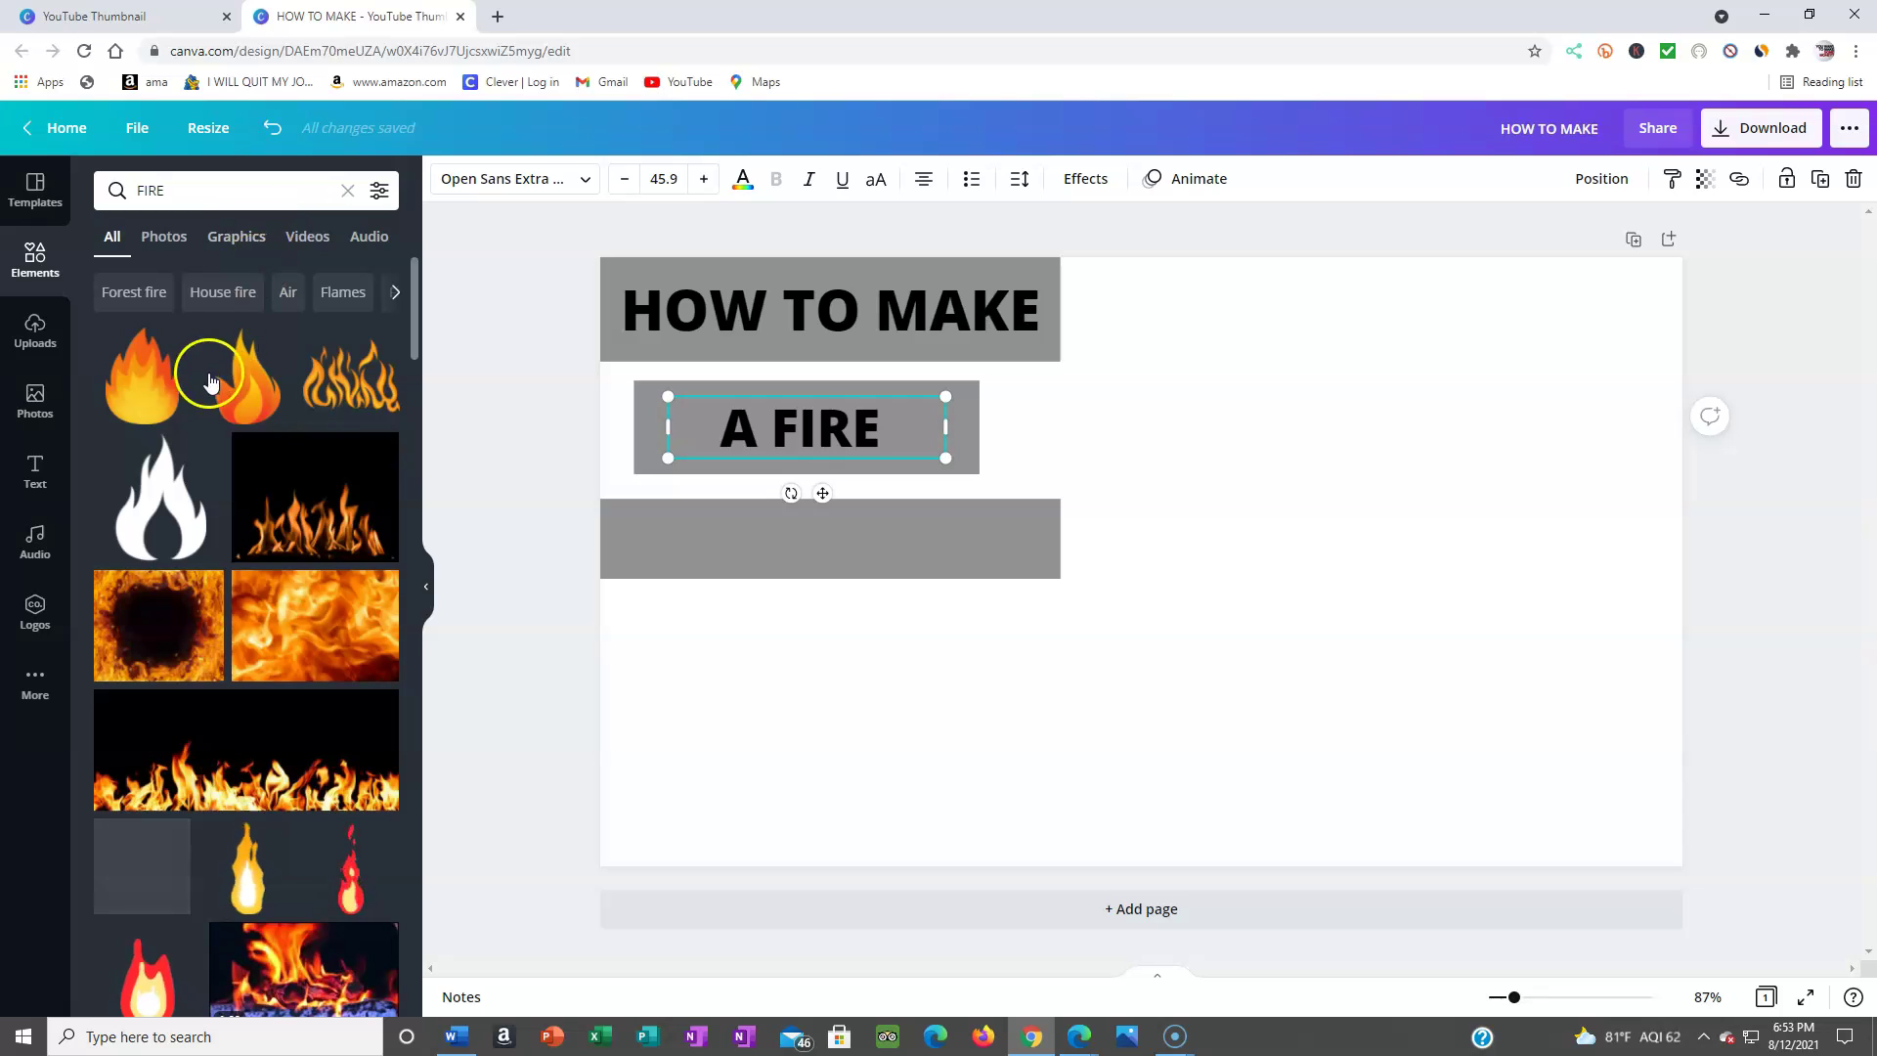
mouse_move(235, 384)
mouse_down()
mouse_move(532, 423)
mouse_move(911, 400)
mouse_up()
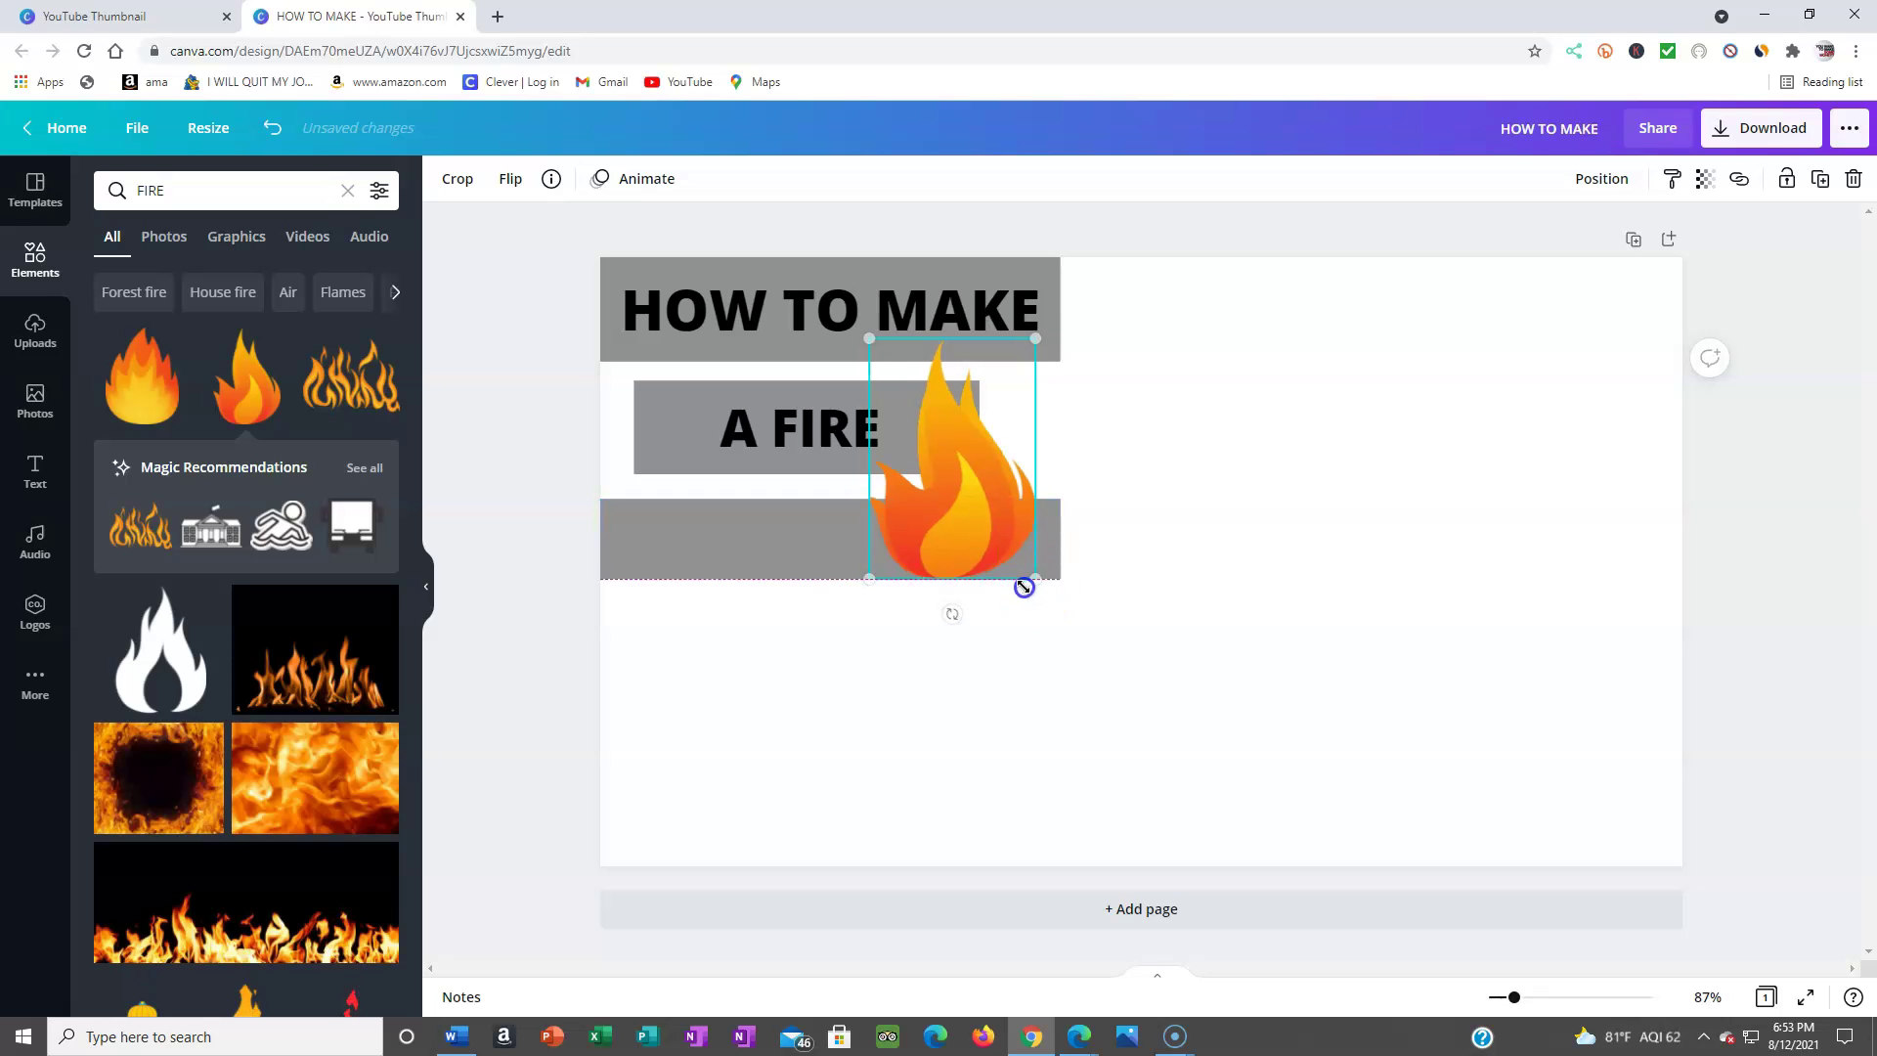
mouse_move(1036, 582)
mouse_down()
mouse_move(963, 436)
mouse_move(882, 449)
mouse_move(866, 423)
mouse_move(936, 422)
mouse_up()
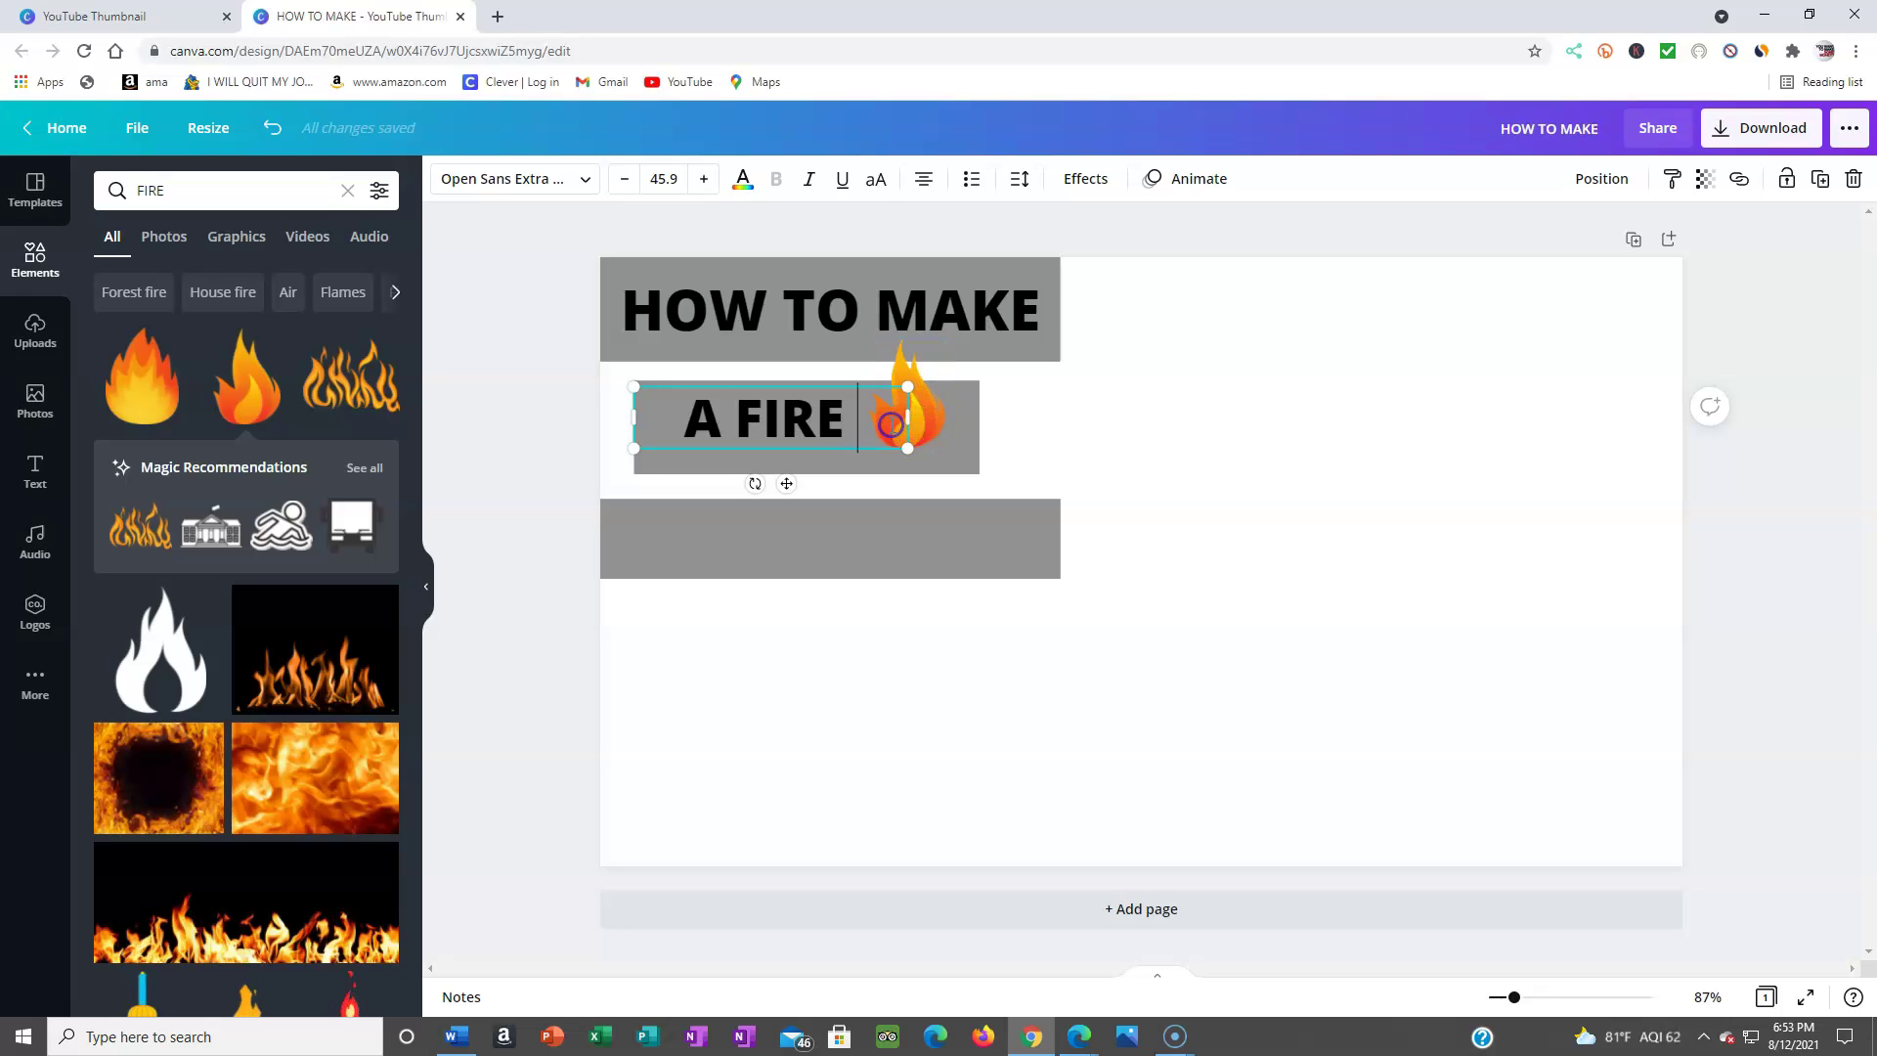
click(947, 405)
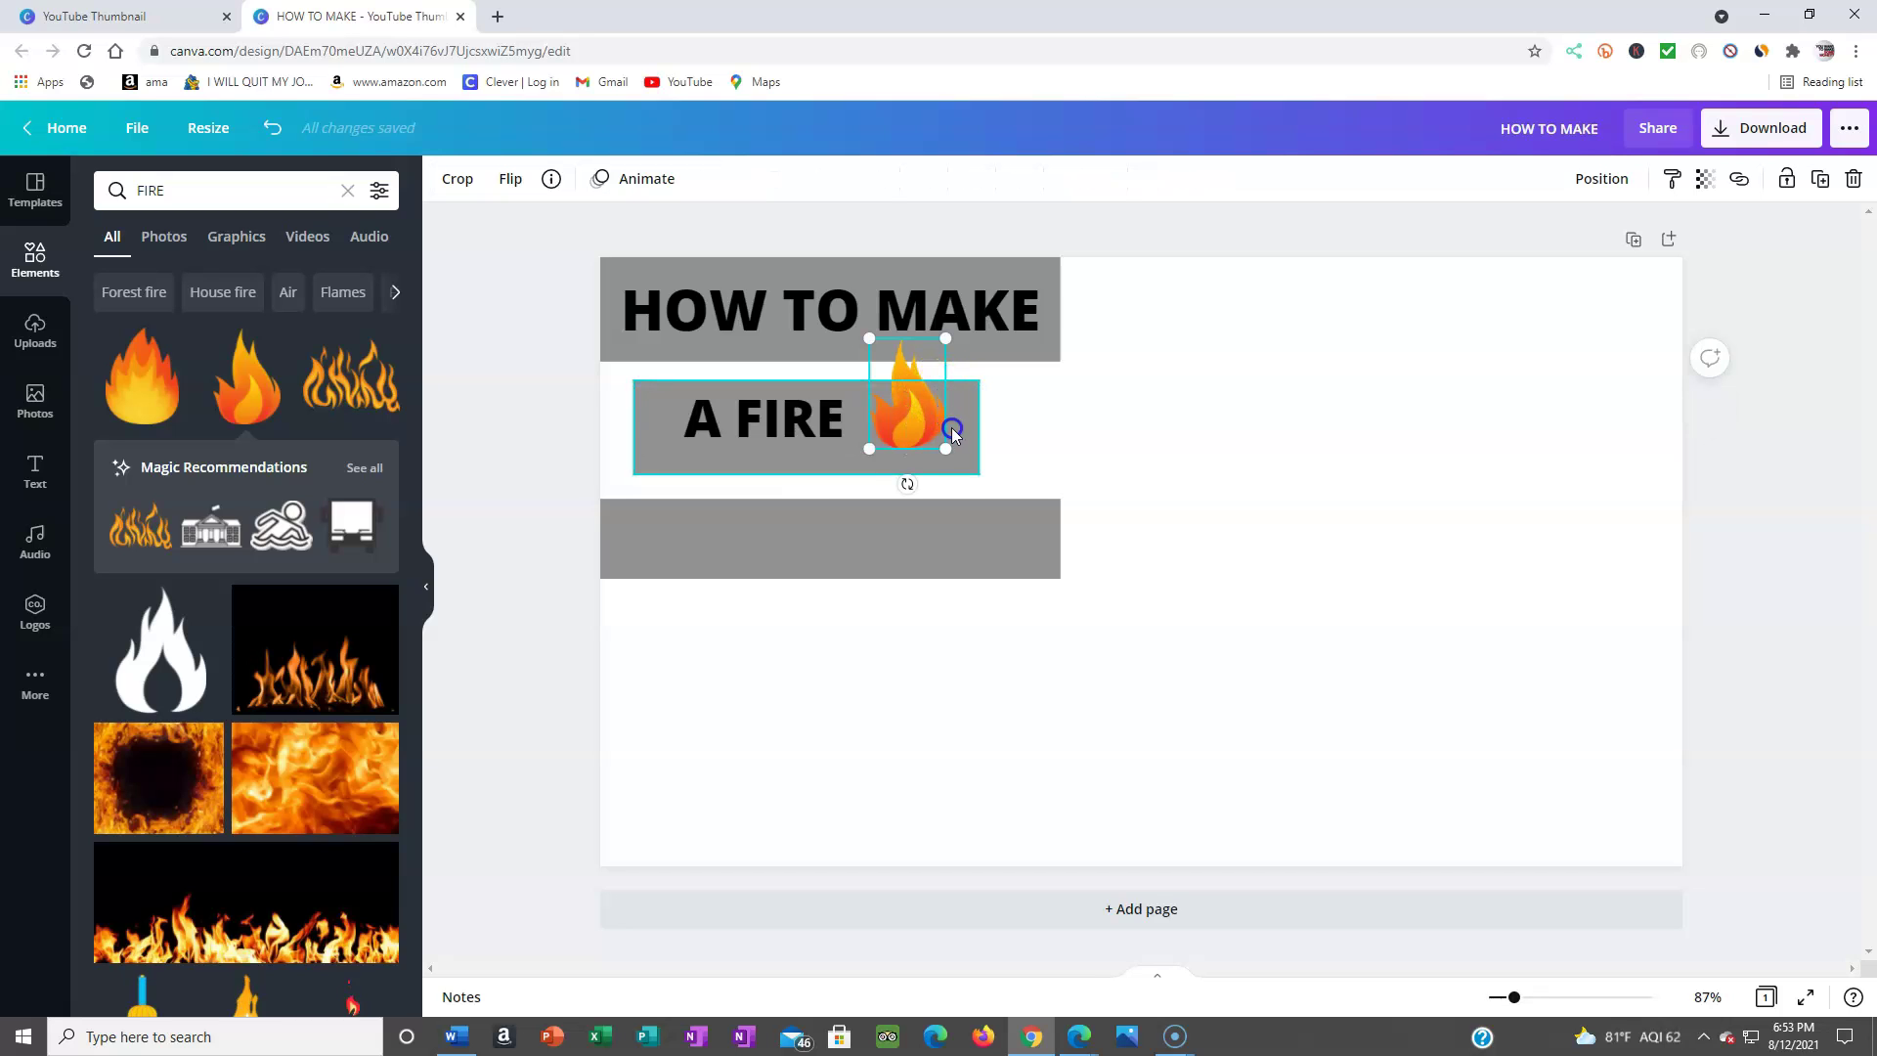
drag(937, 428, 954, 458)
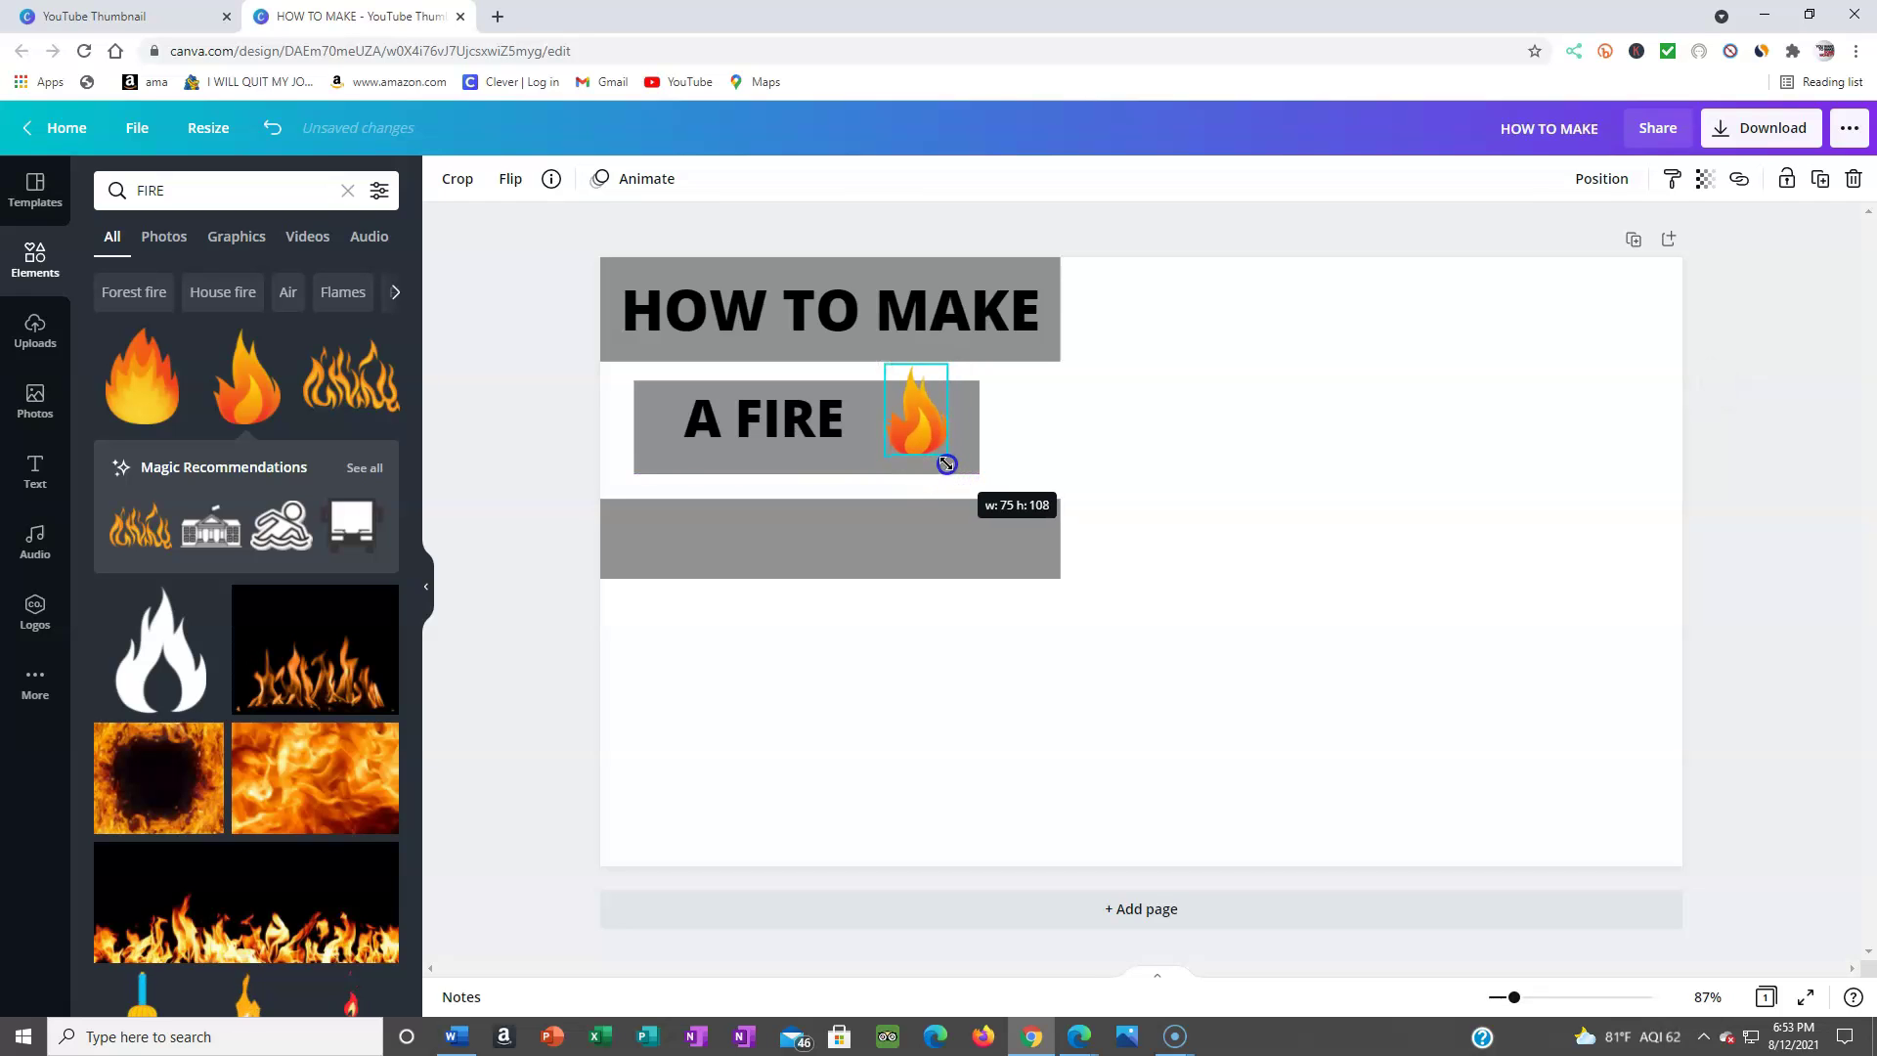
drag(964, 477, 947, 448)
Step: Nudge the A FIRE text down and right to sit beside the flame
click(843, 435)
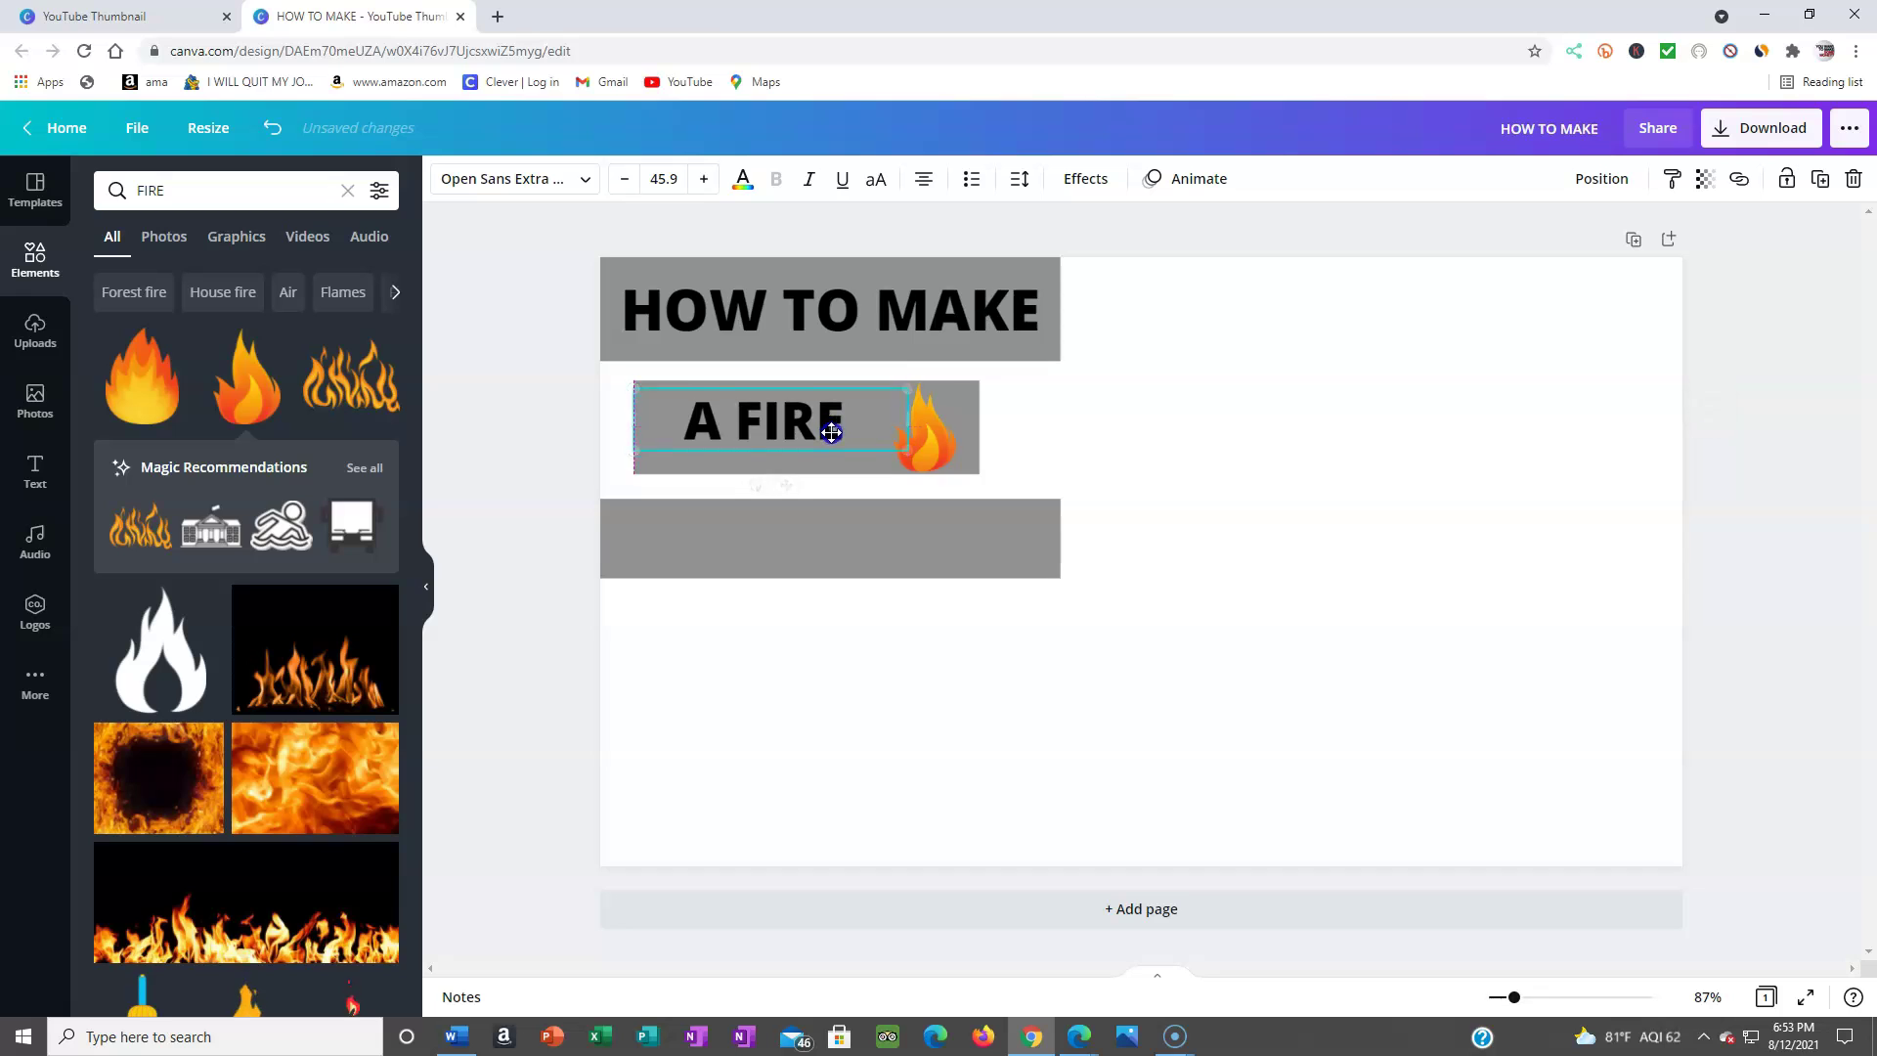
drag(830, 430, 833, 432)
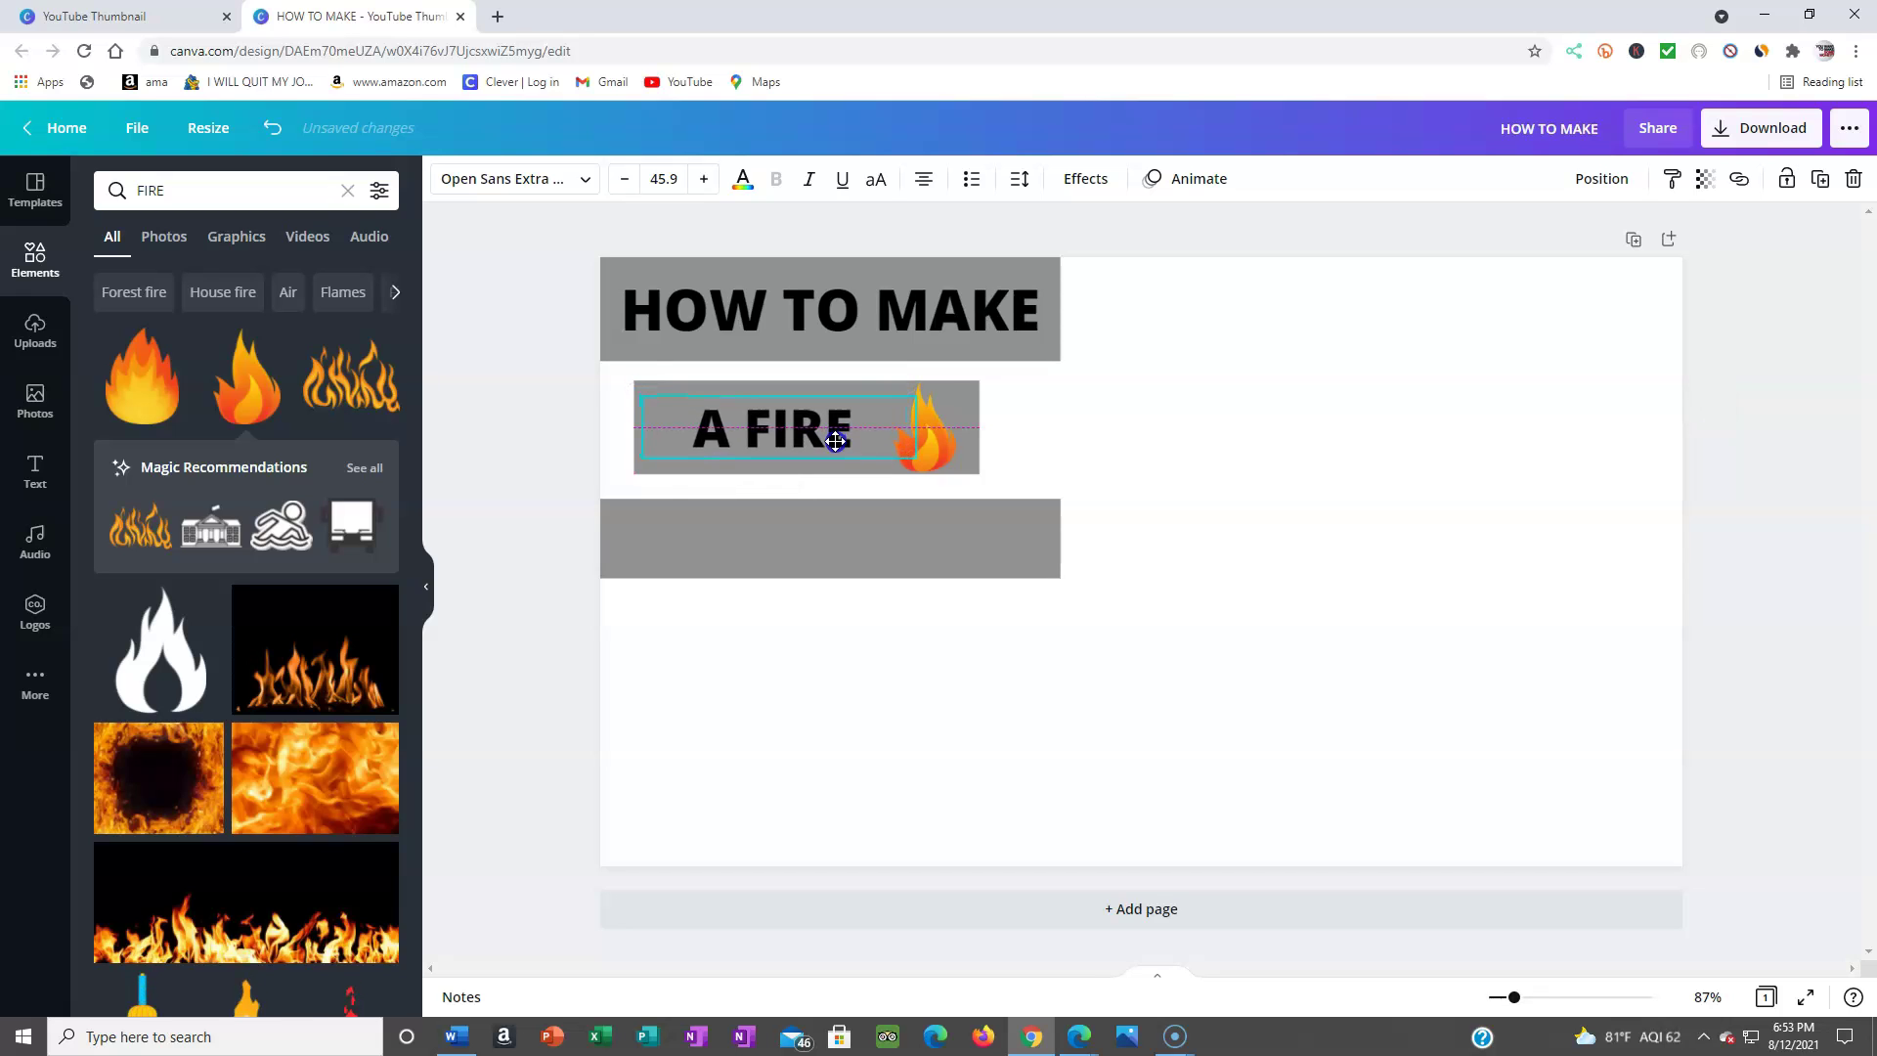
click(1033, 466)
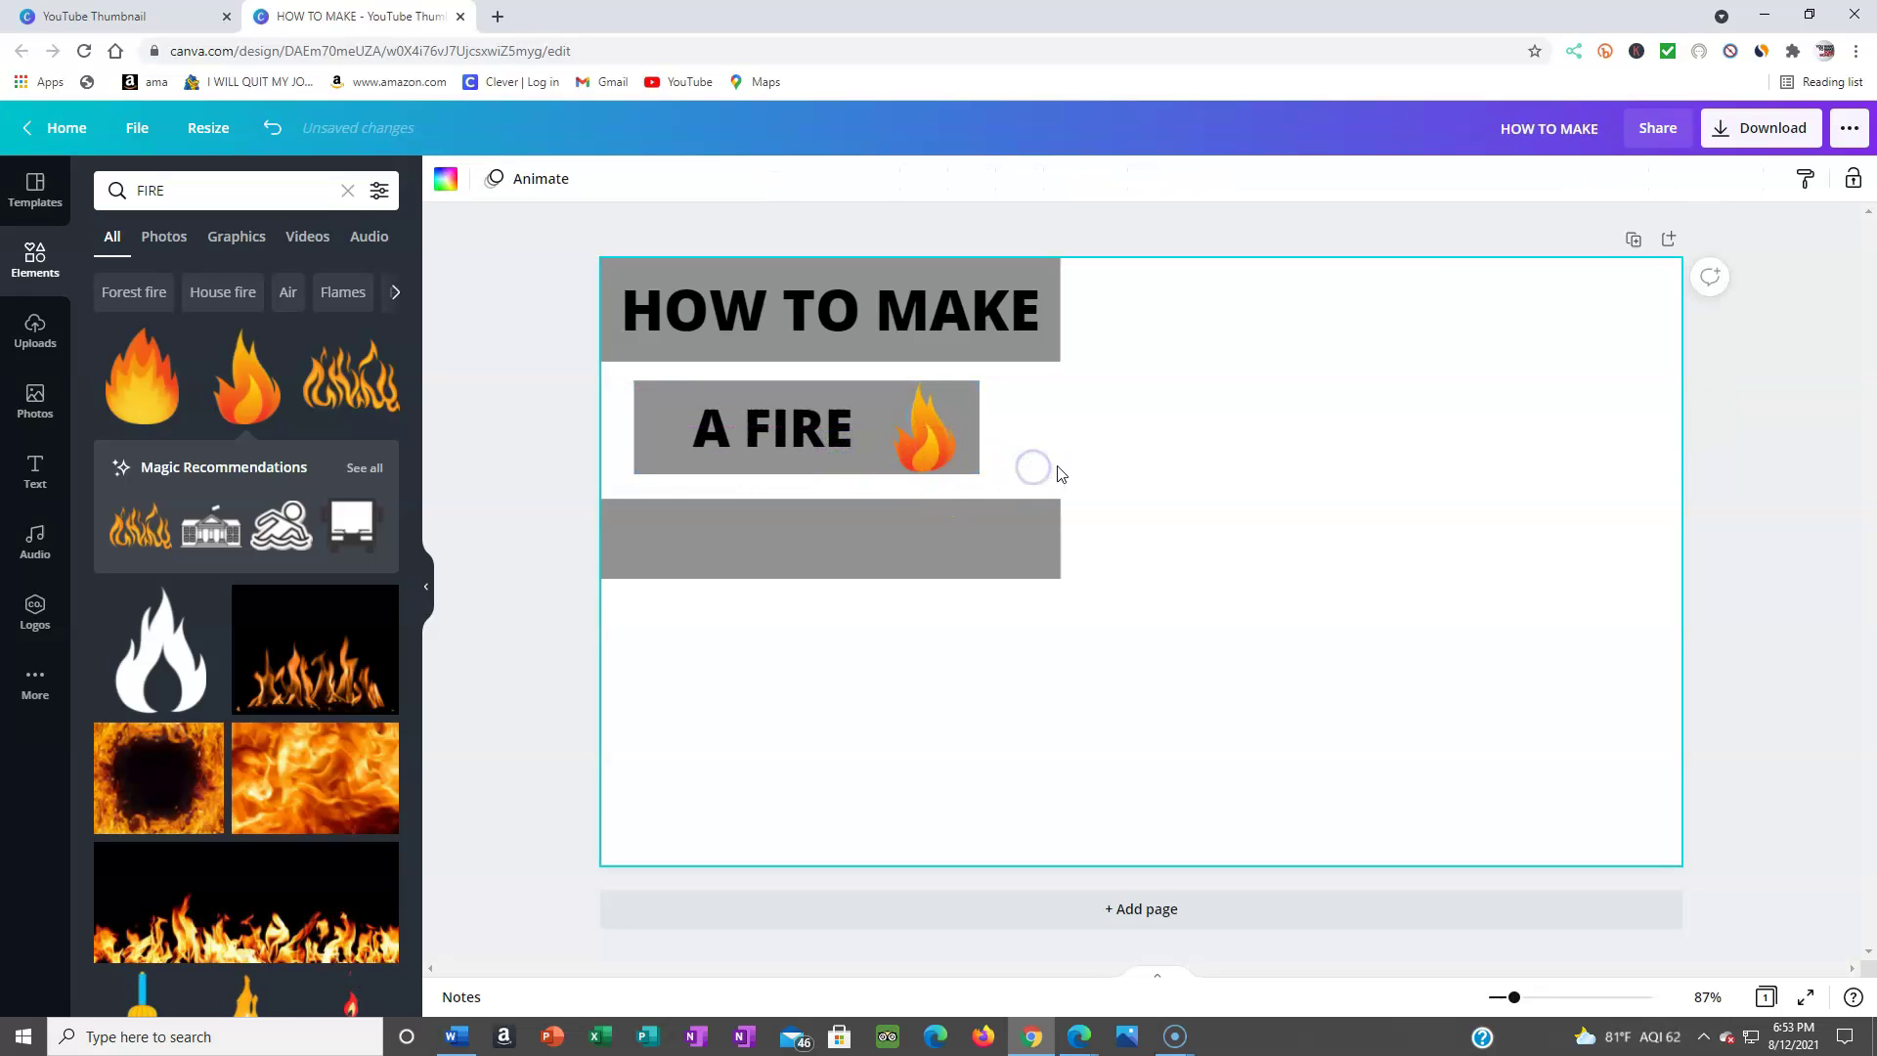
click(843, 436)
drag(841, 436, 849, 442)
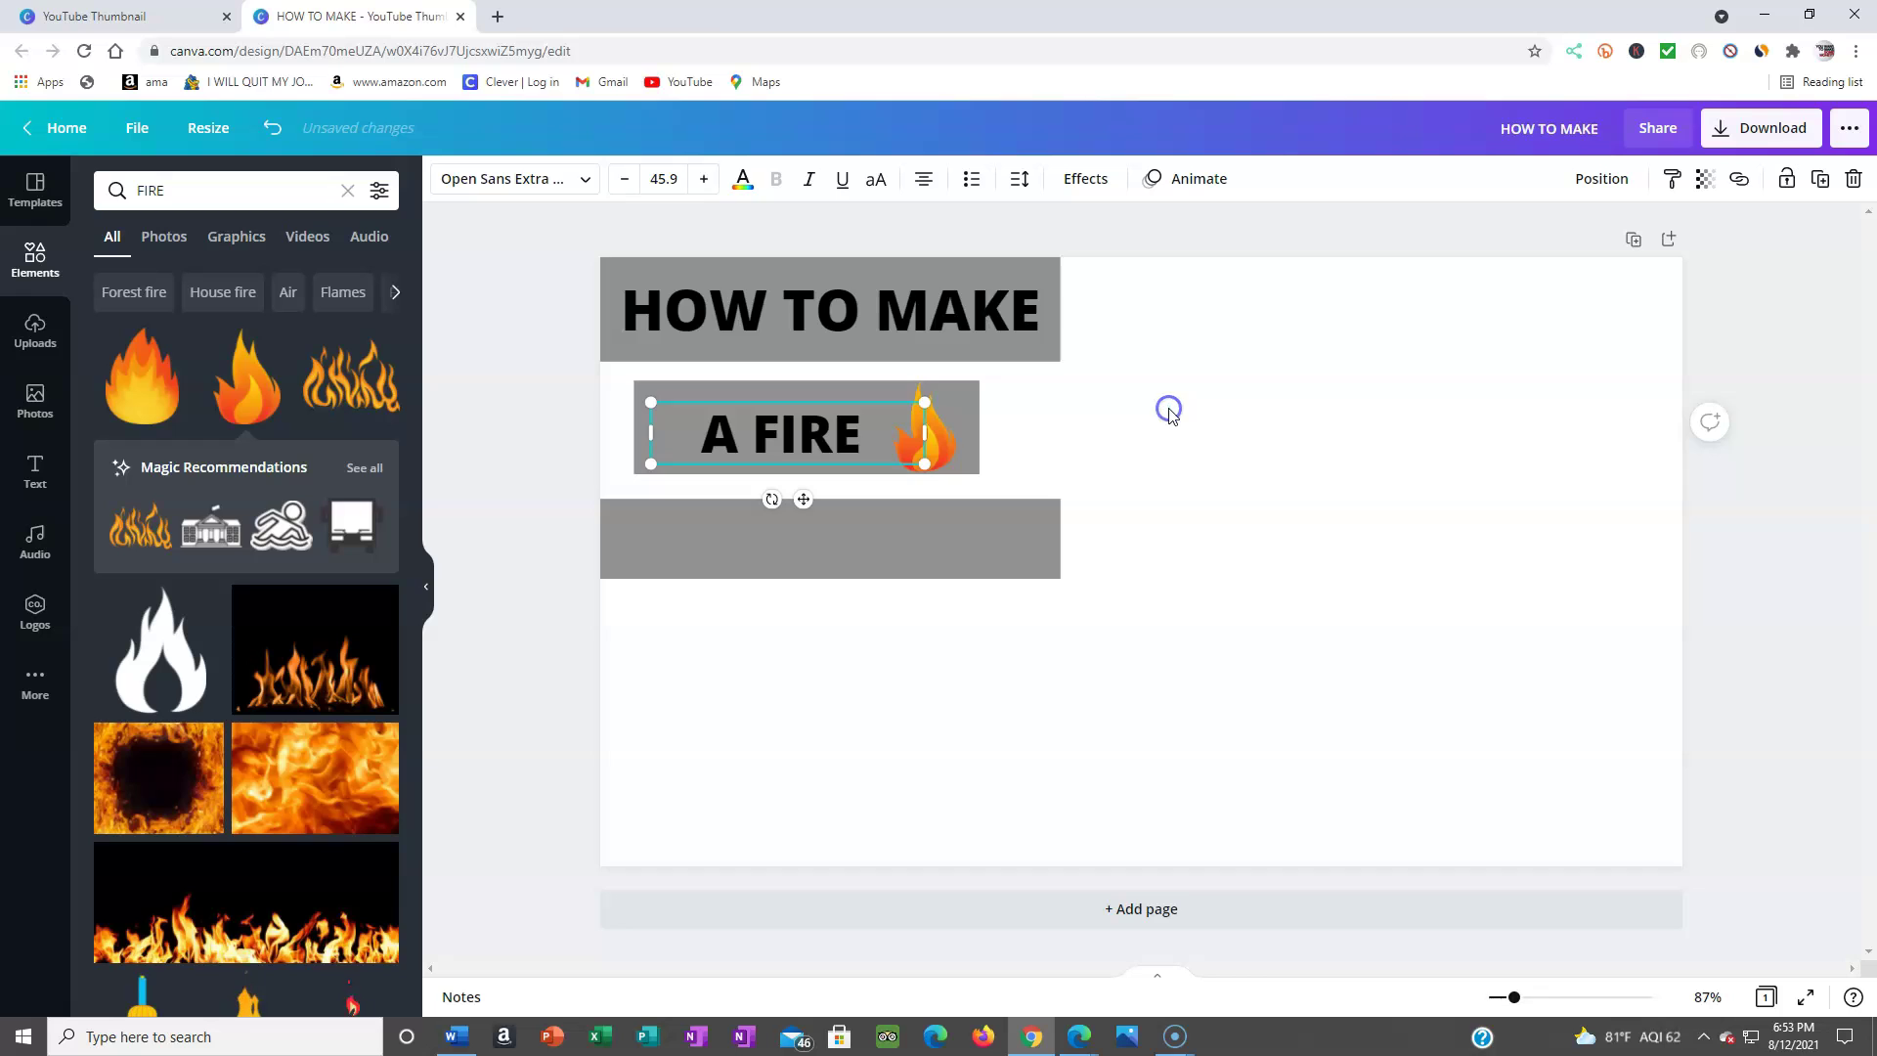
Step: Make the HOW TO MAKE heading text white
click(1133, 406)
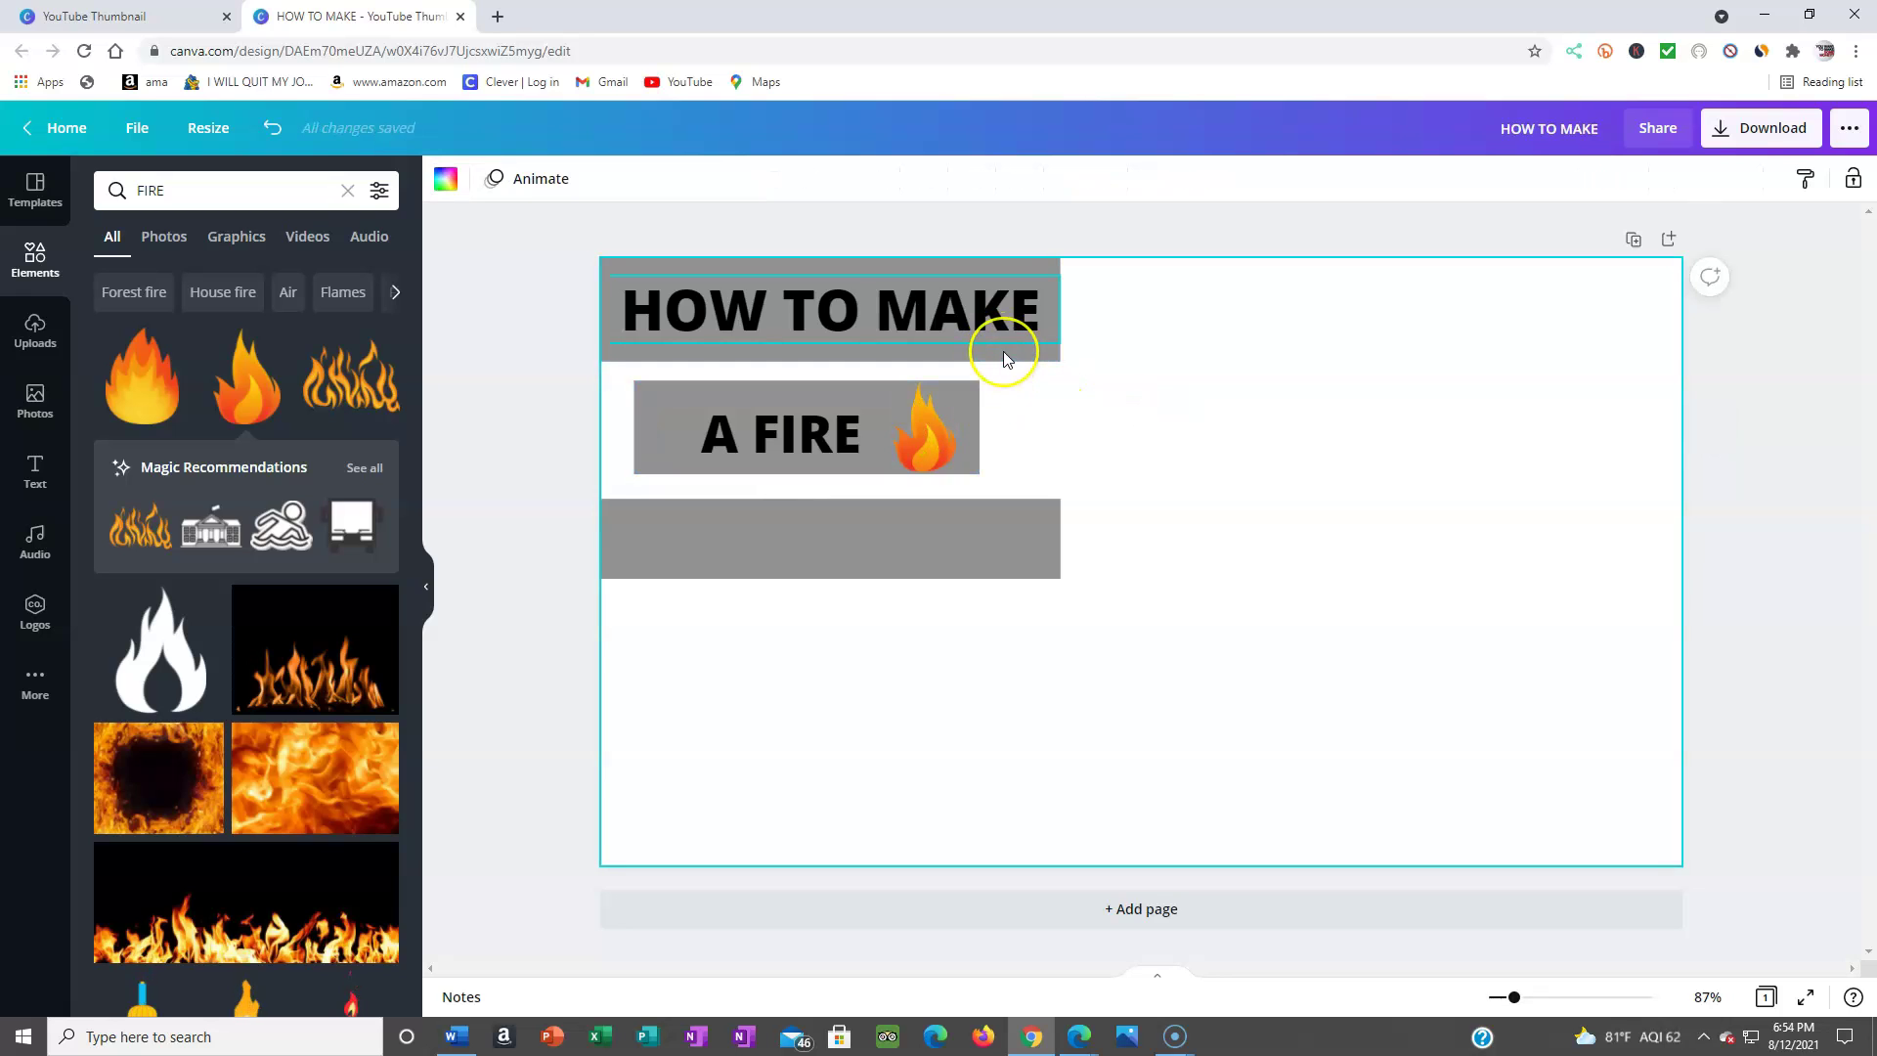
click(1028, 325)
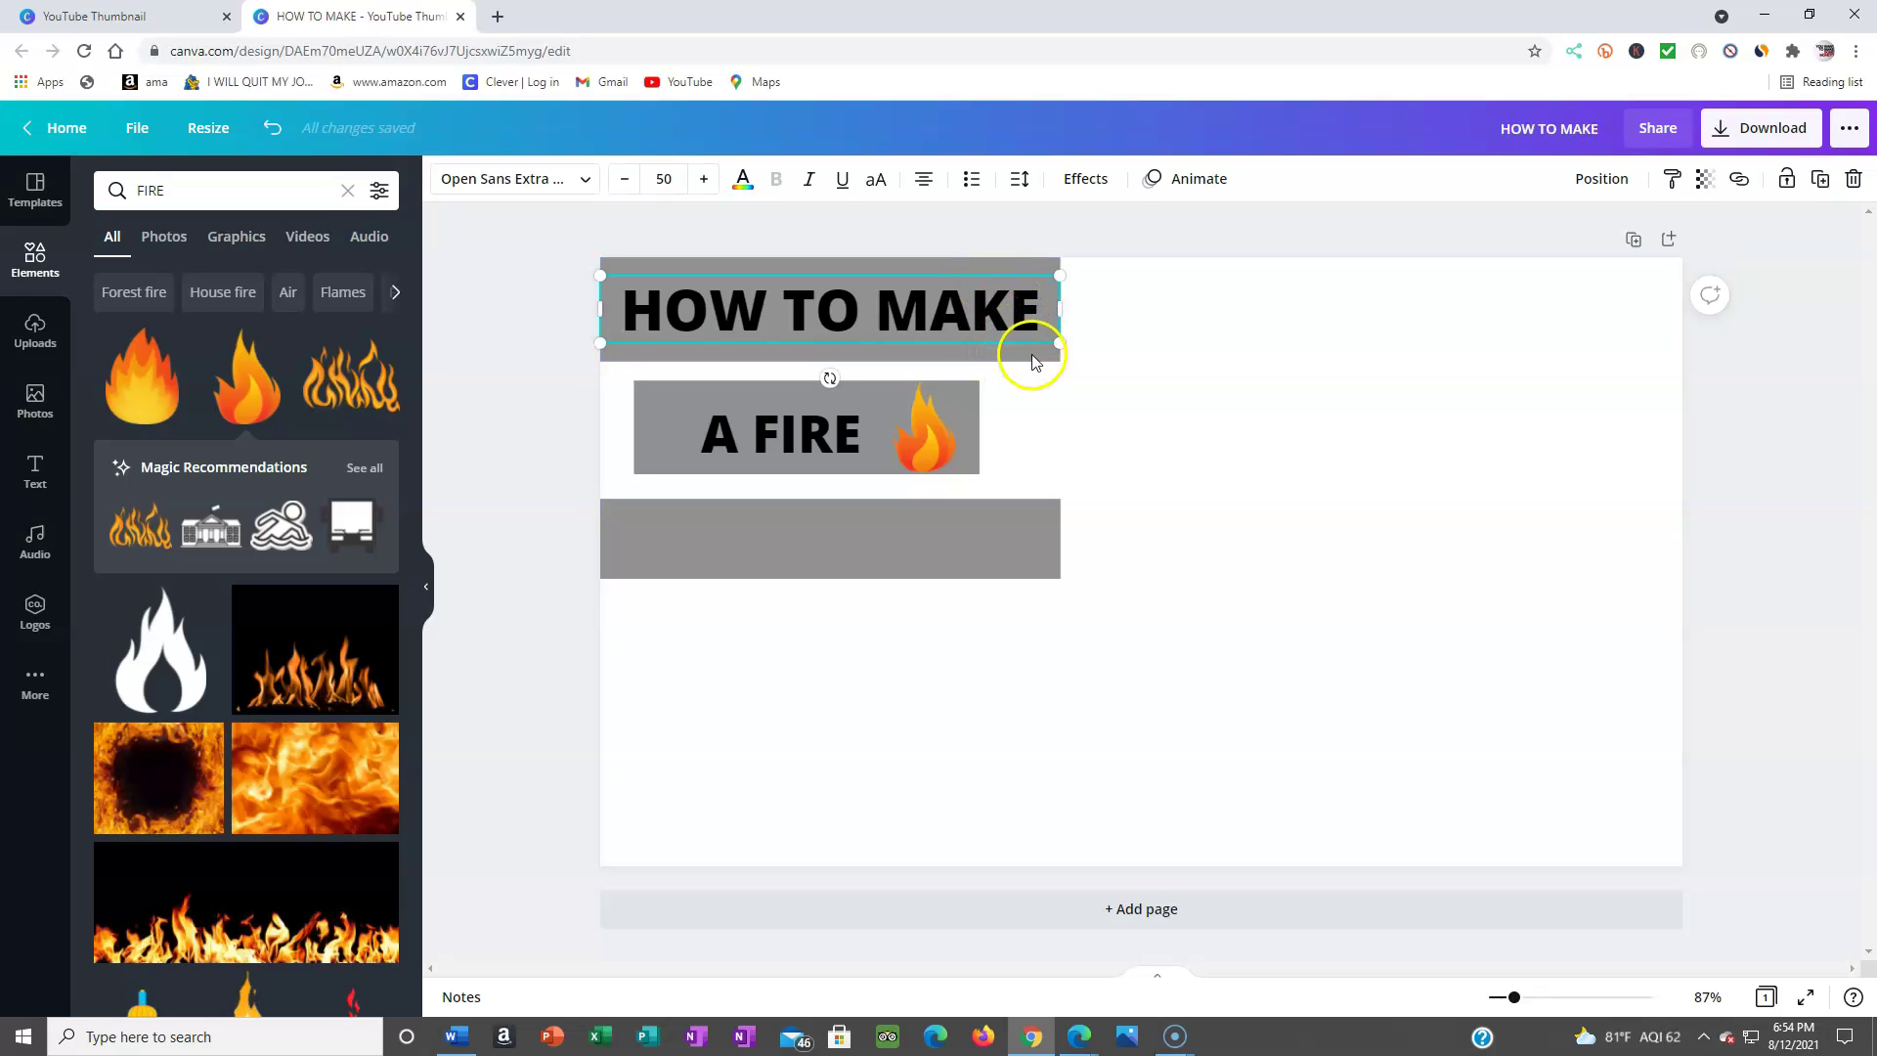
click(743, 183)
click(271, 280)
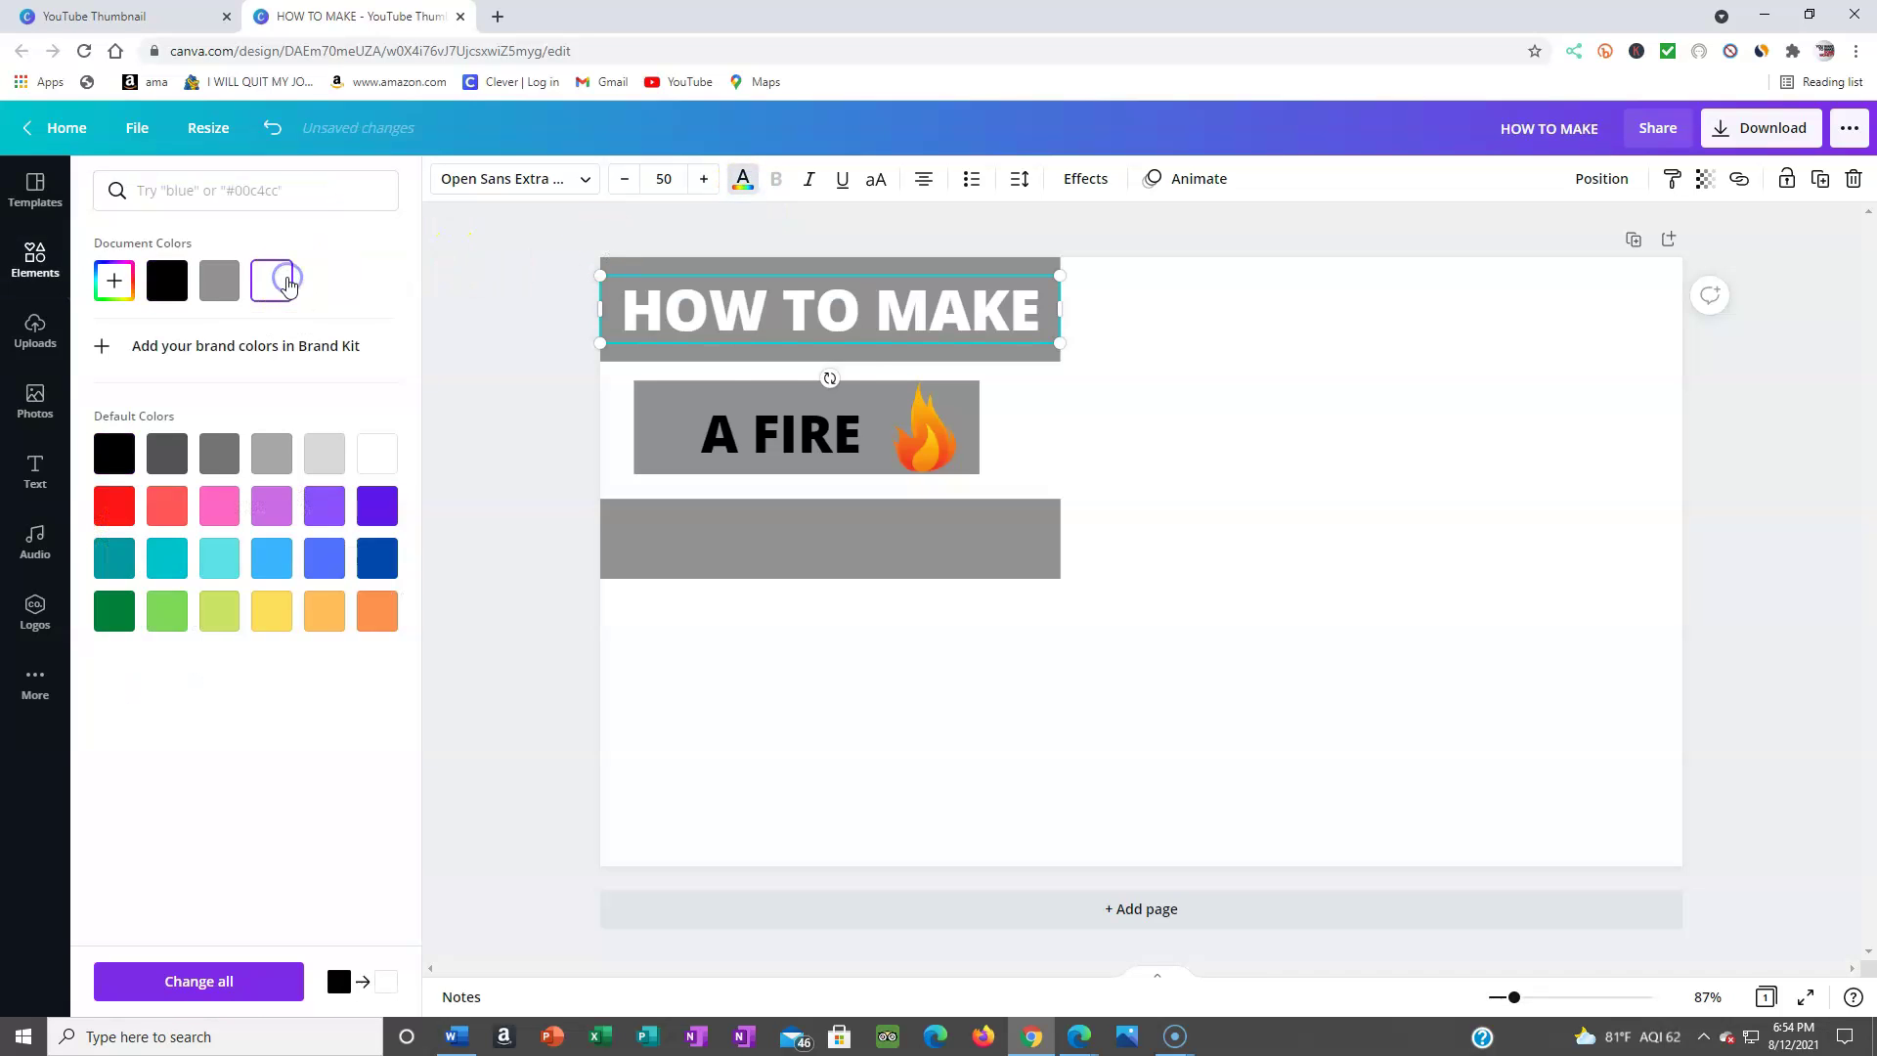
click(869, 349)
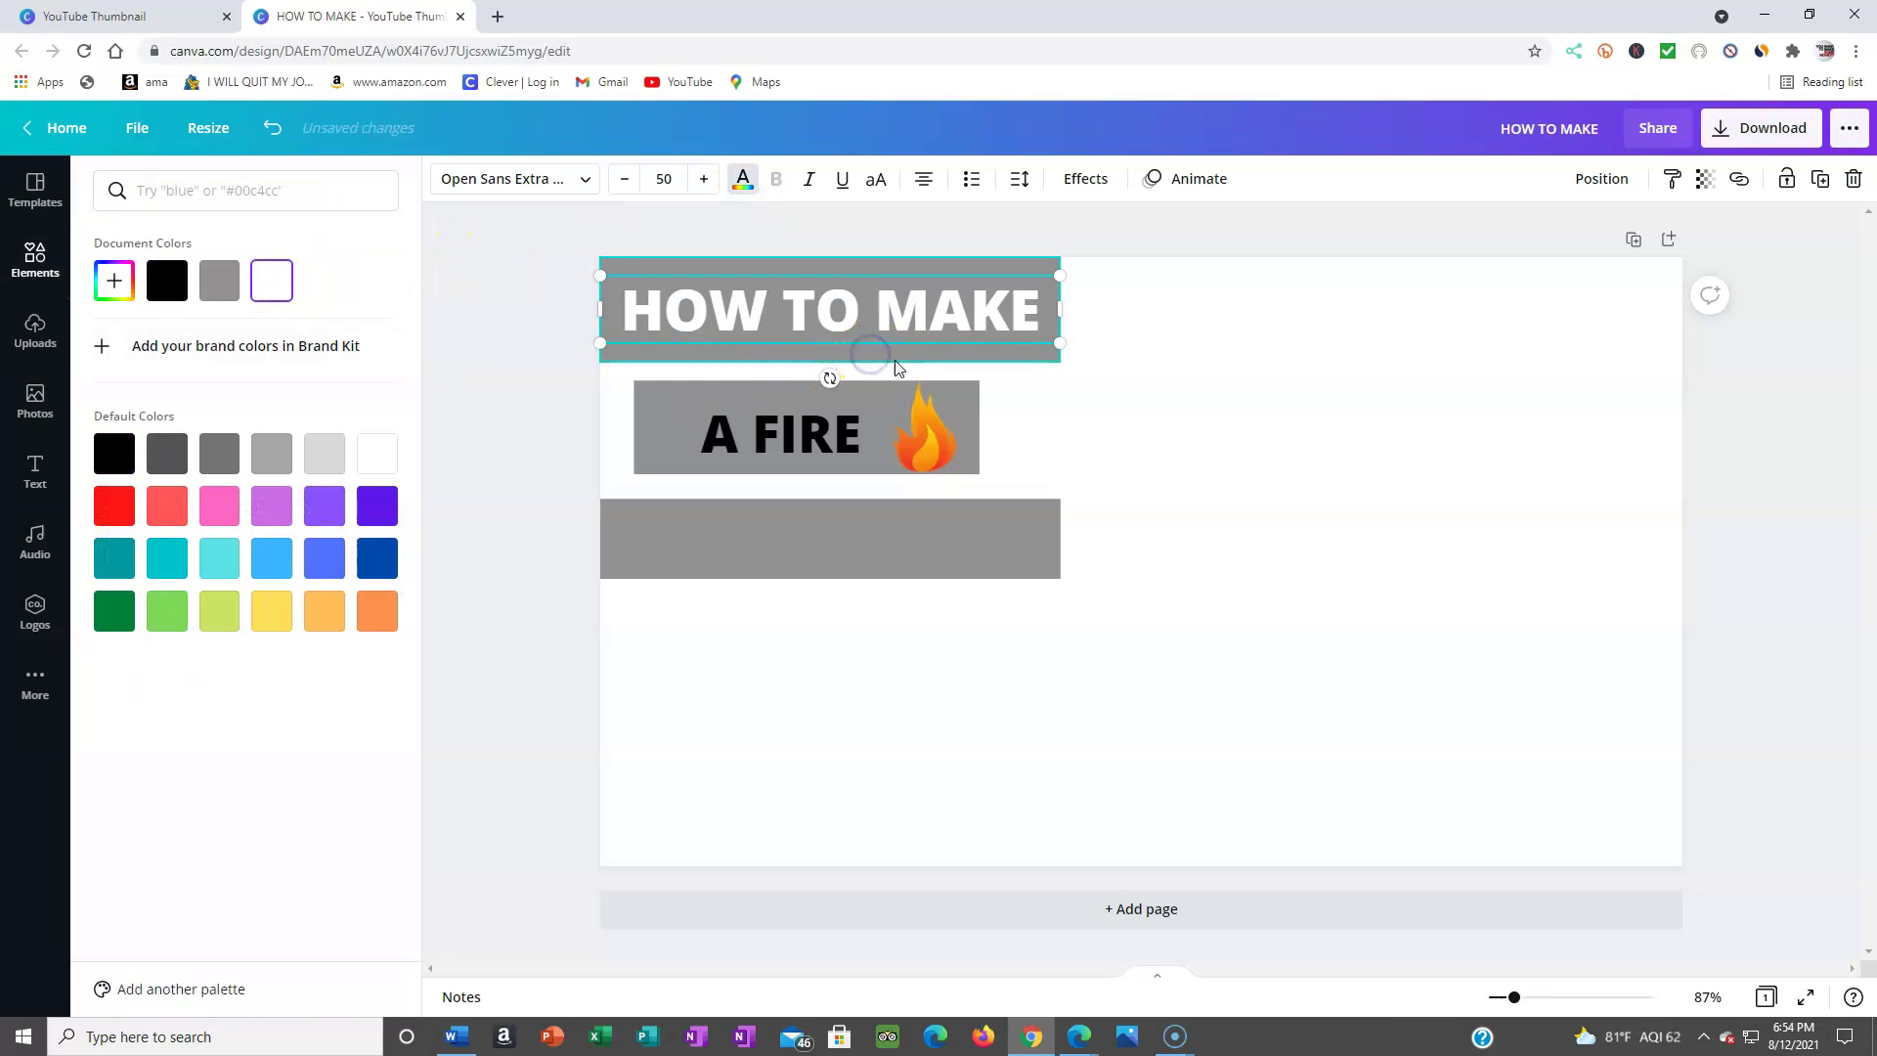
Step: Fill the top bar behind HOW TO MAKE with black from Document colours
click(1022, 361)
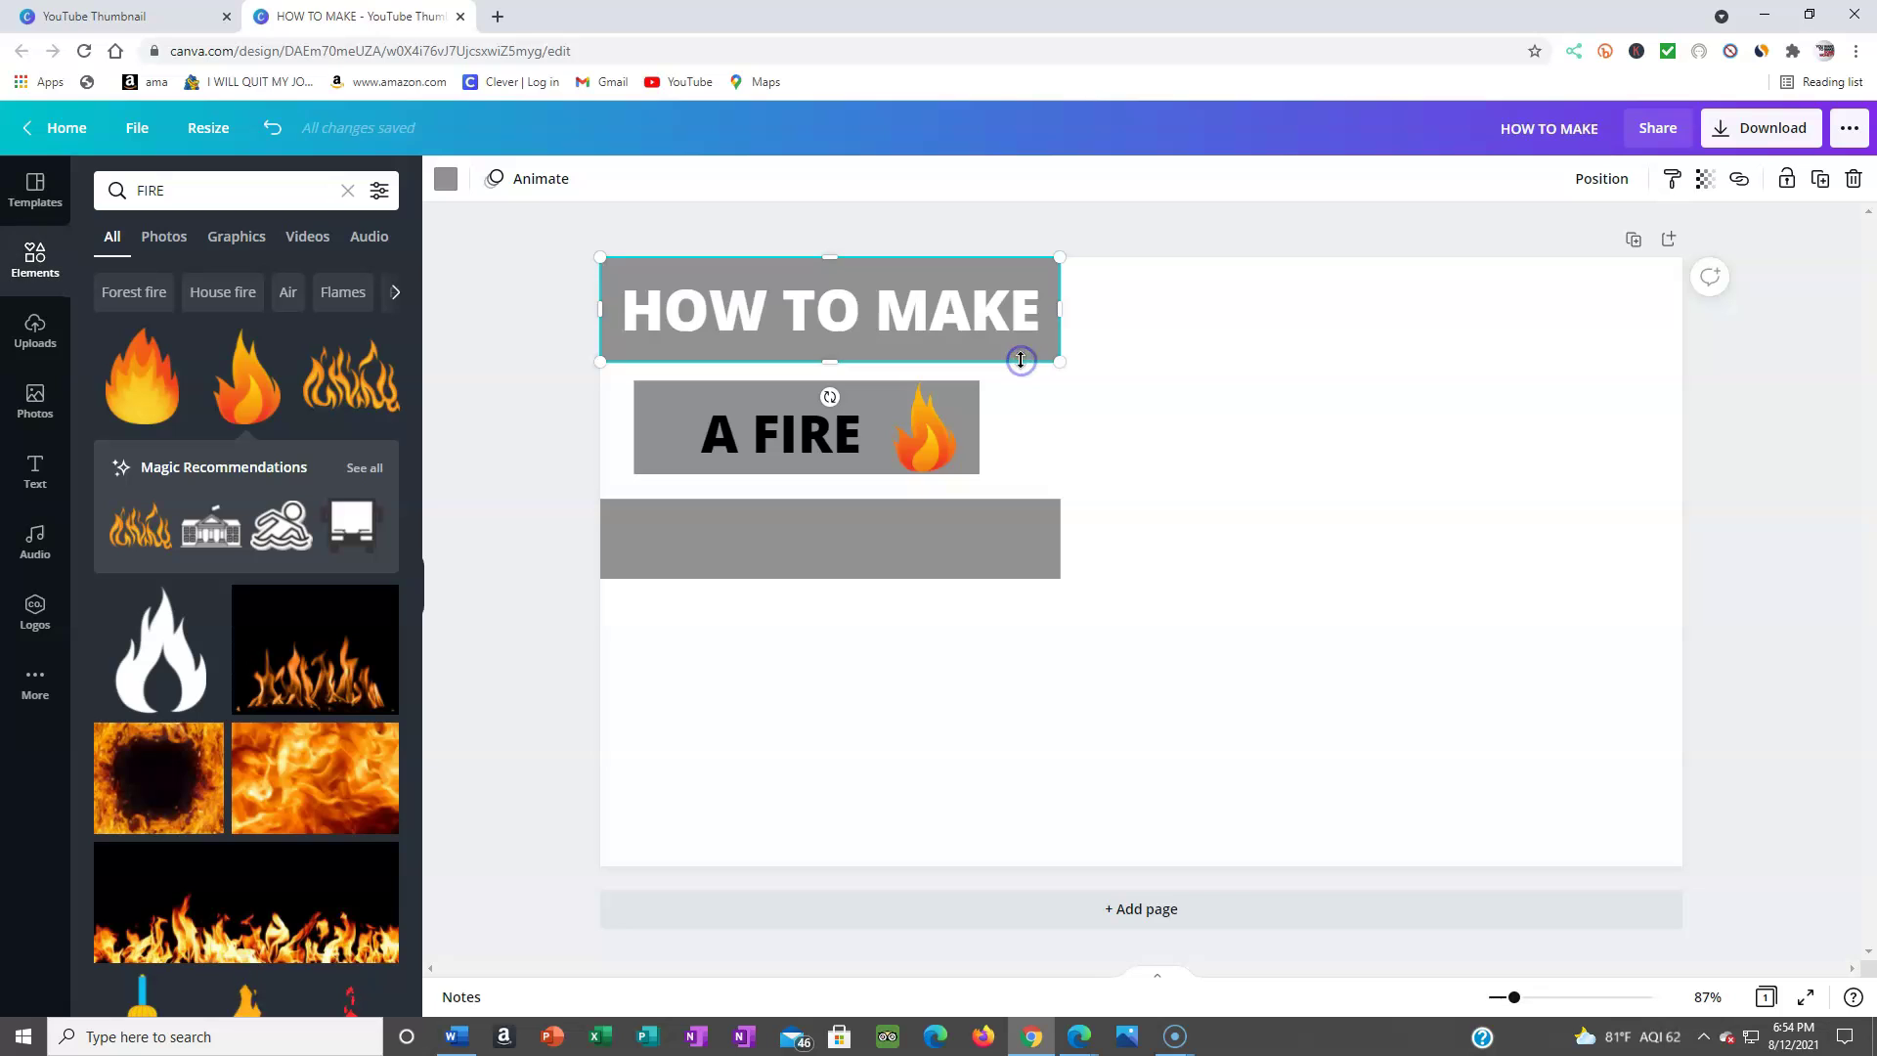
click(444, 179)
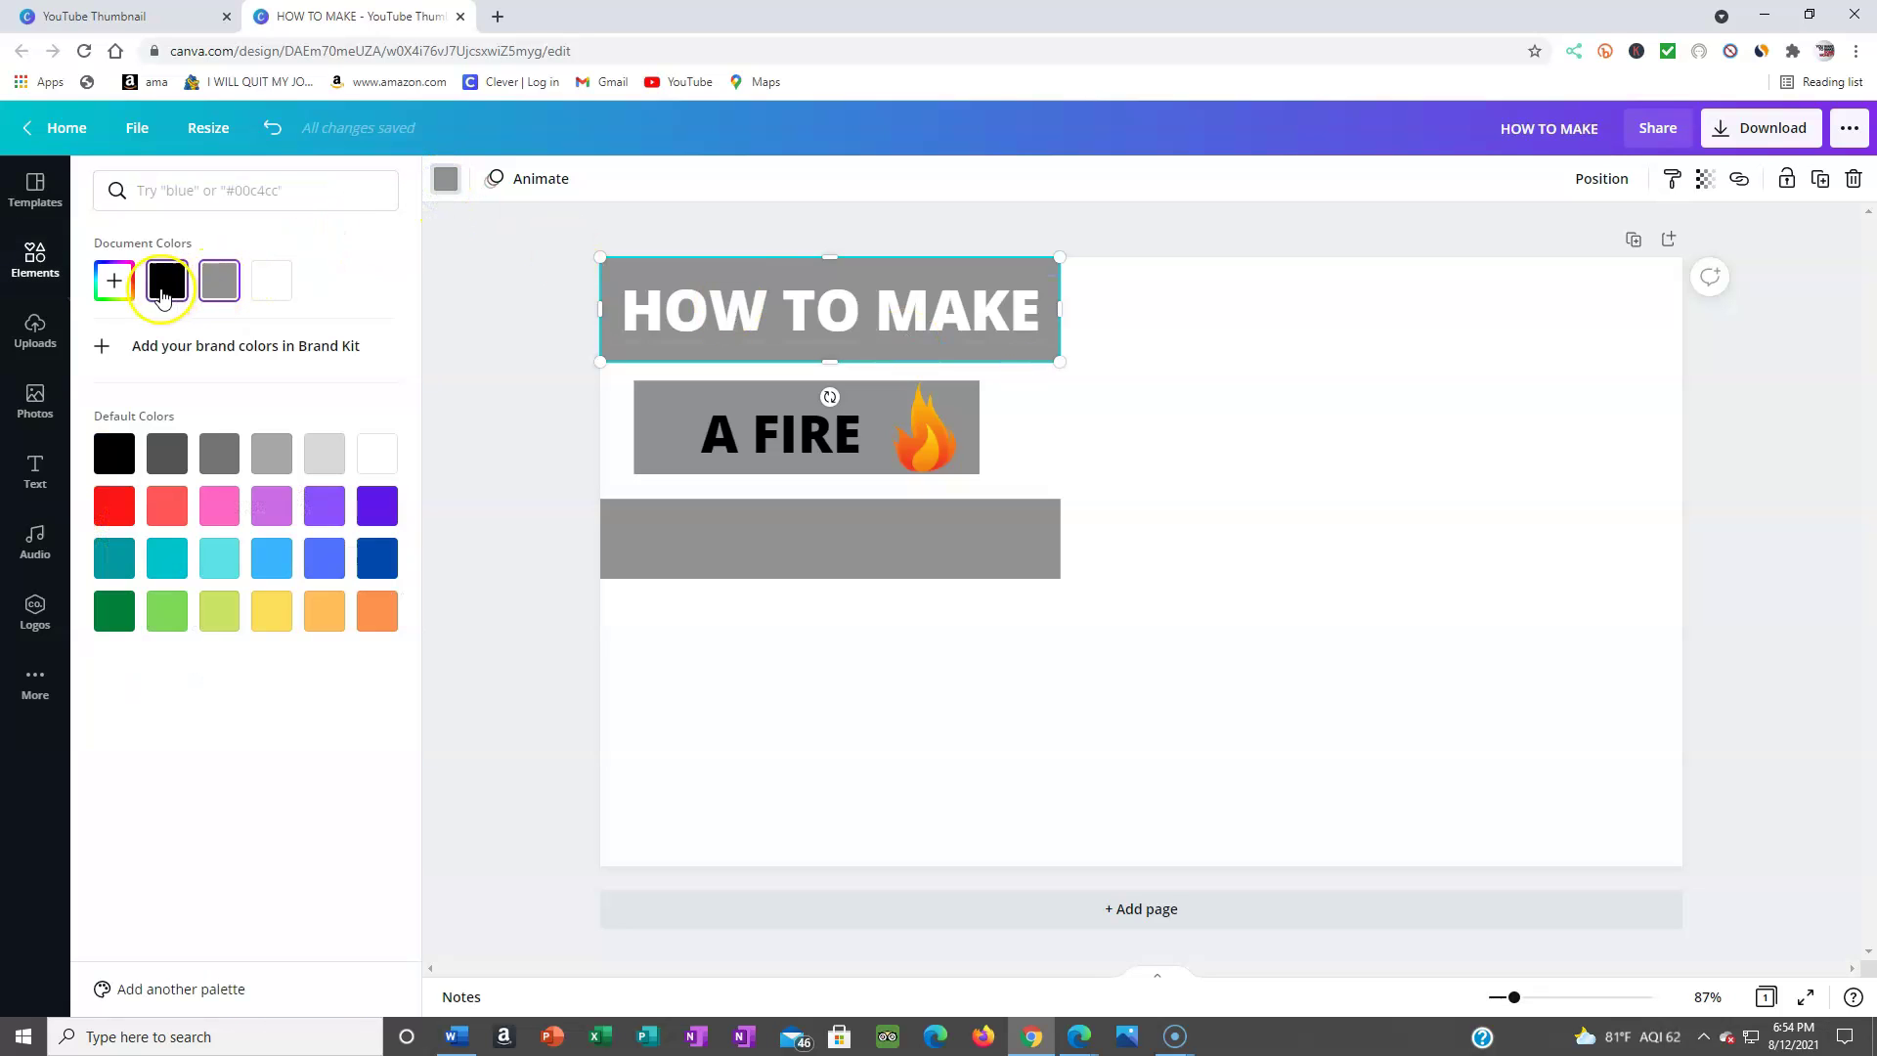
click(166, 282)
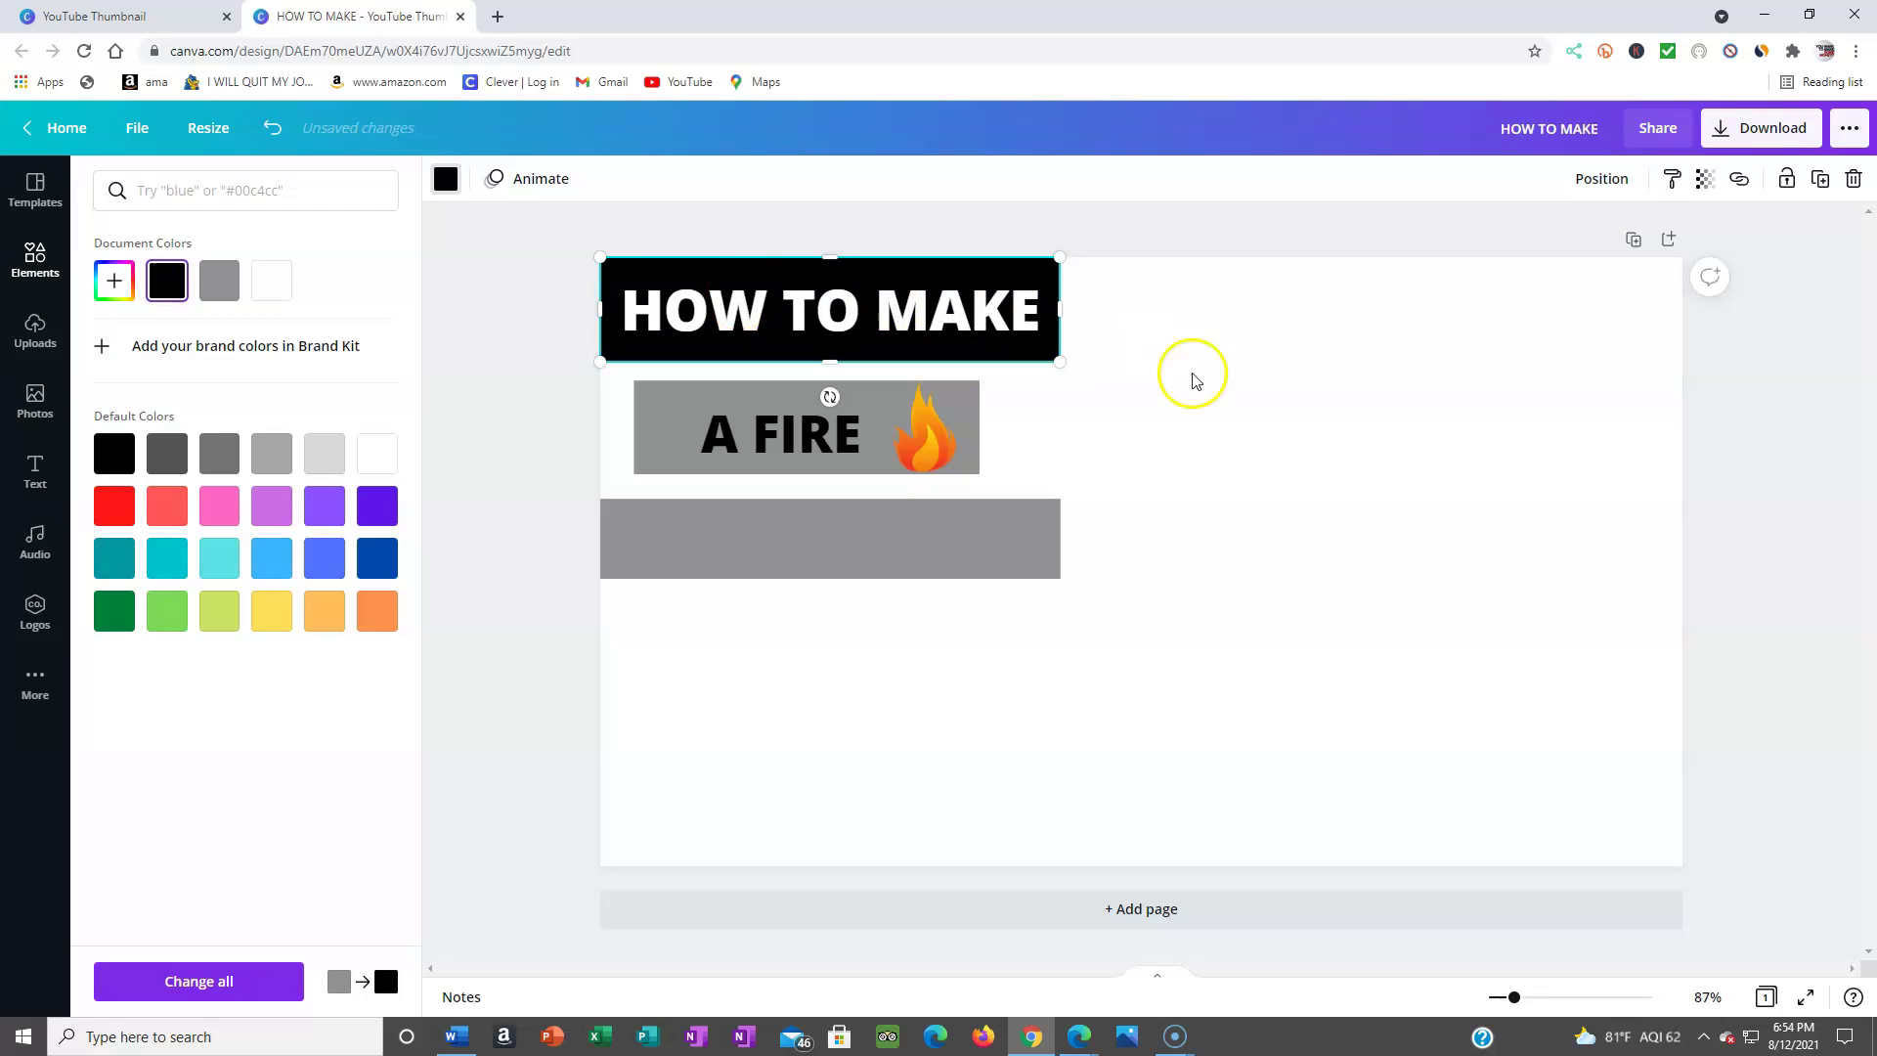
key(Escape)
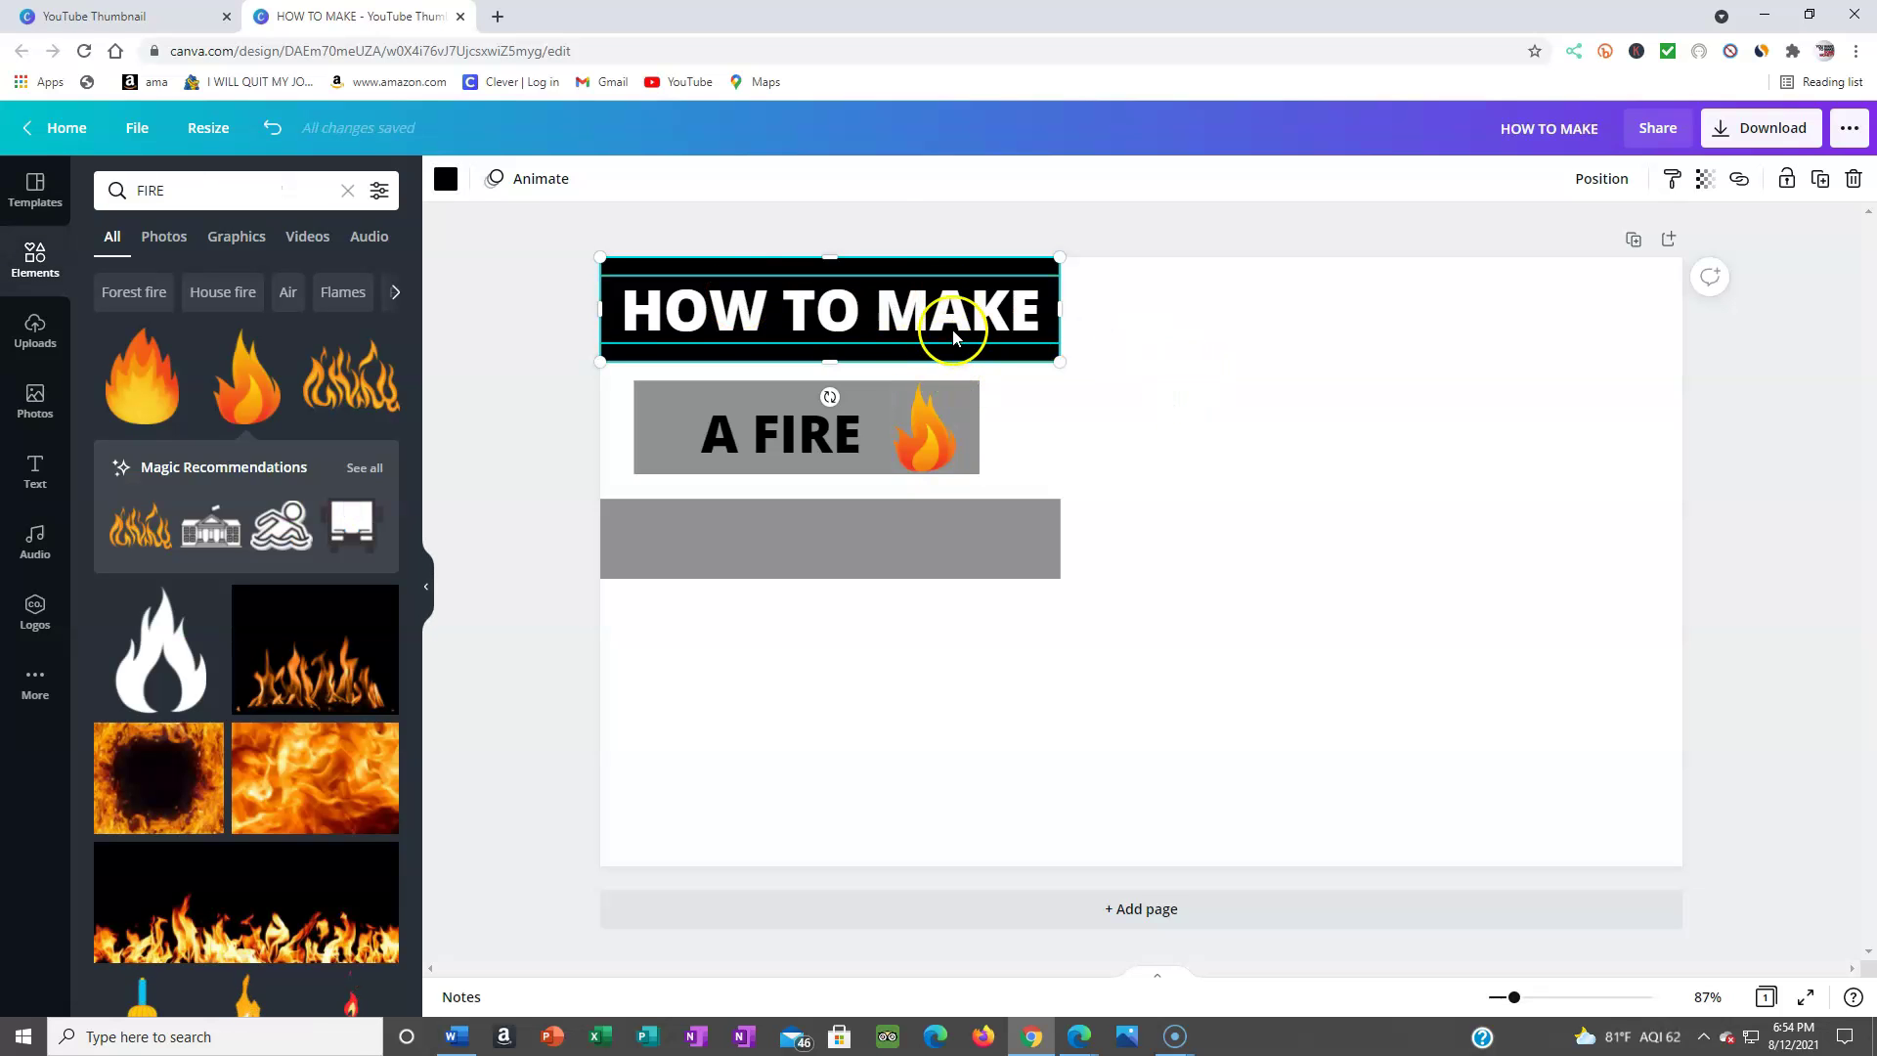
Step: Fill the bar behind A FIRE with red
click(864, 466)
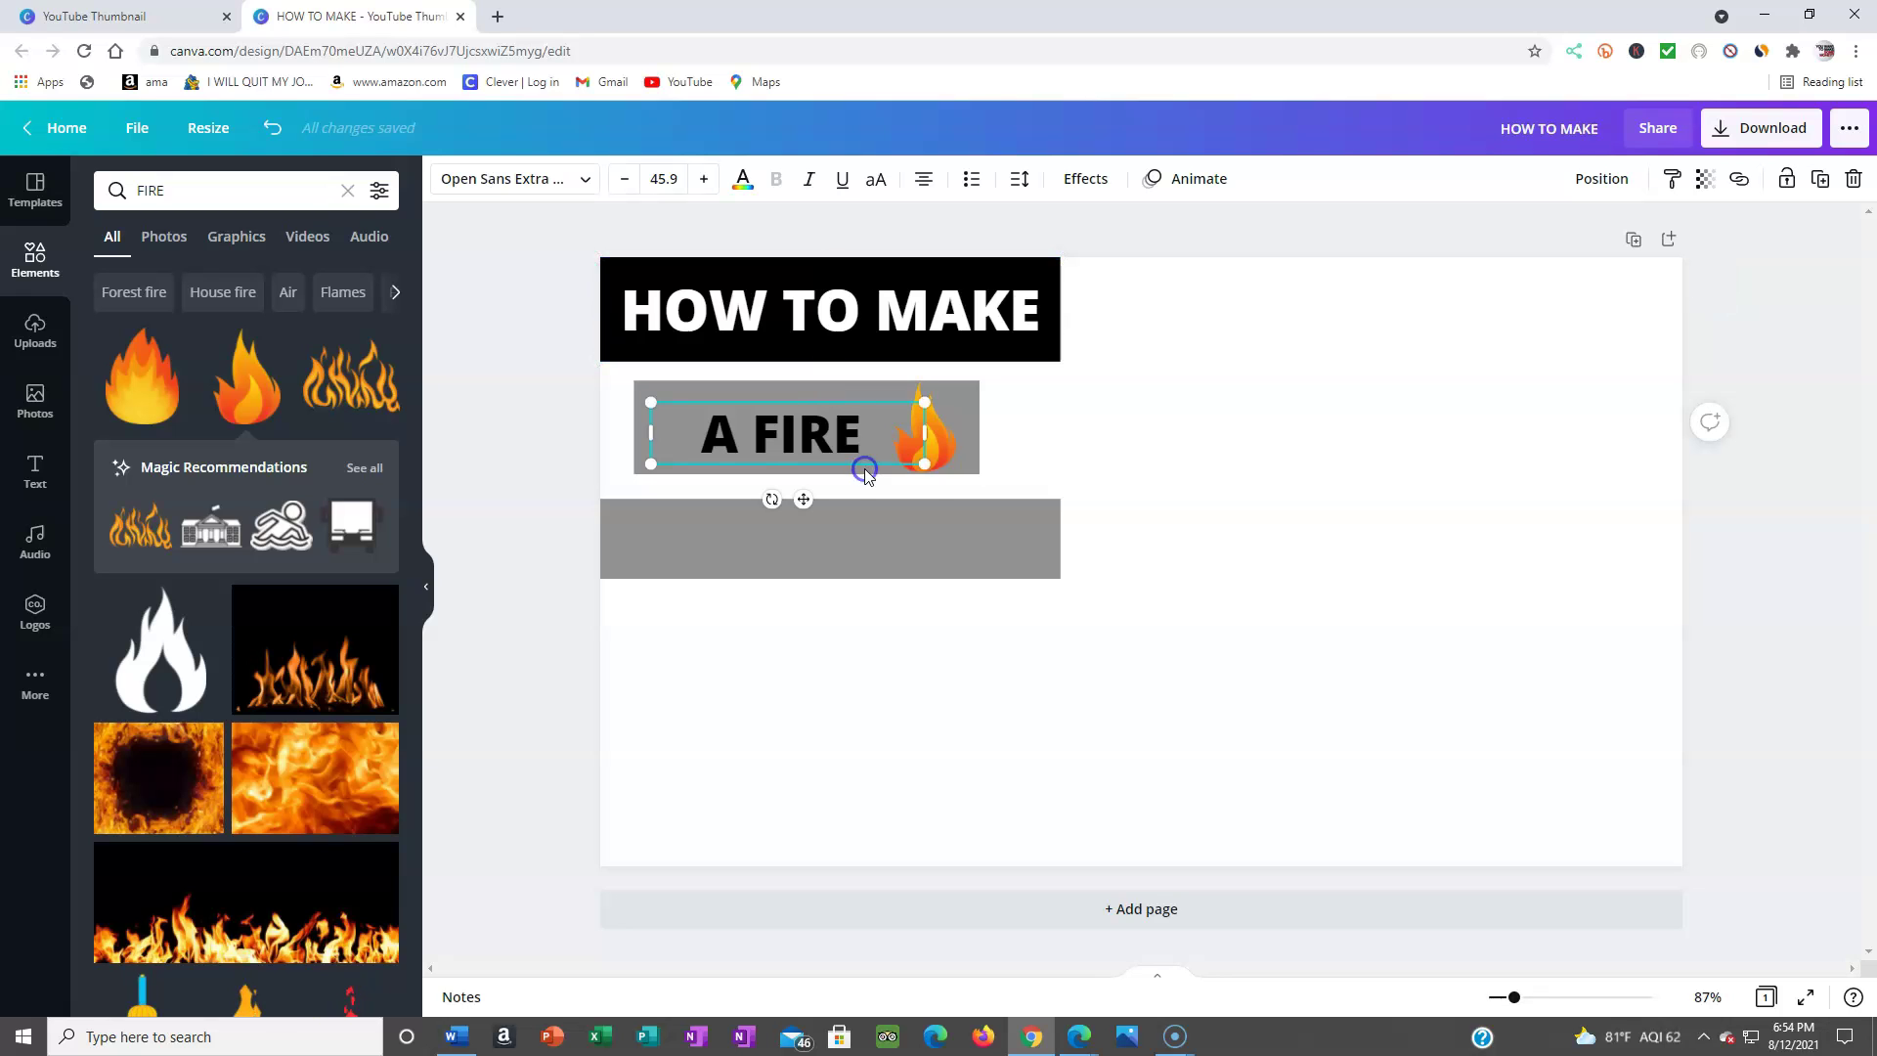
click(946, 444)
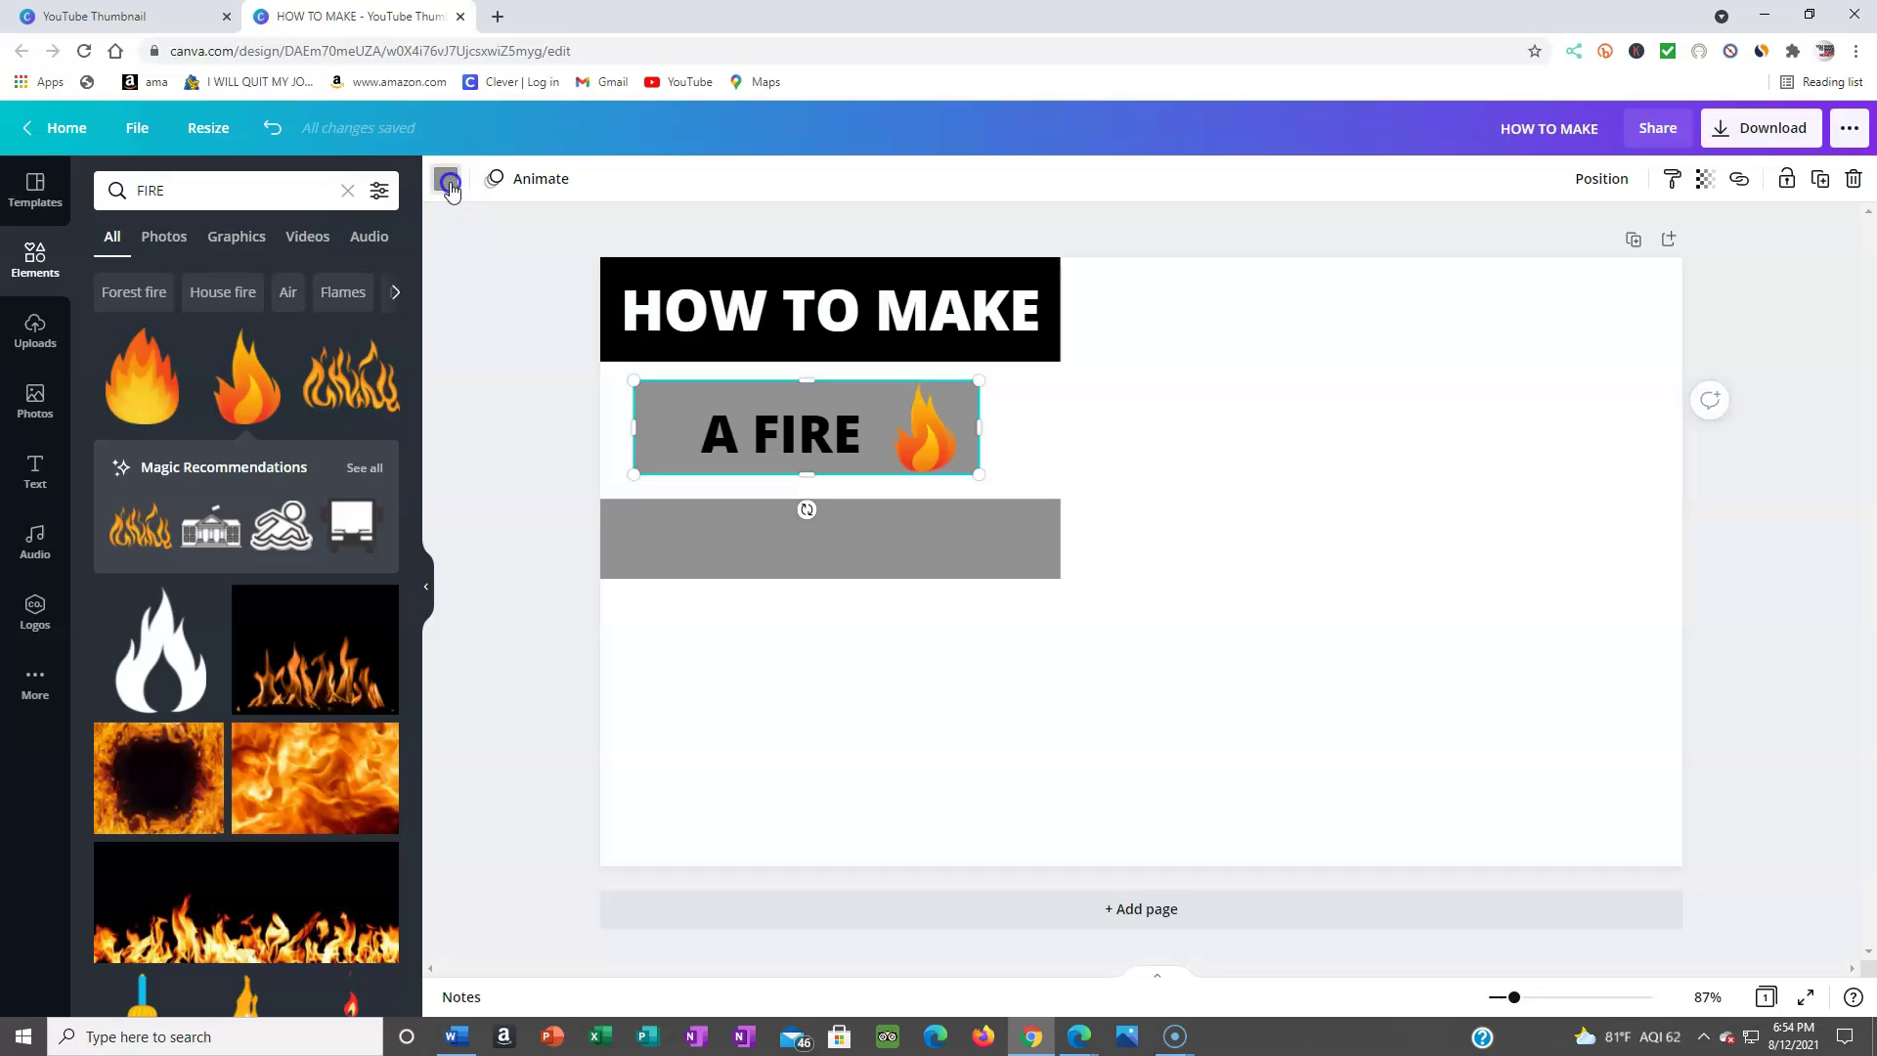
click(447, 177)
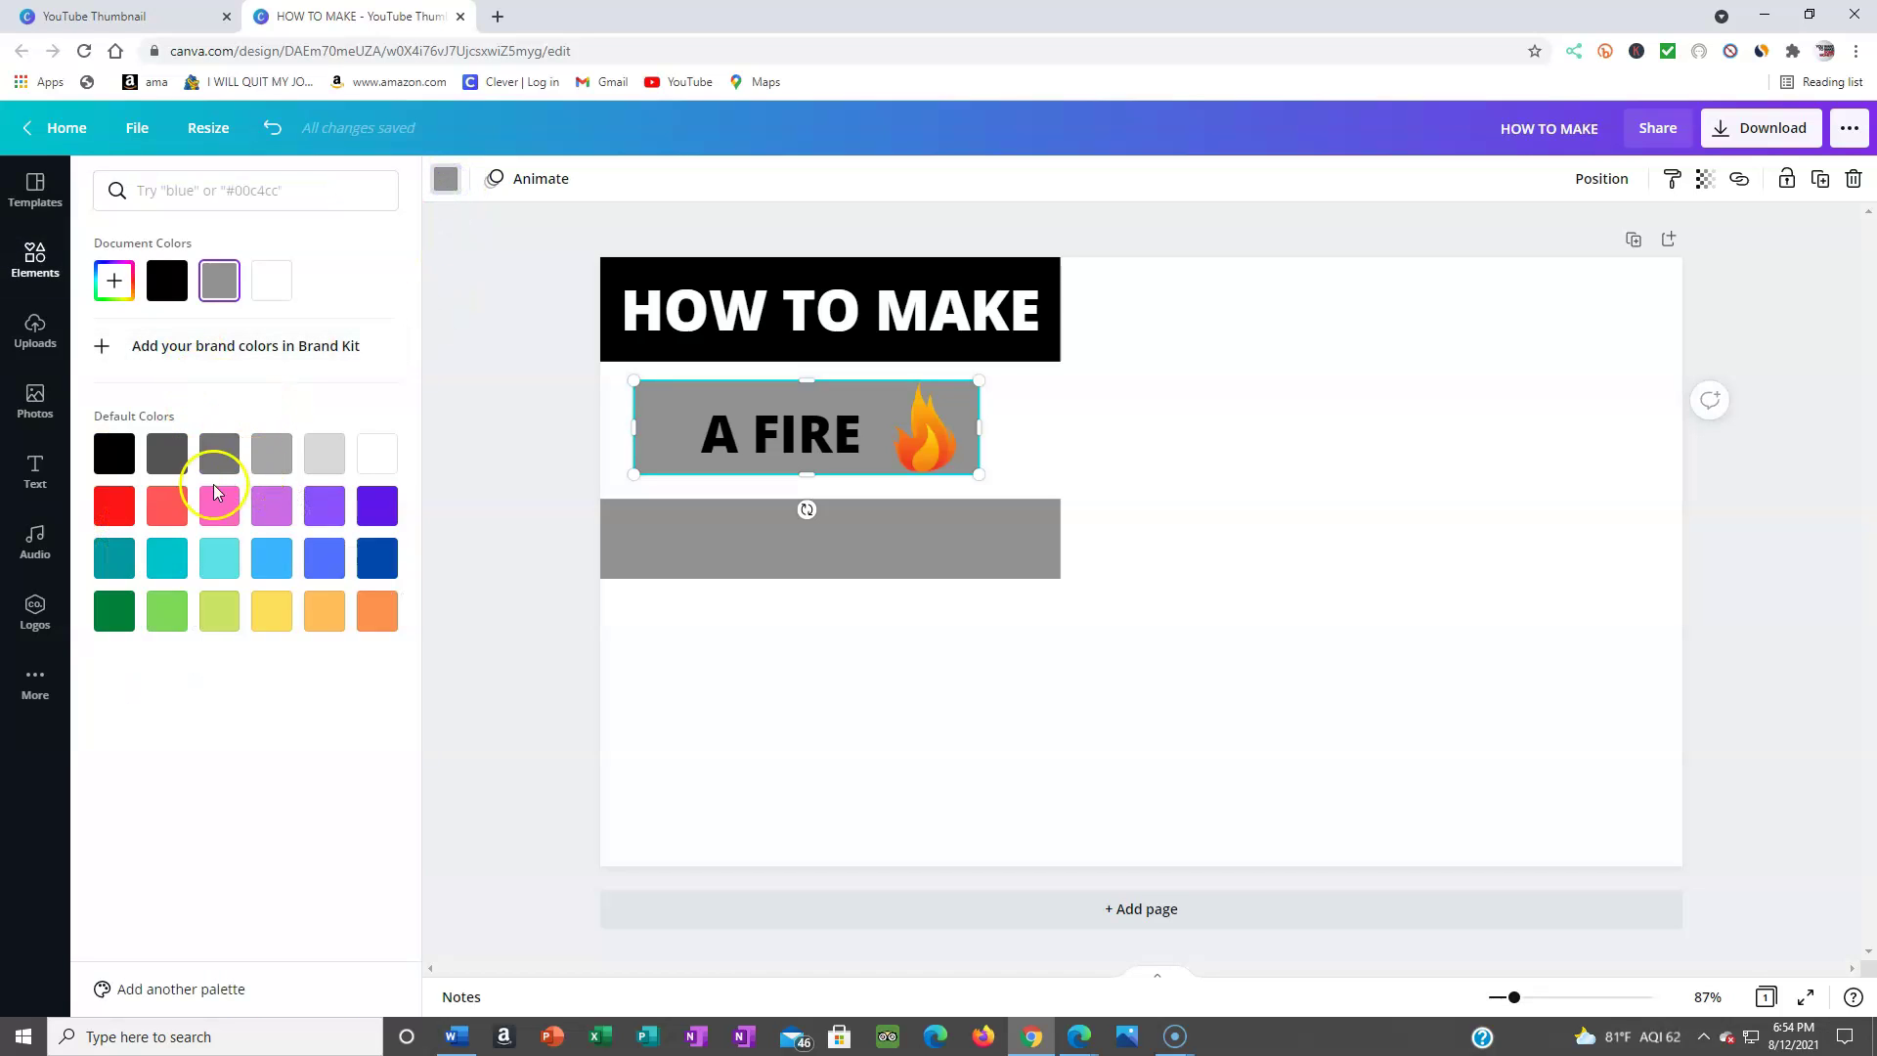
click(117, 507)
click(1340, 398)
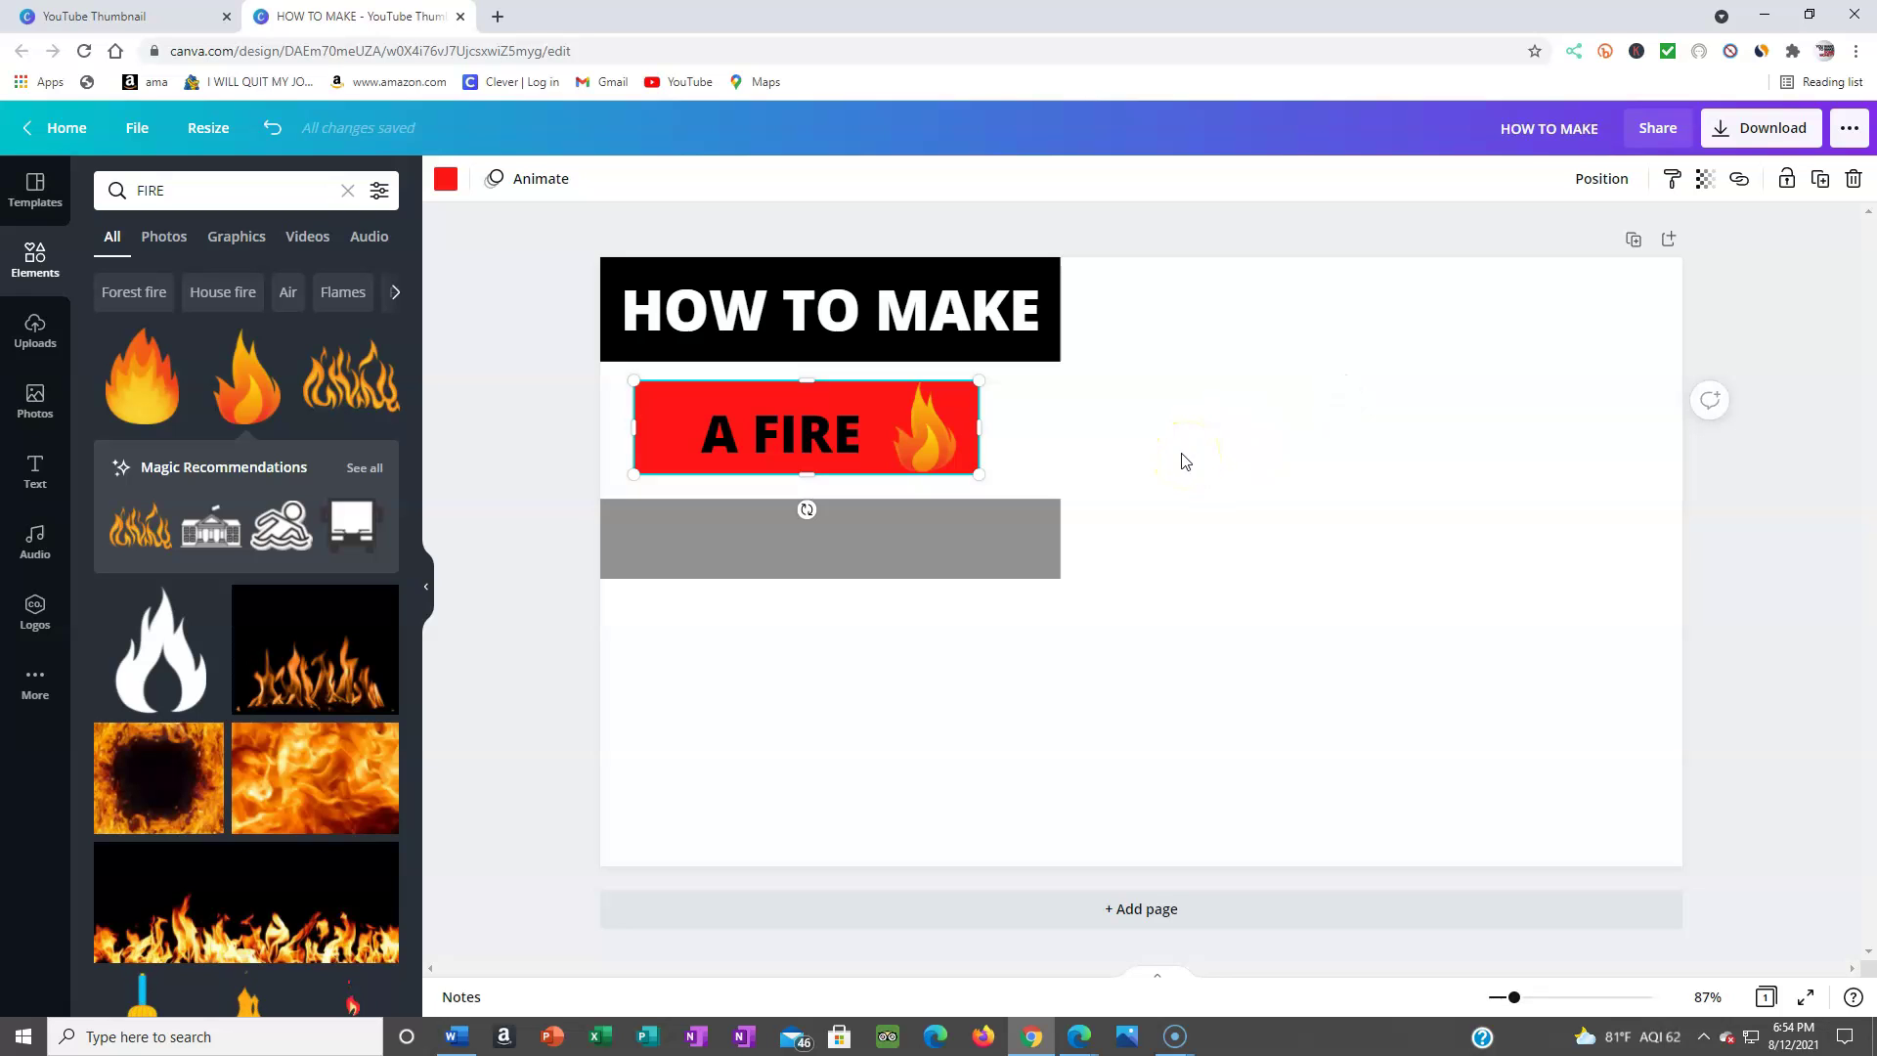
Step: Move the A FIRE text back inside the red banner
click(882, 449)
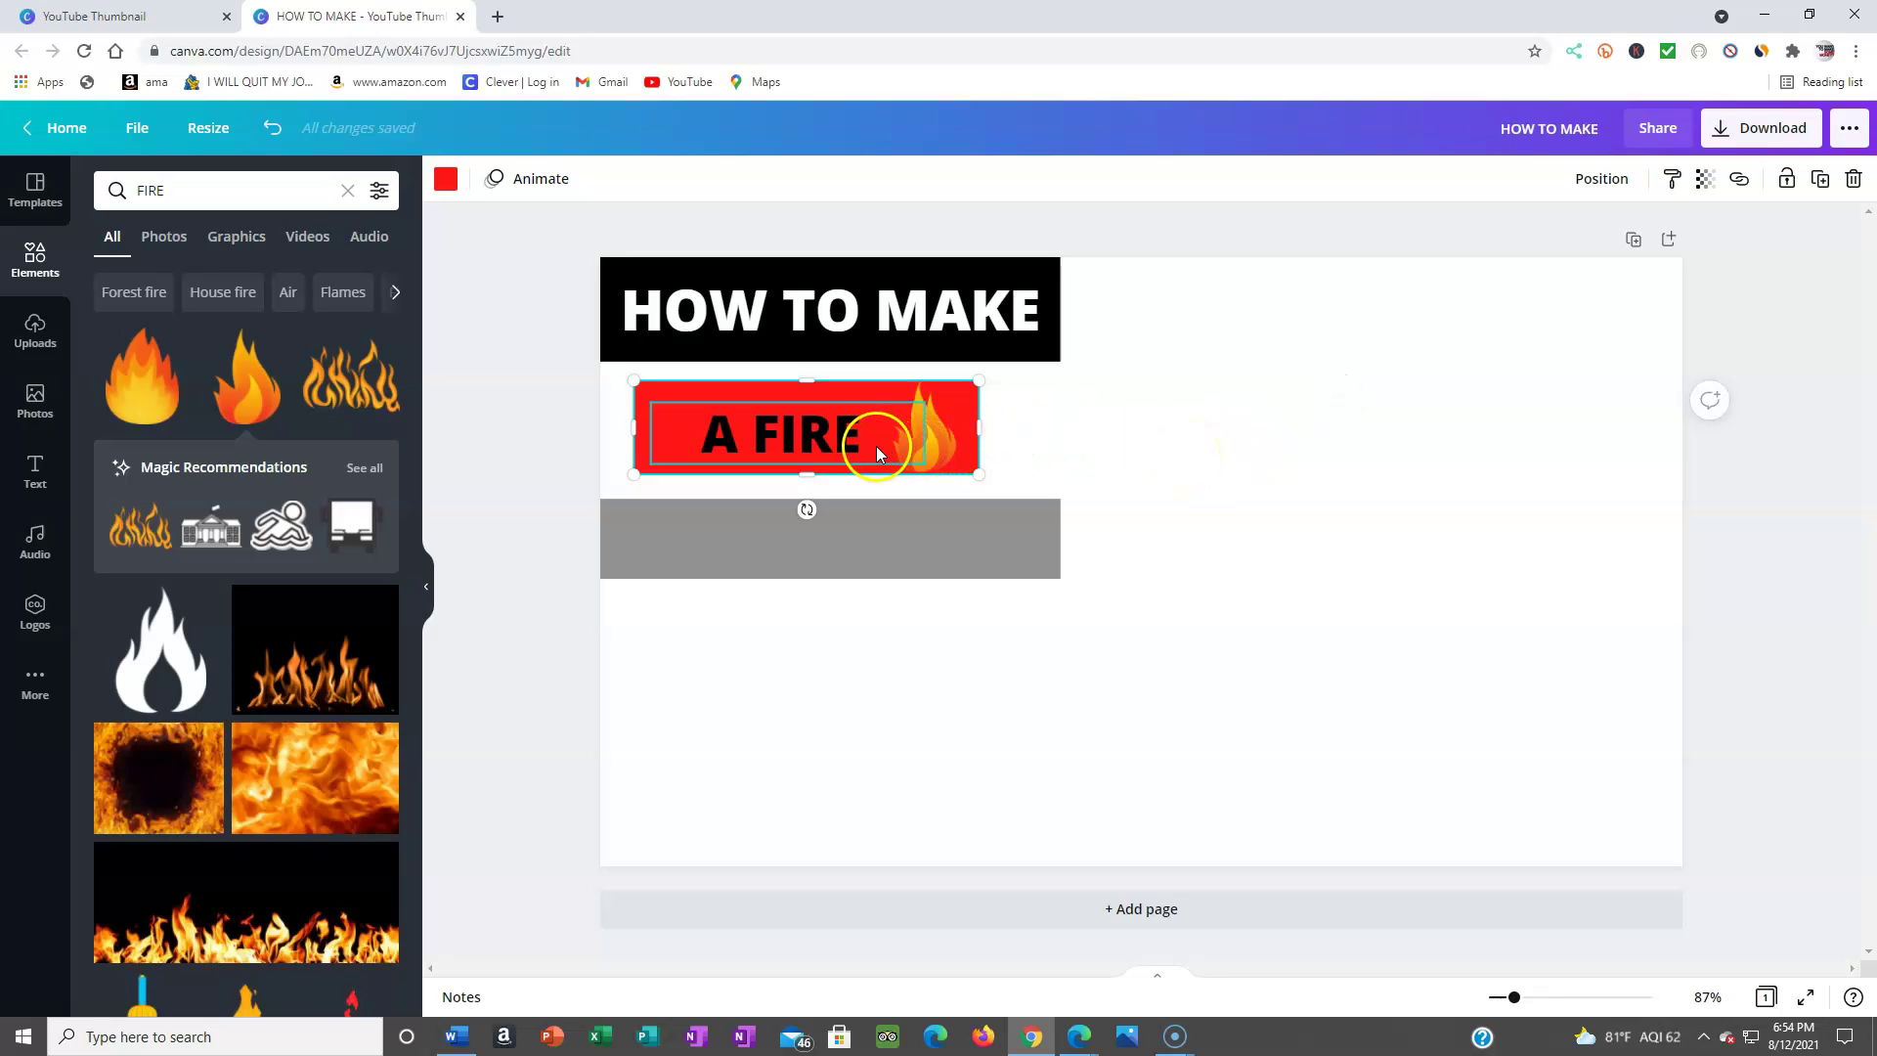
double_click(863, 442)
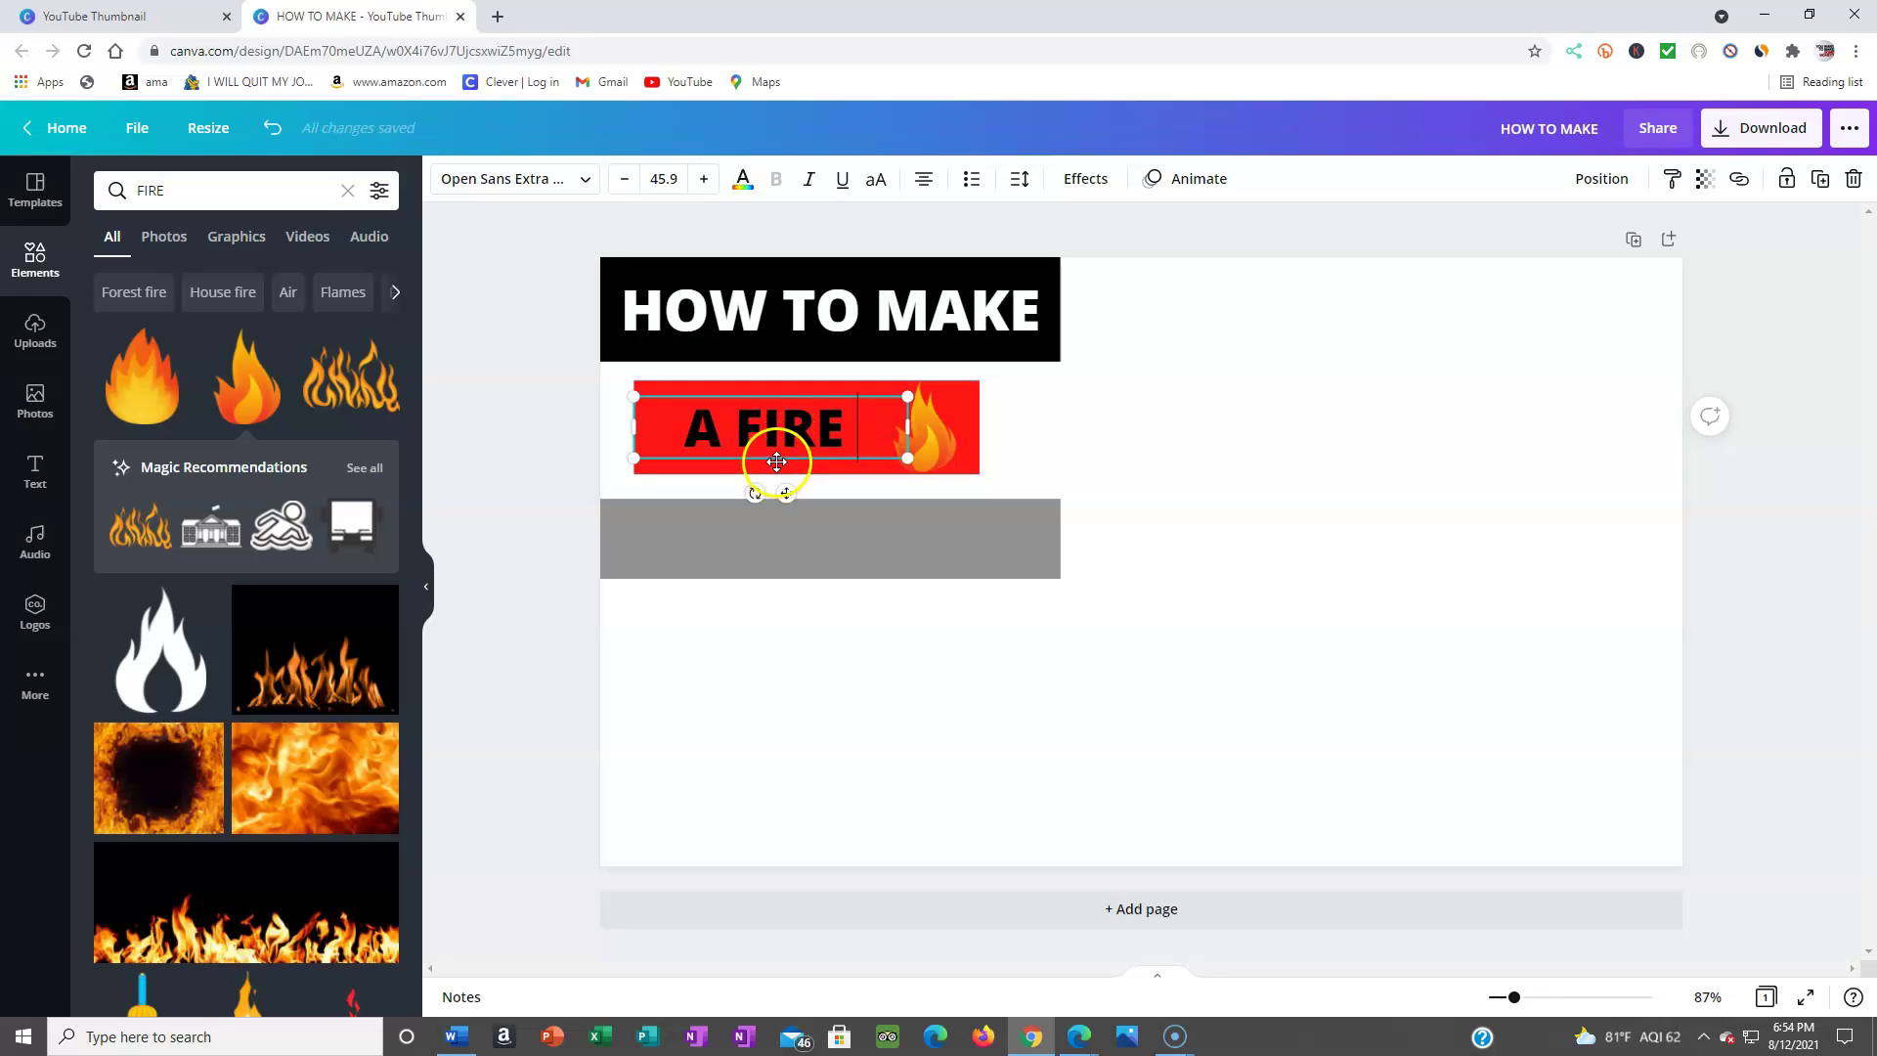
drag(777, 457, 1338, 372)
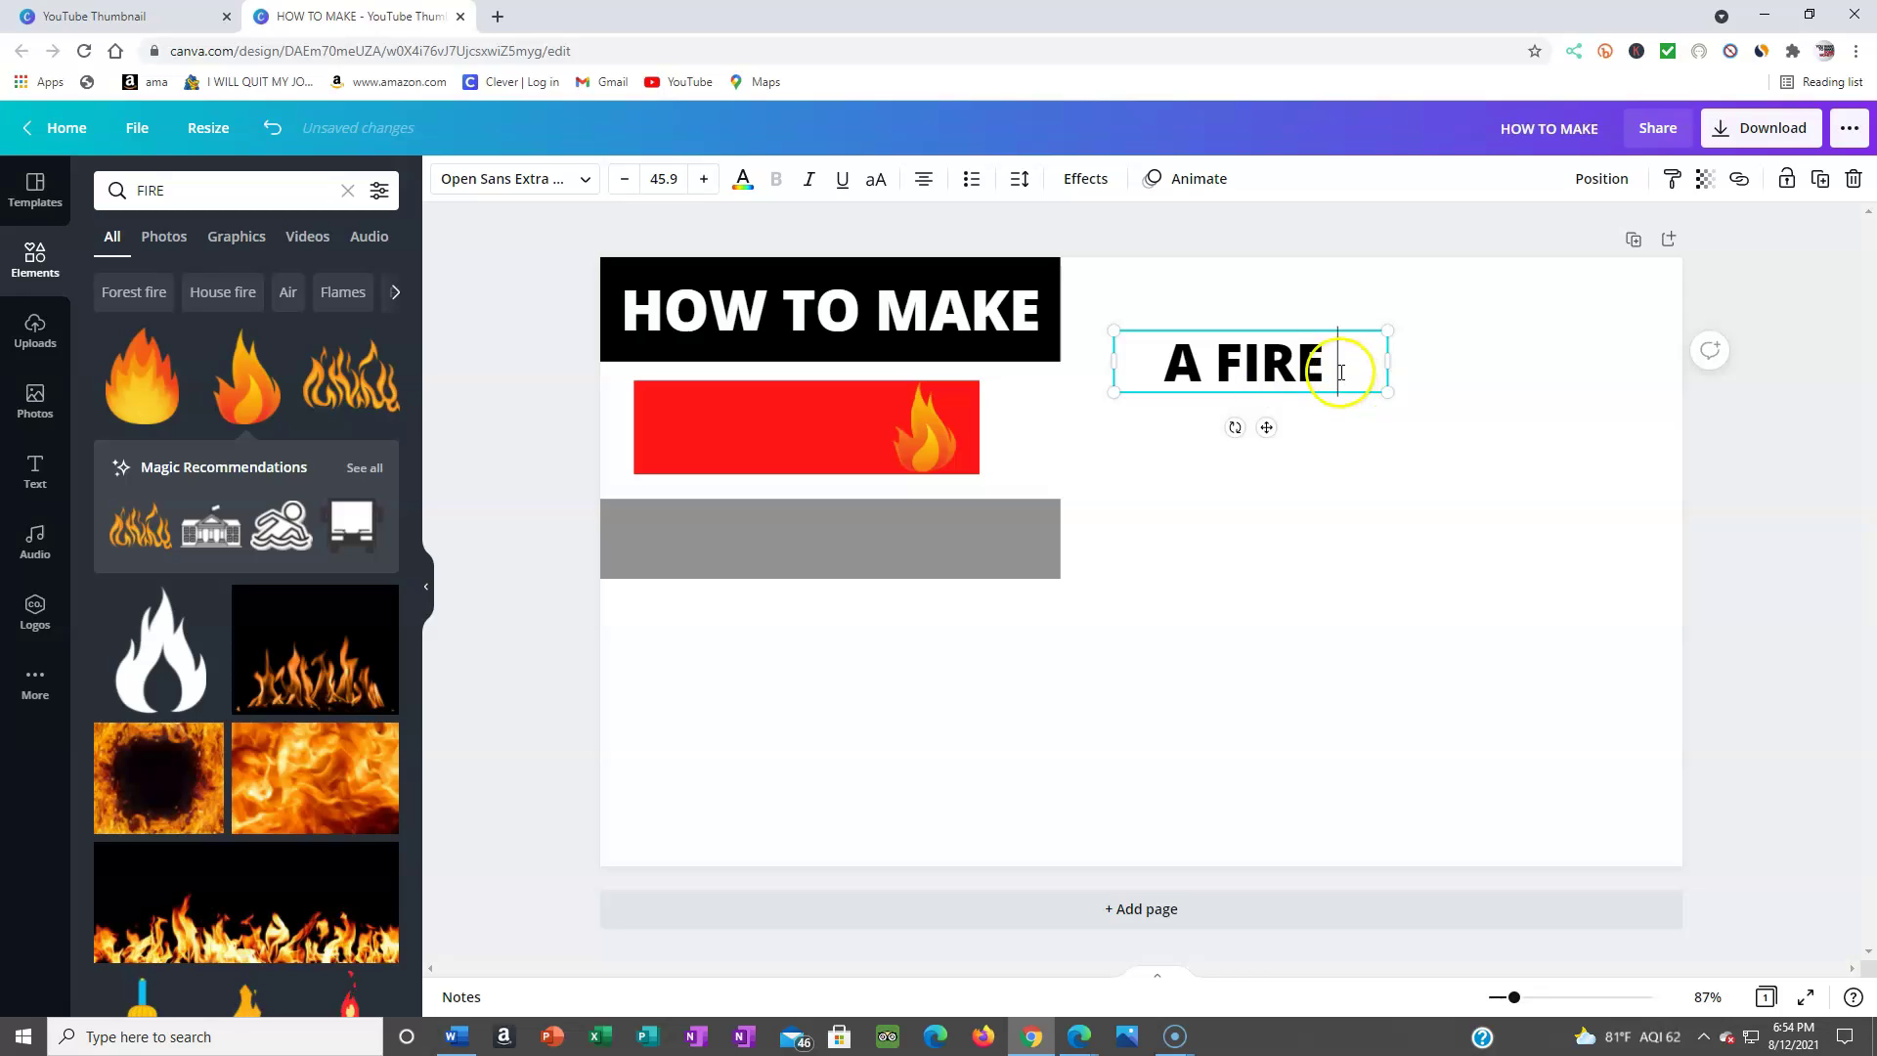
mouse_move(1267, 428)
mouse_down()
mouse_move(861, 489)
mouse_move(795, 470)
mouse_up()
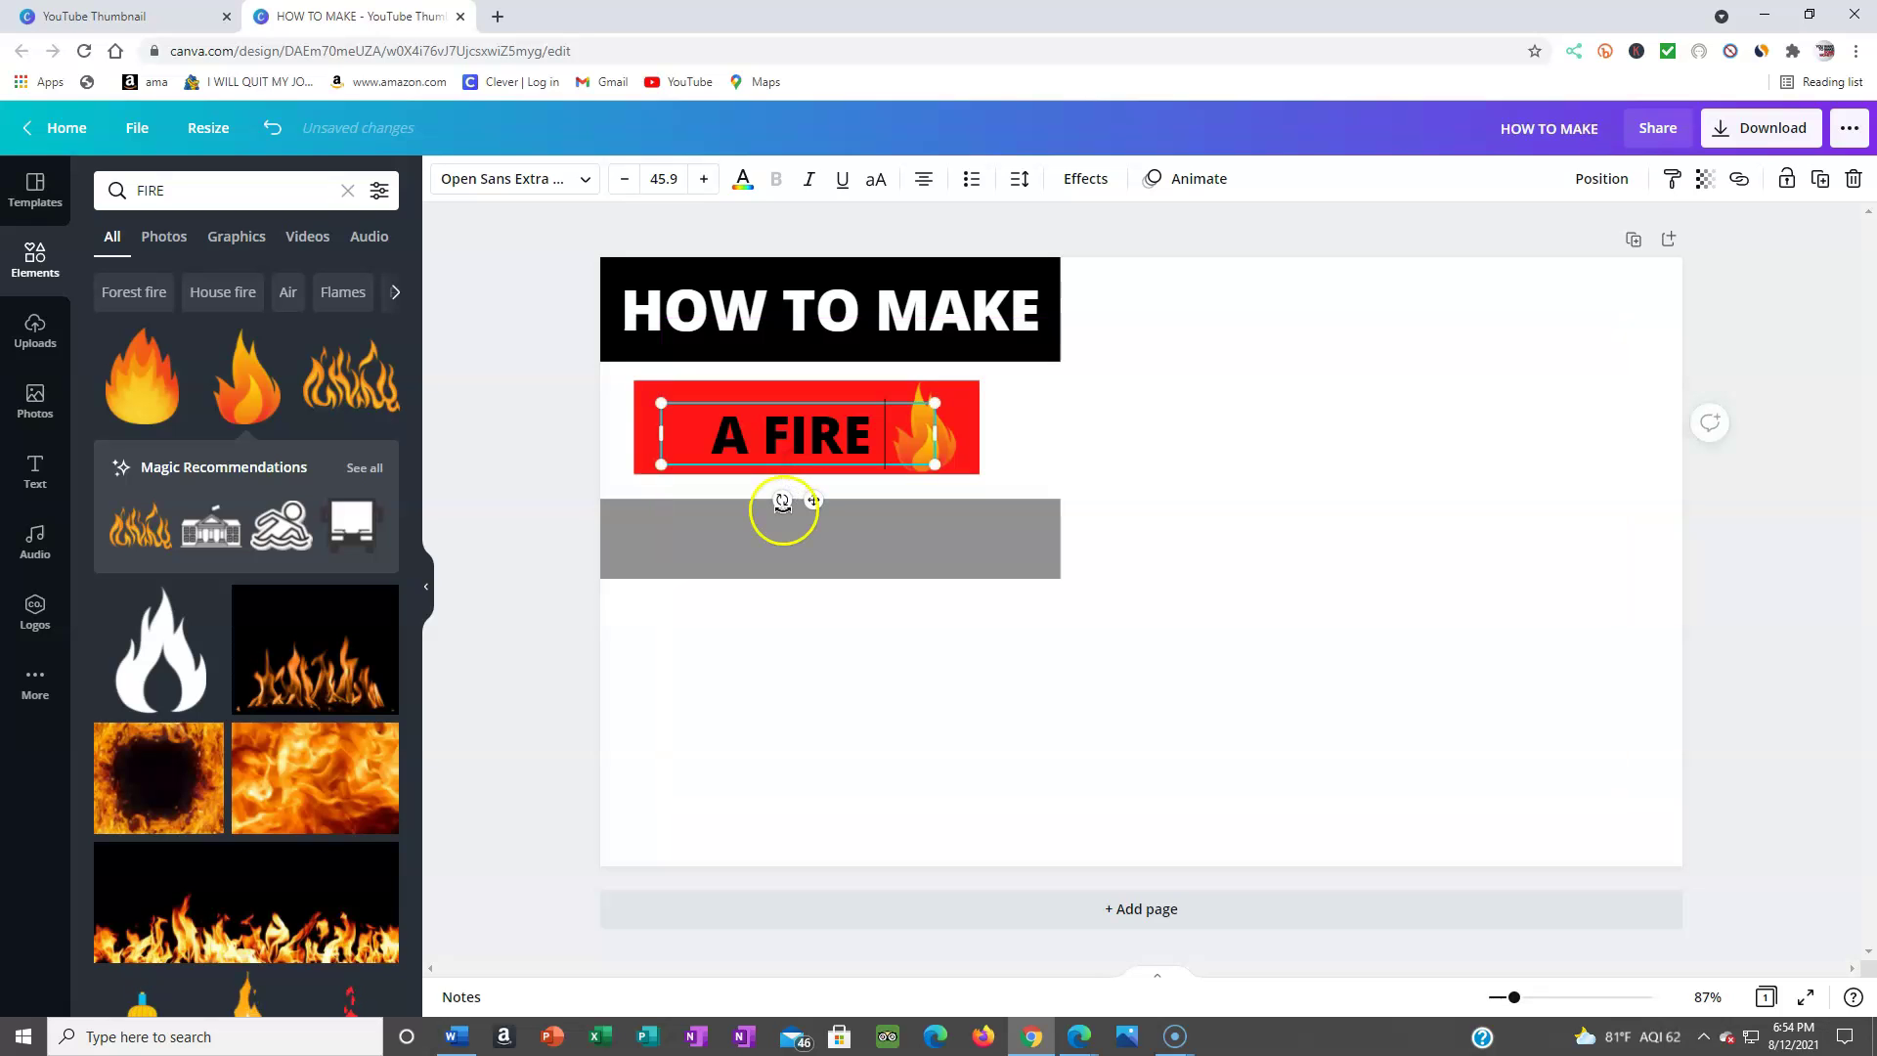
click(1358, 353)
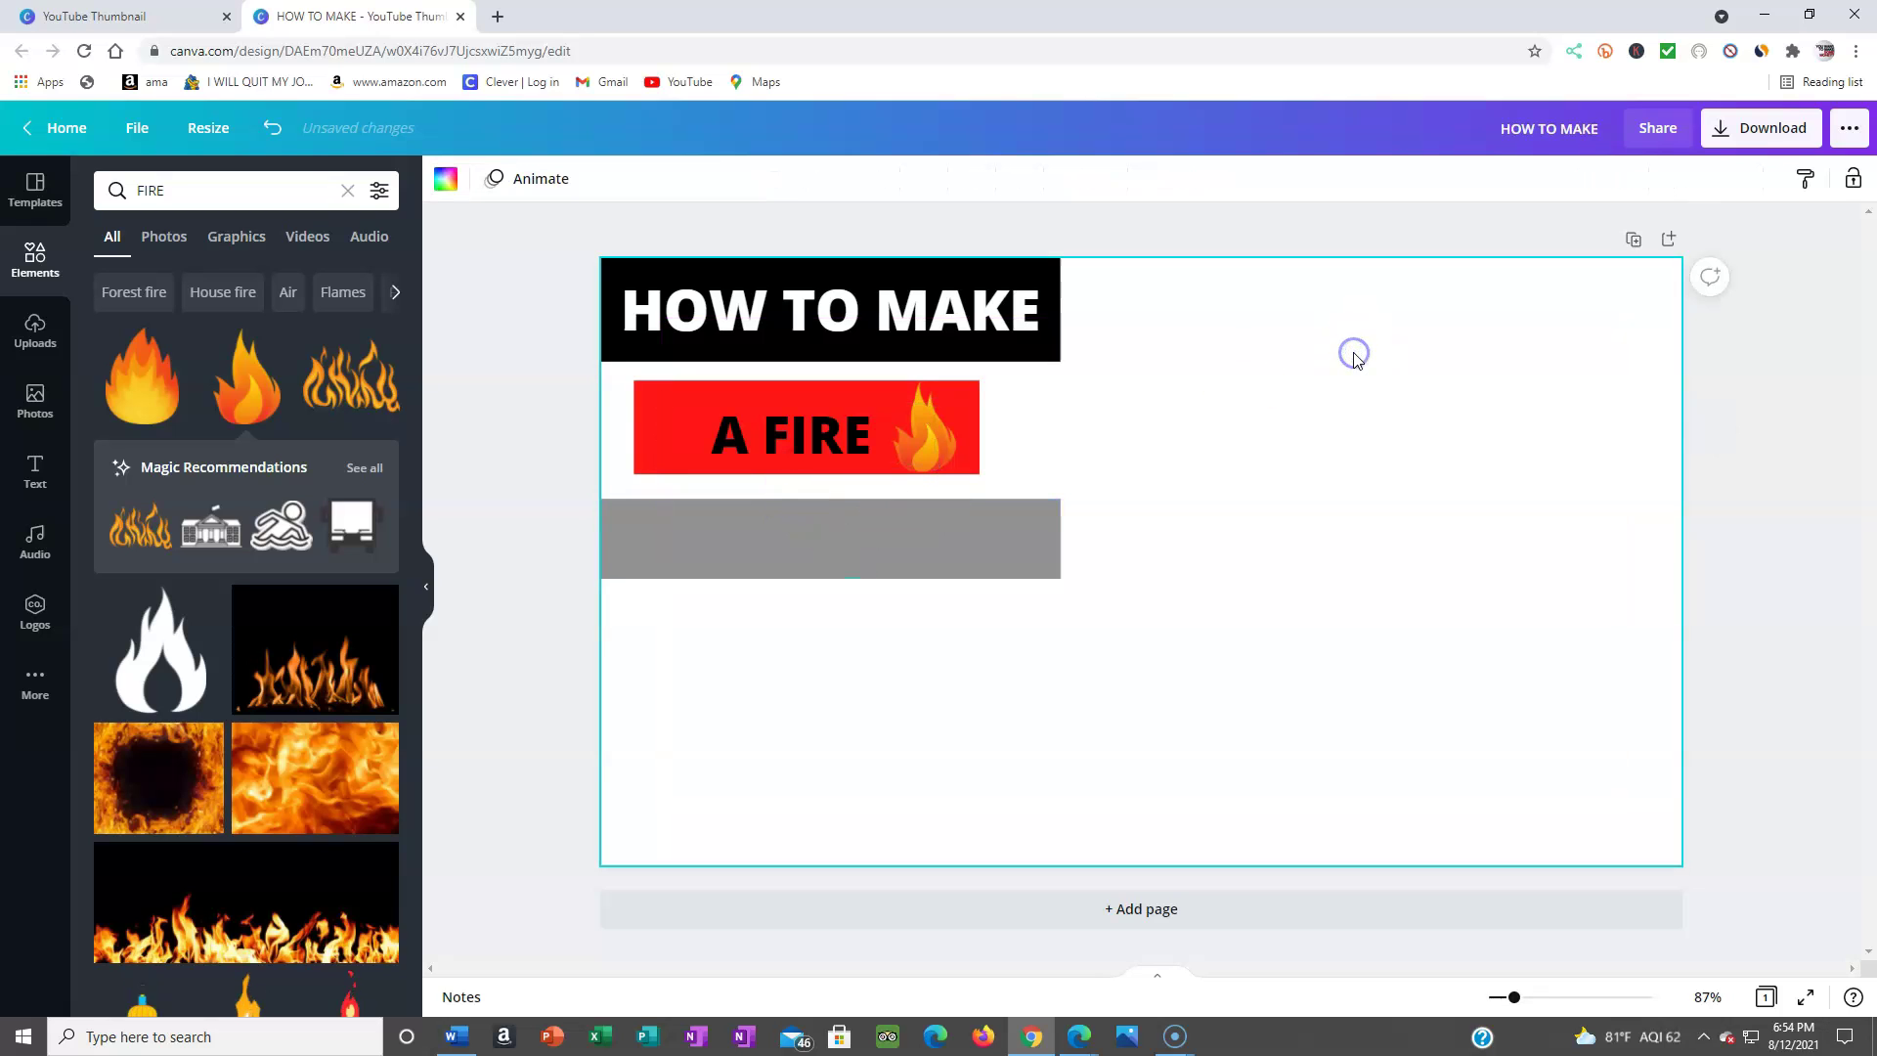
Step: Recolour the A FIRE lettering with the default yellow swatch
click(878, 449)
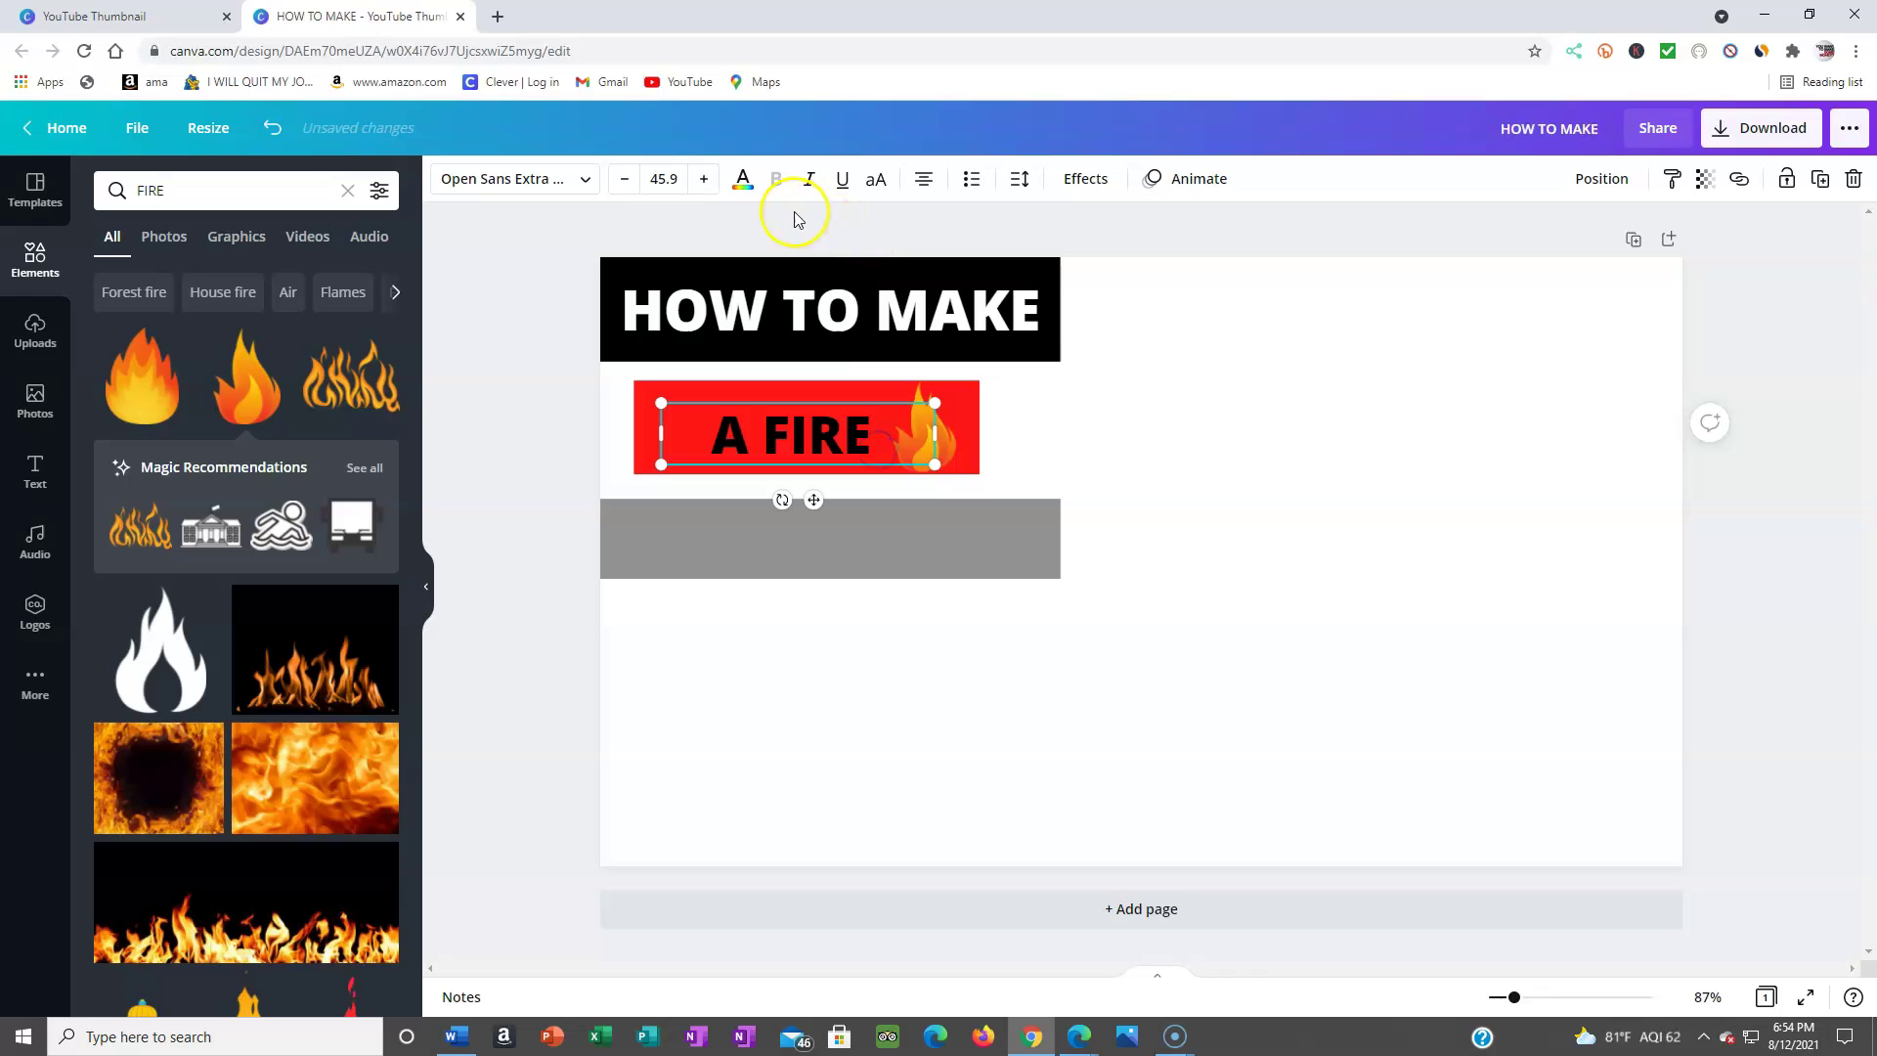
click(743, 183)
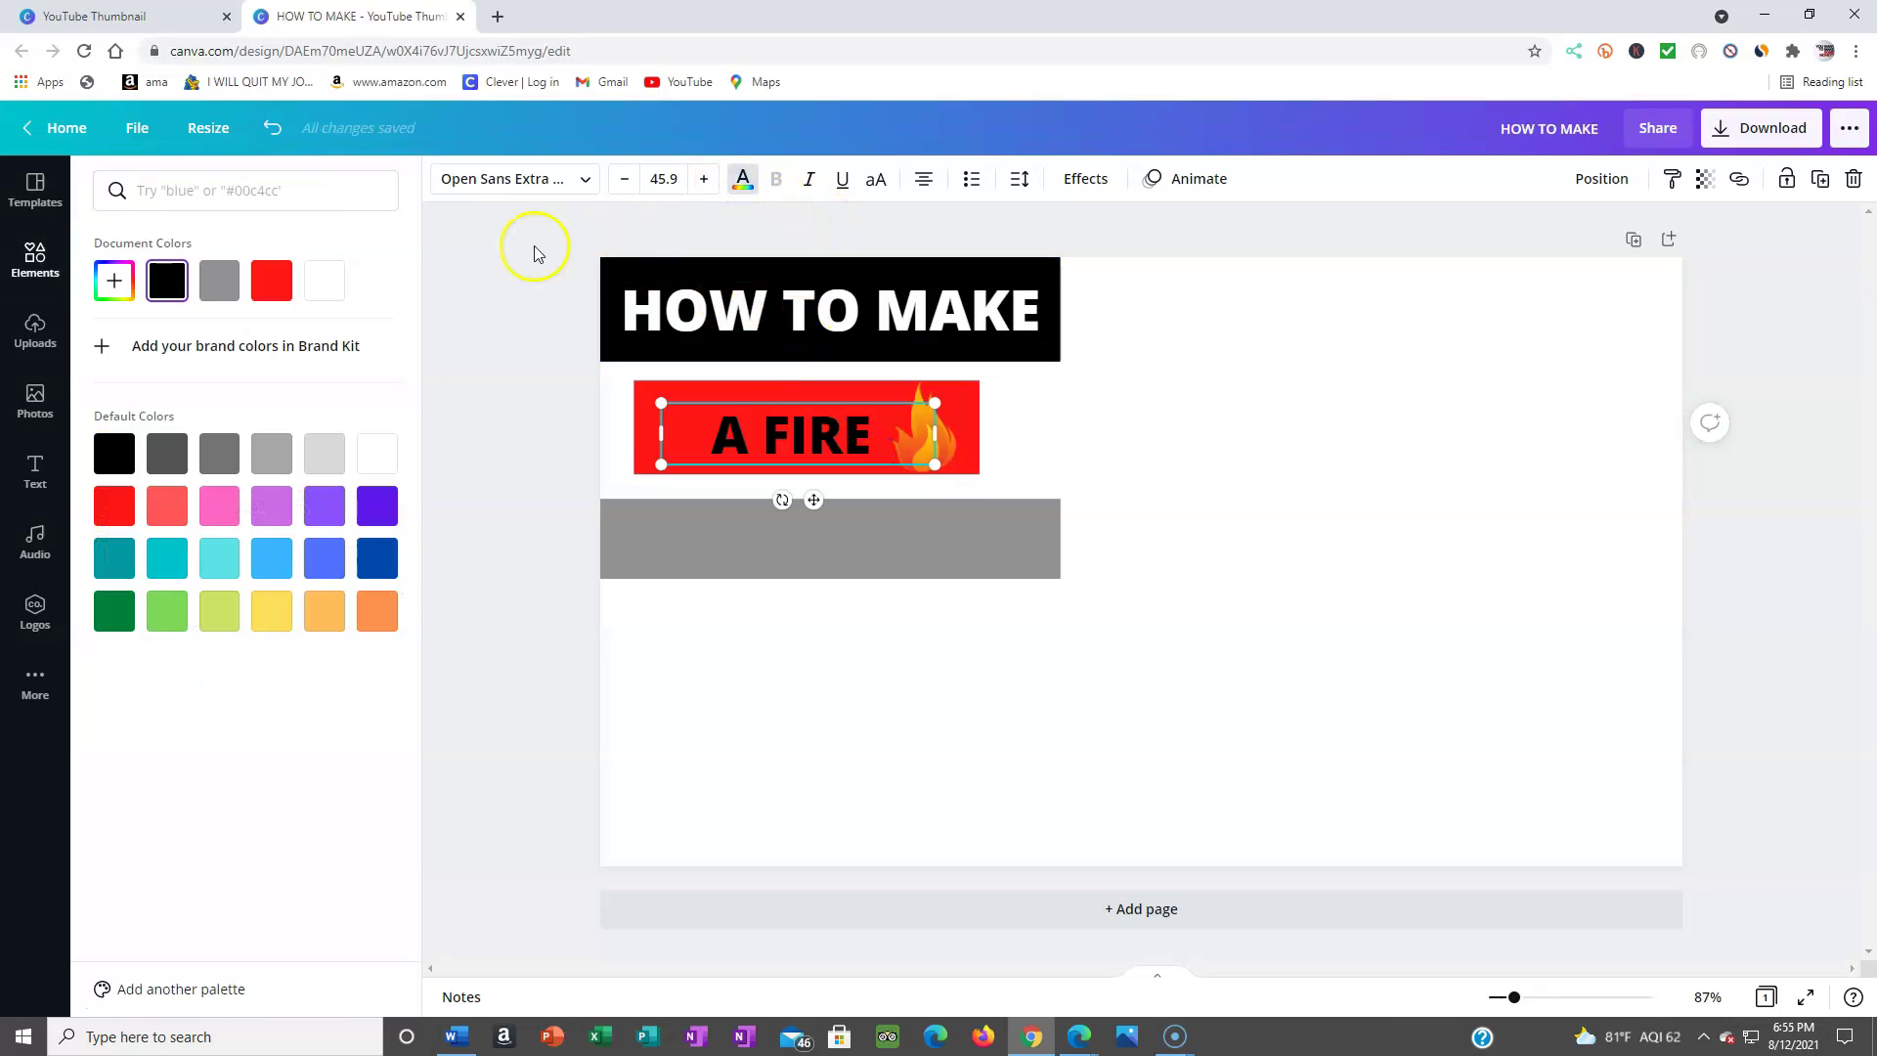
click(271, 610)
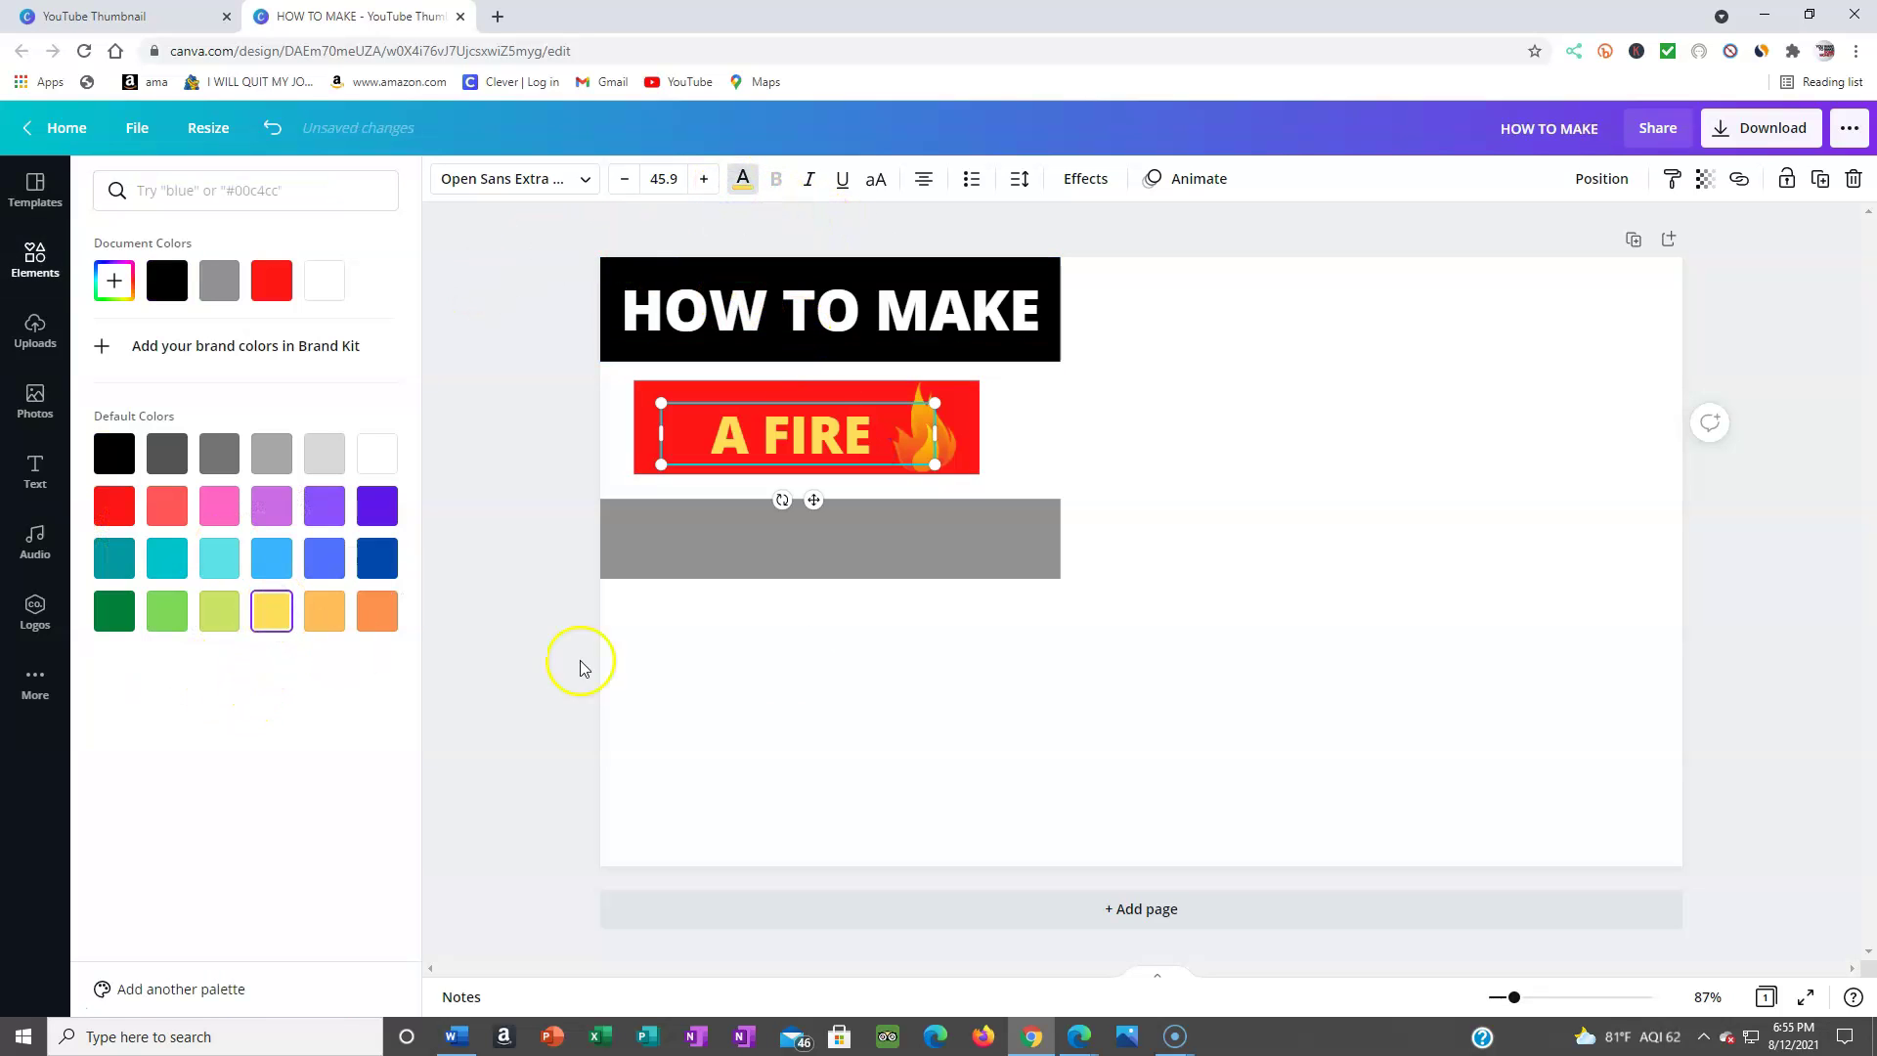
click(1358, 511)
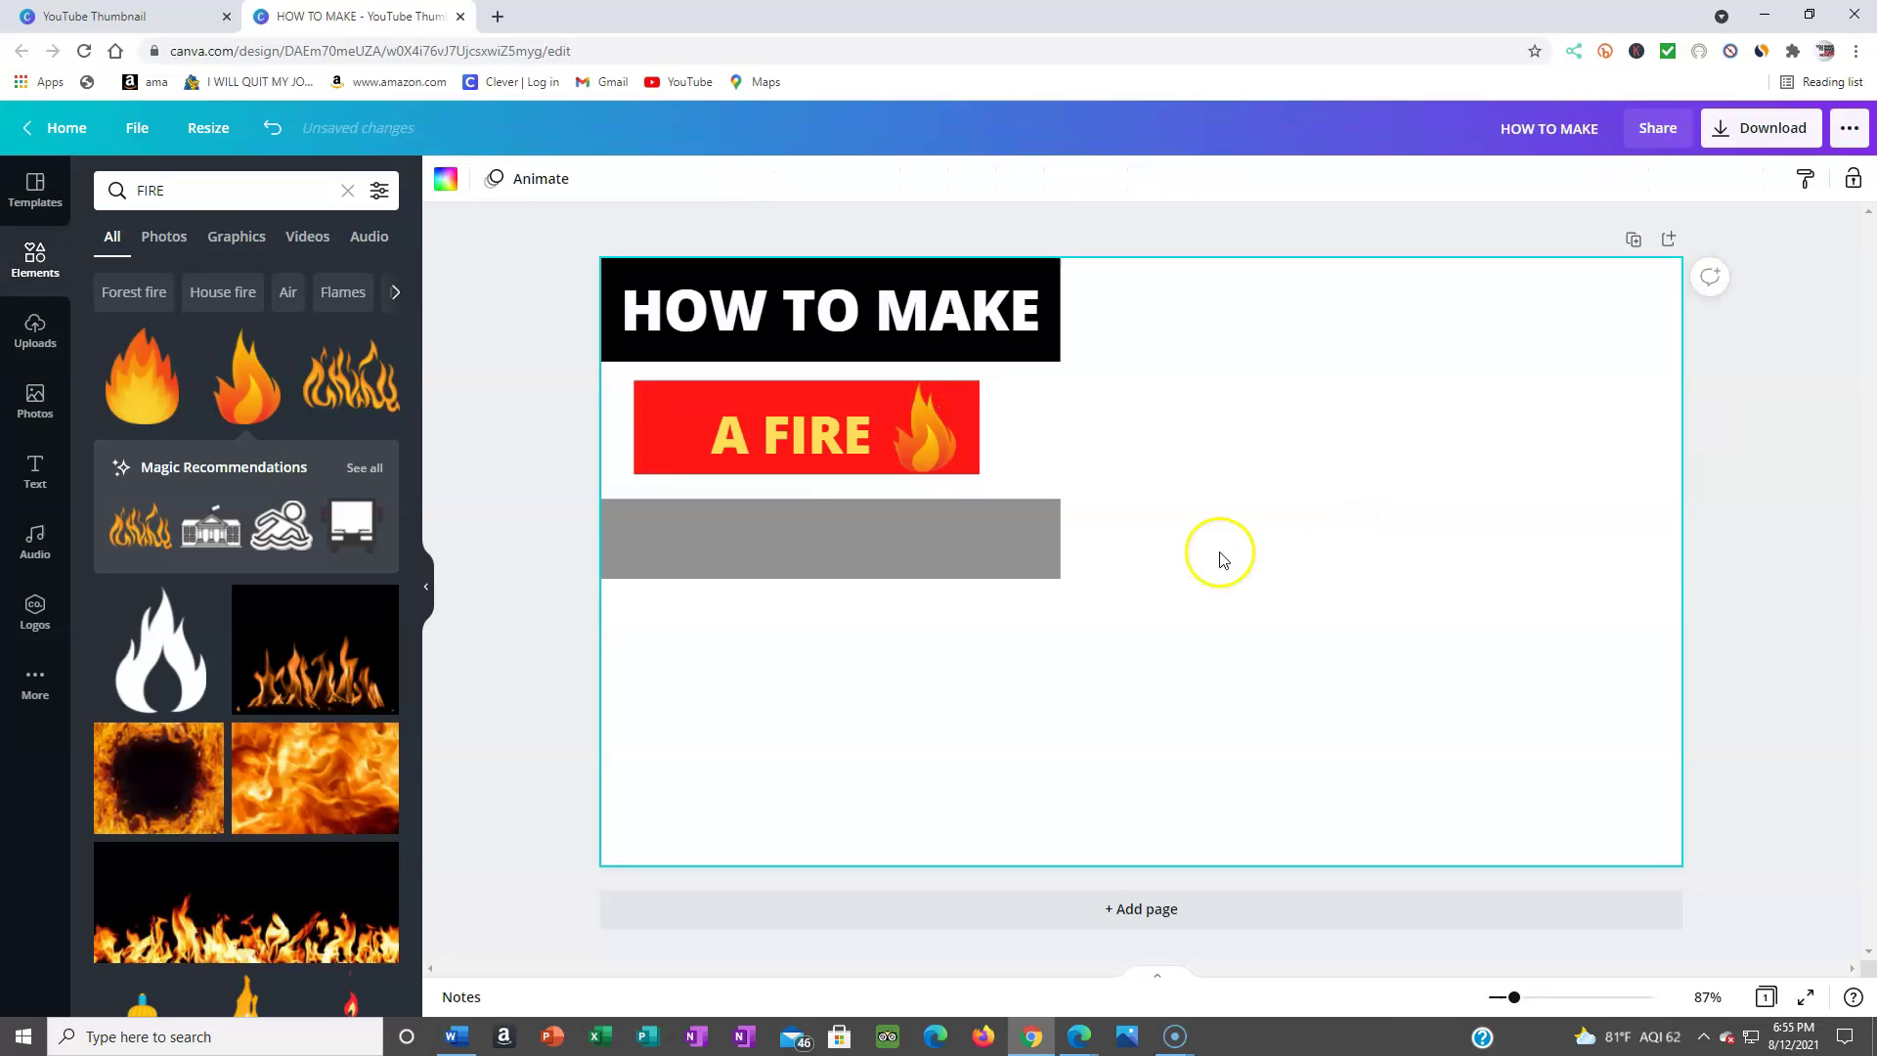
Step: Change the bottom grey bar's fill to black
click(1002, 547)
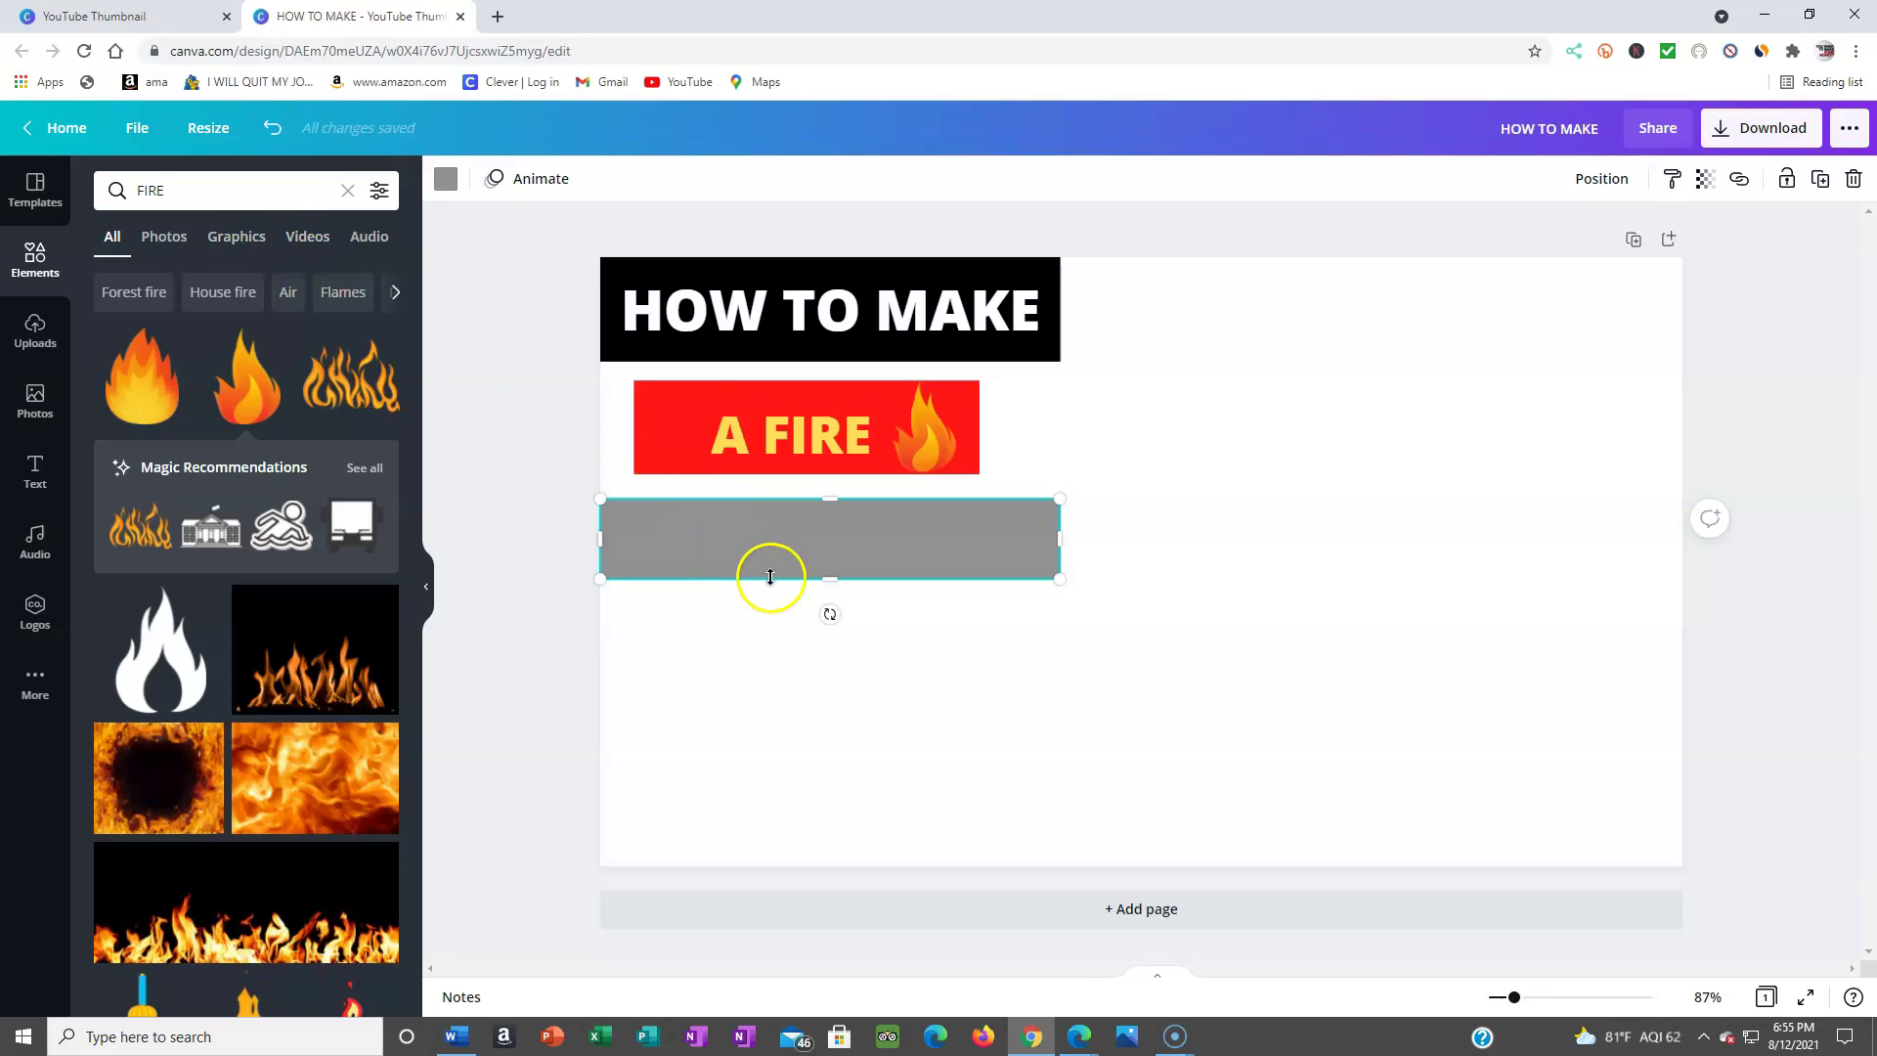
click(446, 177)
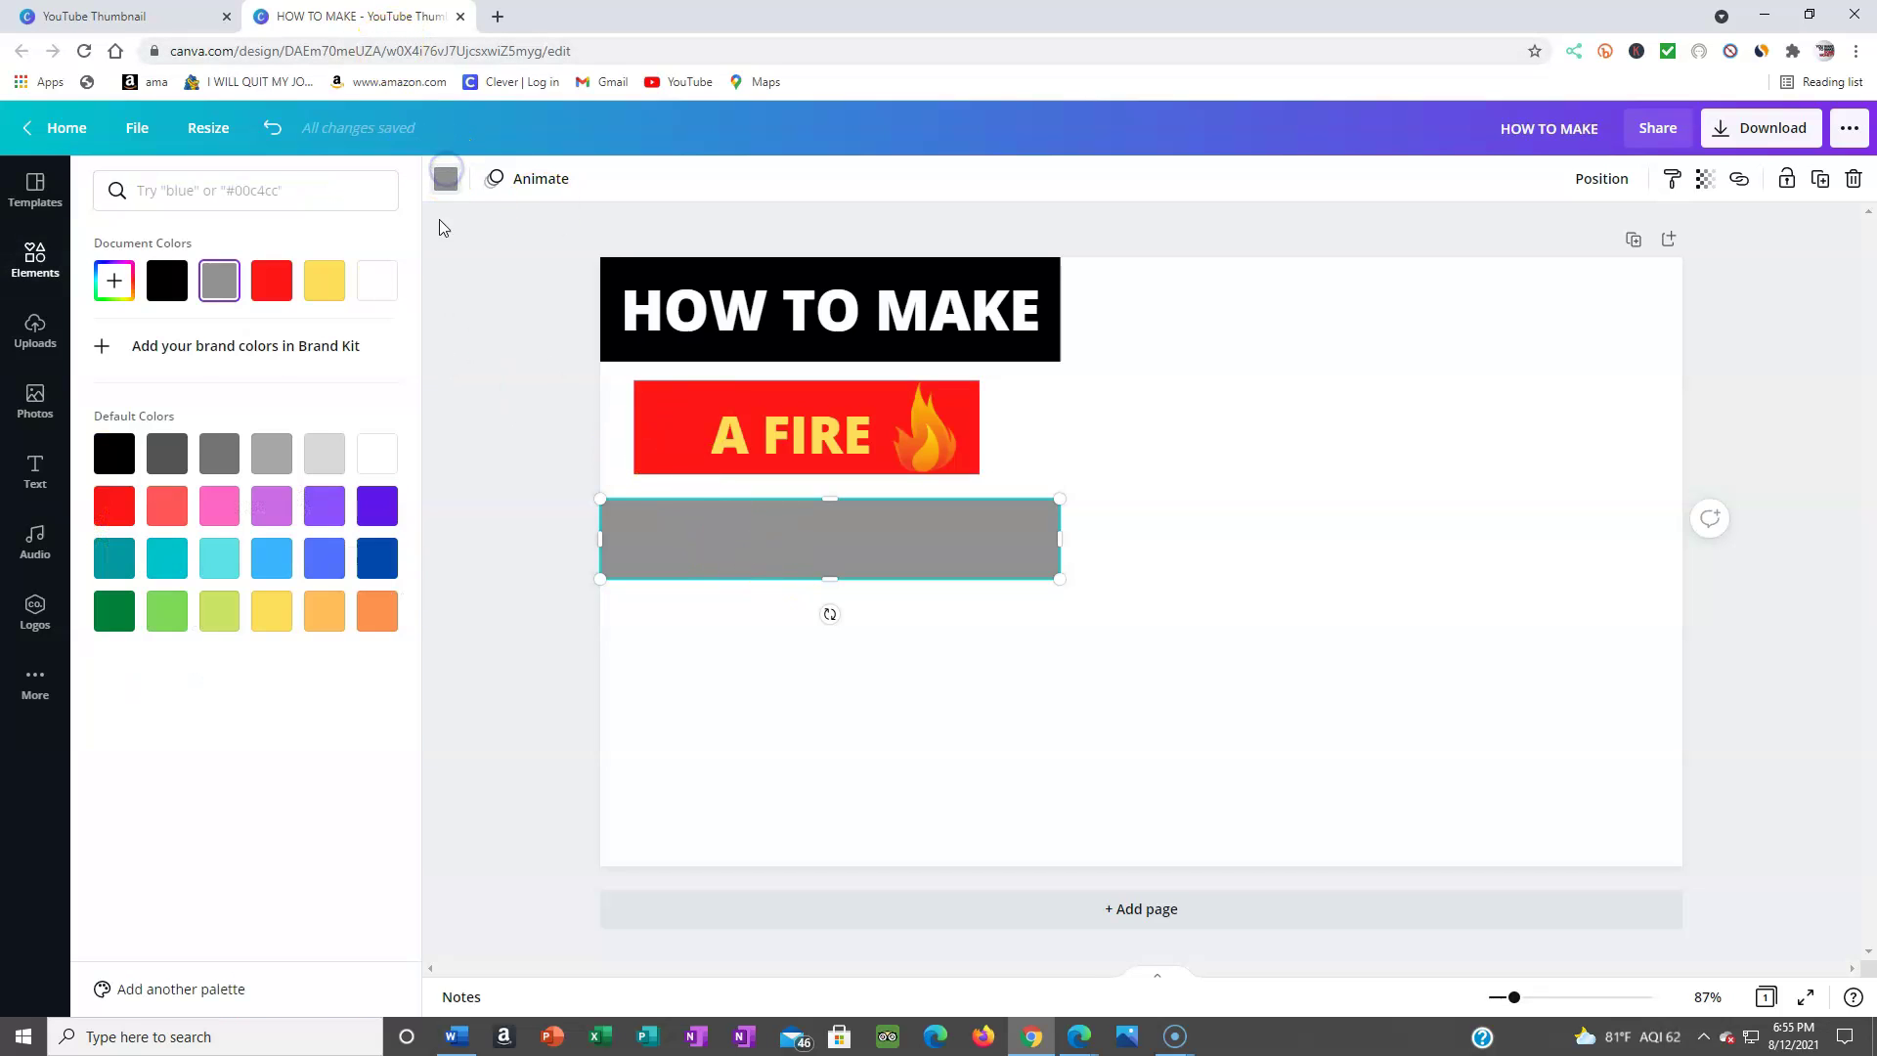
click(119, 449)
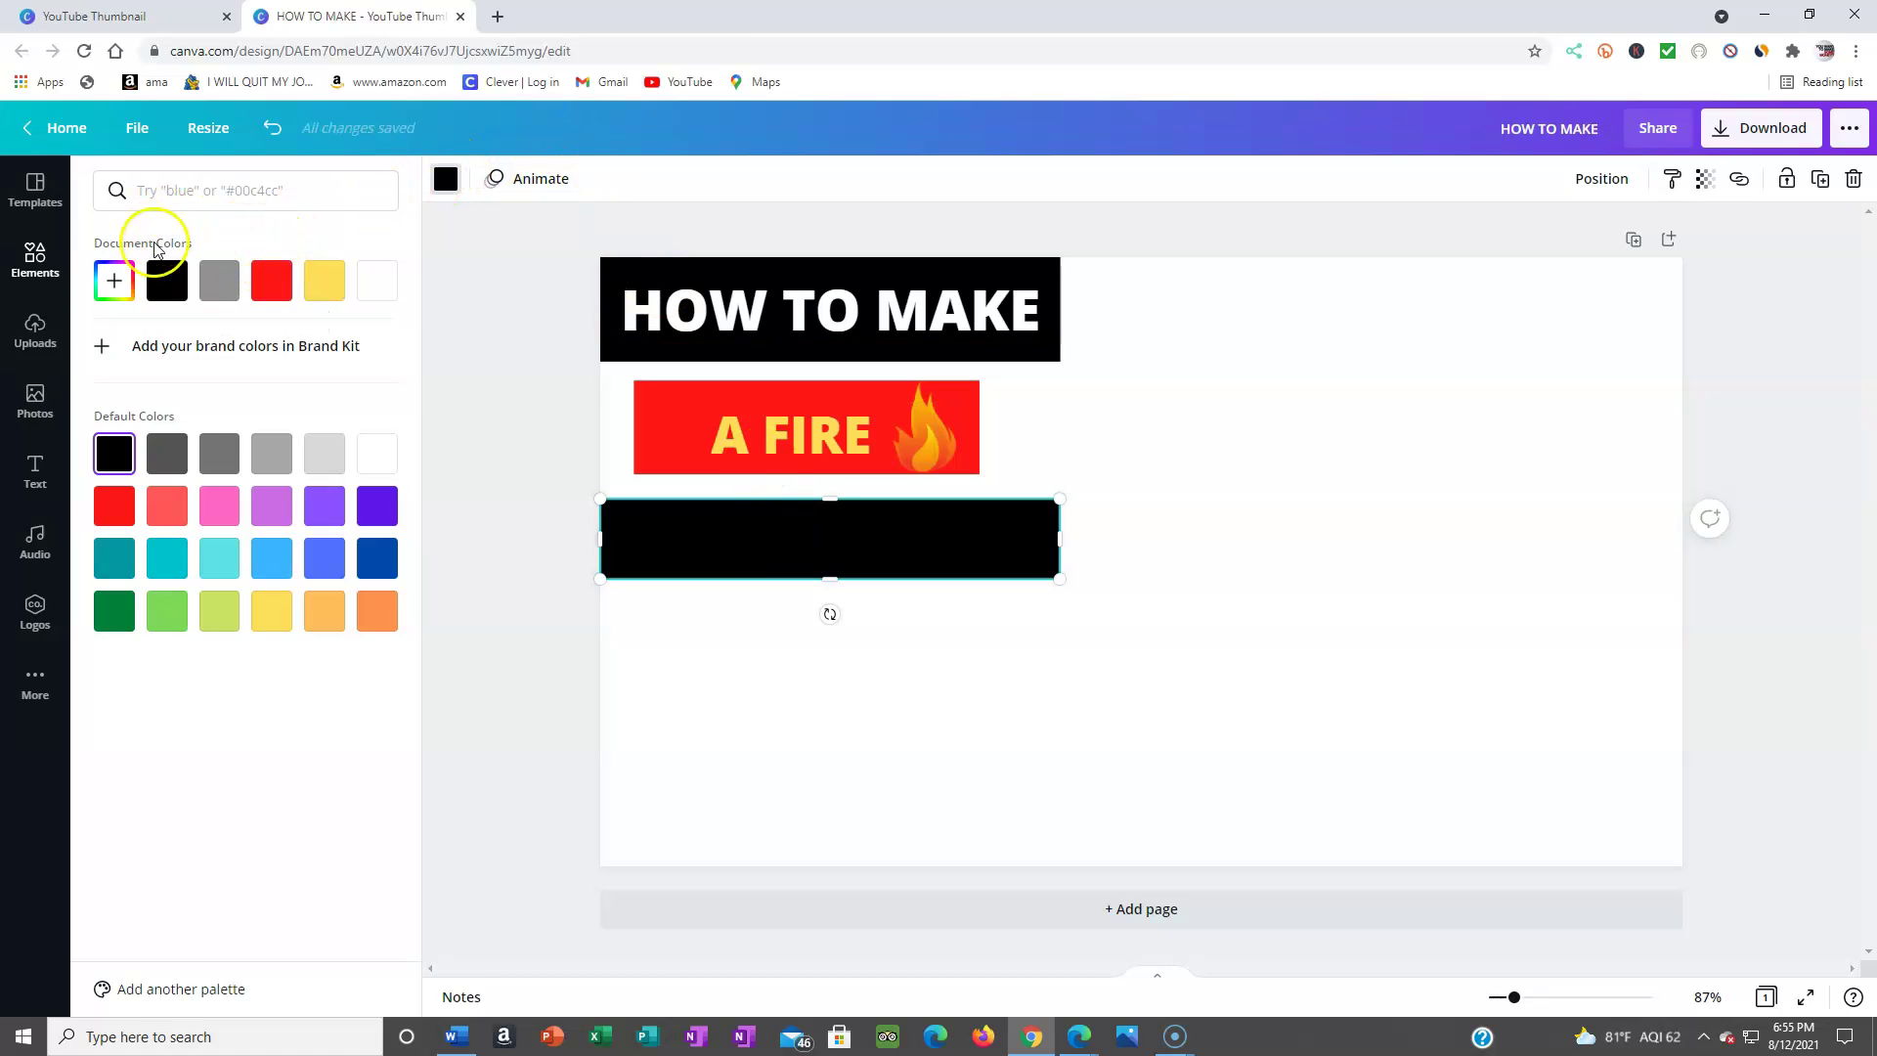
Step: Drop a default heading onto the third bar and keep its text white
click(44, 475)
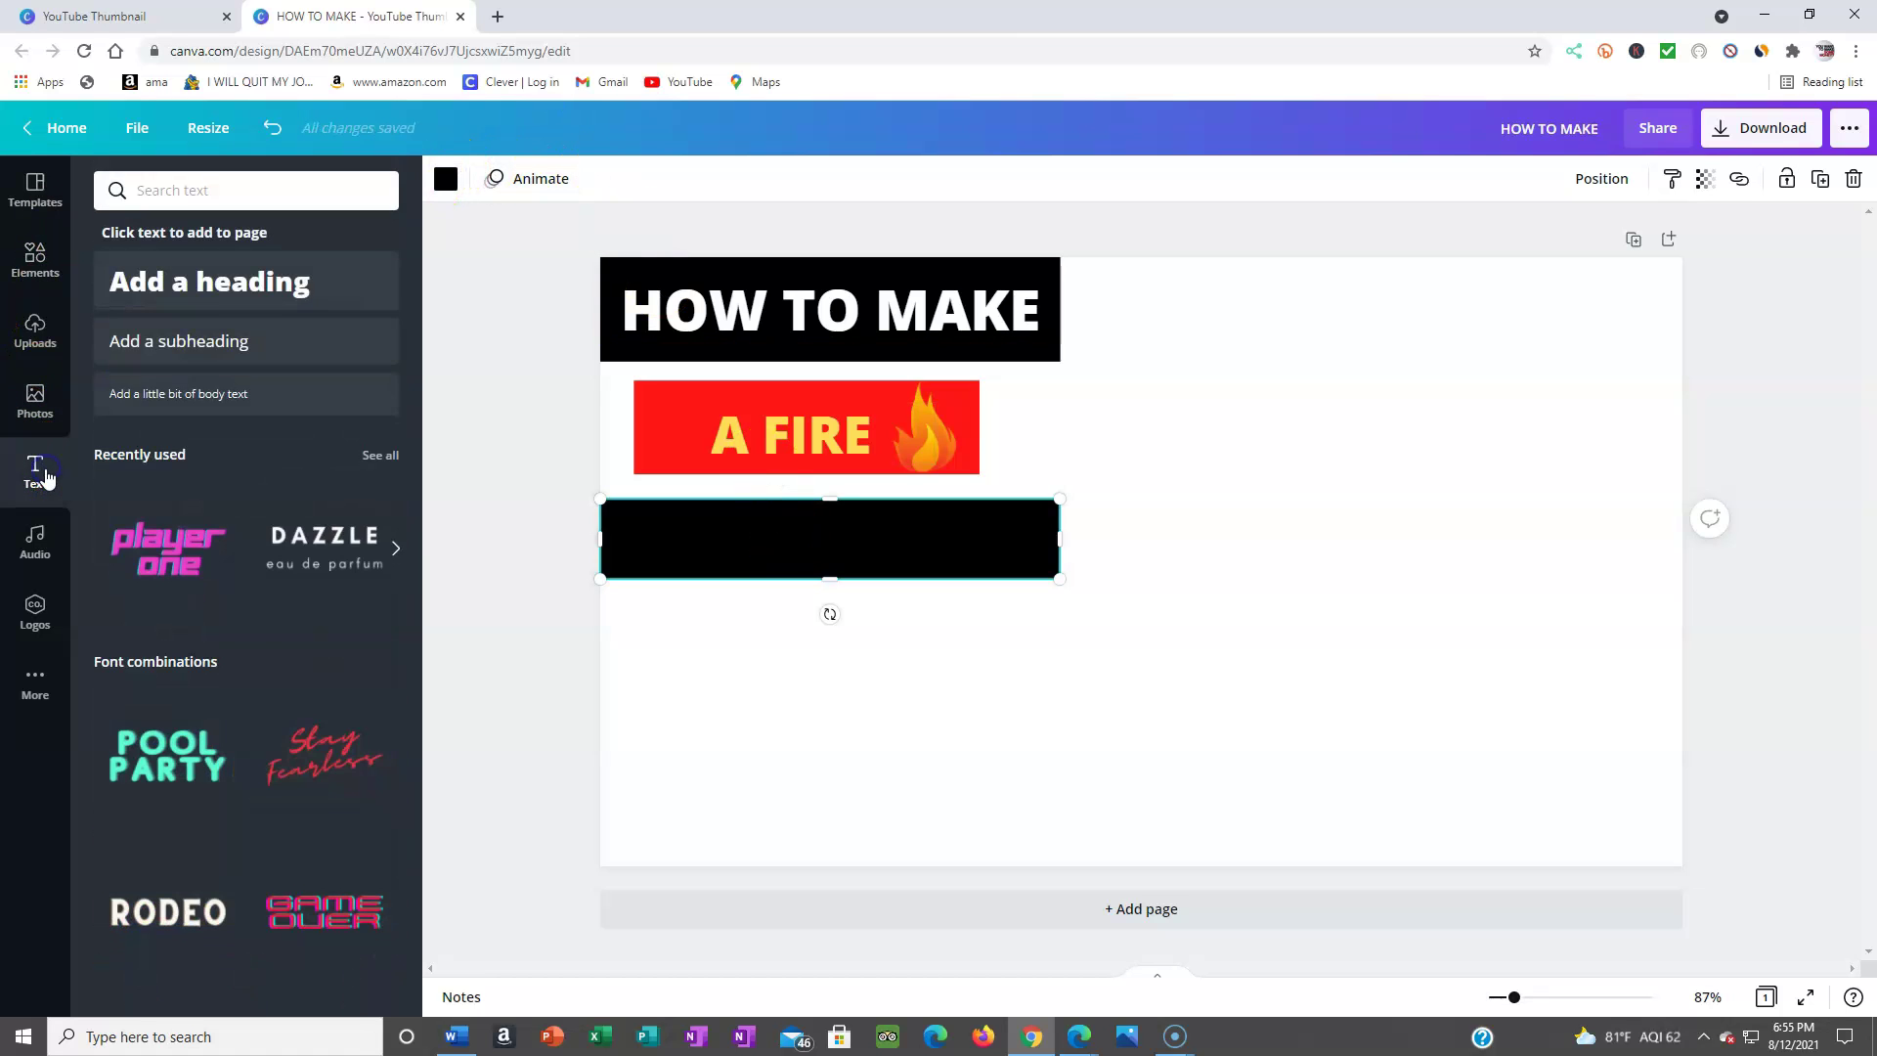
click(196, 299)
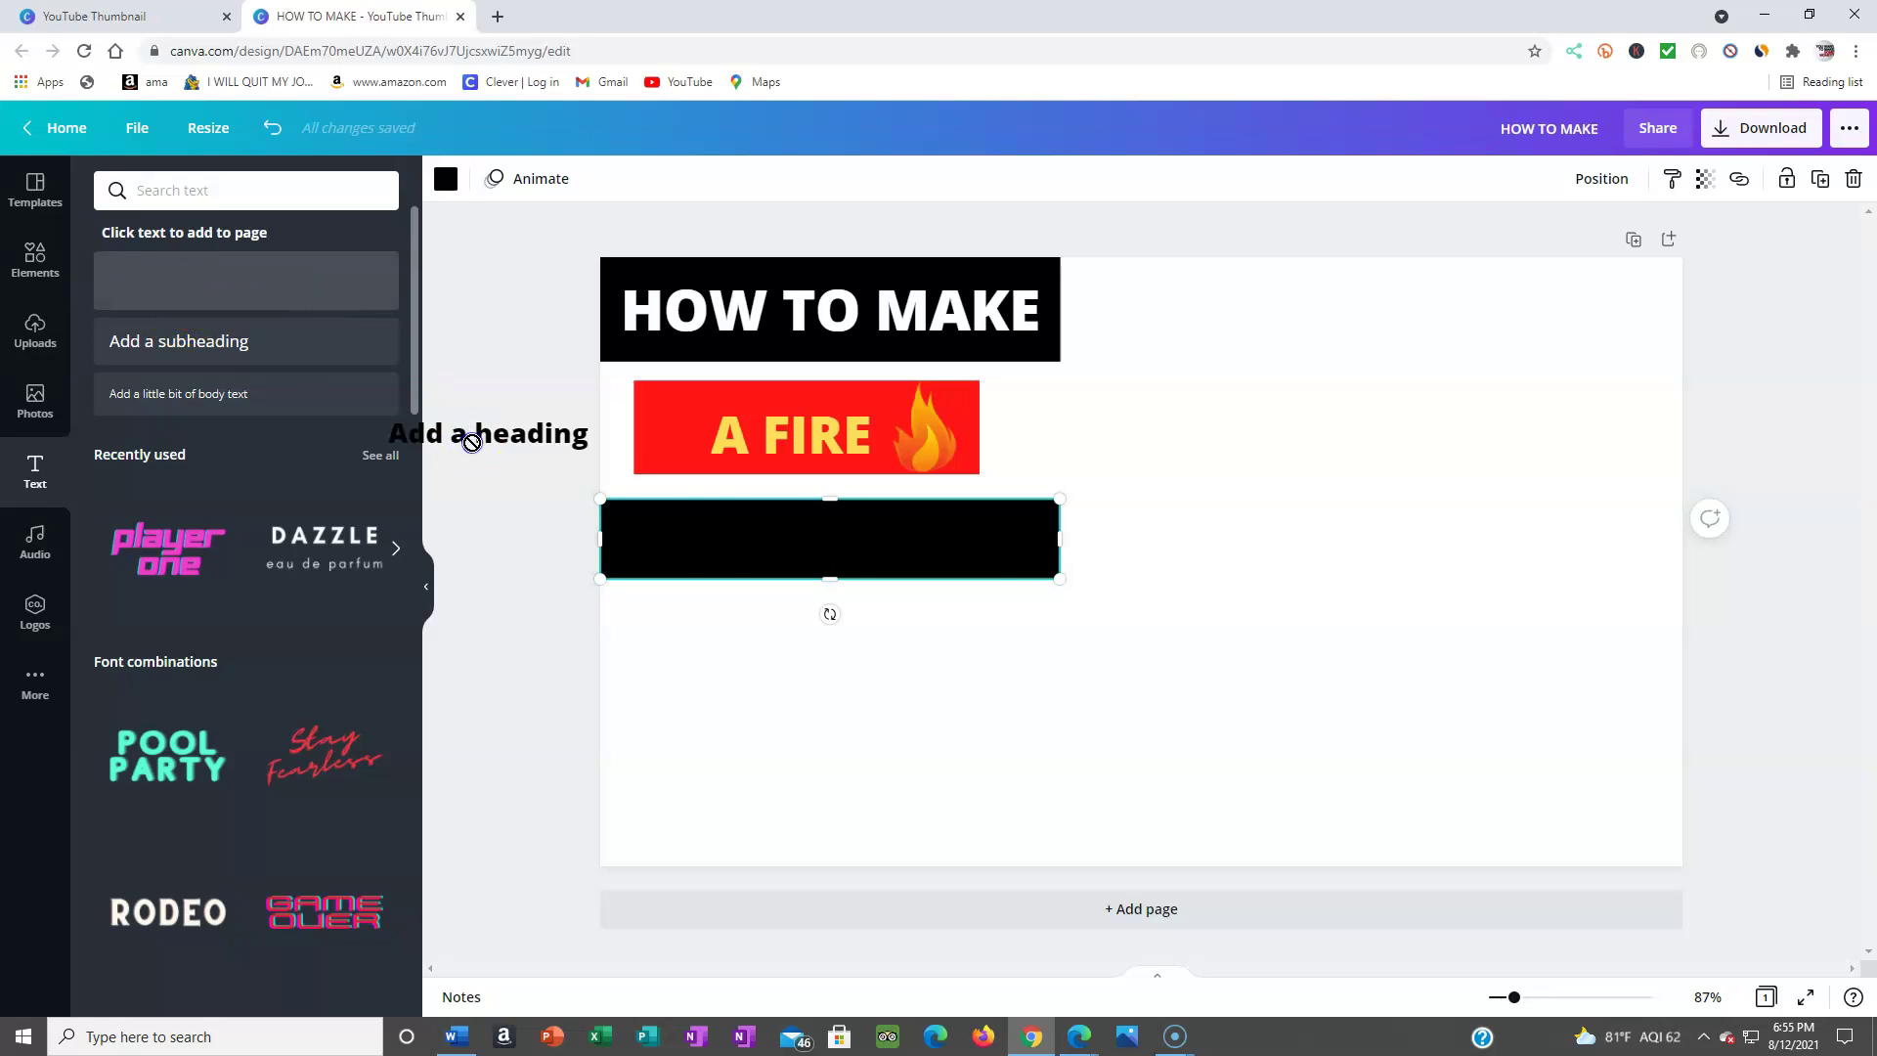
mouse_move(196, 298)
mouse_down()
mouse_move(664, 544)
mouse_move(698, 541)
mouse_up()
double_click(699, 542)
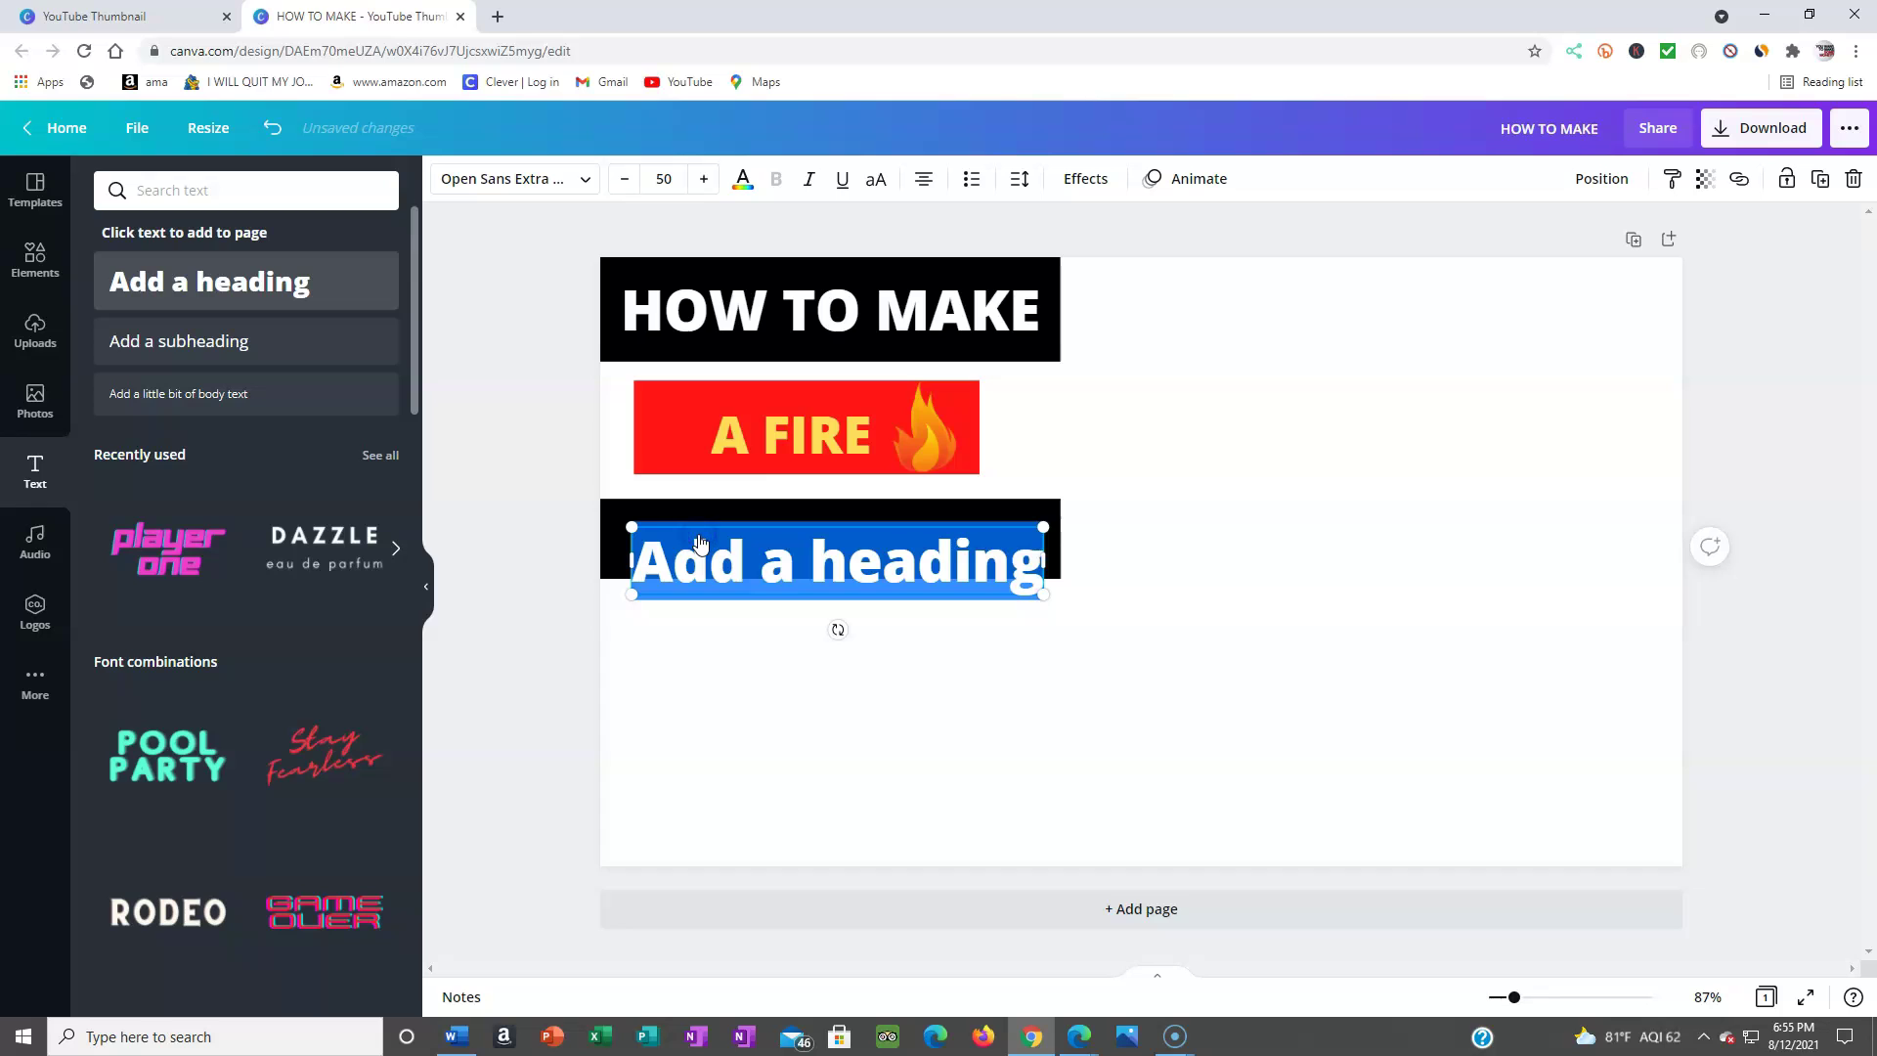
click(744, 182)
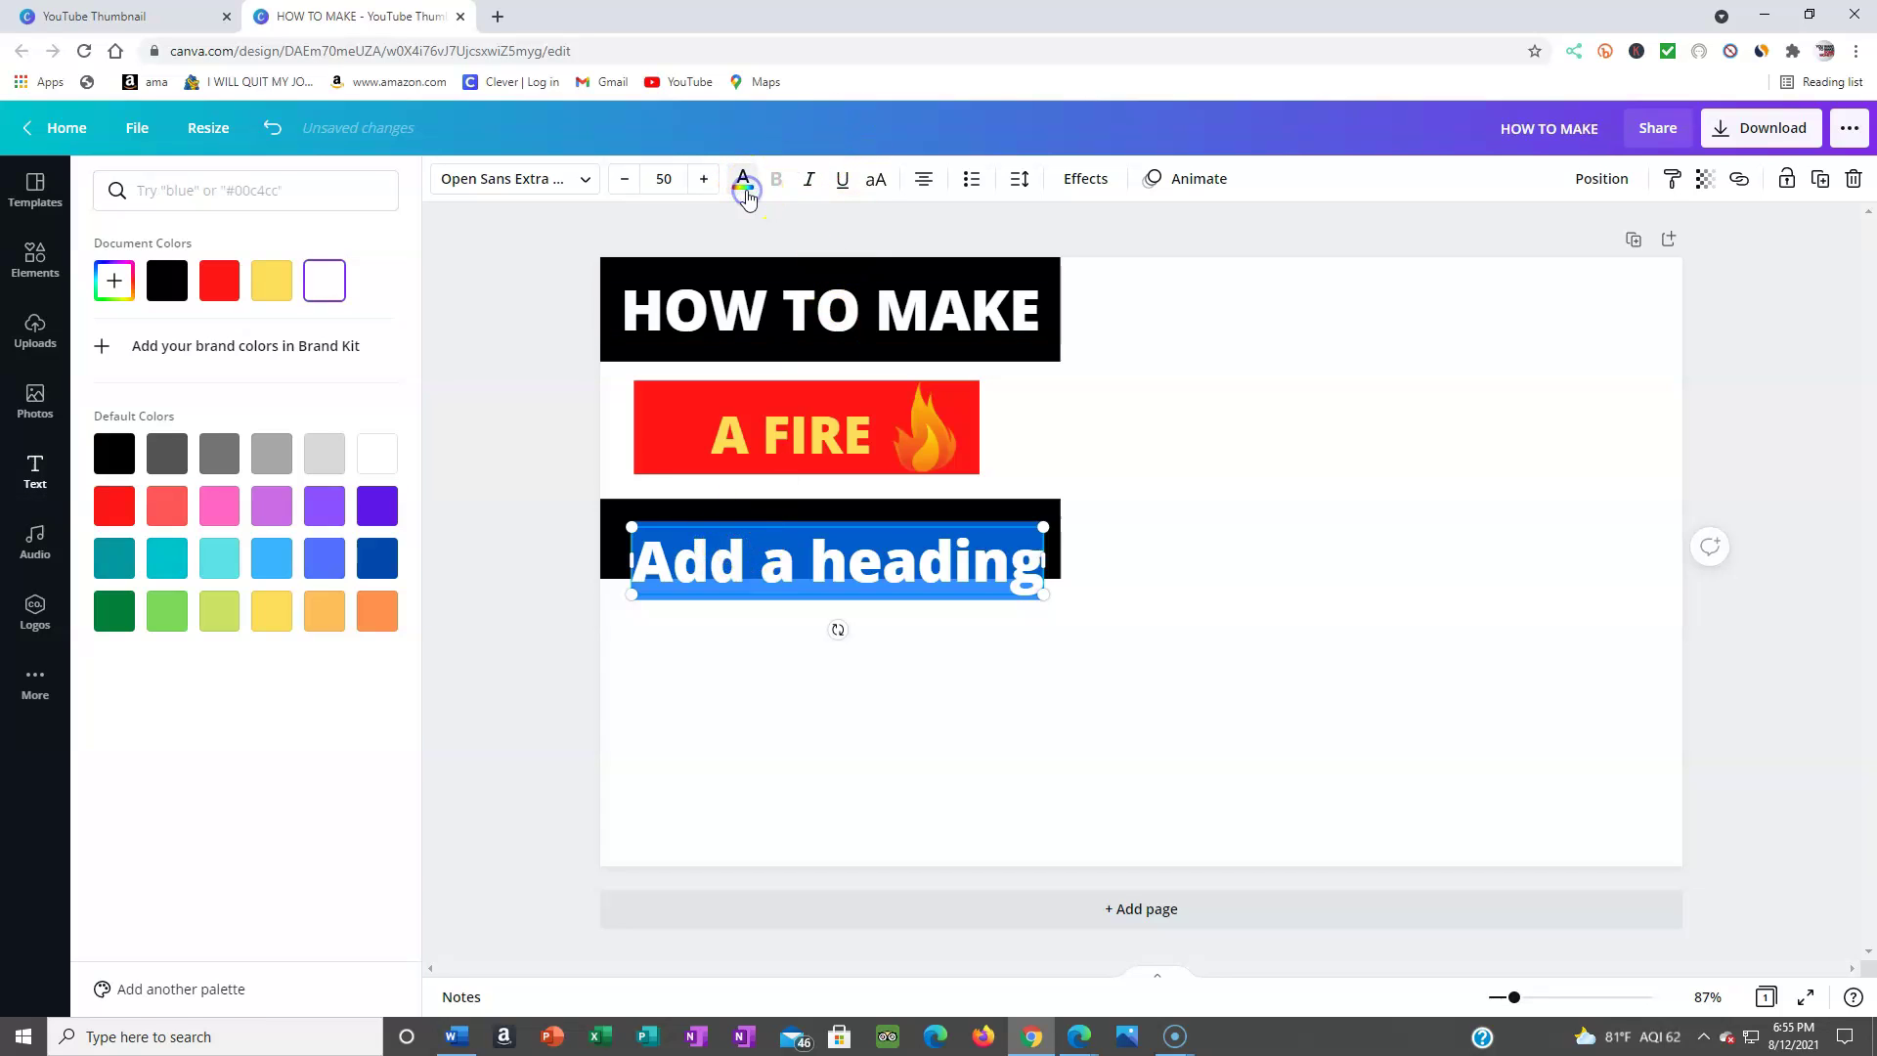
click(381, 457)
click(838, 662)
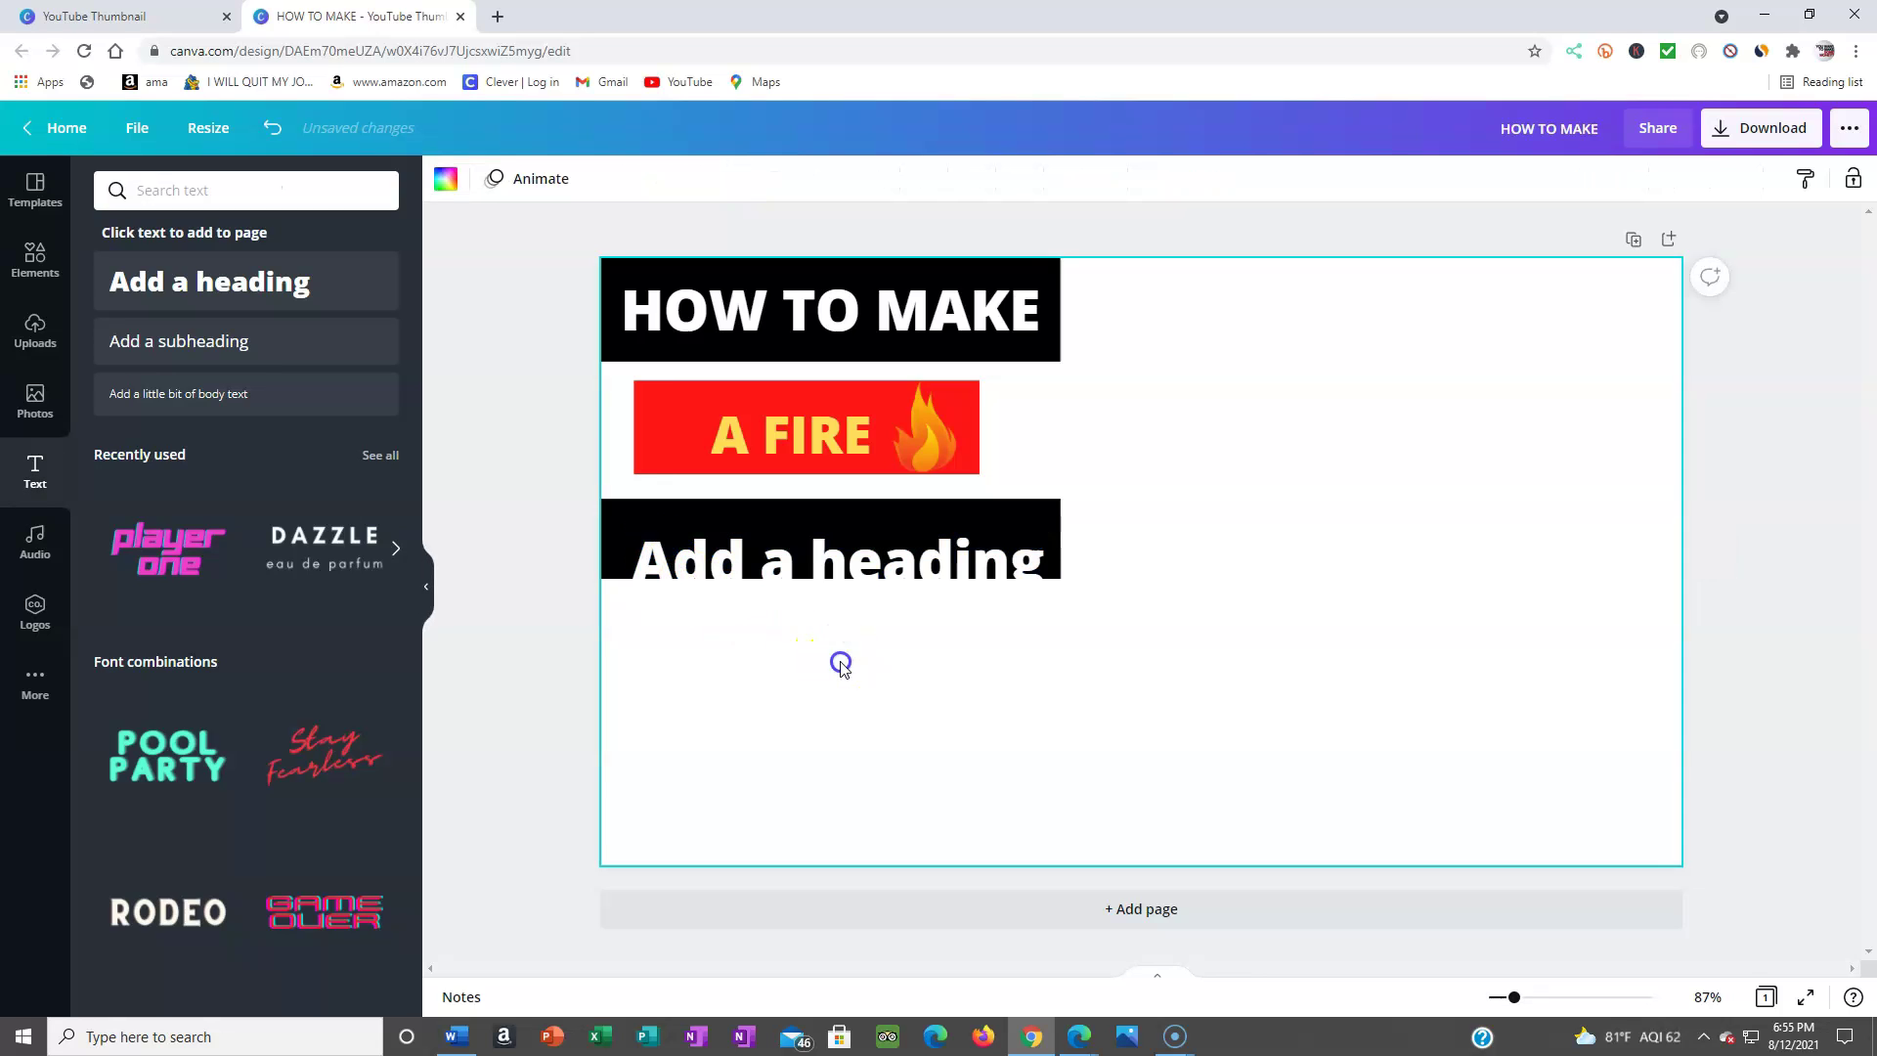
Step: Centre the heading in the bar, replace it with THUMBNAIL and widen the box
drag(859, 586, 849, 549)
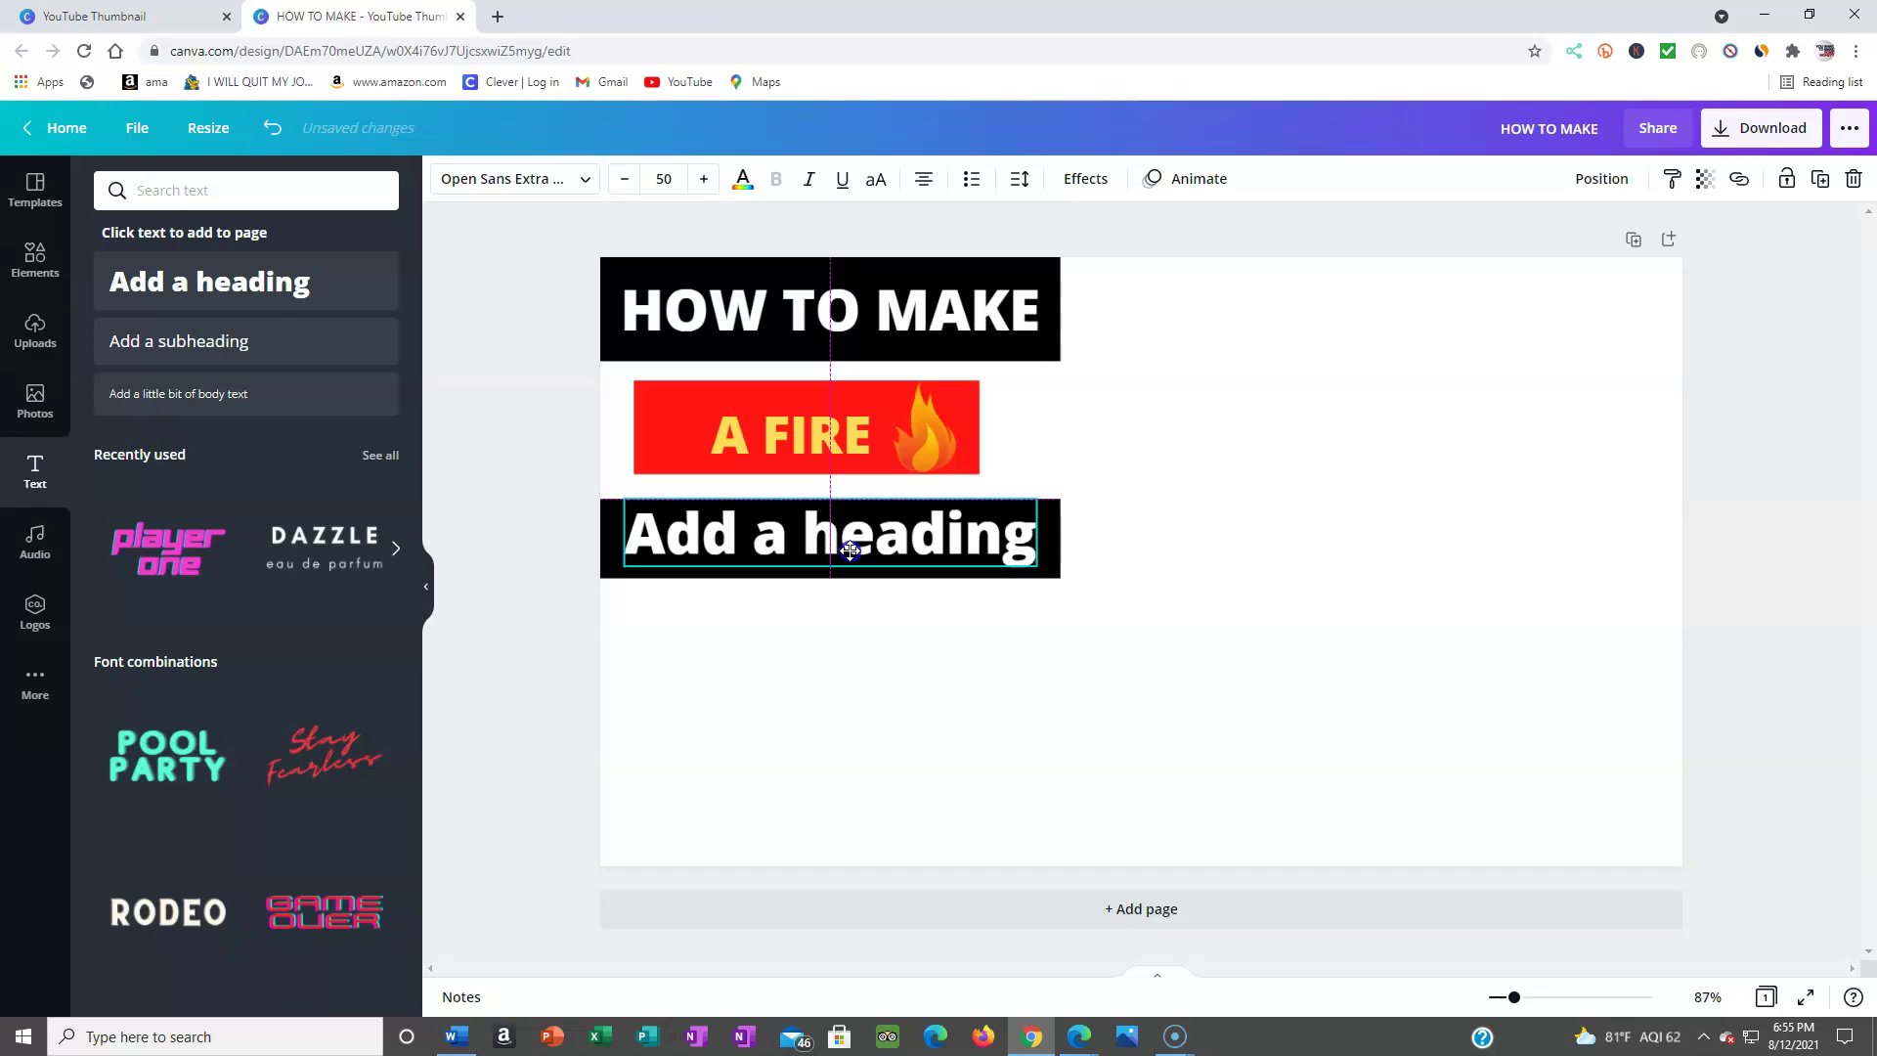
drag(849, 548, 852, 552)
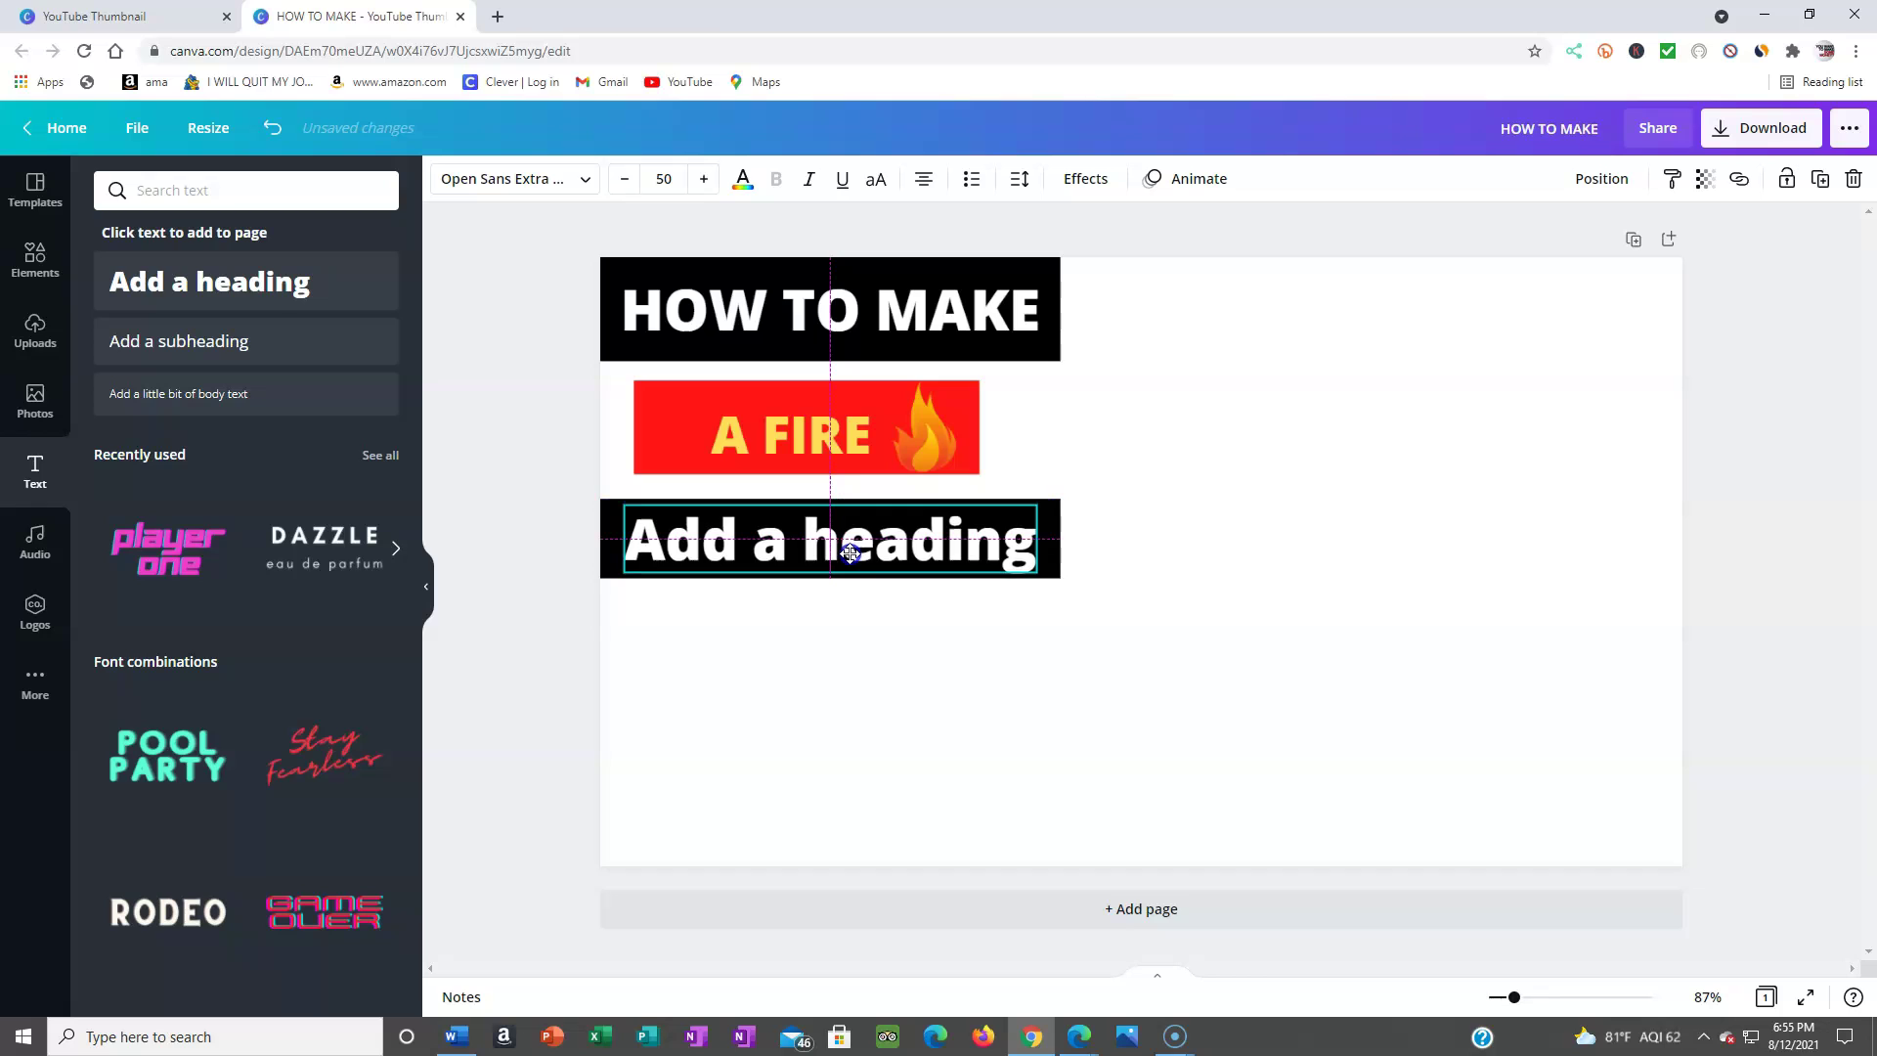
click(1026, 546)
key(BackSpace)
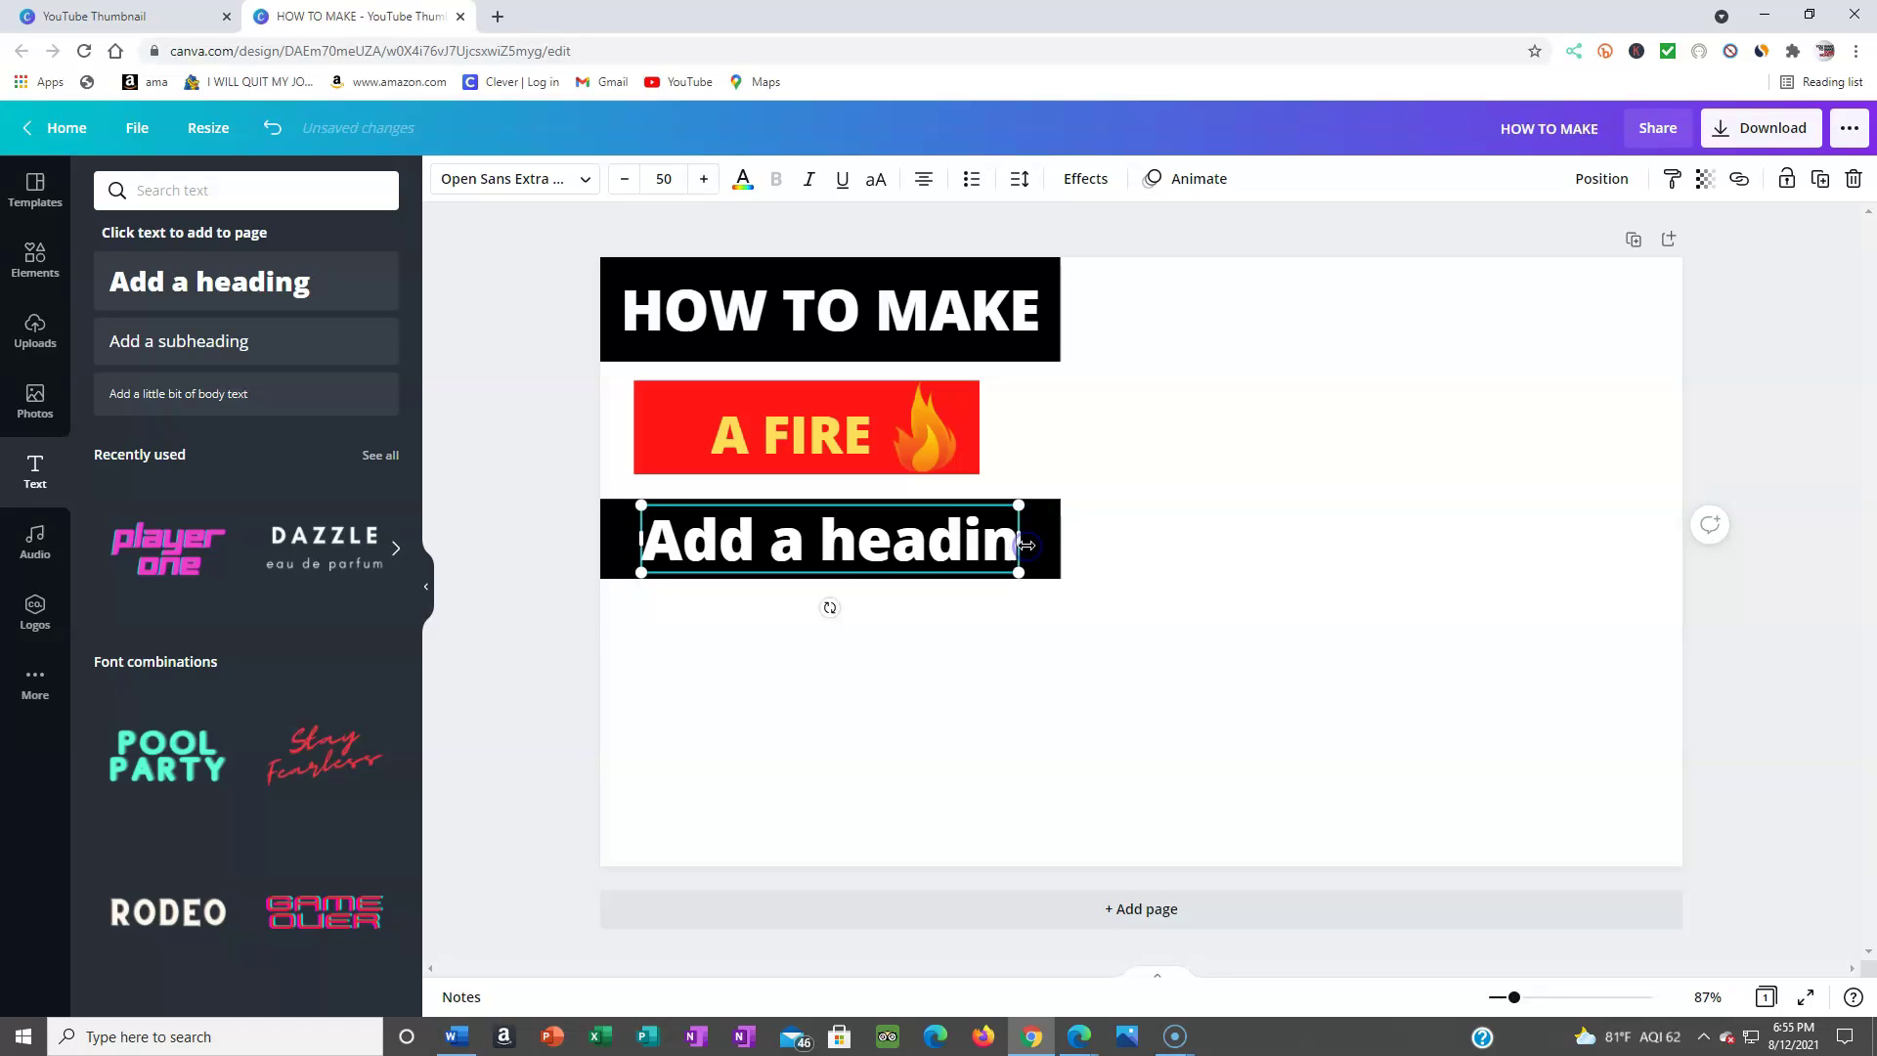
key(BackSpace)
key(BackSpace)
key(BackSpace)
key(BackSpace)
key(BackSpace)
key(BackSpace)
key(BackSpace)
key(BackSpace)
key(BackSpace)
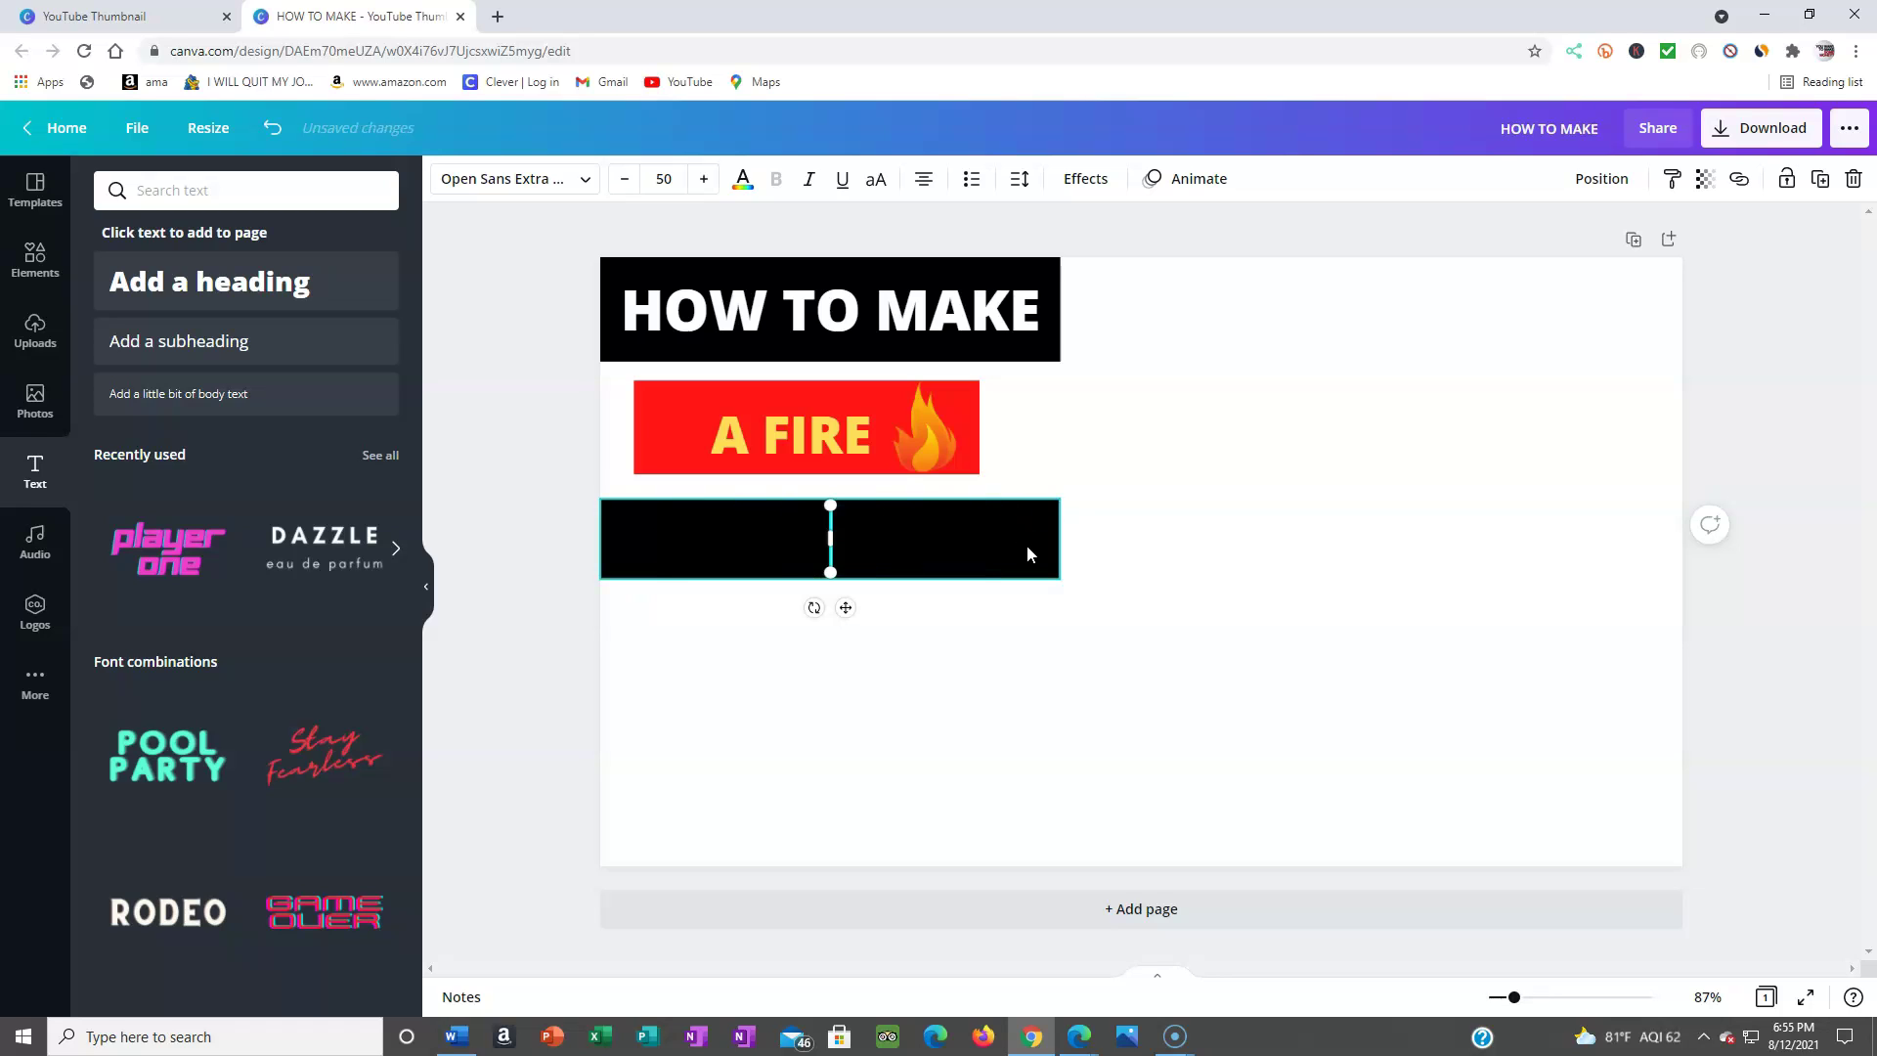
text(THUMB)
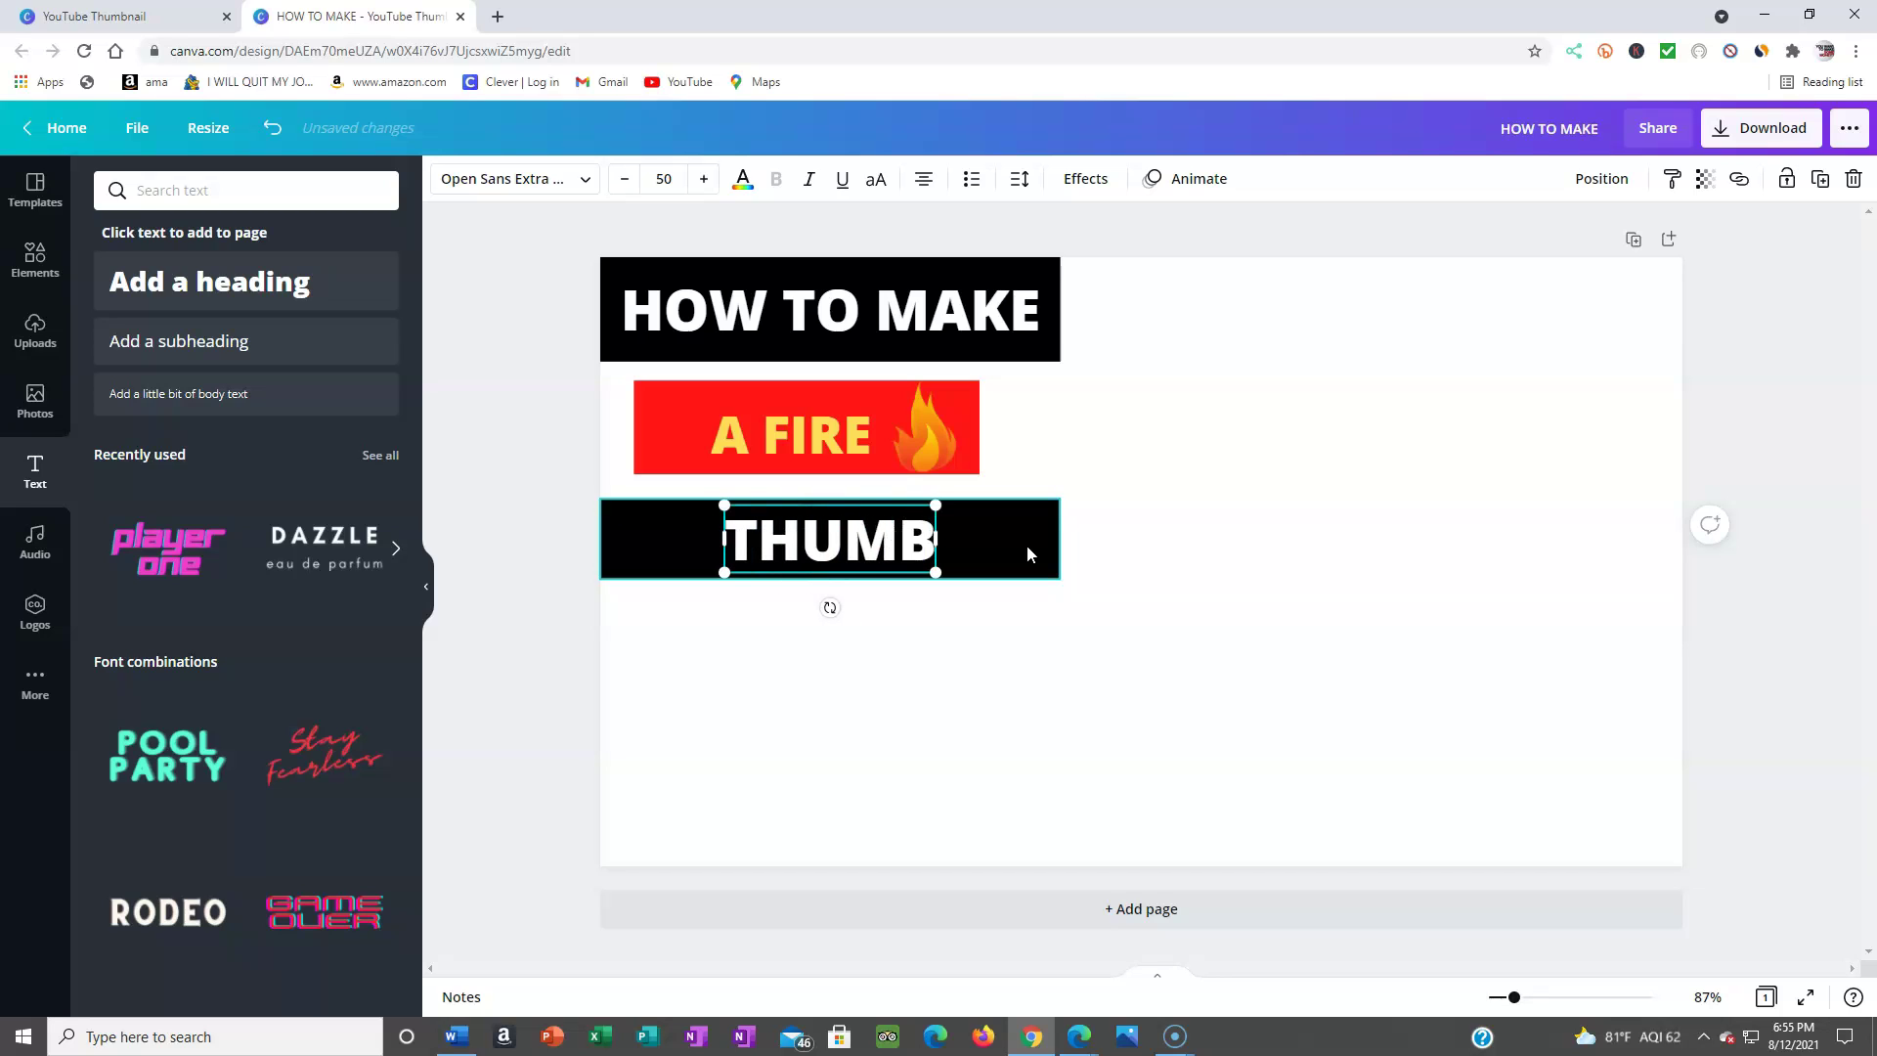
text(NAIL)
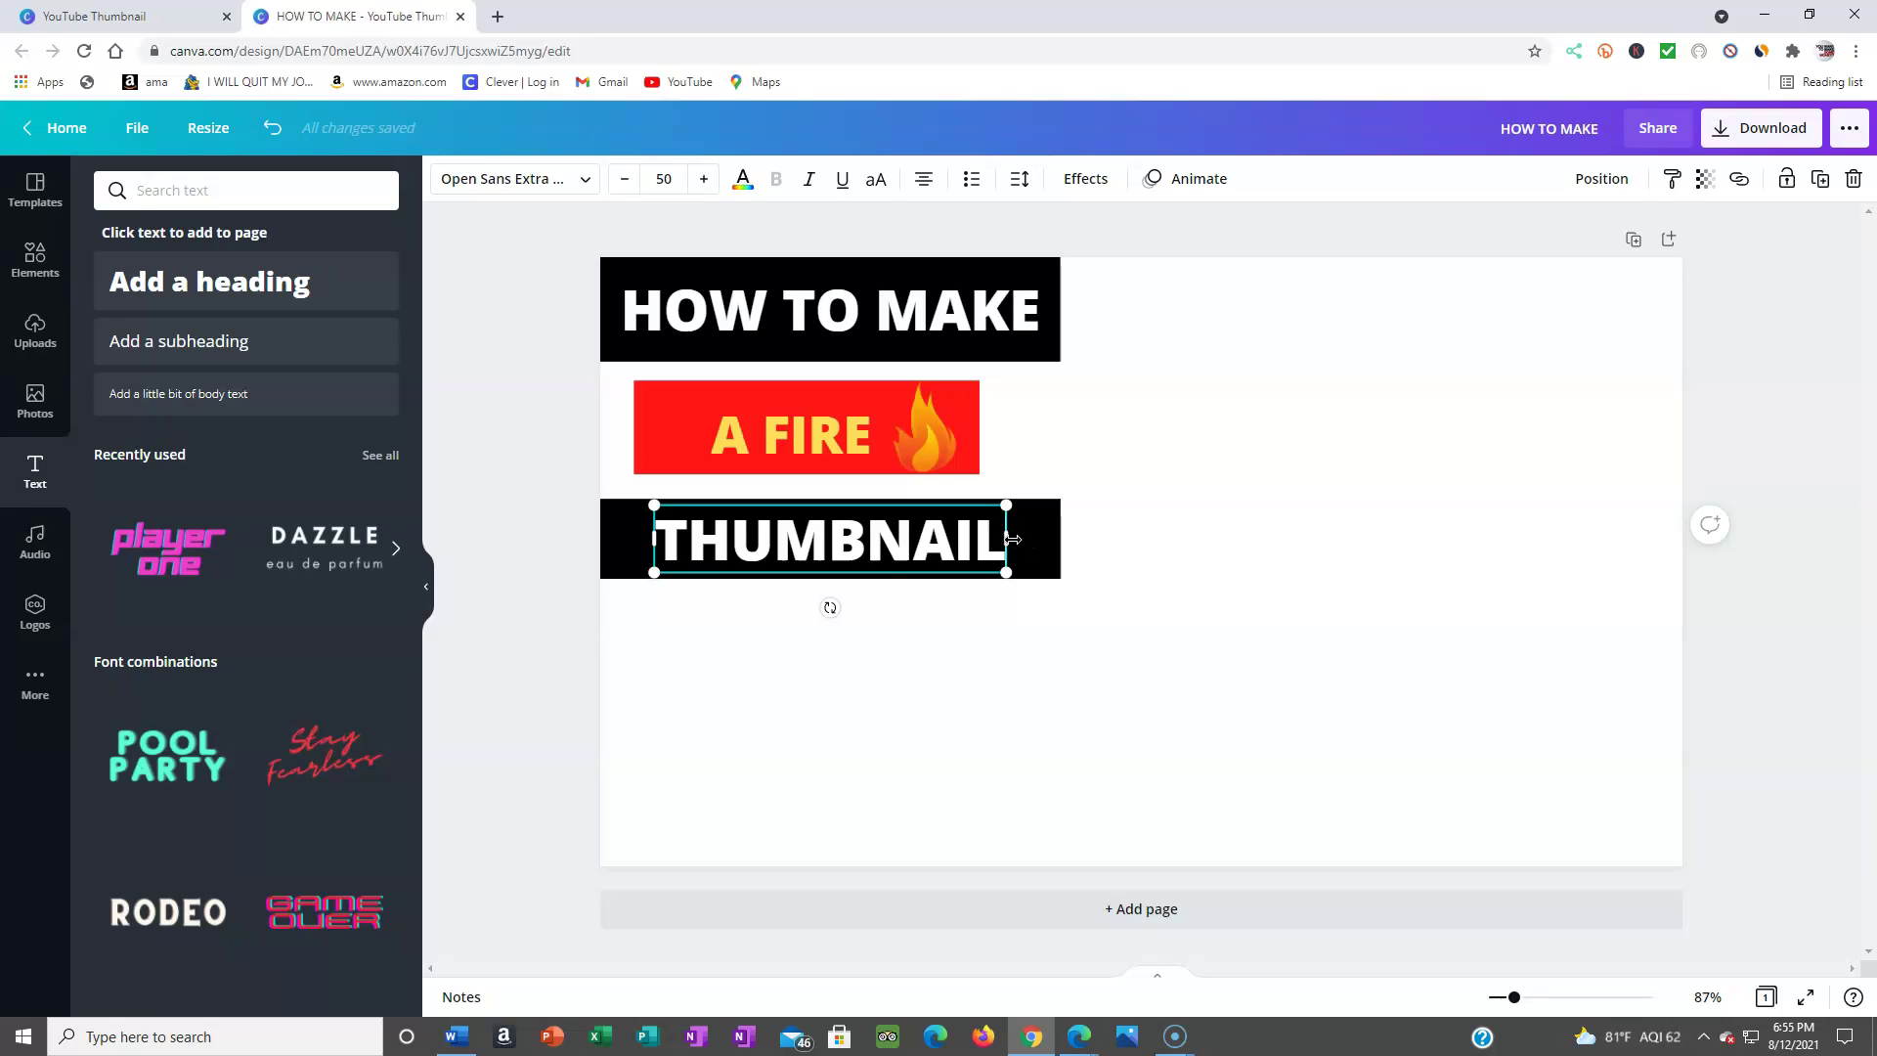
drag(1013, 538, 1044, 543)
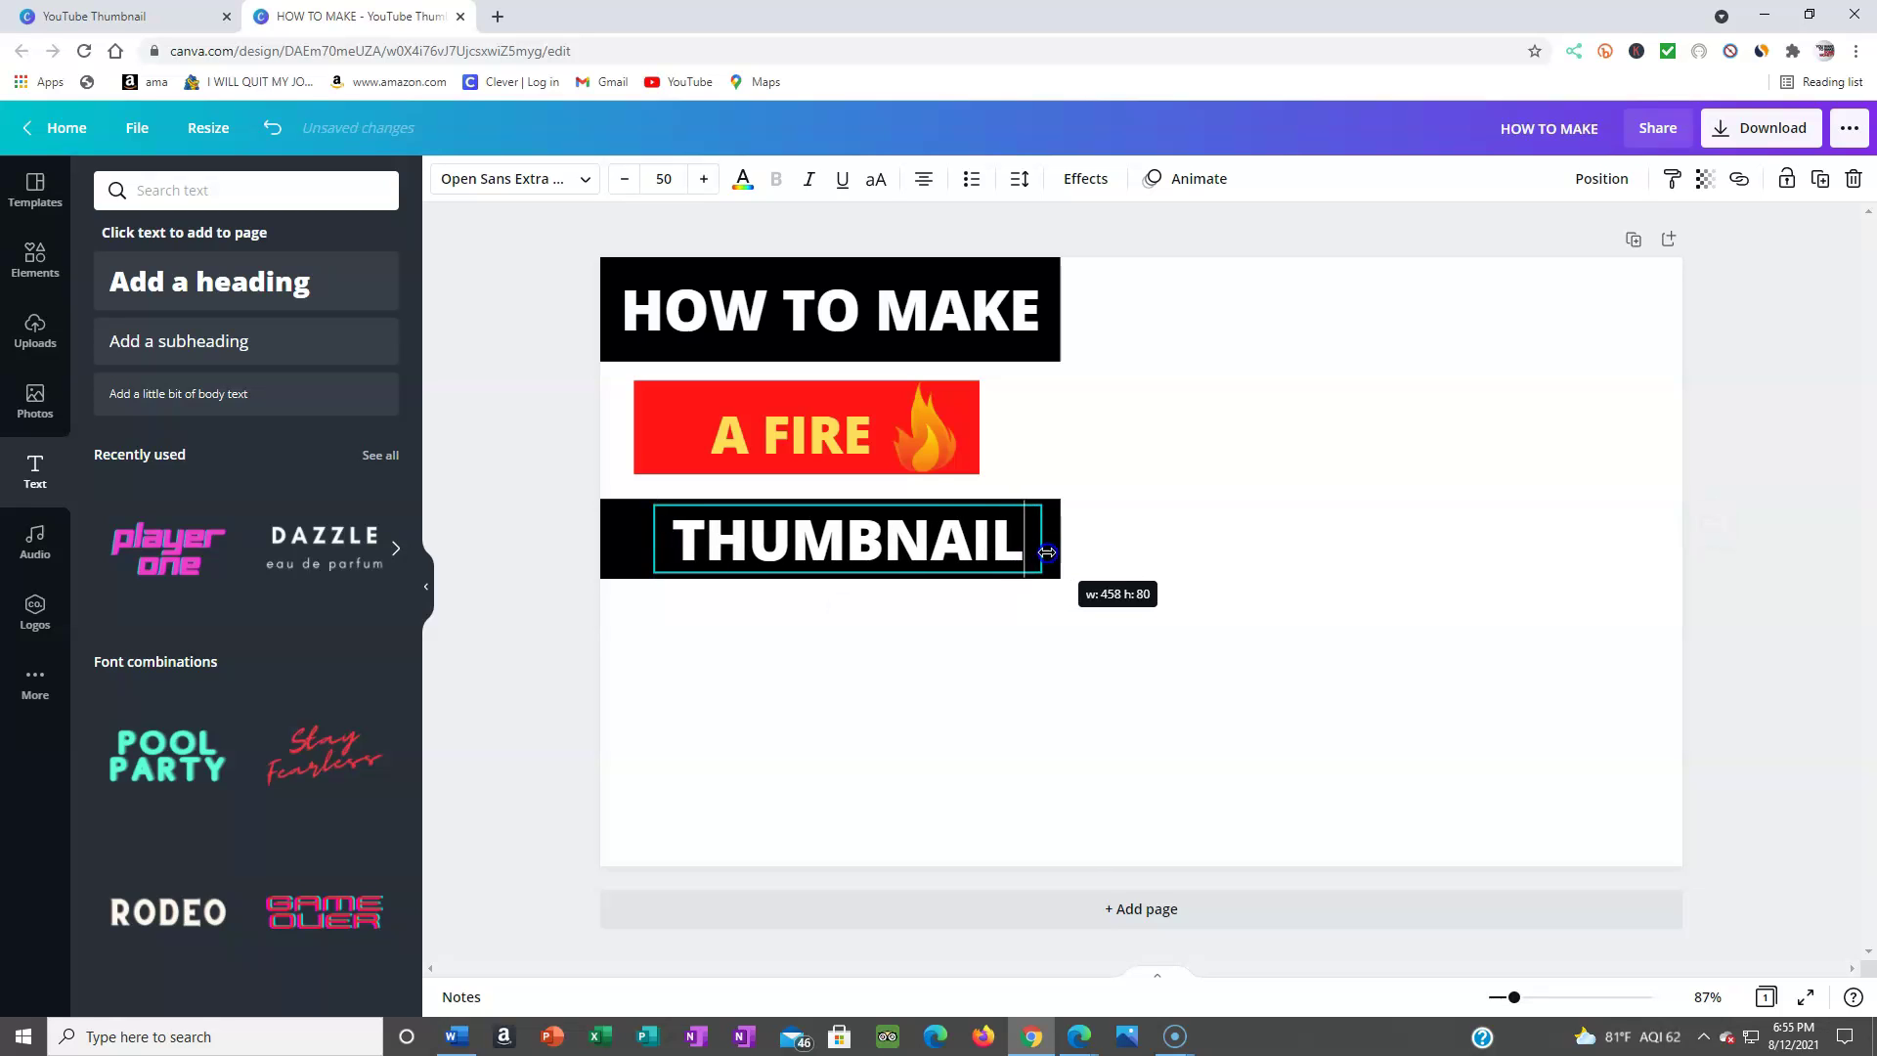
click(1199, 654)
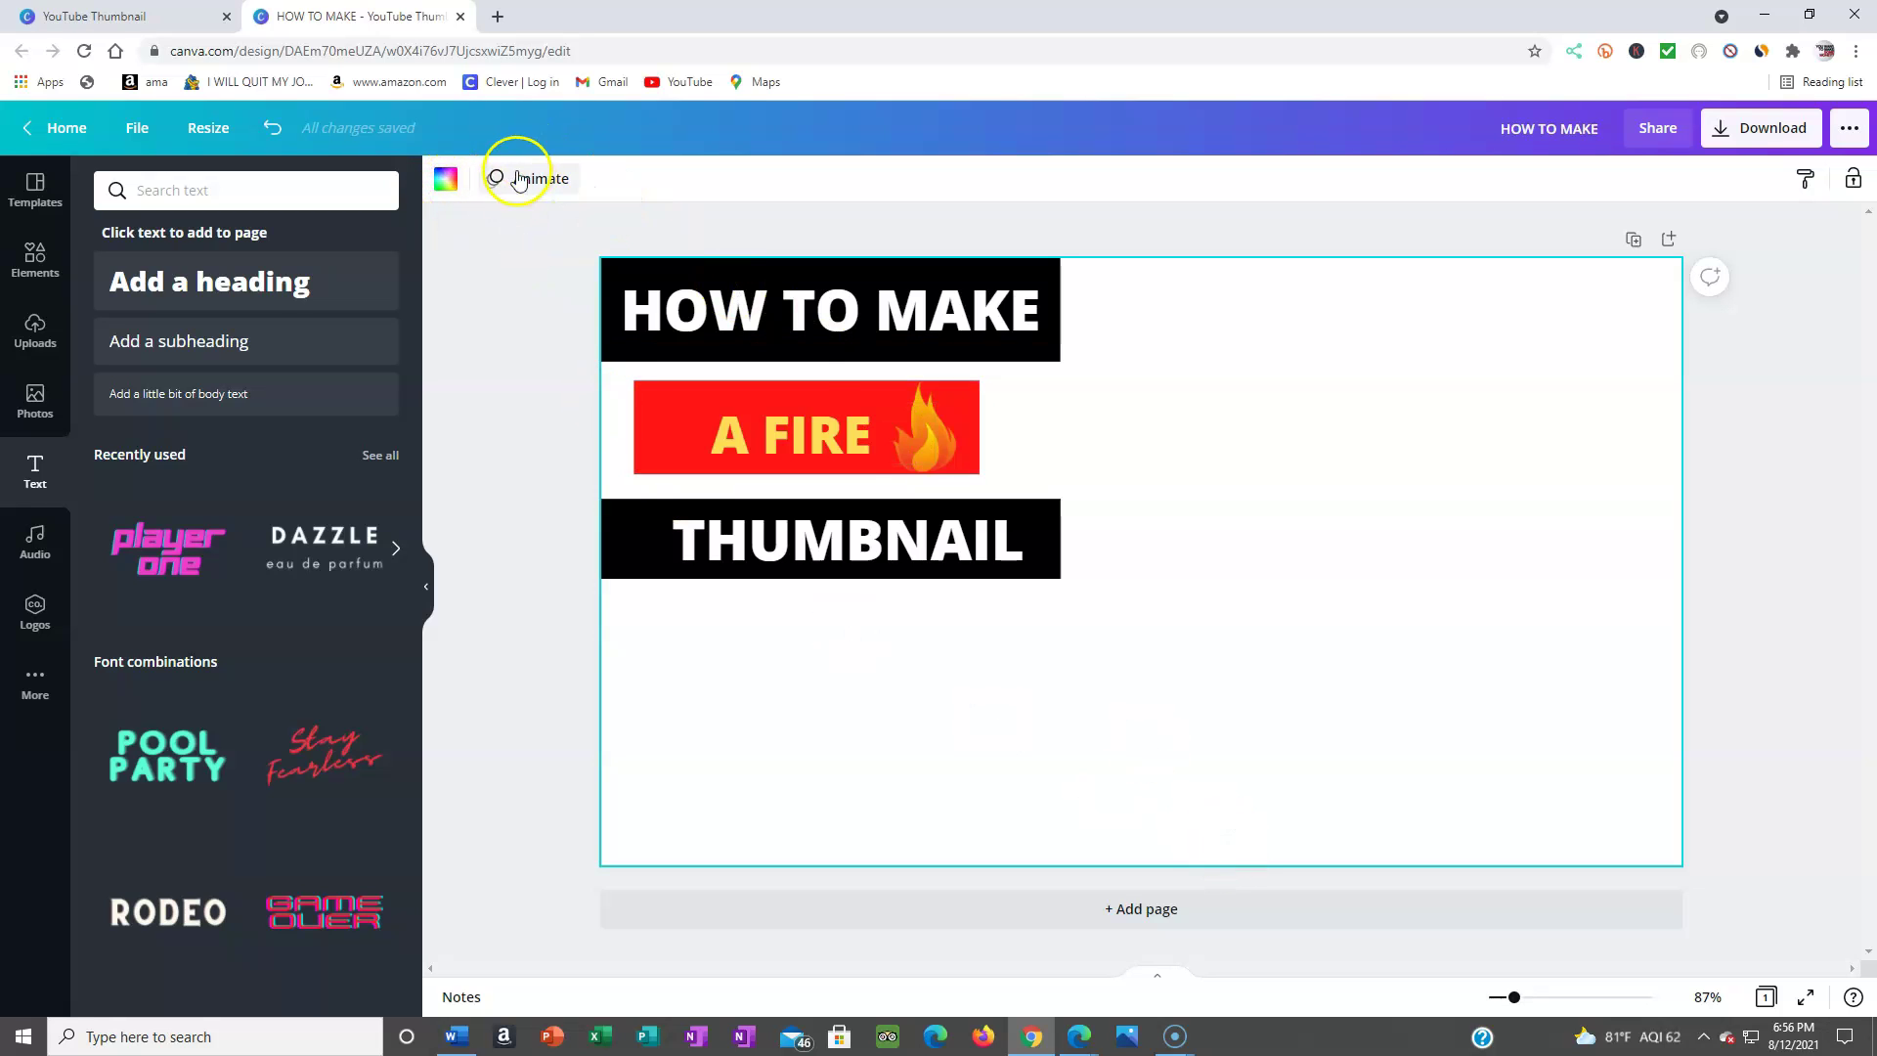
Step: Fill the page background with the yellow document colour
click(443, 179)
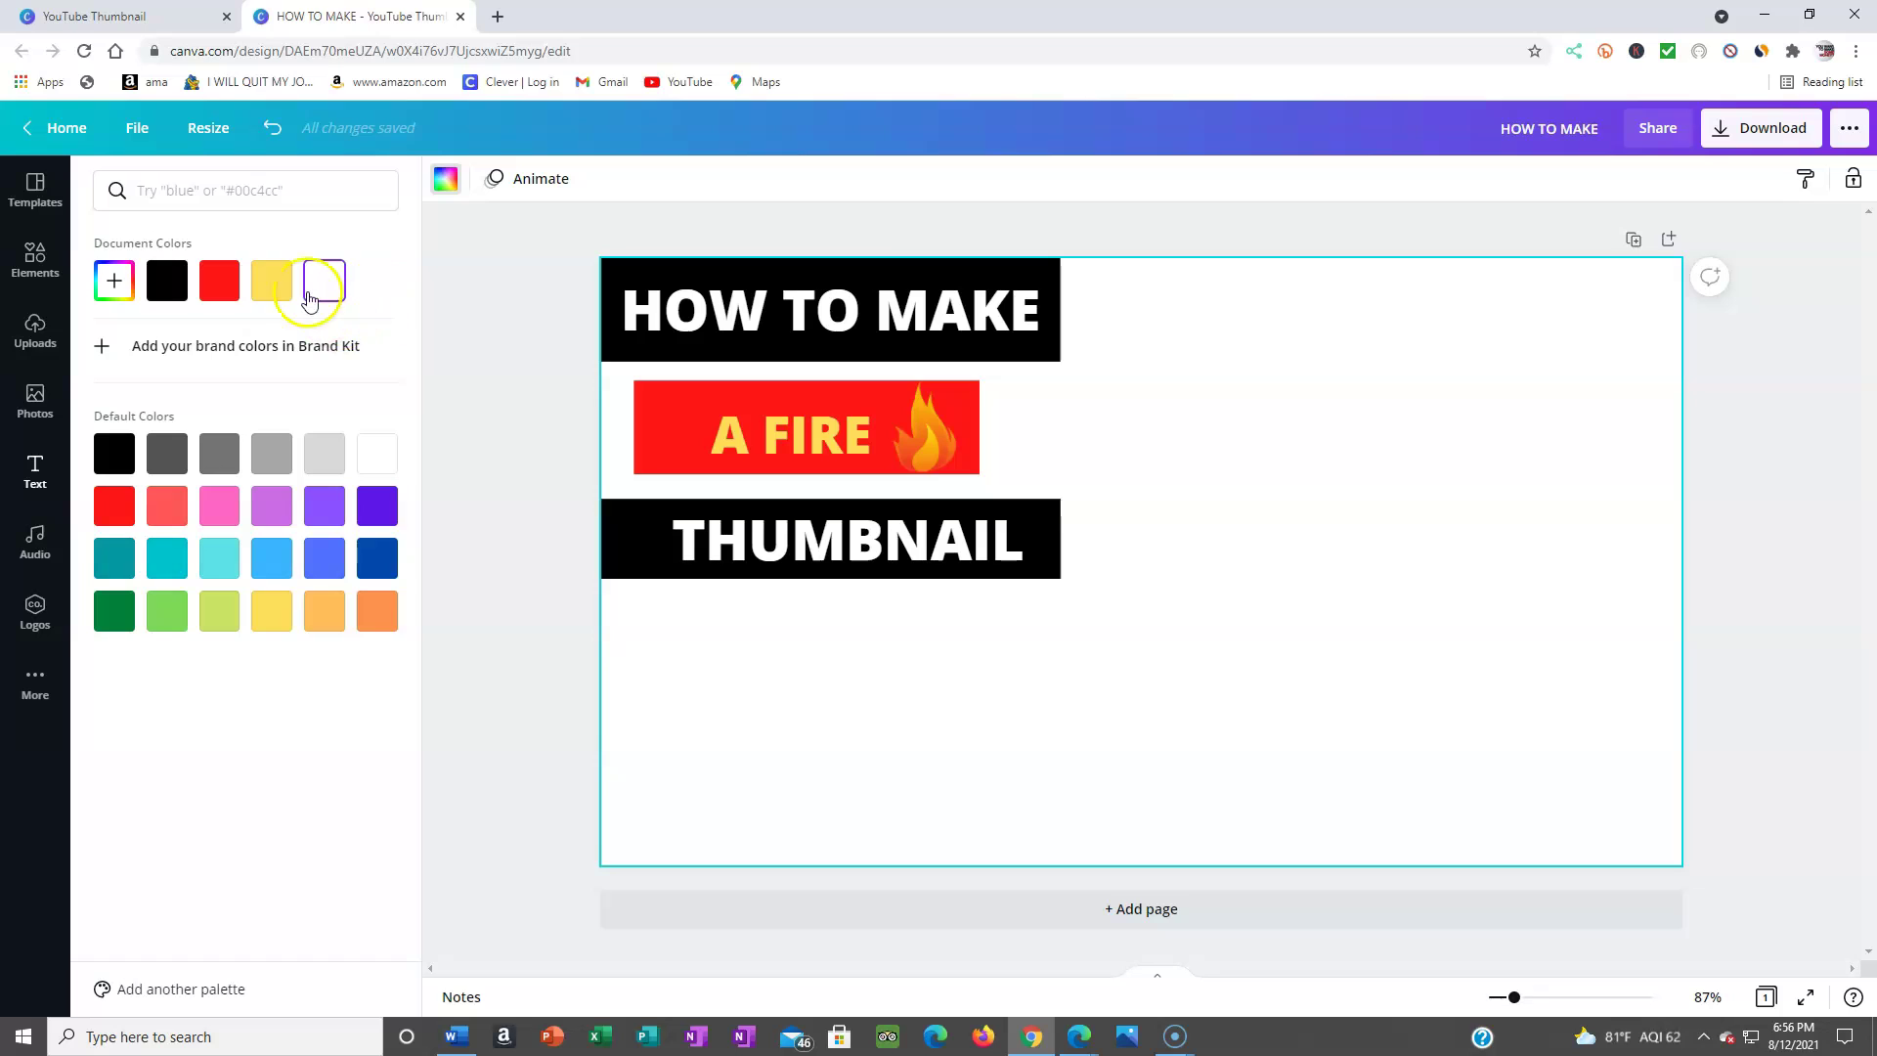
click(271, 283)
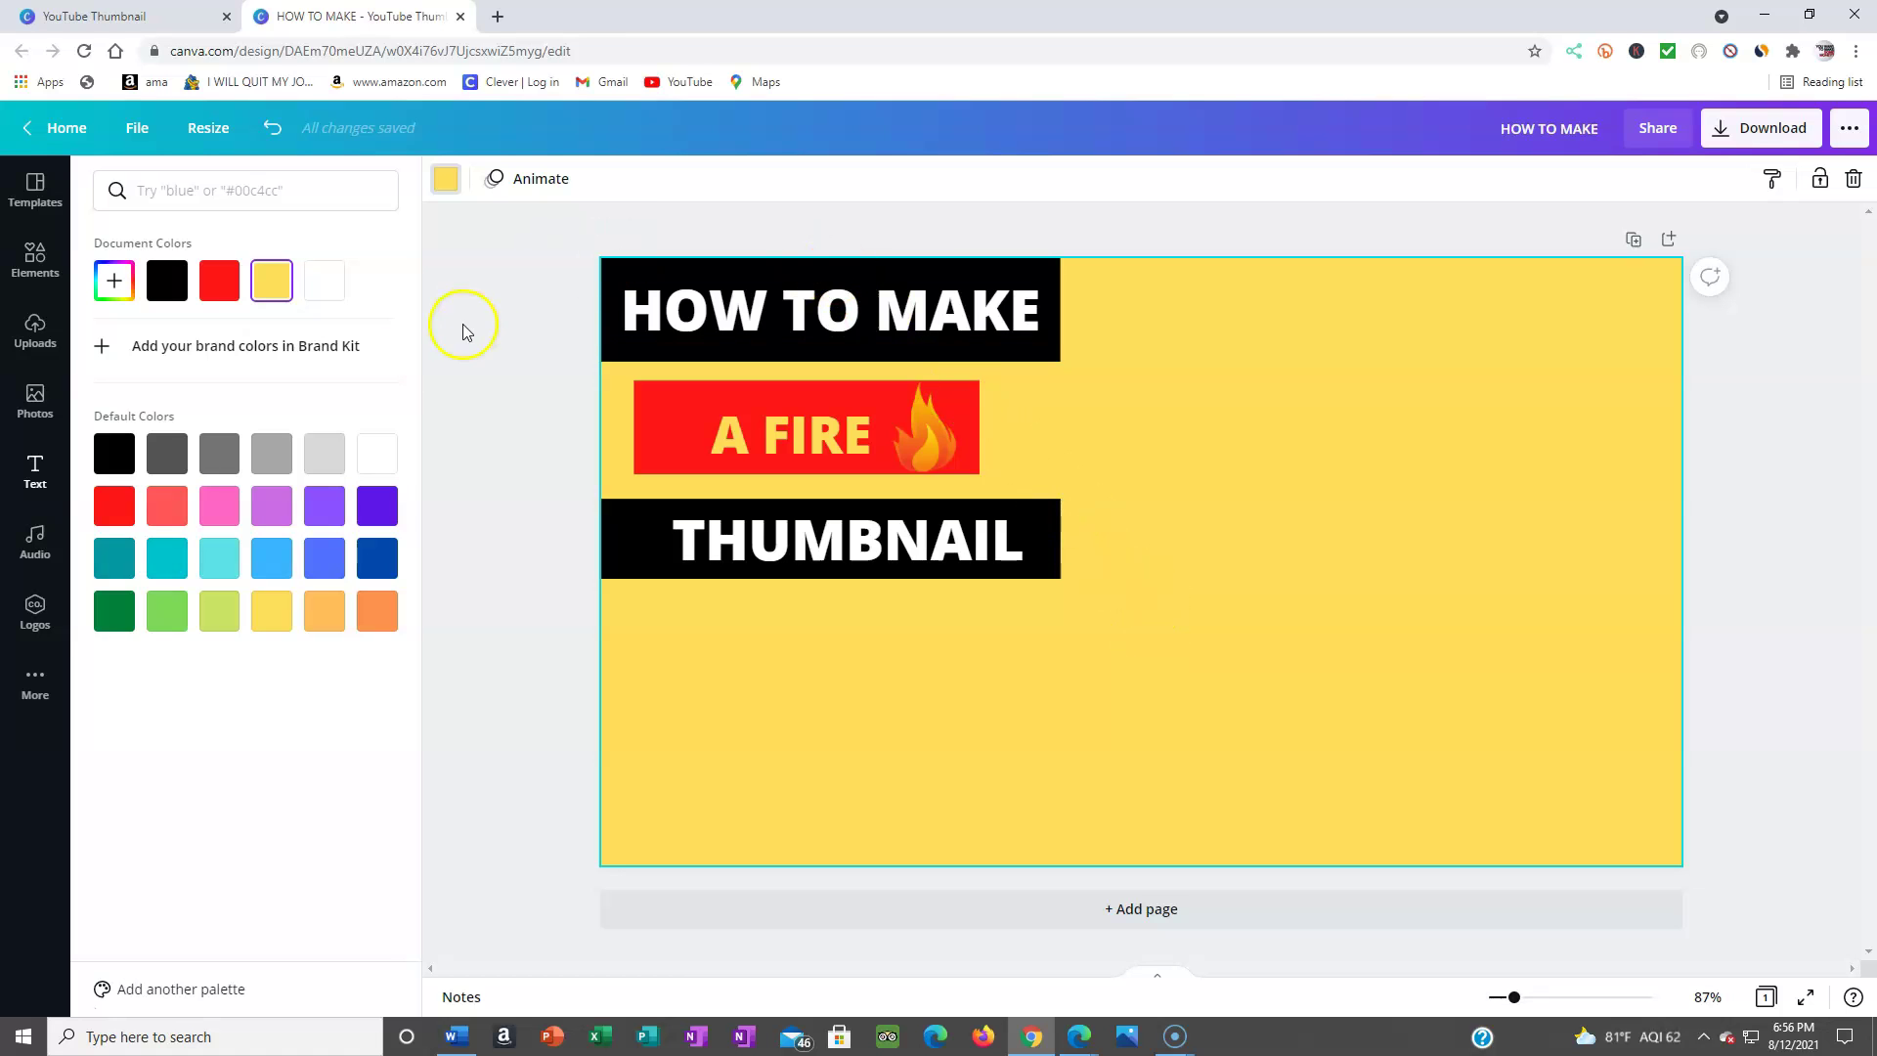
Step: Replace the FIRE element search with THUMBNAIL, then filter to Graphics and Photos
click(22, 279)
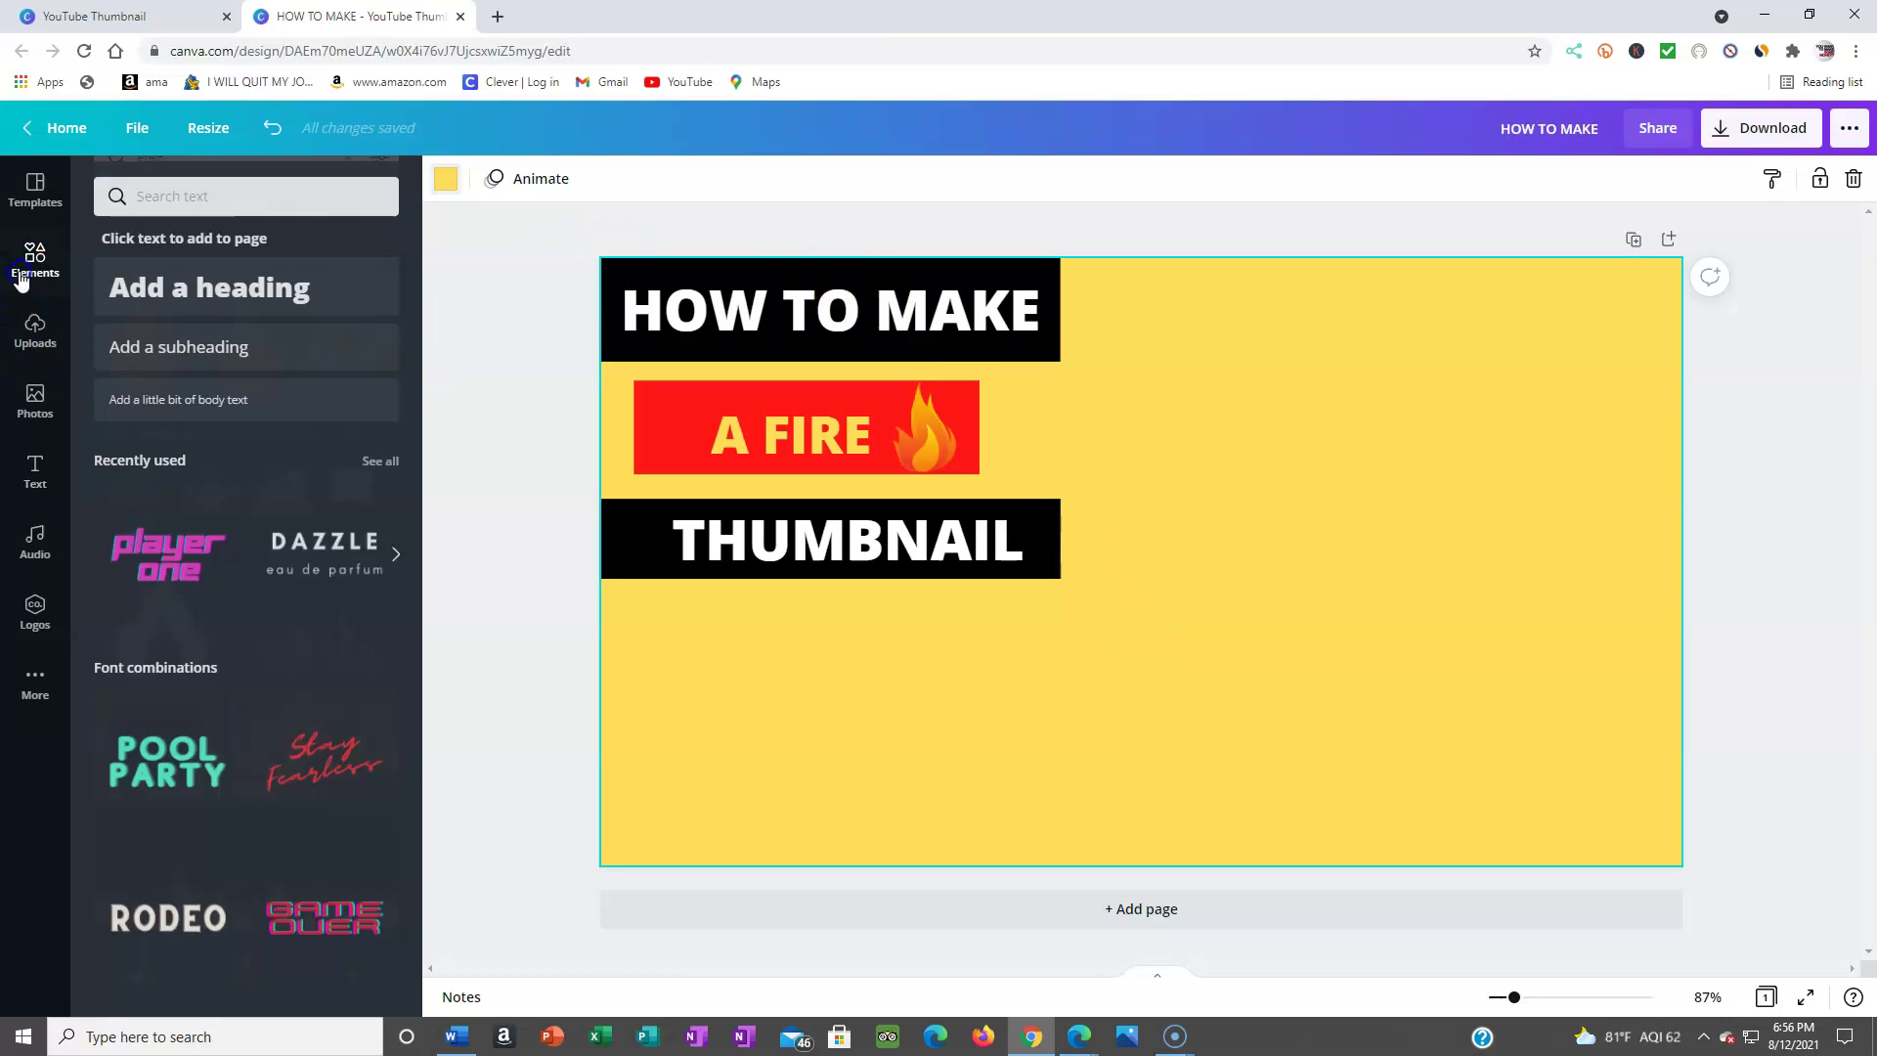
click(470, 298)
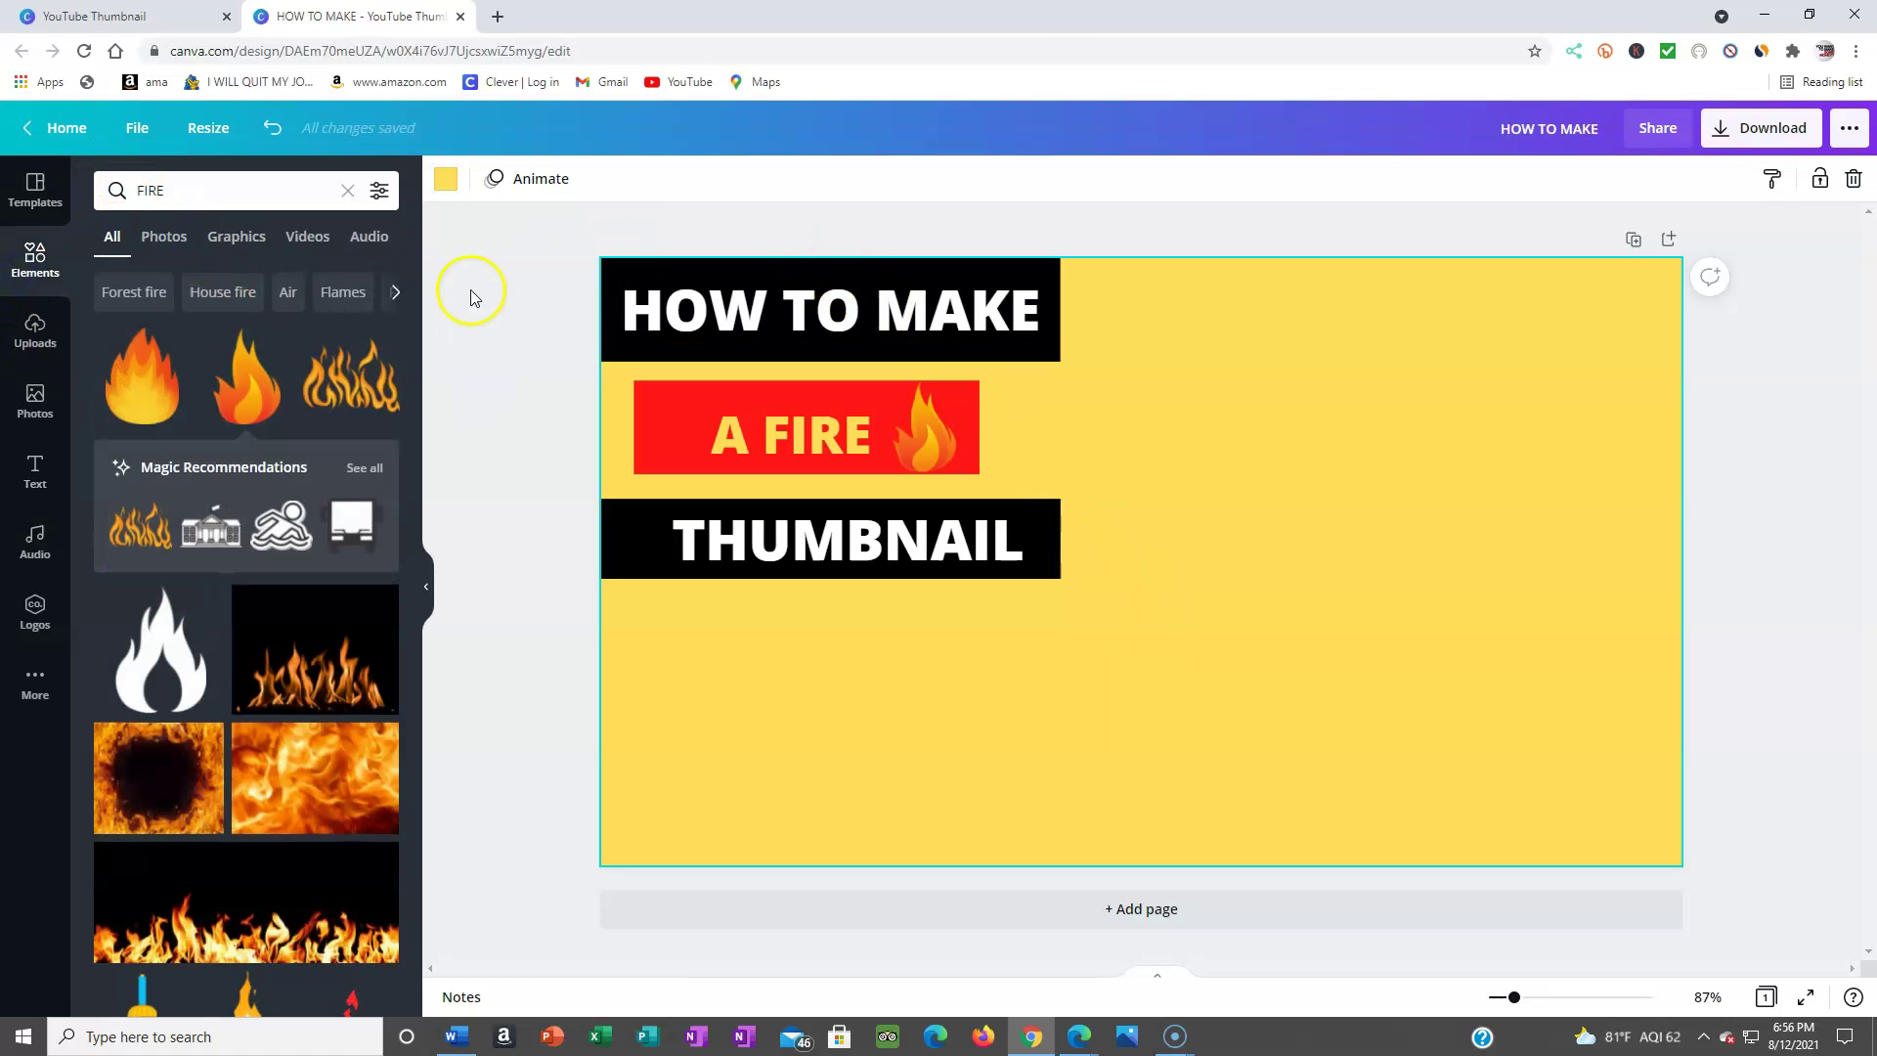
click(348, 191)
text(THUMBNAIL)
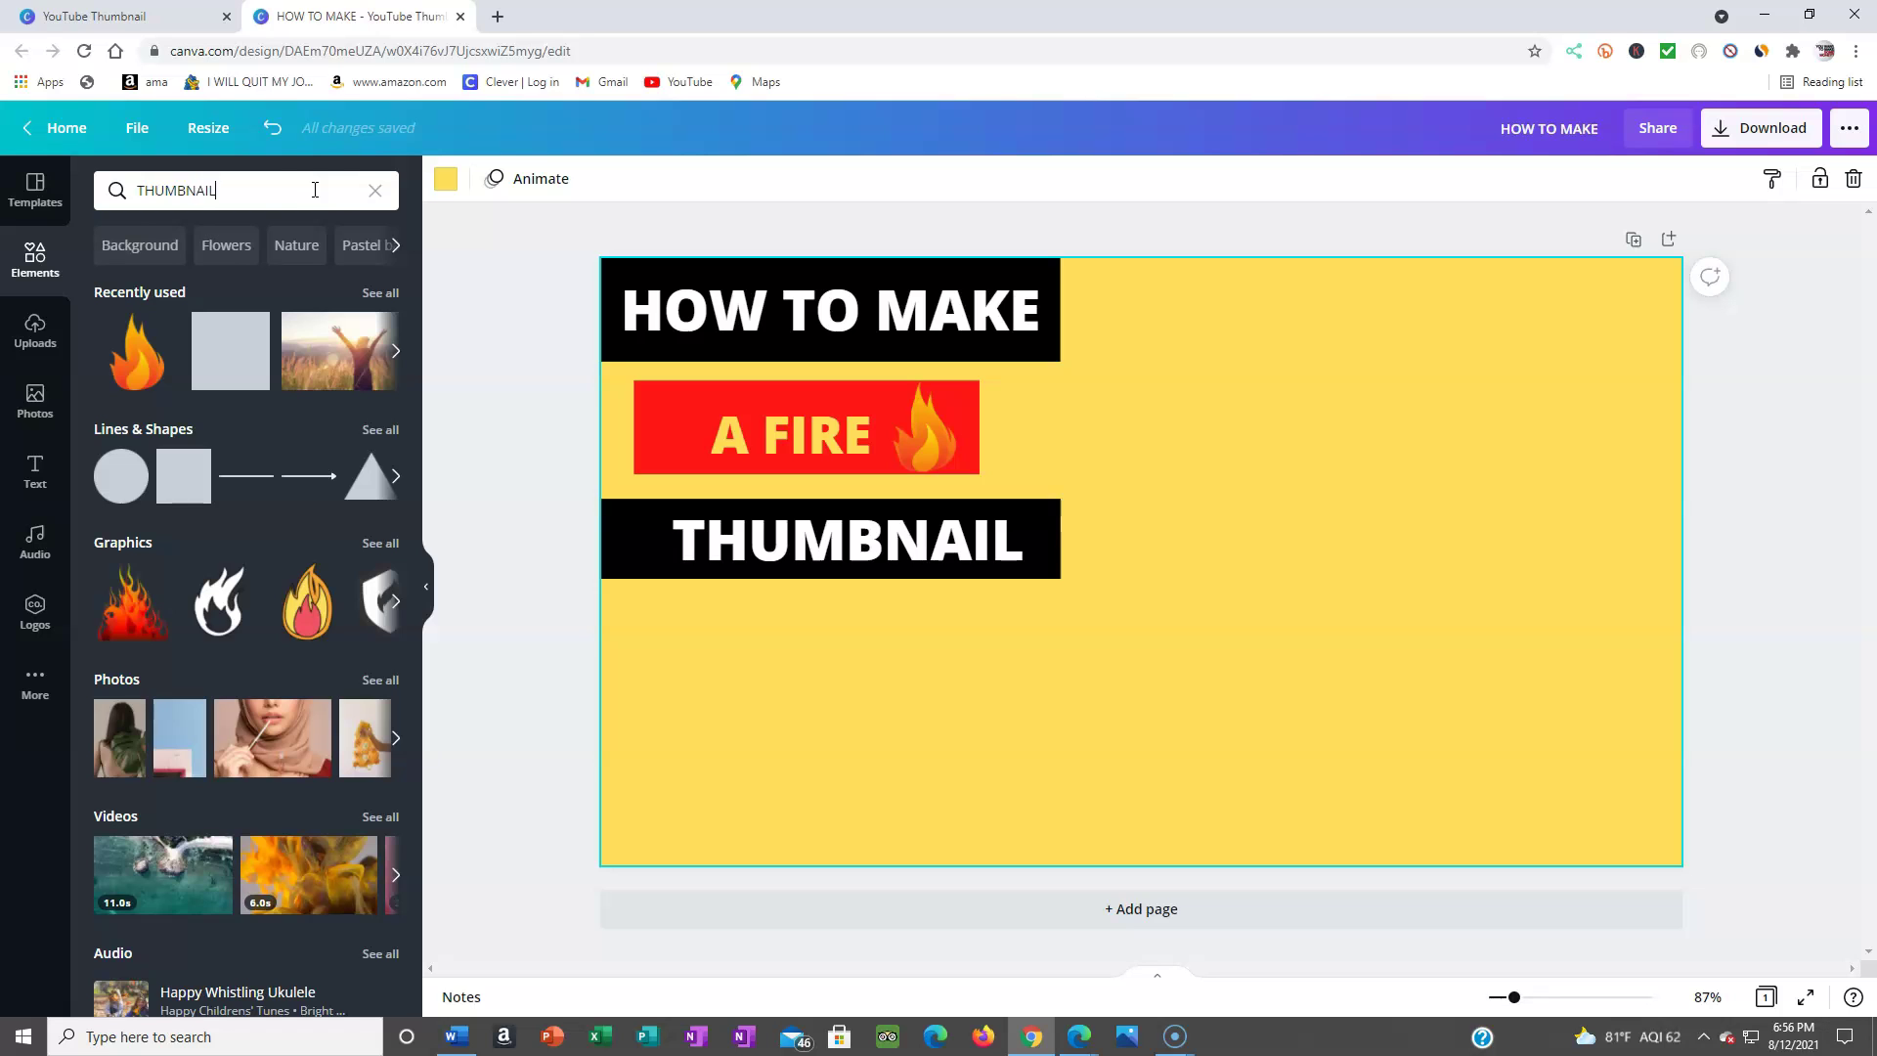
key(Return)
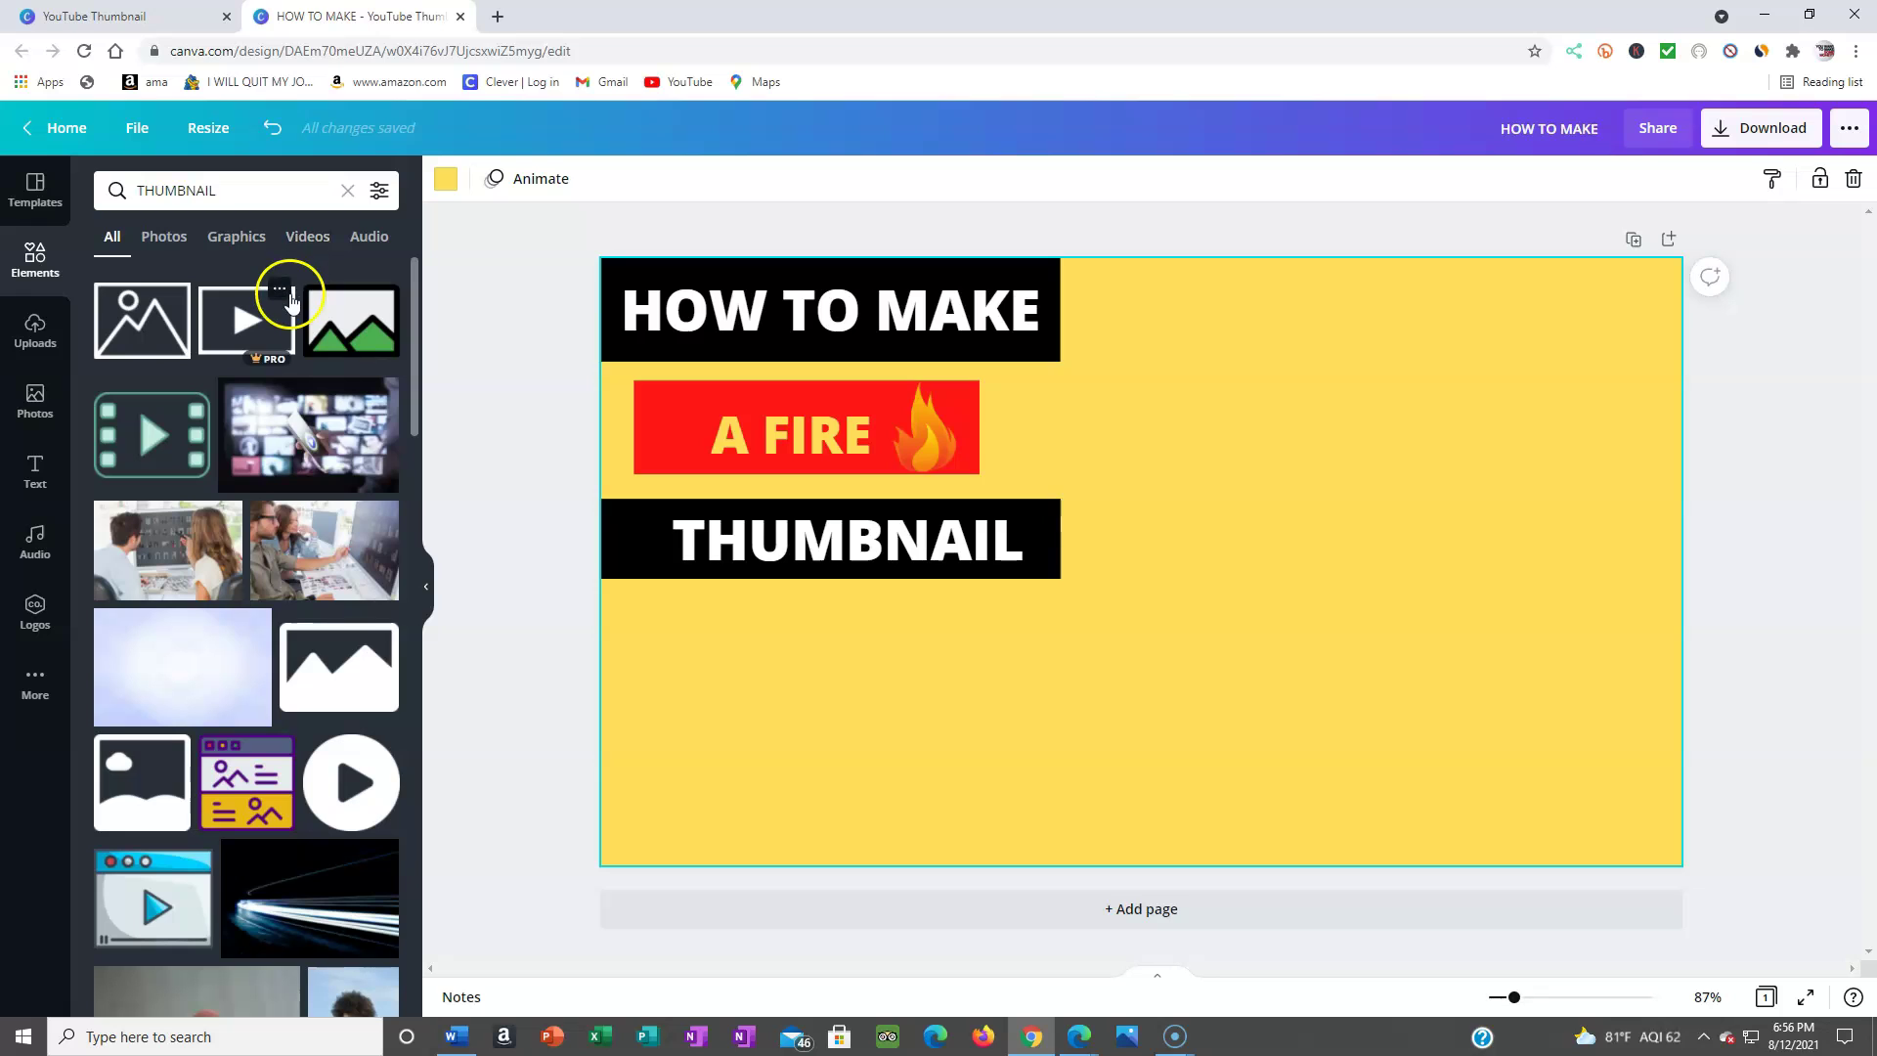
mouse_move(308, 435)
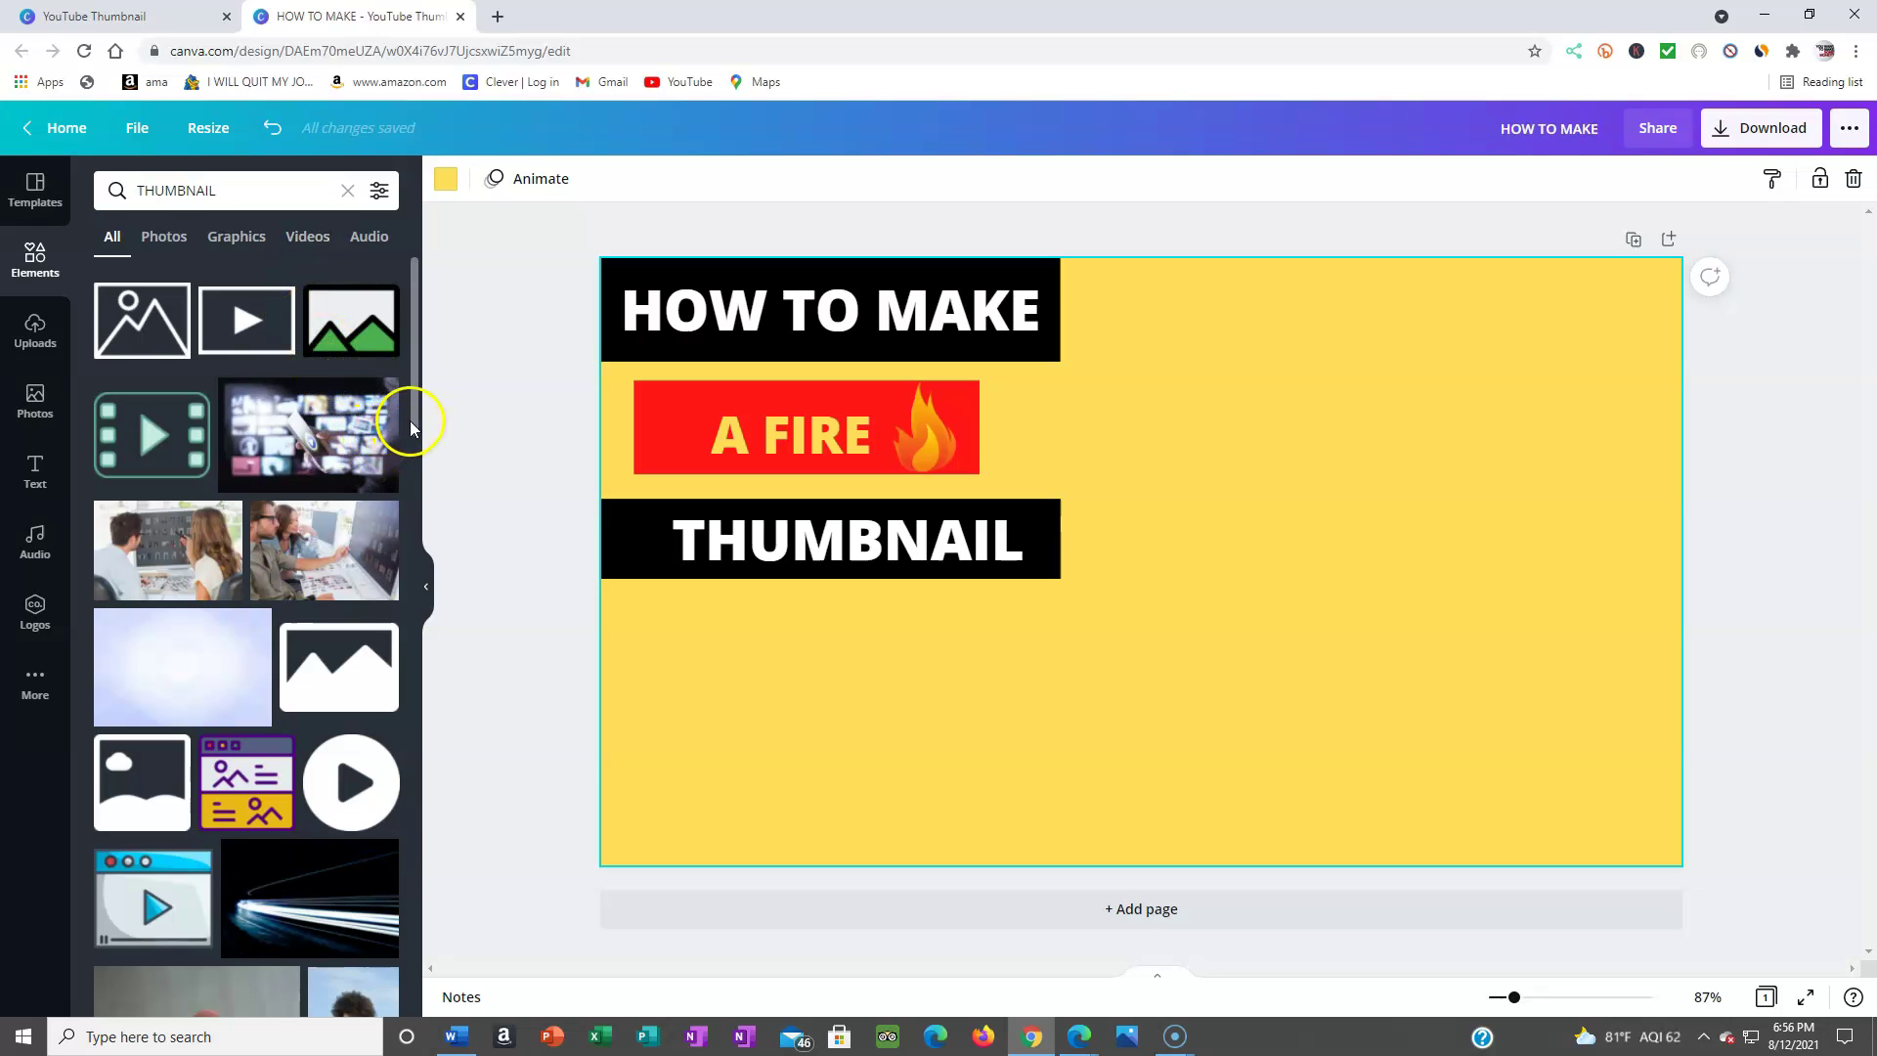
drag(416, 423, 415, 739)
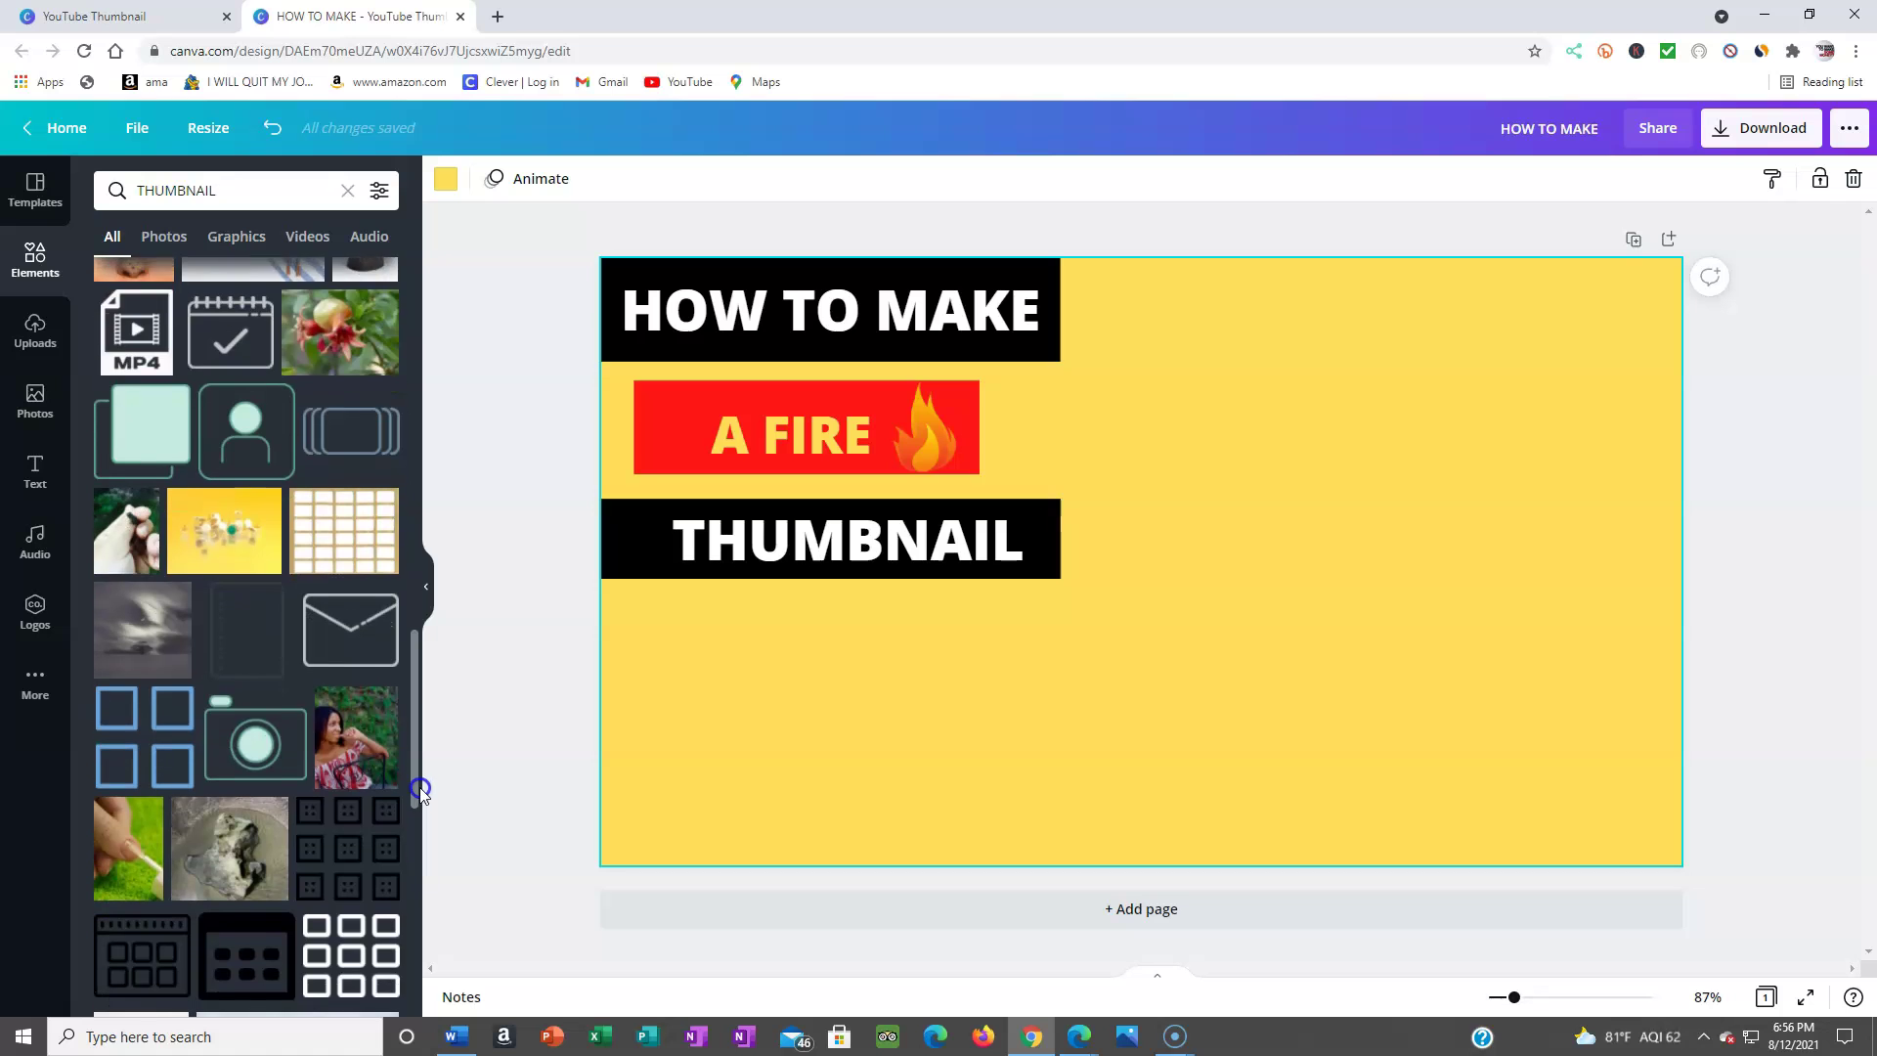
mouse_move(417, 741)
mouse_down()
mouse_move(427, 847)
mouse_move(422, 394)
mouse_up()
click(239, 236)
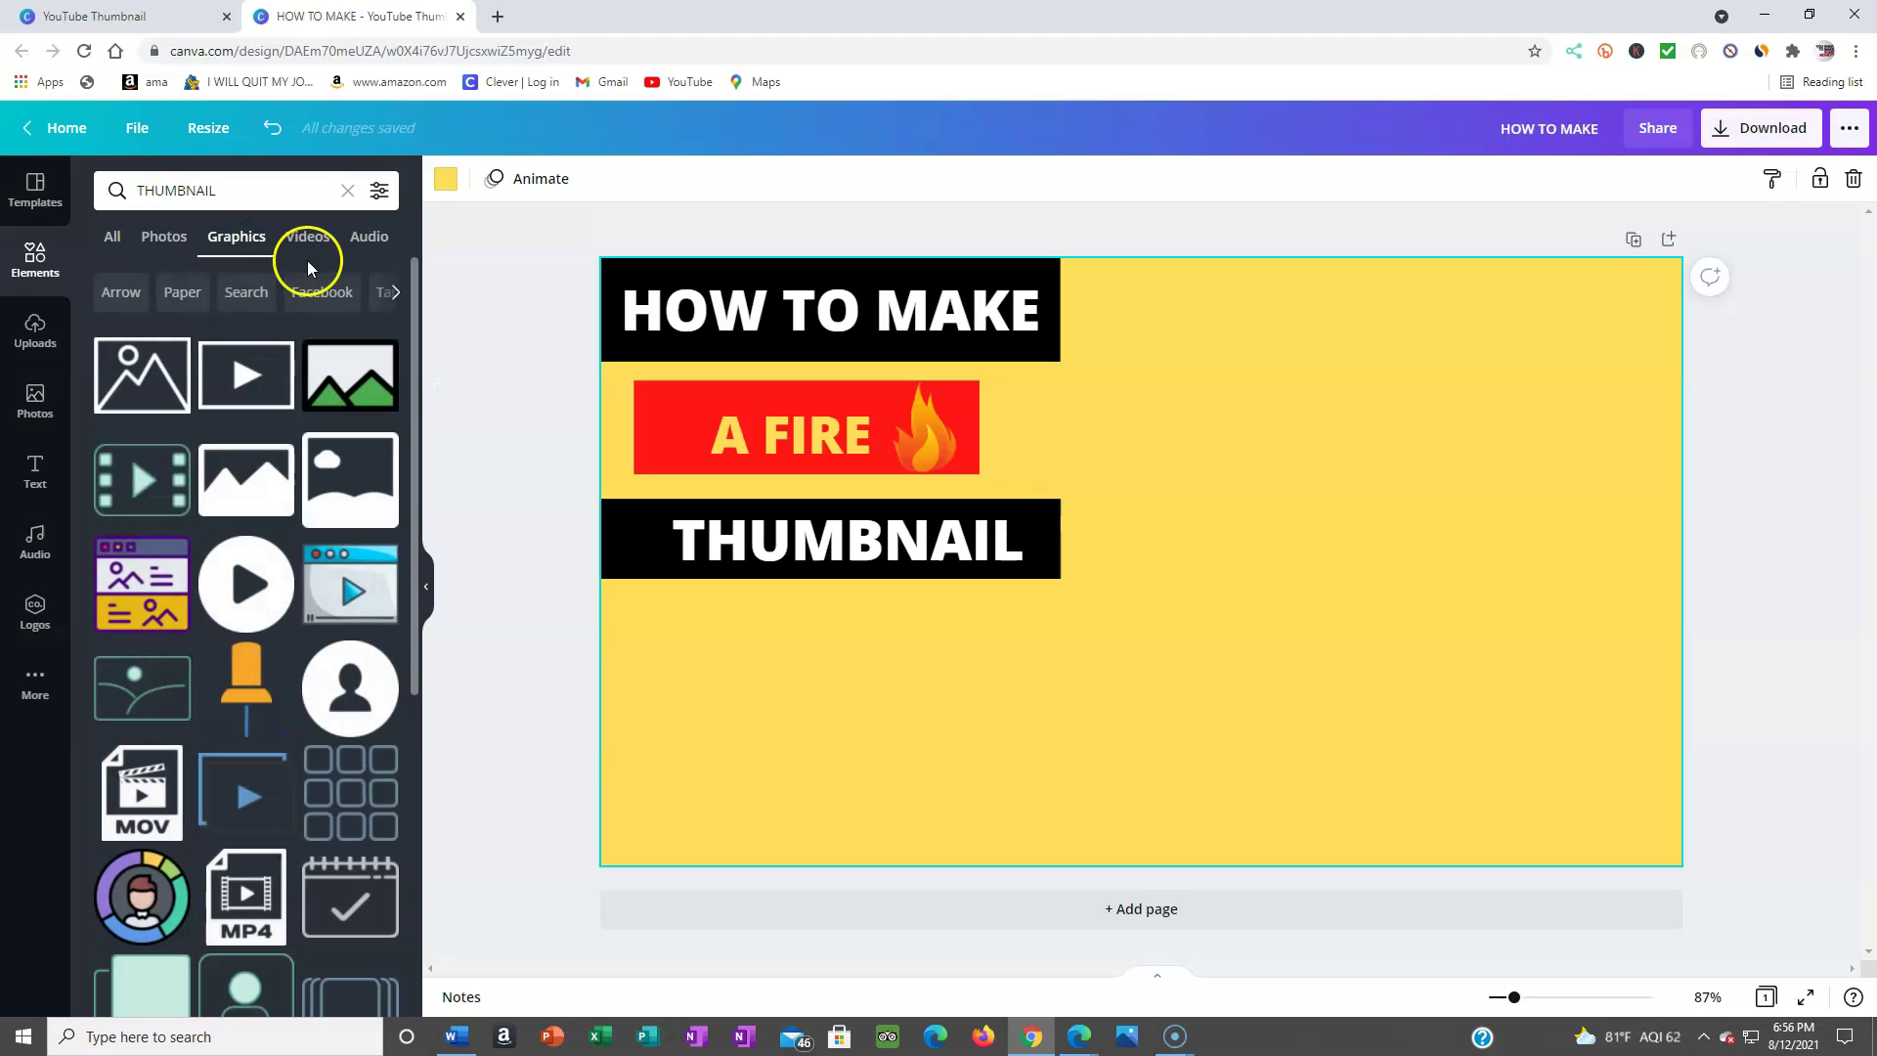
mouse_move(412, 298)
mouse_down()
mouse_move(416, 378)
mouse_move(418, 264)
mouse_up()
click(166, 238)
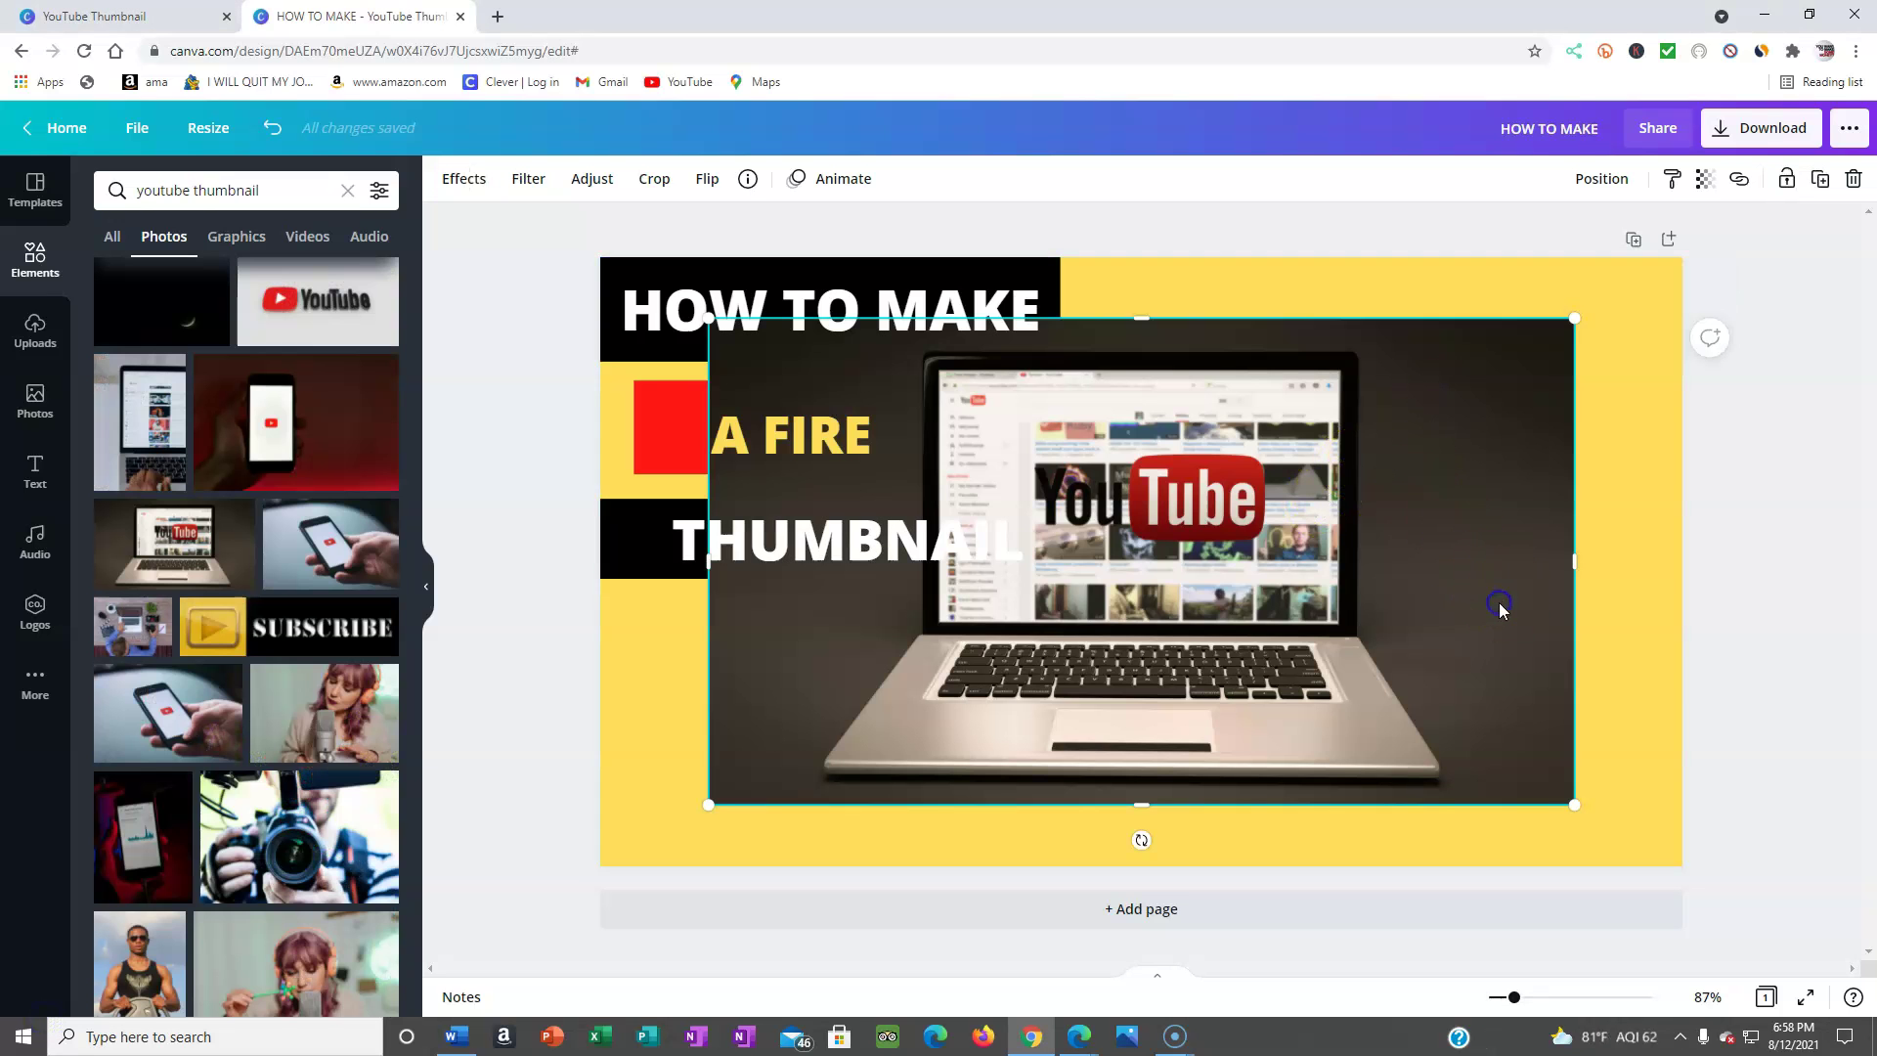
Step: Send the laptop photo behind the flame, shift it right and down, enlarge it, trim its top
right_click(1449, 732)
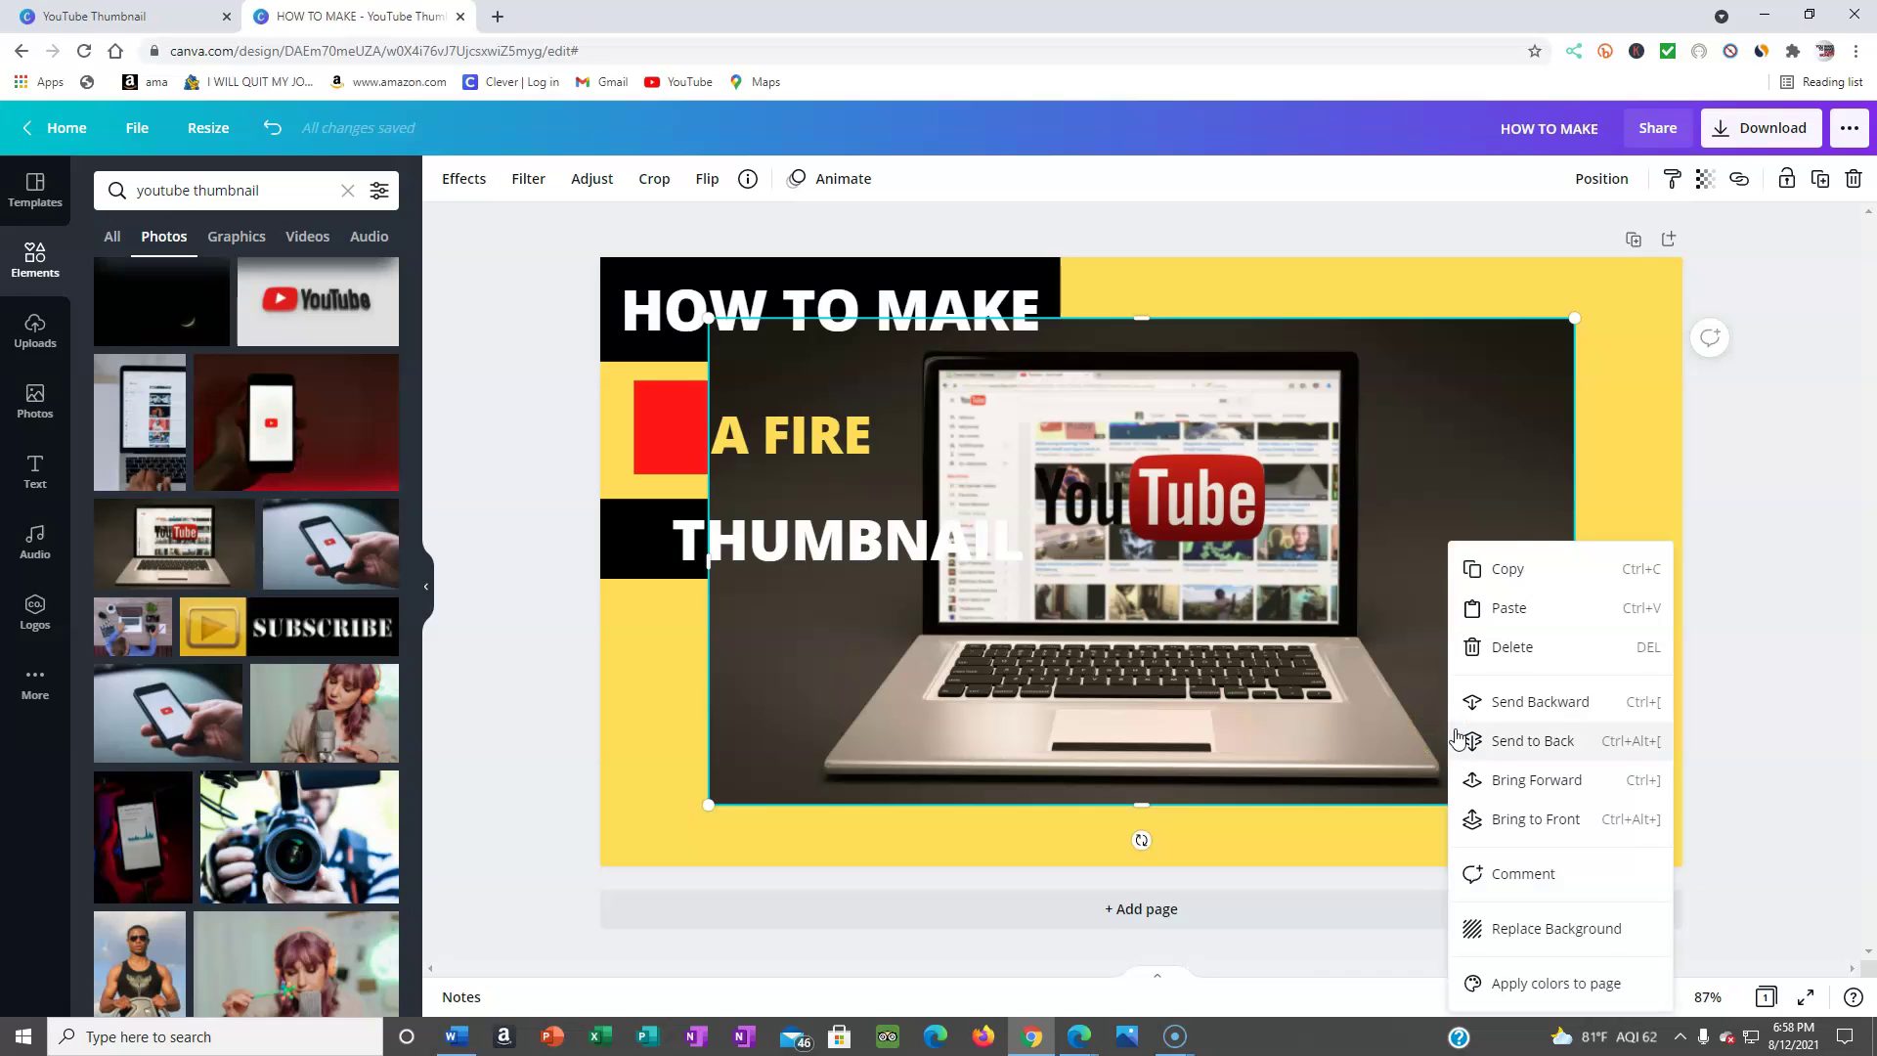
click(1535, 710)
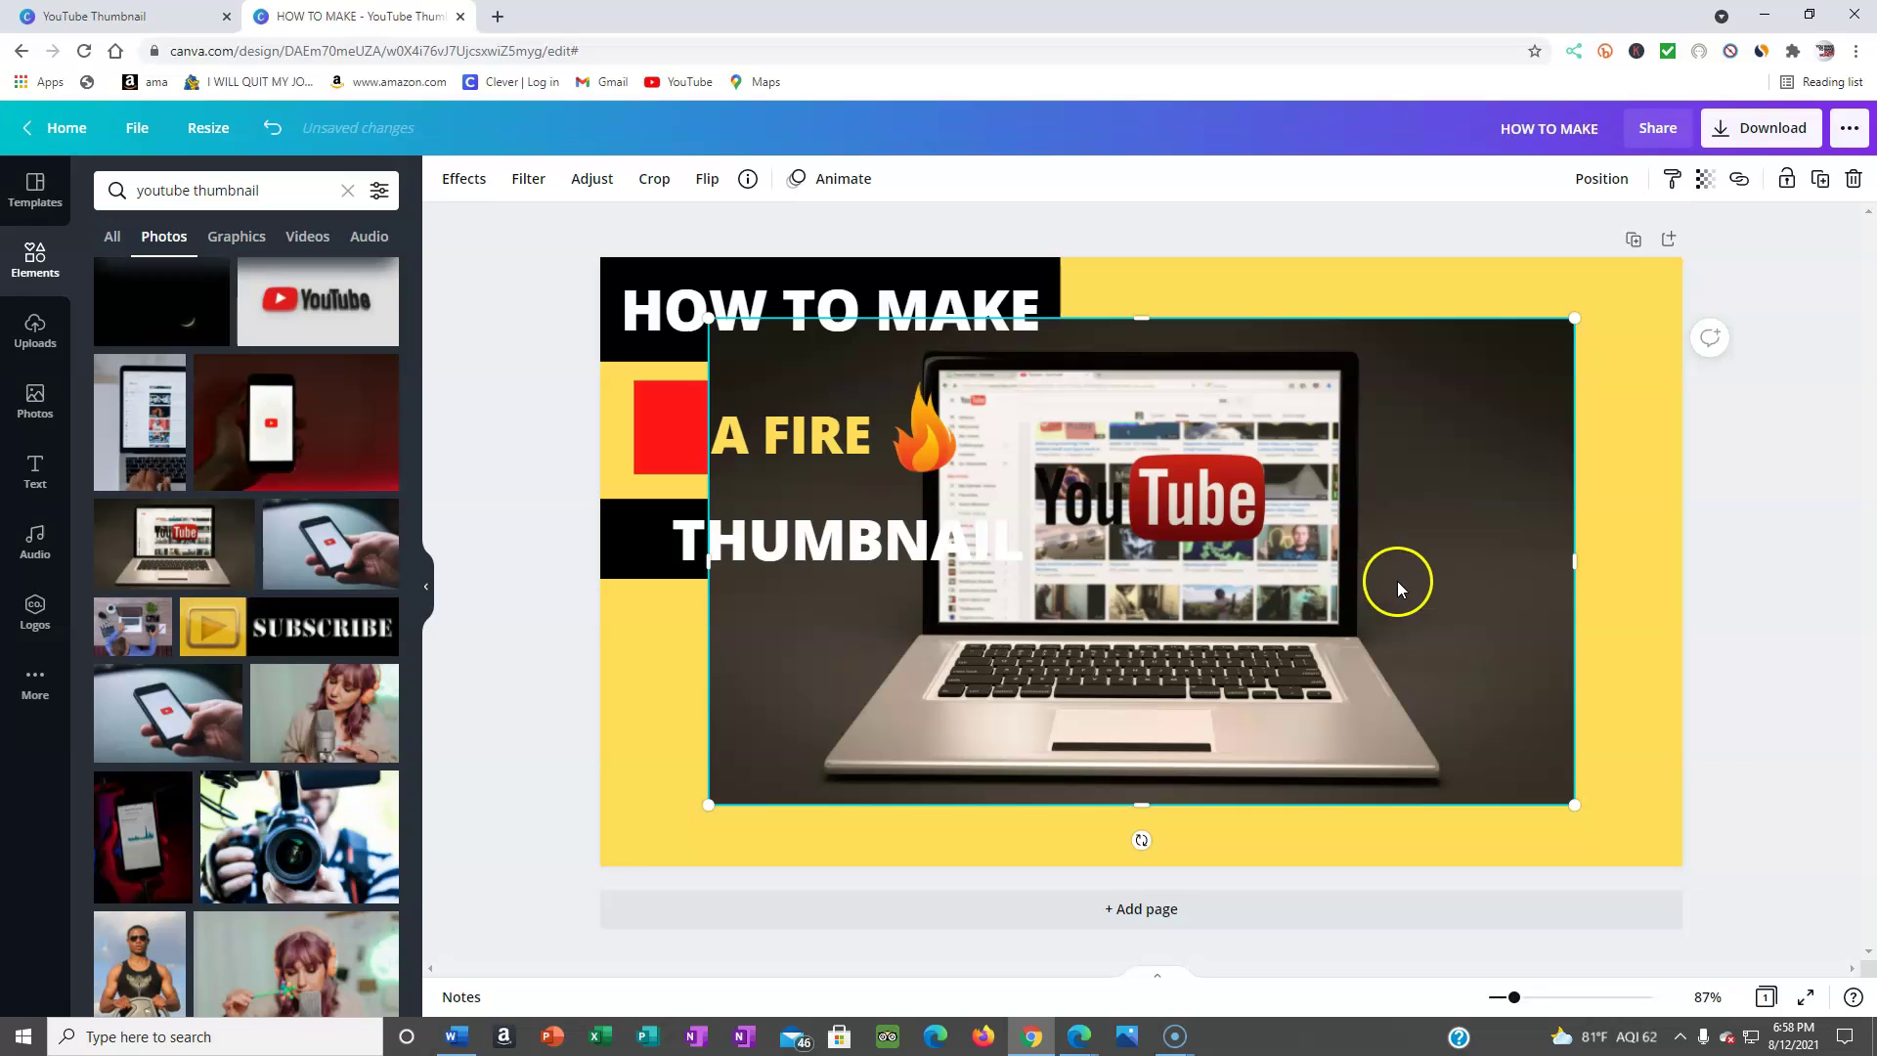
click(1642, 528)
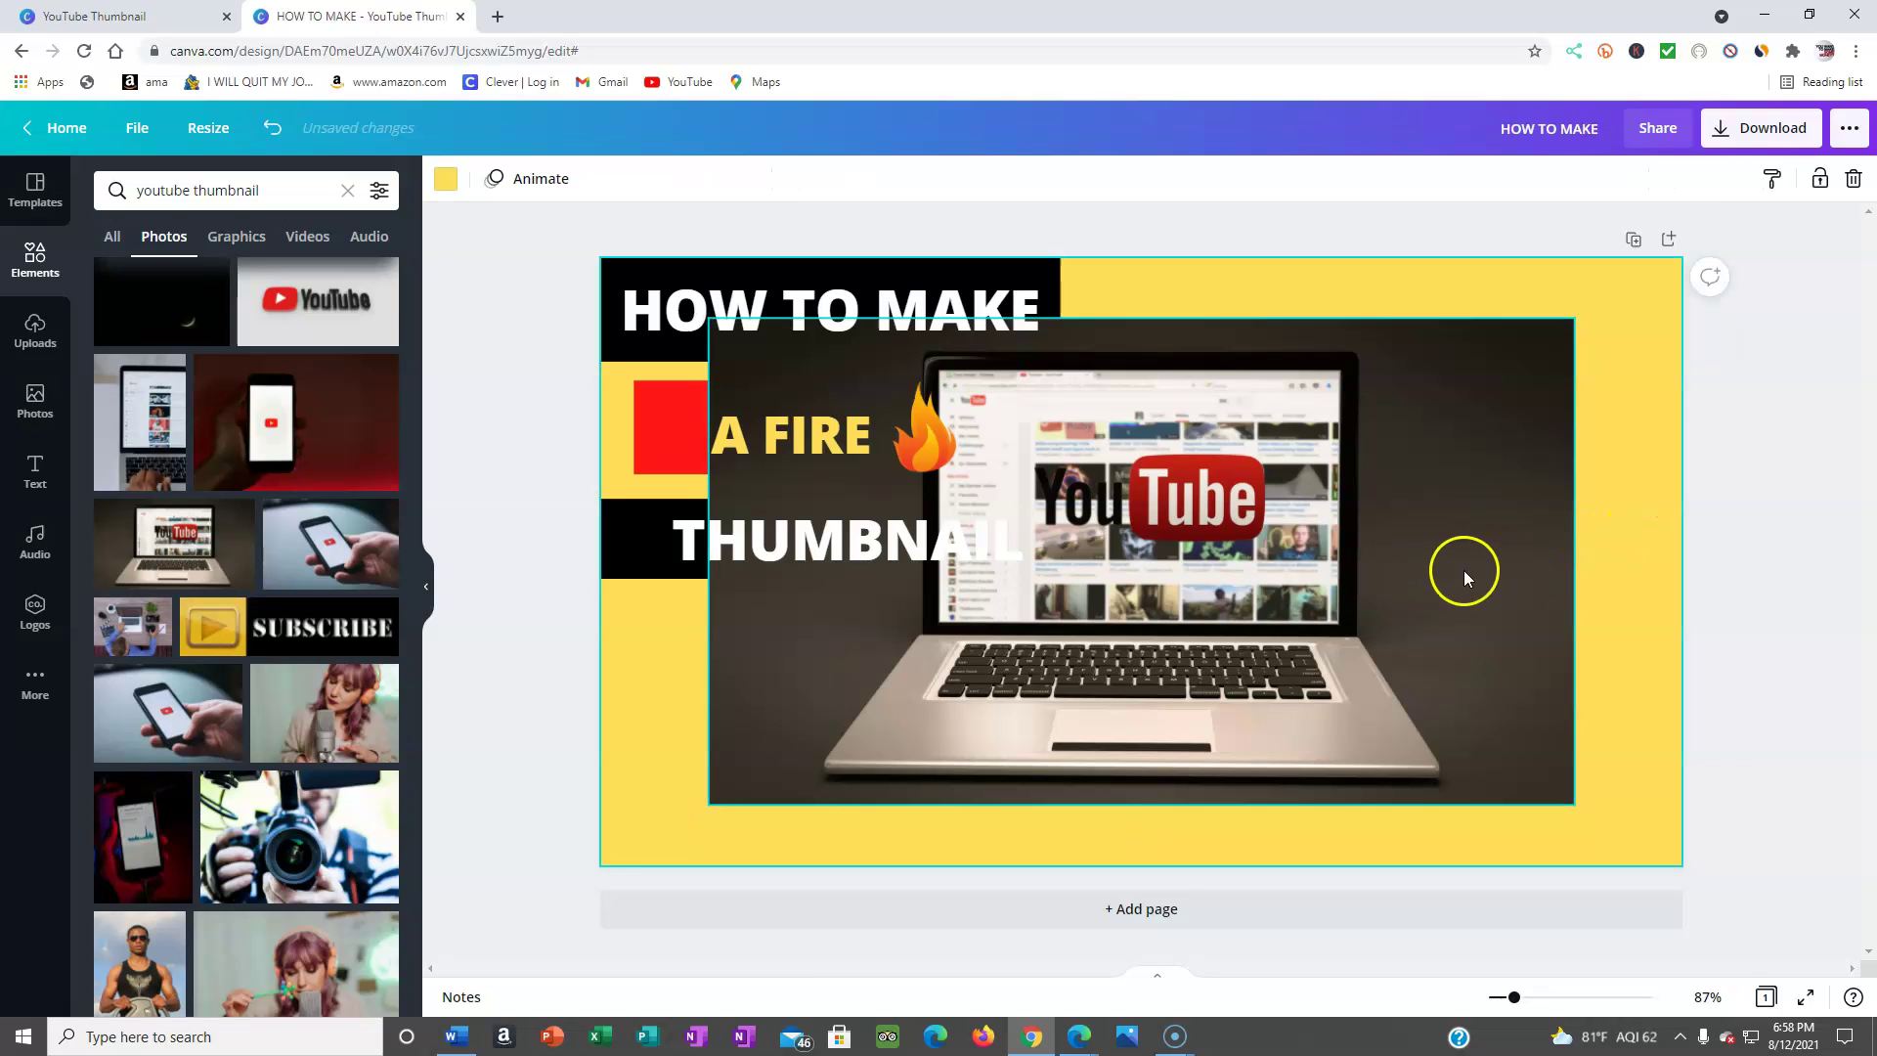
mouse_move(1465, 570)
mouse_down()
mouse_move(1543, 622)
mouse_move(1446, 629)
mouse_up()
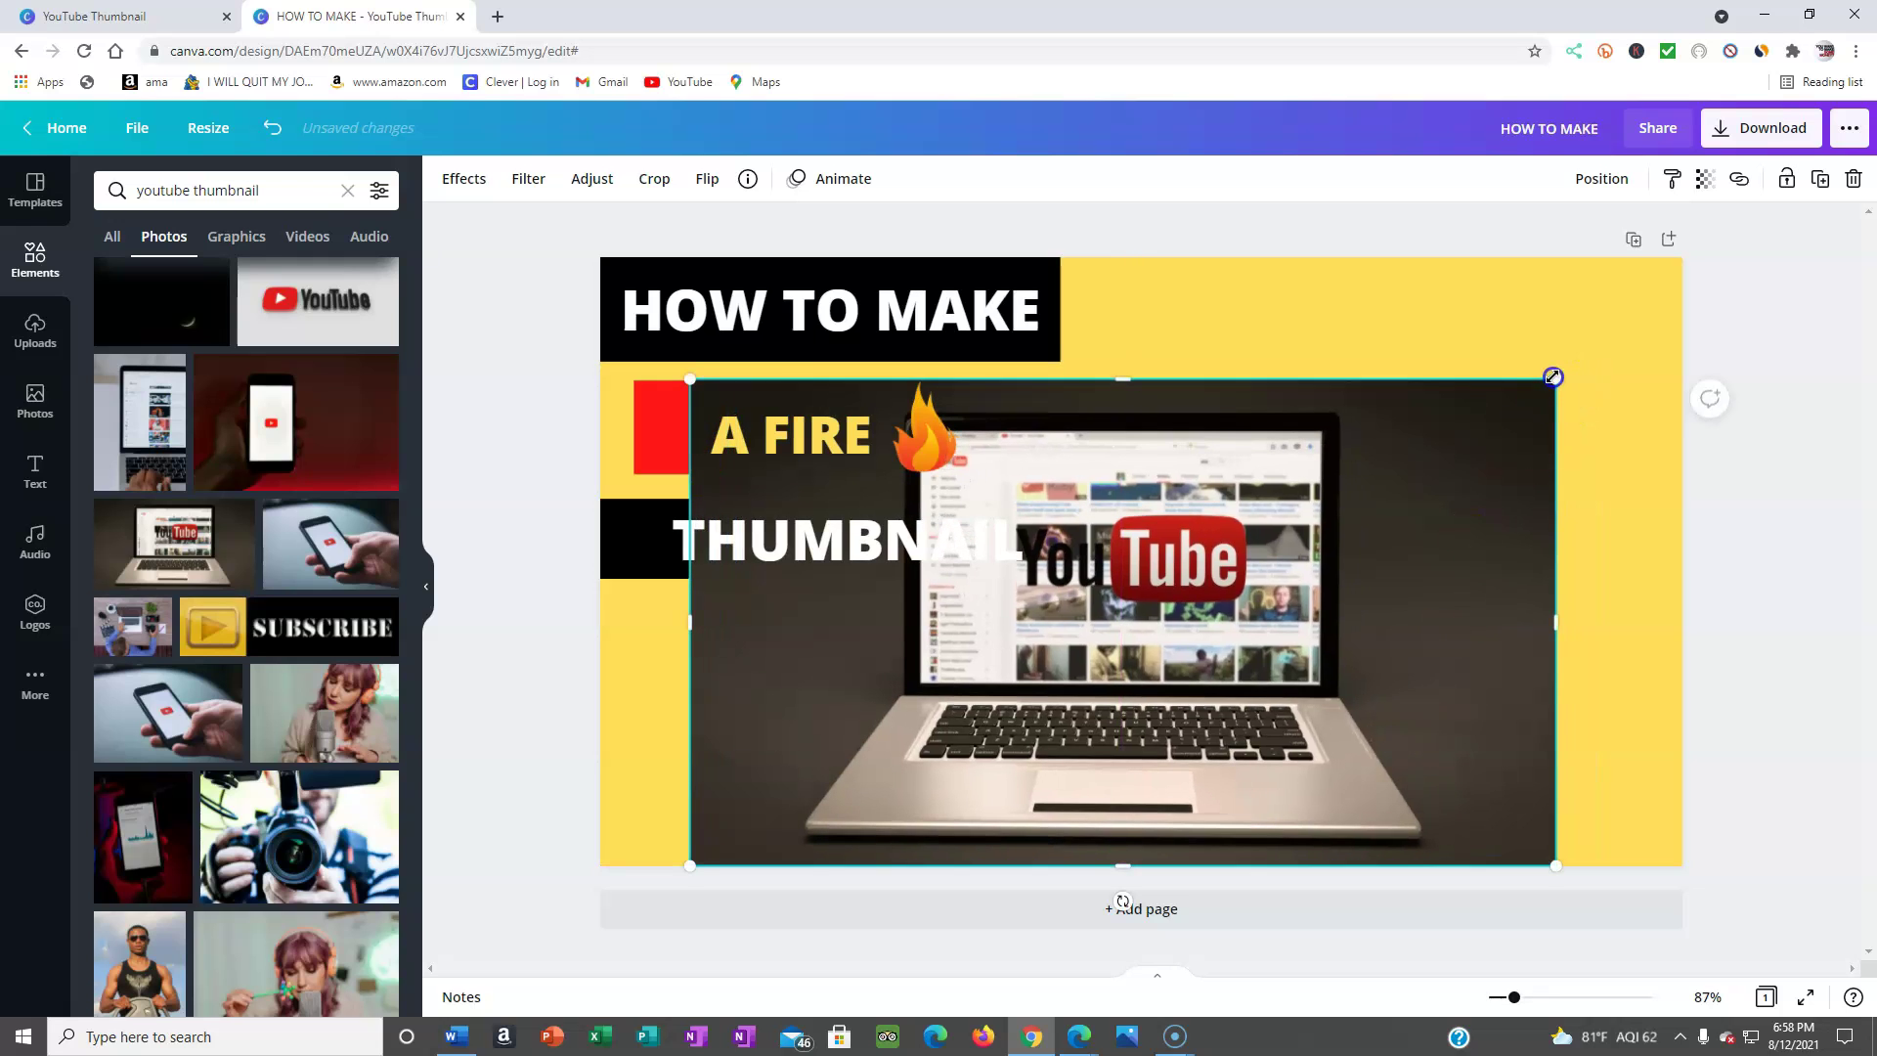
drag(1554, 377, 1674, 250)
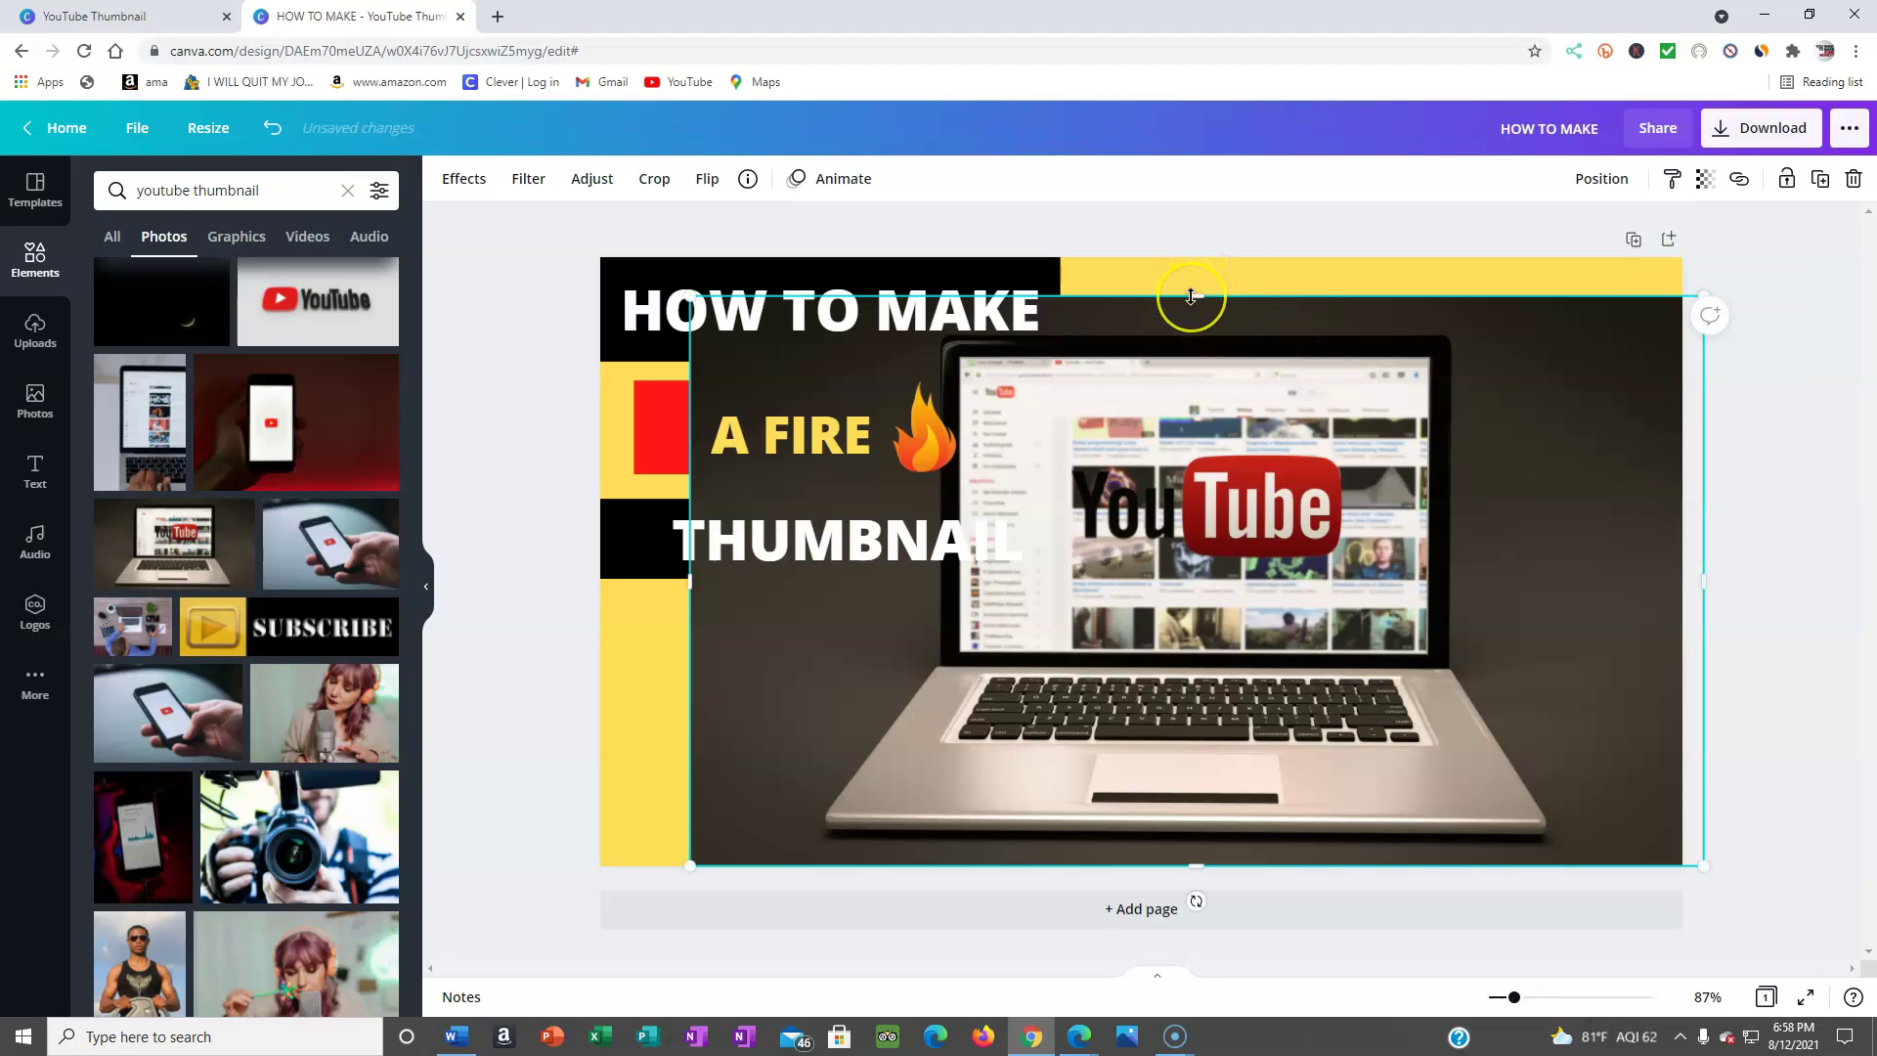
mouse_move(1191, 296)
mouse_down()
mouse_move(1188, 339)
mouse_move(1194, 309)
mouse_up()
Step: Apply Background Remover to the laptop photo and move the cutout further right
click(478, 186)
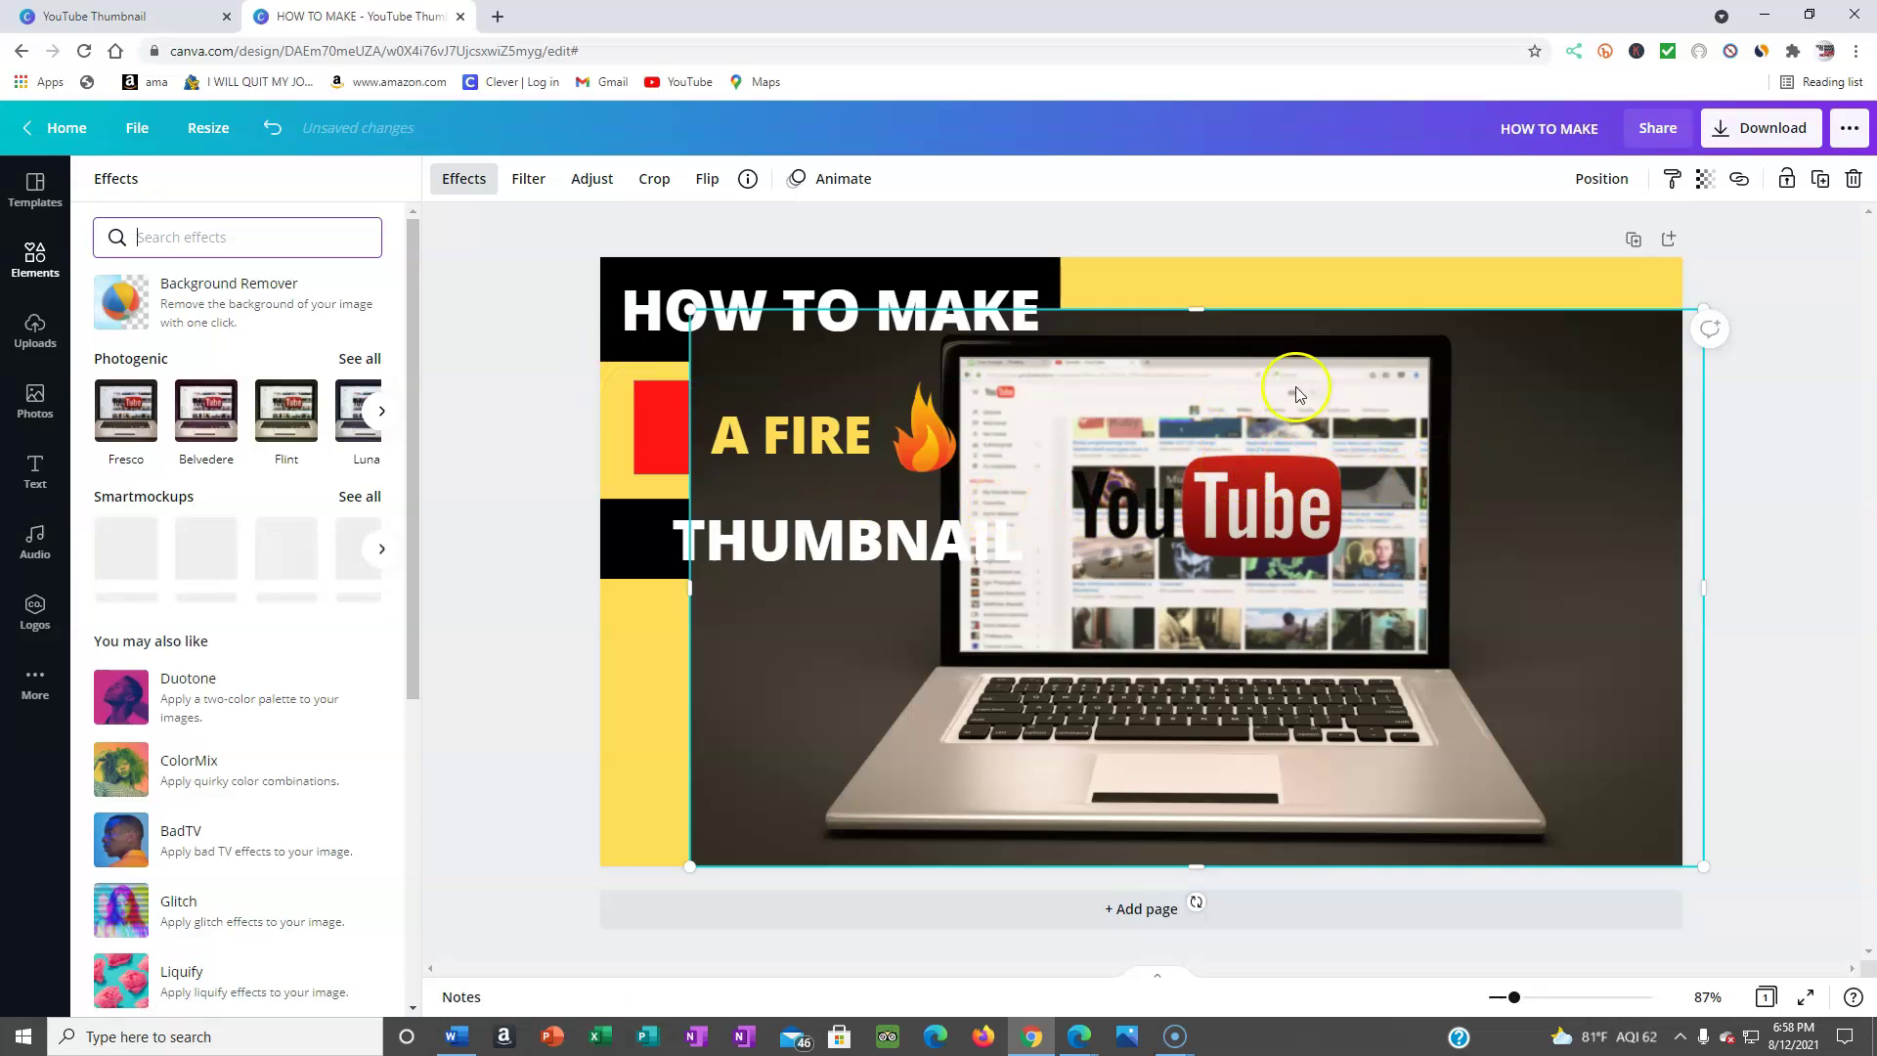
click(220, 308)
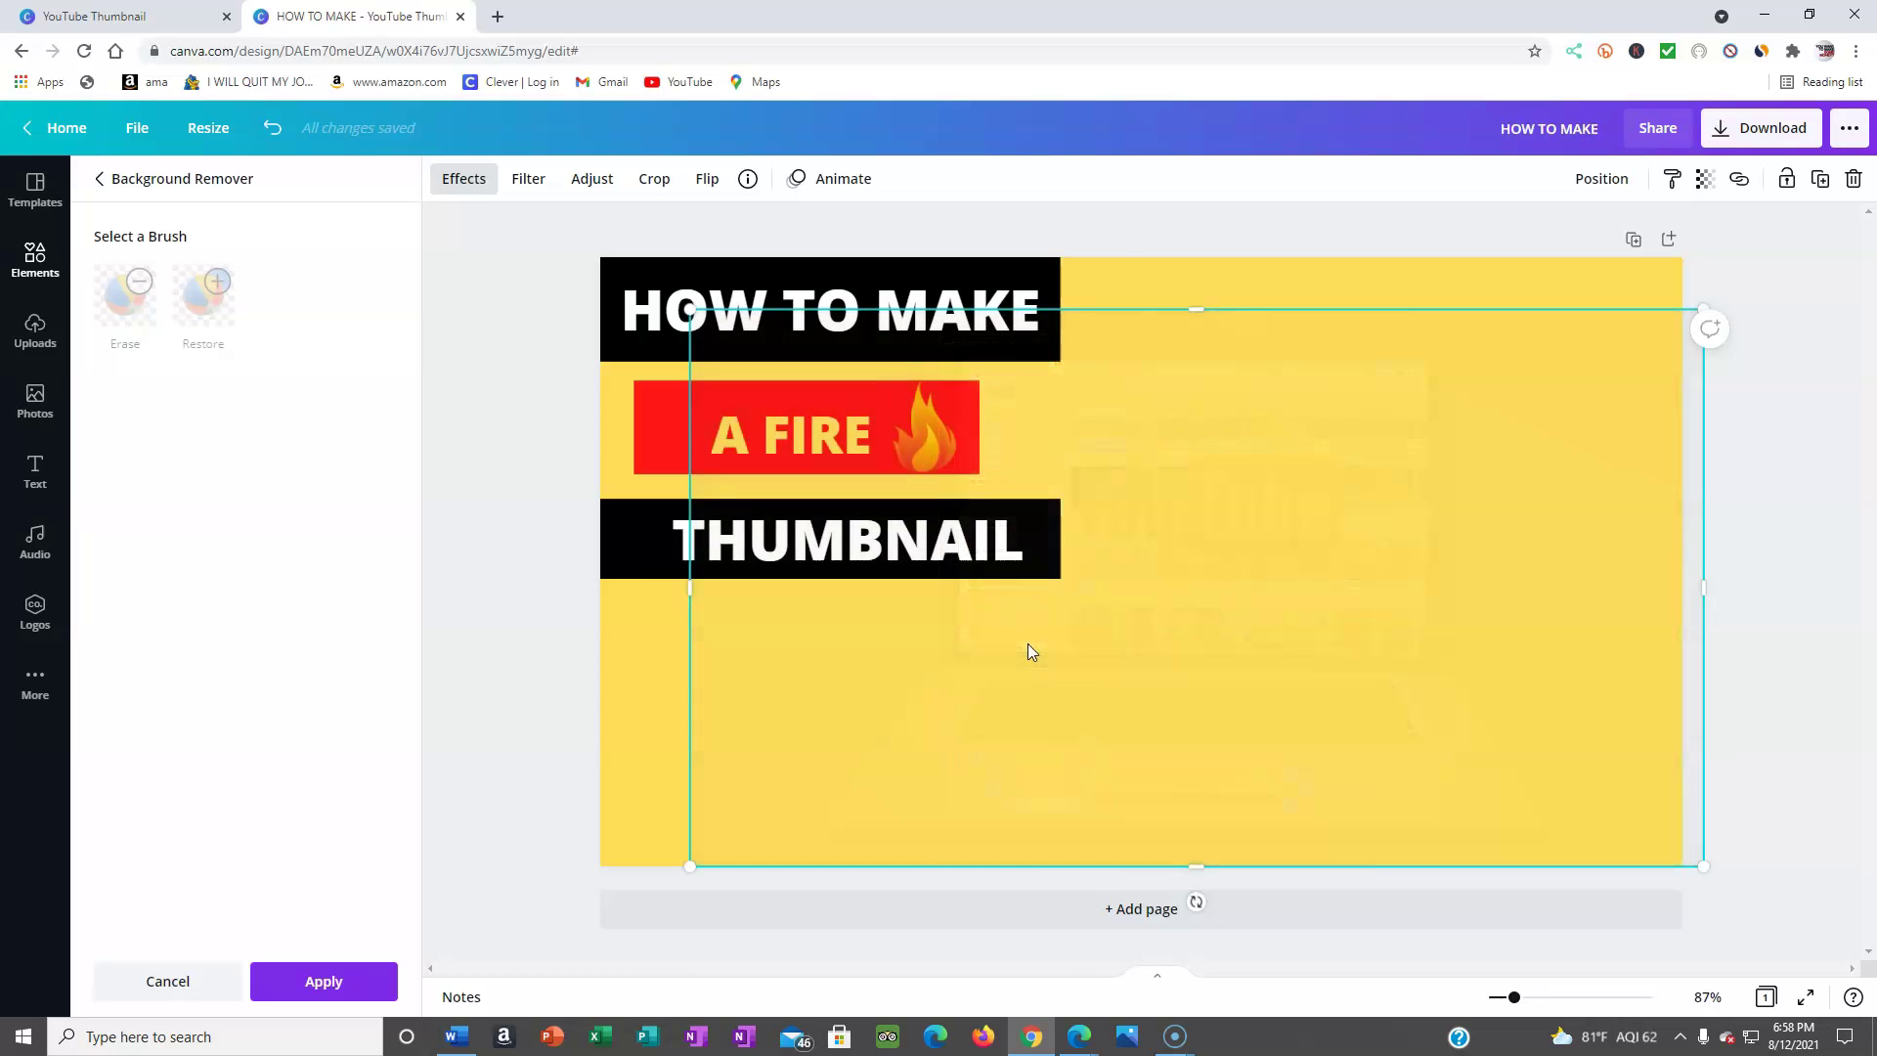
click(1321, 517)
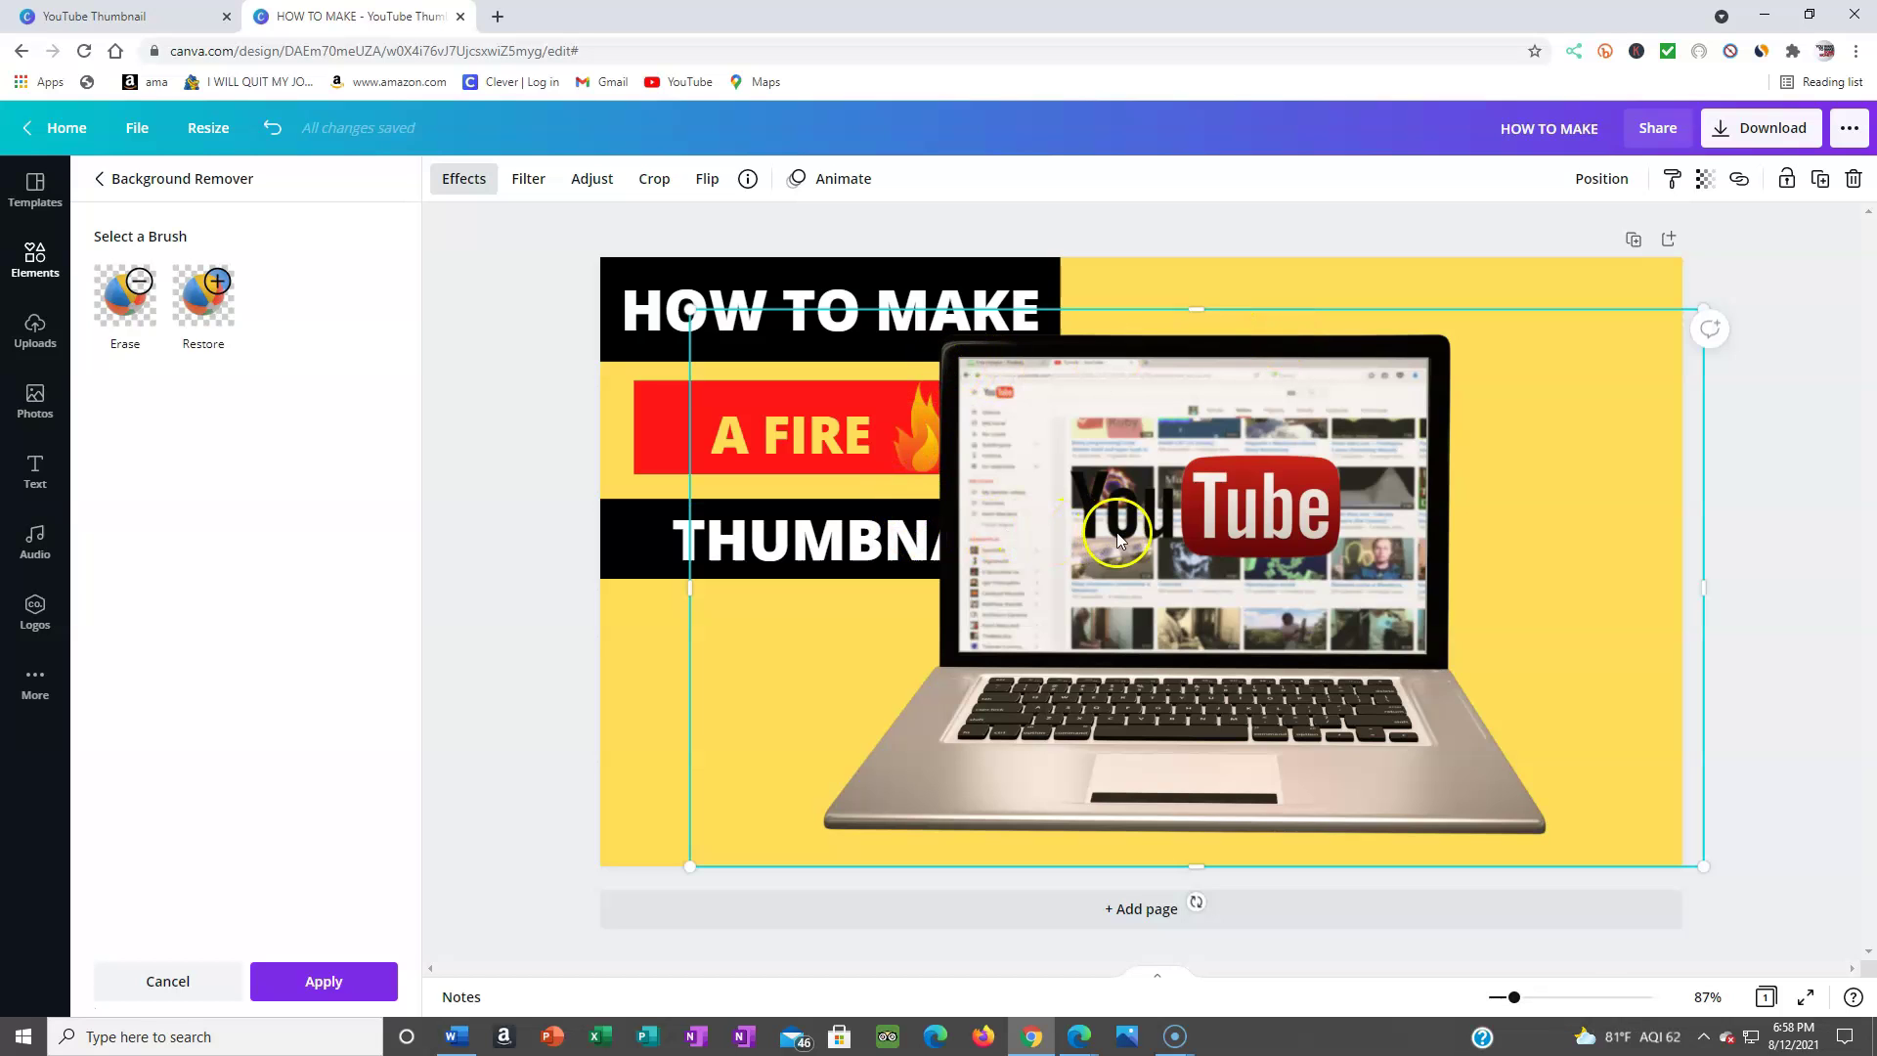
drag(1119, 530, 1258, 527)
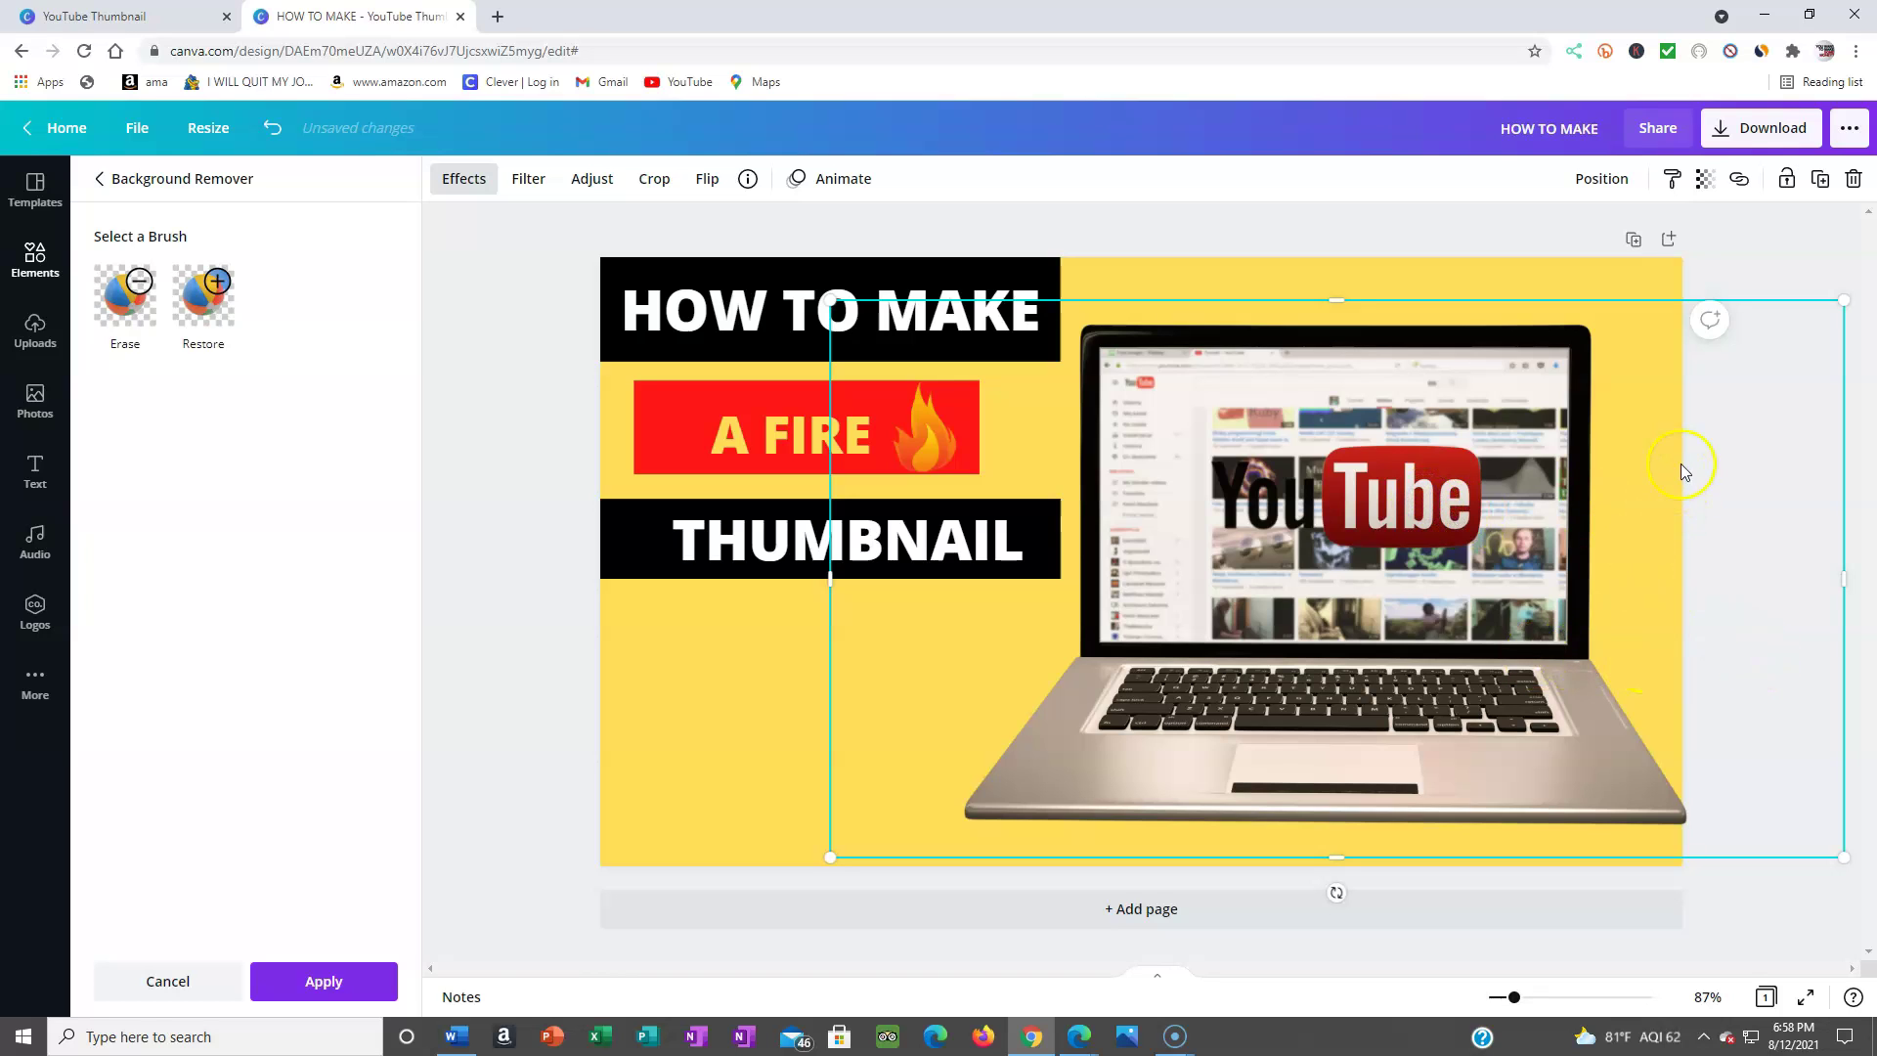
click(1776, 253)
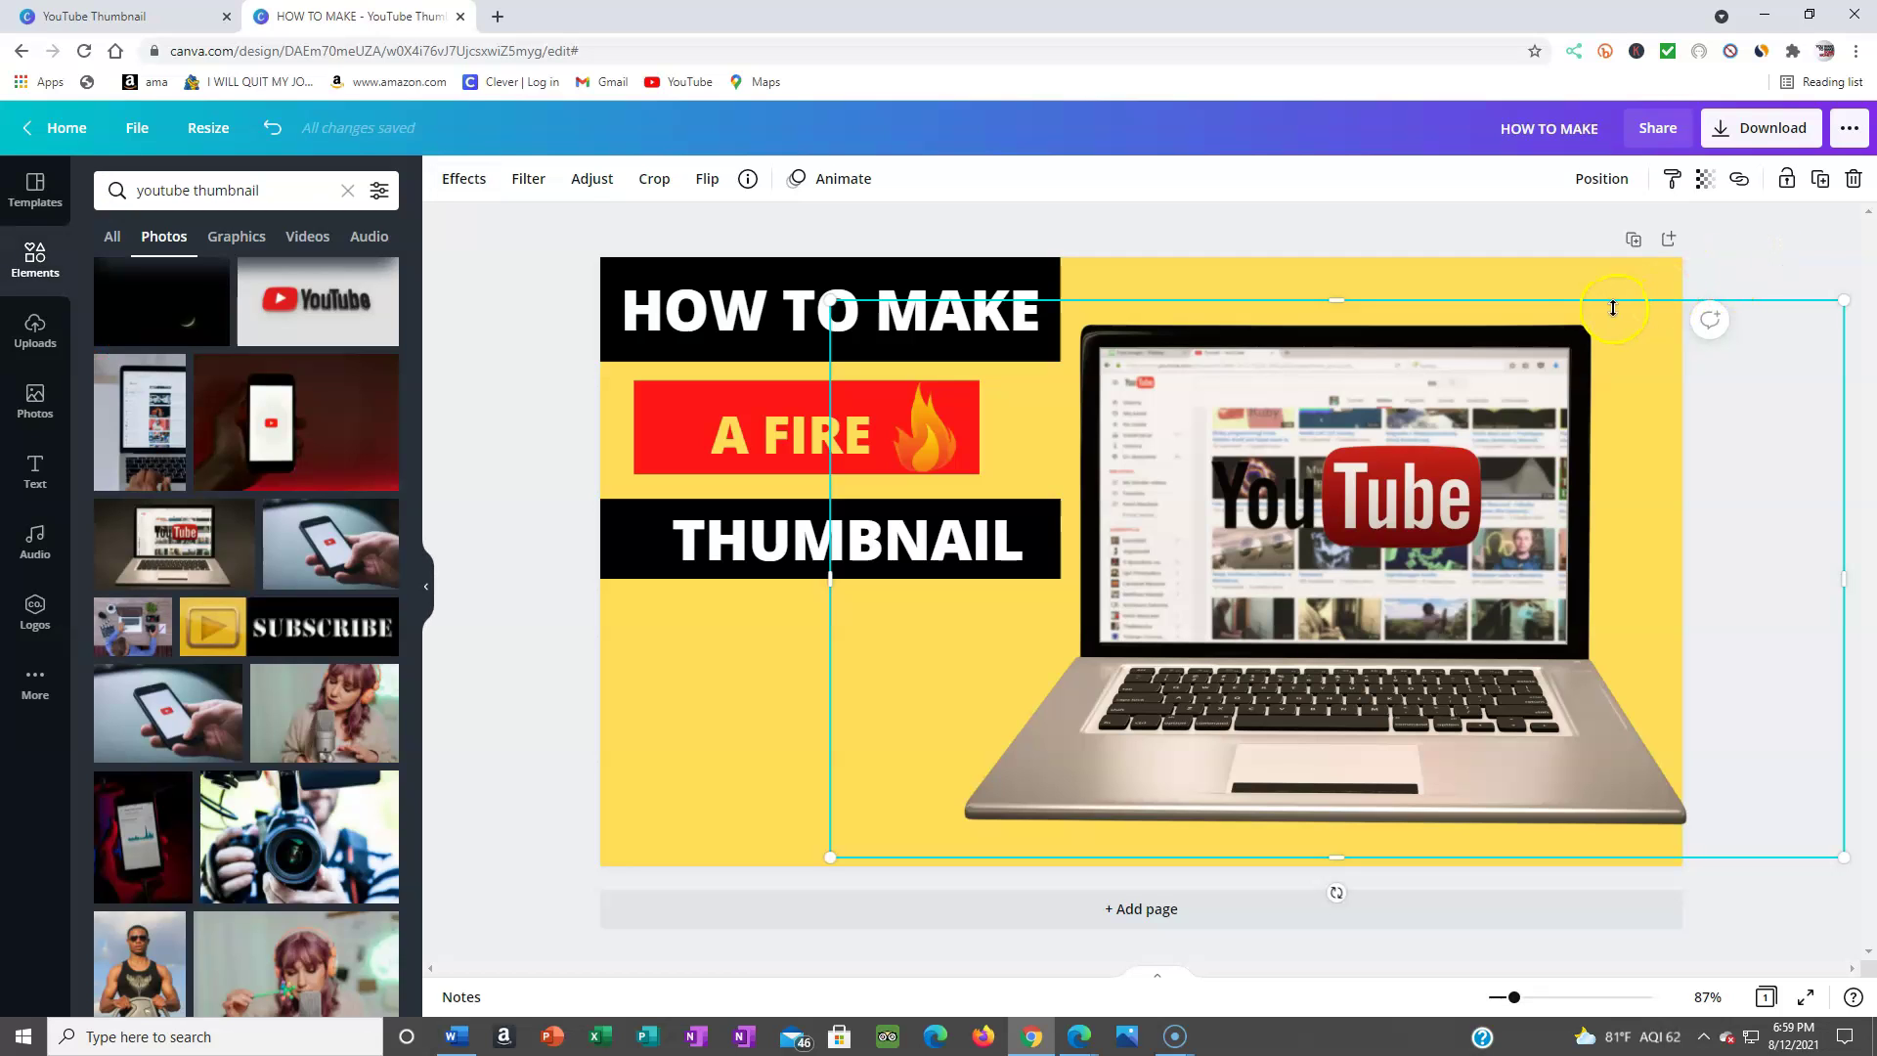
click(1346, 278)
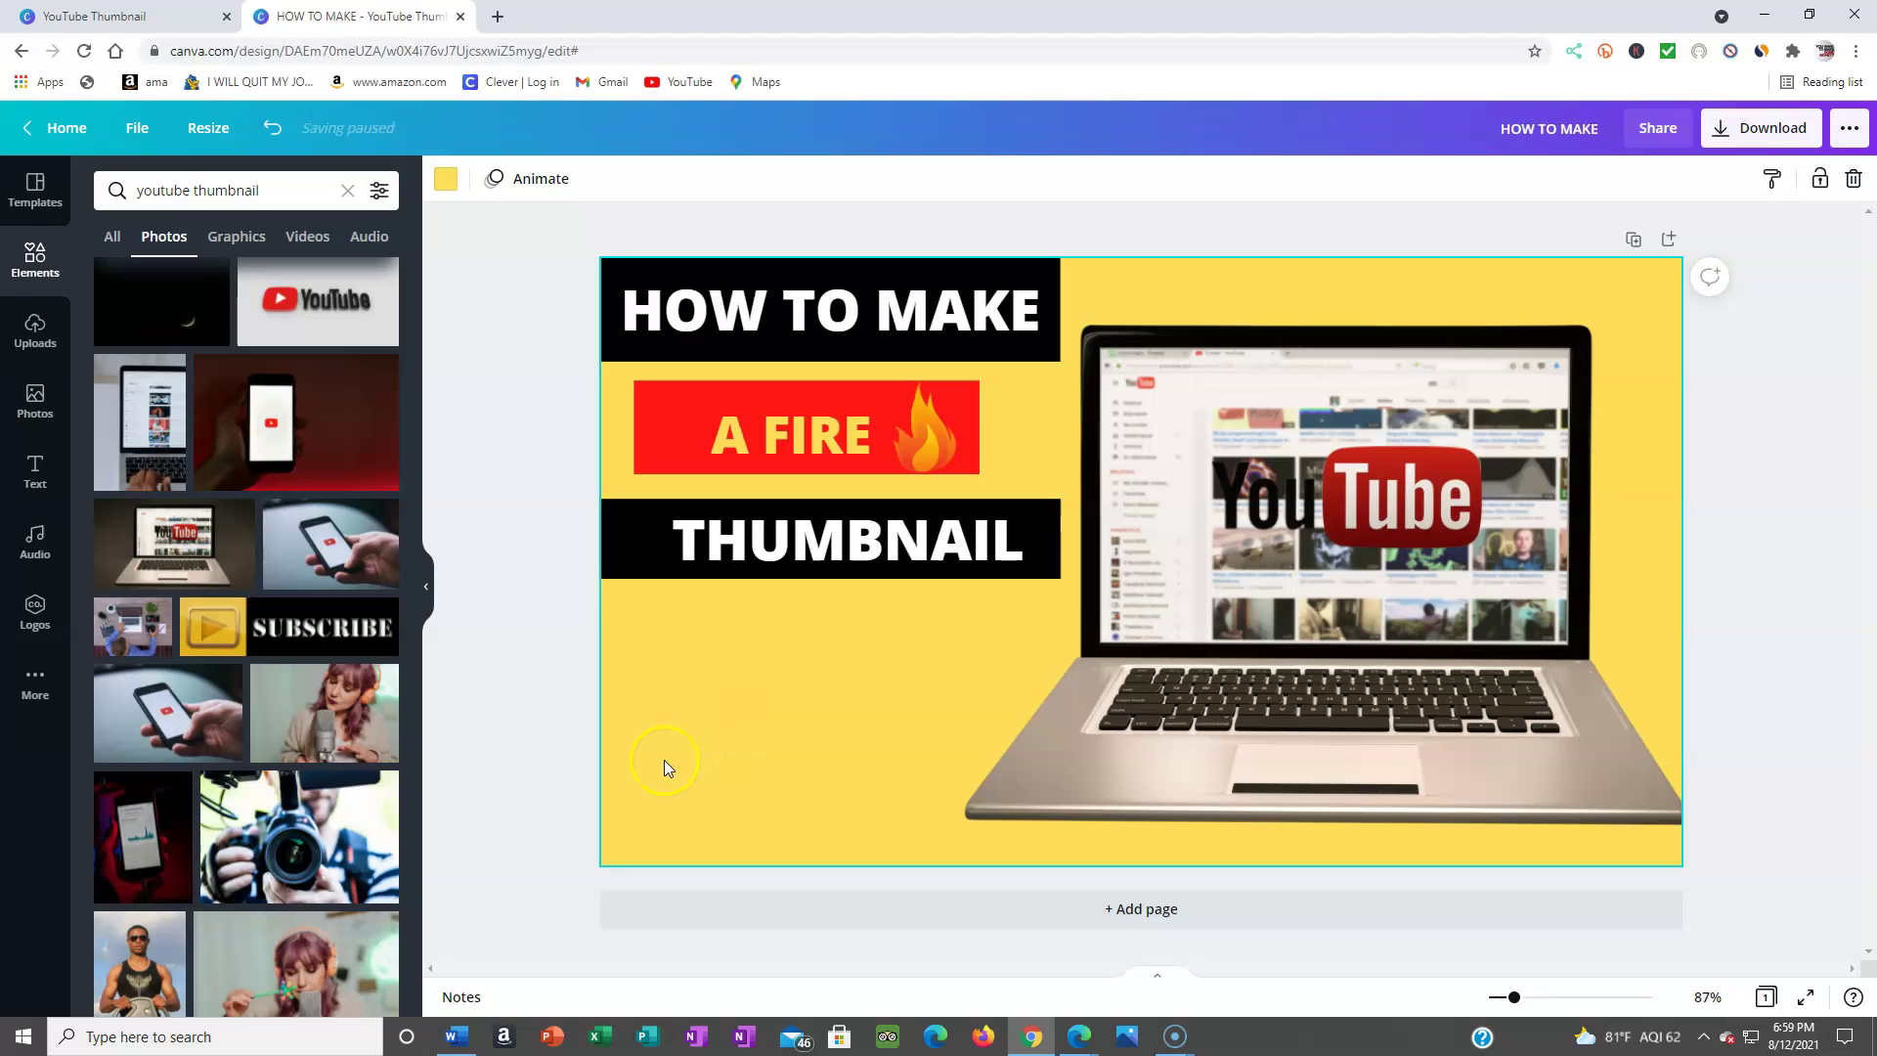
Step: Search Elements for 'arrow' and add the red curved arrow
click(525, 890)
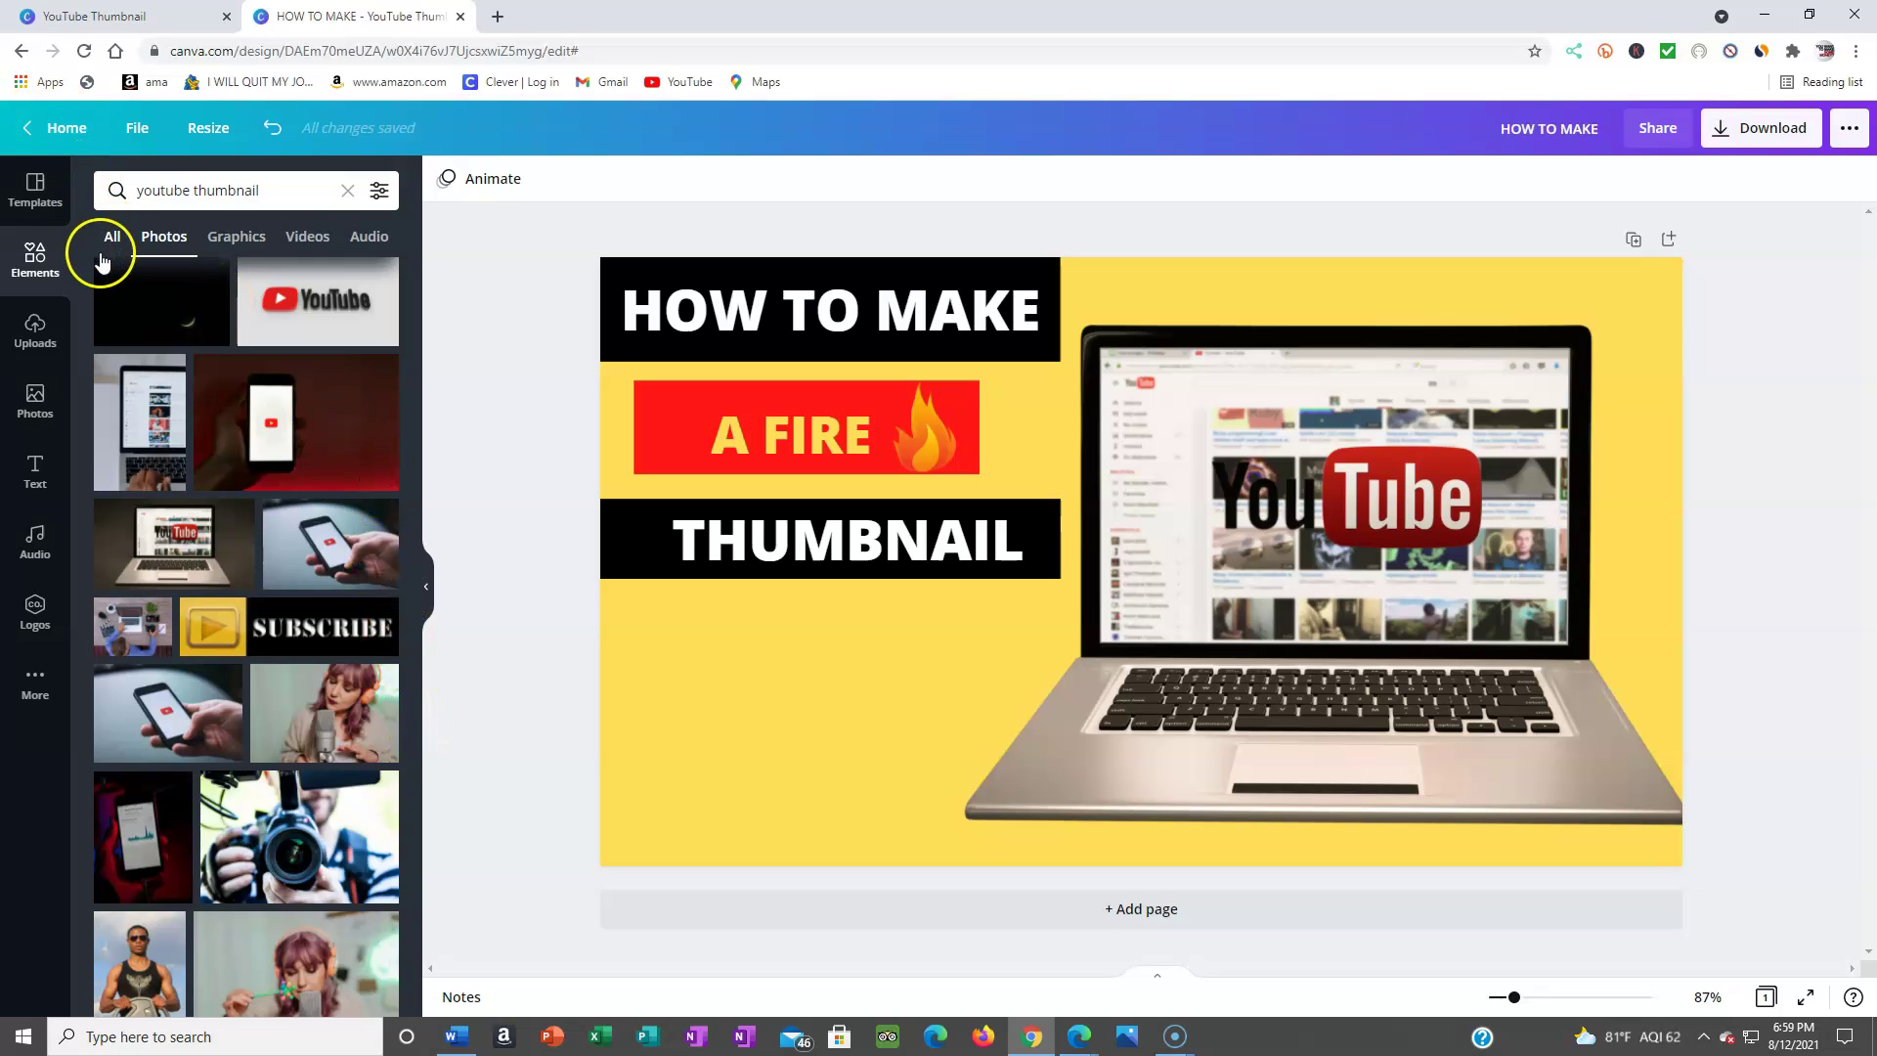
click(342, 192)
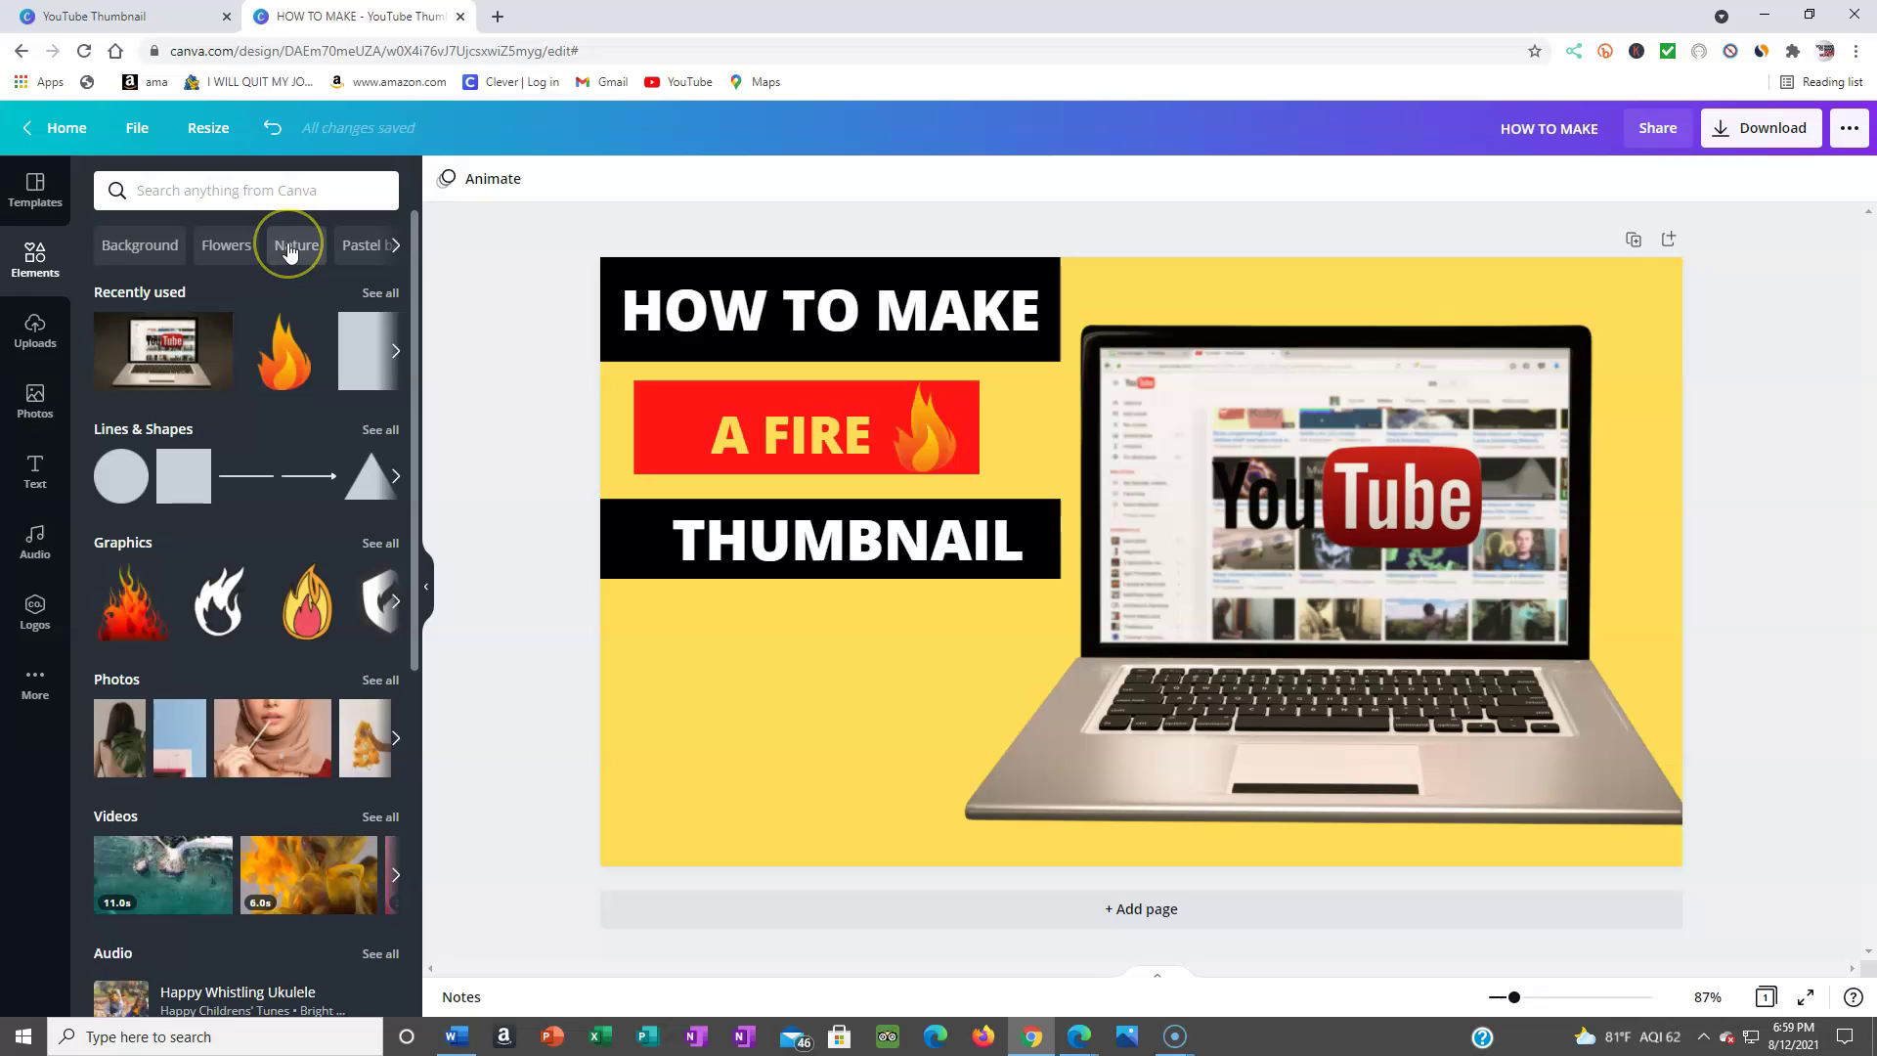
text(arrow)
key(Return)
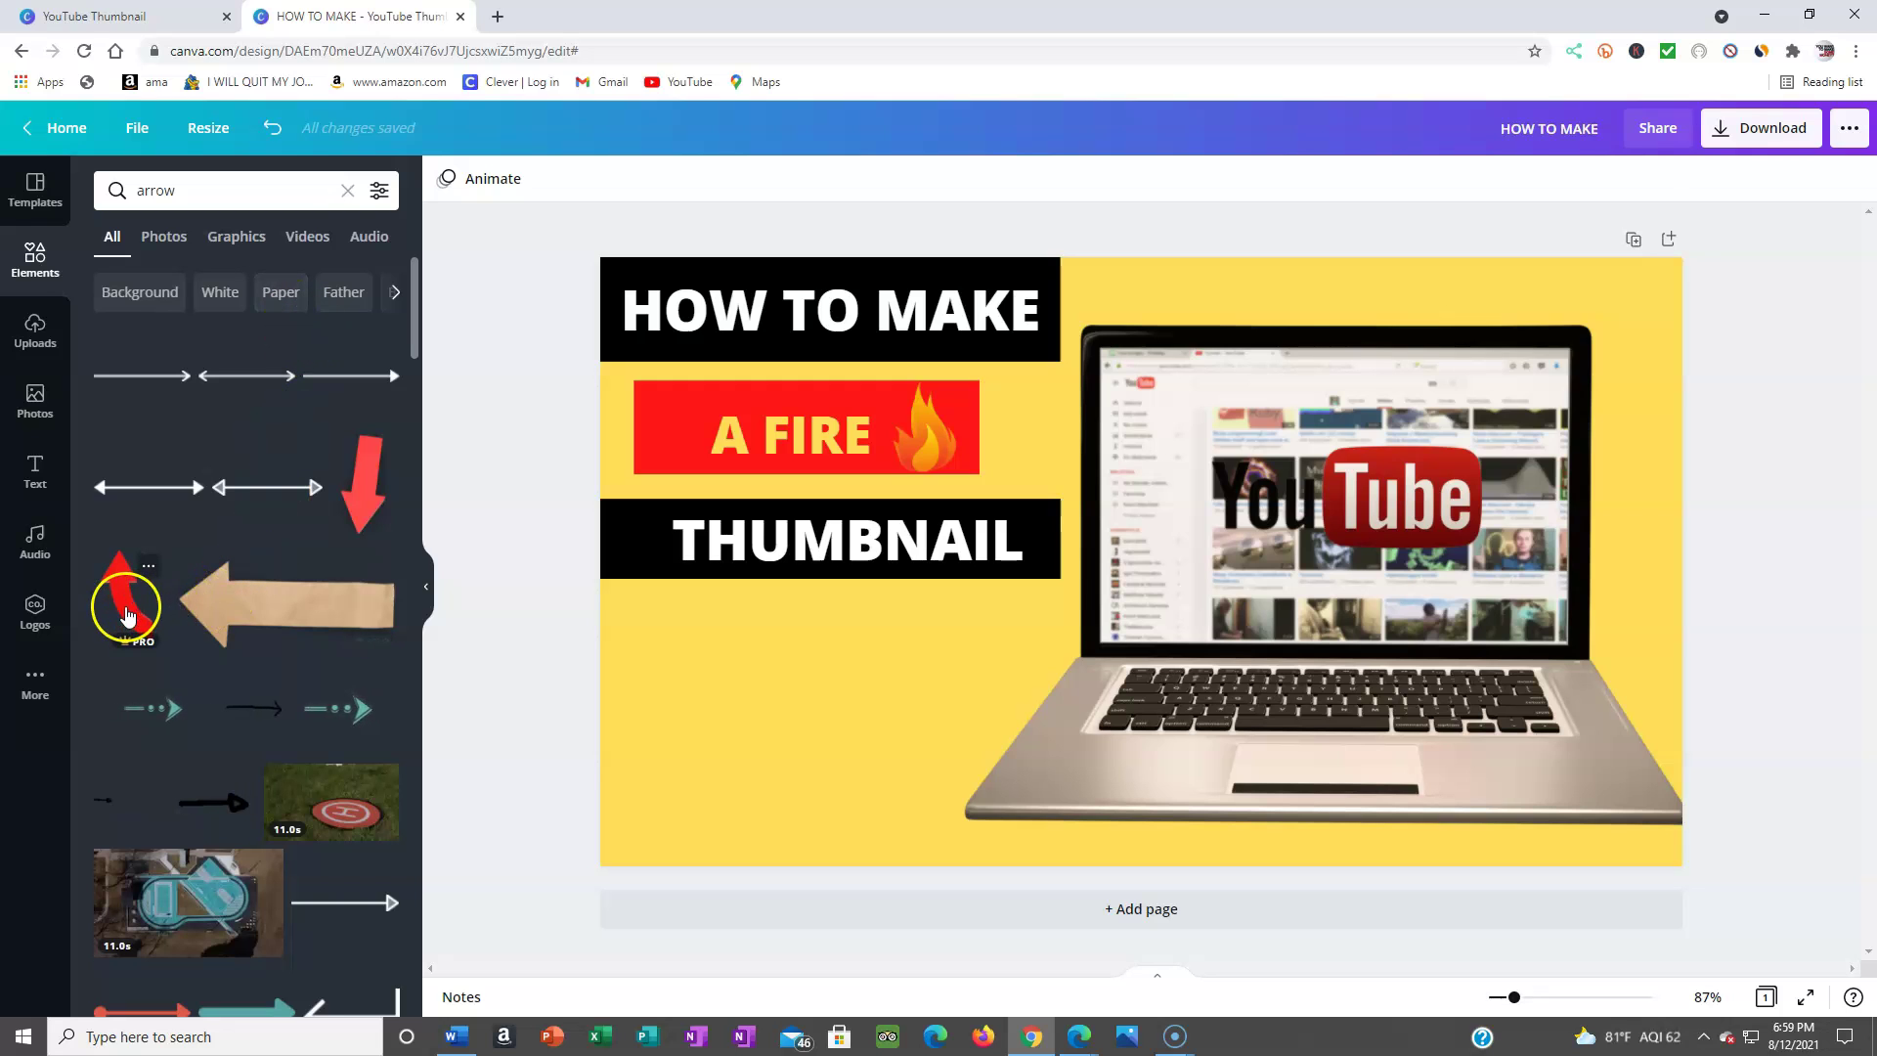
click(125, 616)
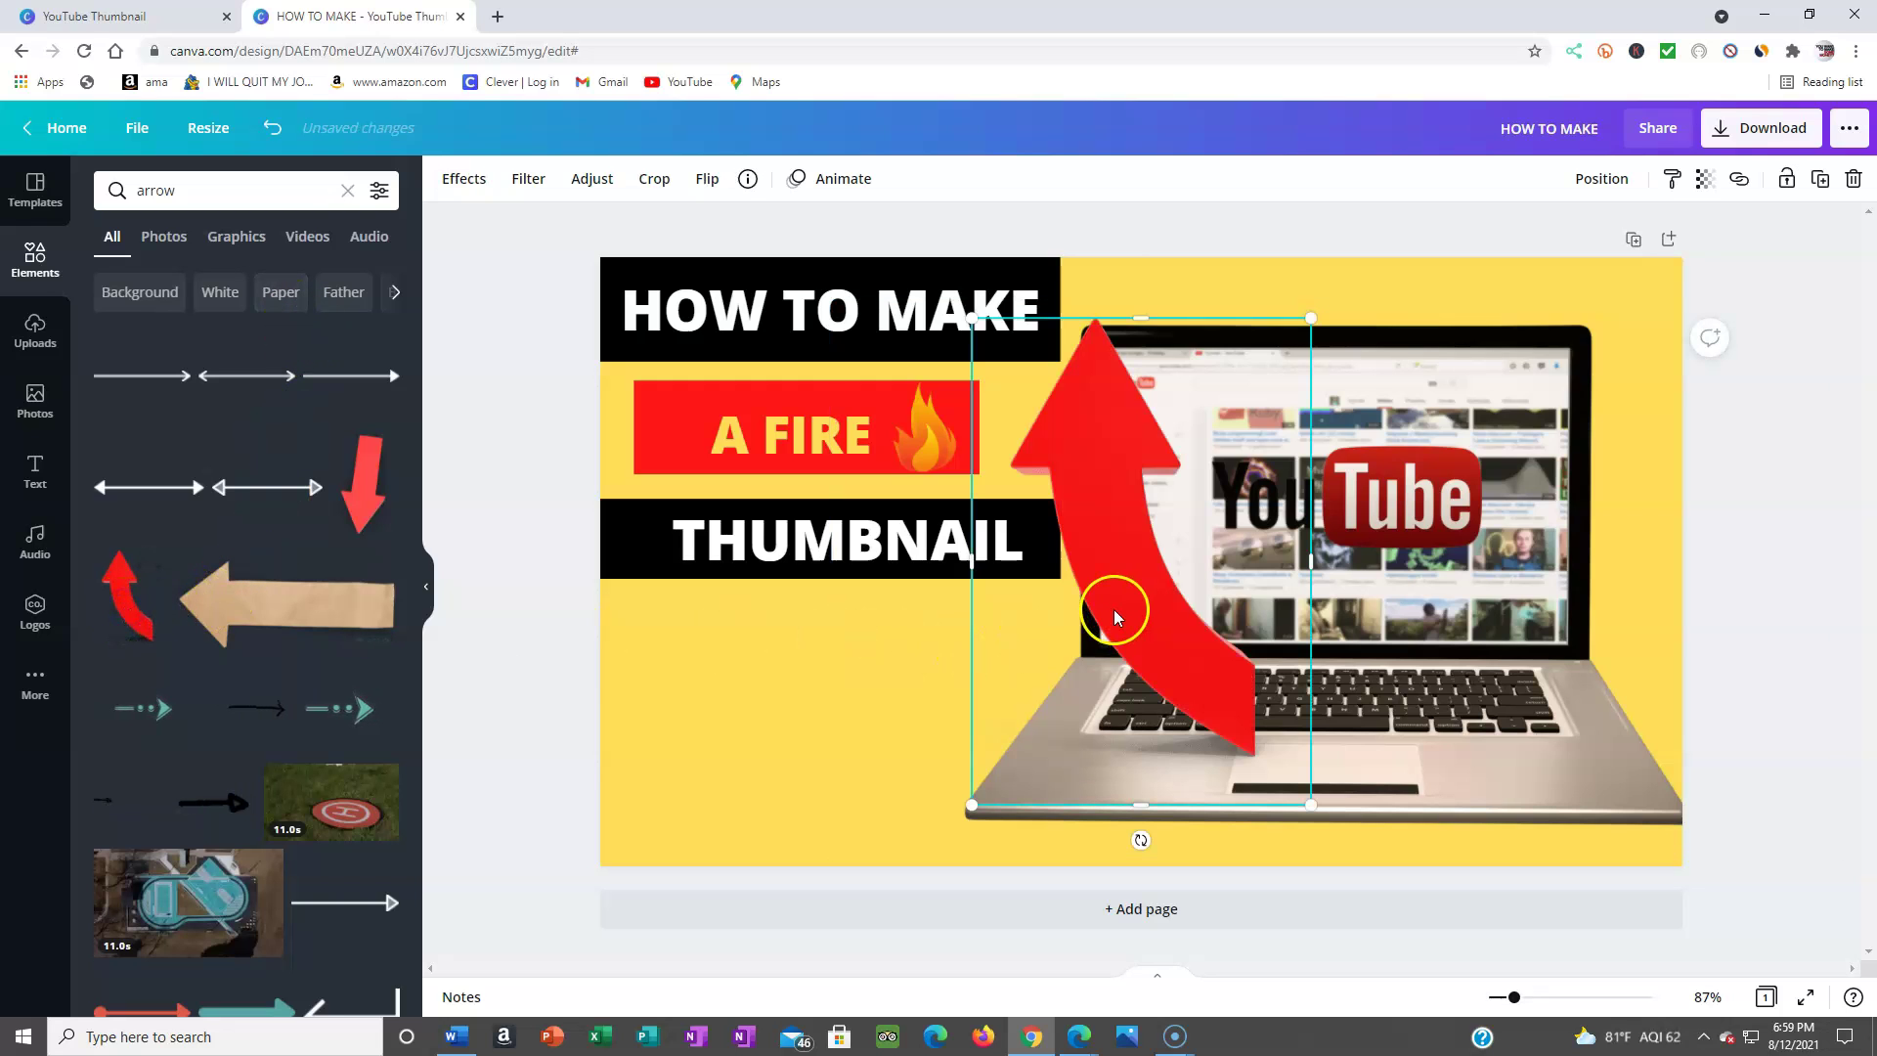
Step: Position the arrow under THUMBNAIL and fine-tune its size
drag(1111, 623, 856, 765)
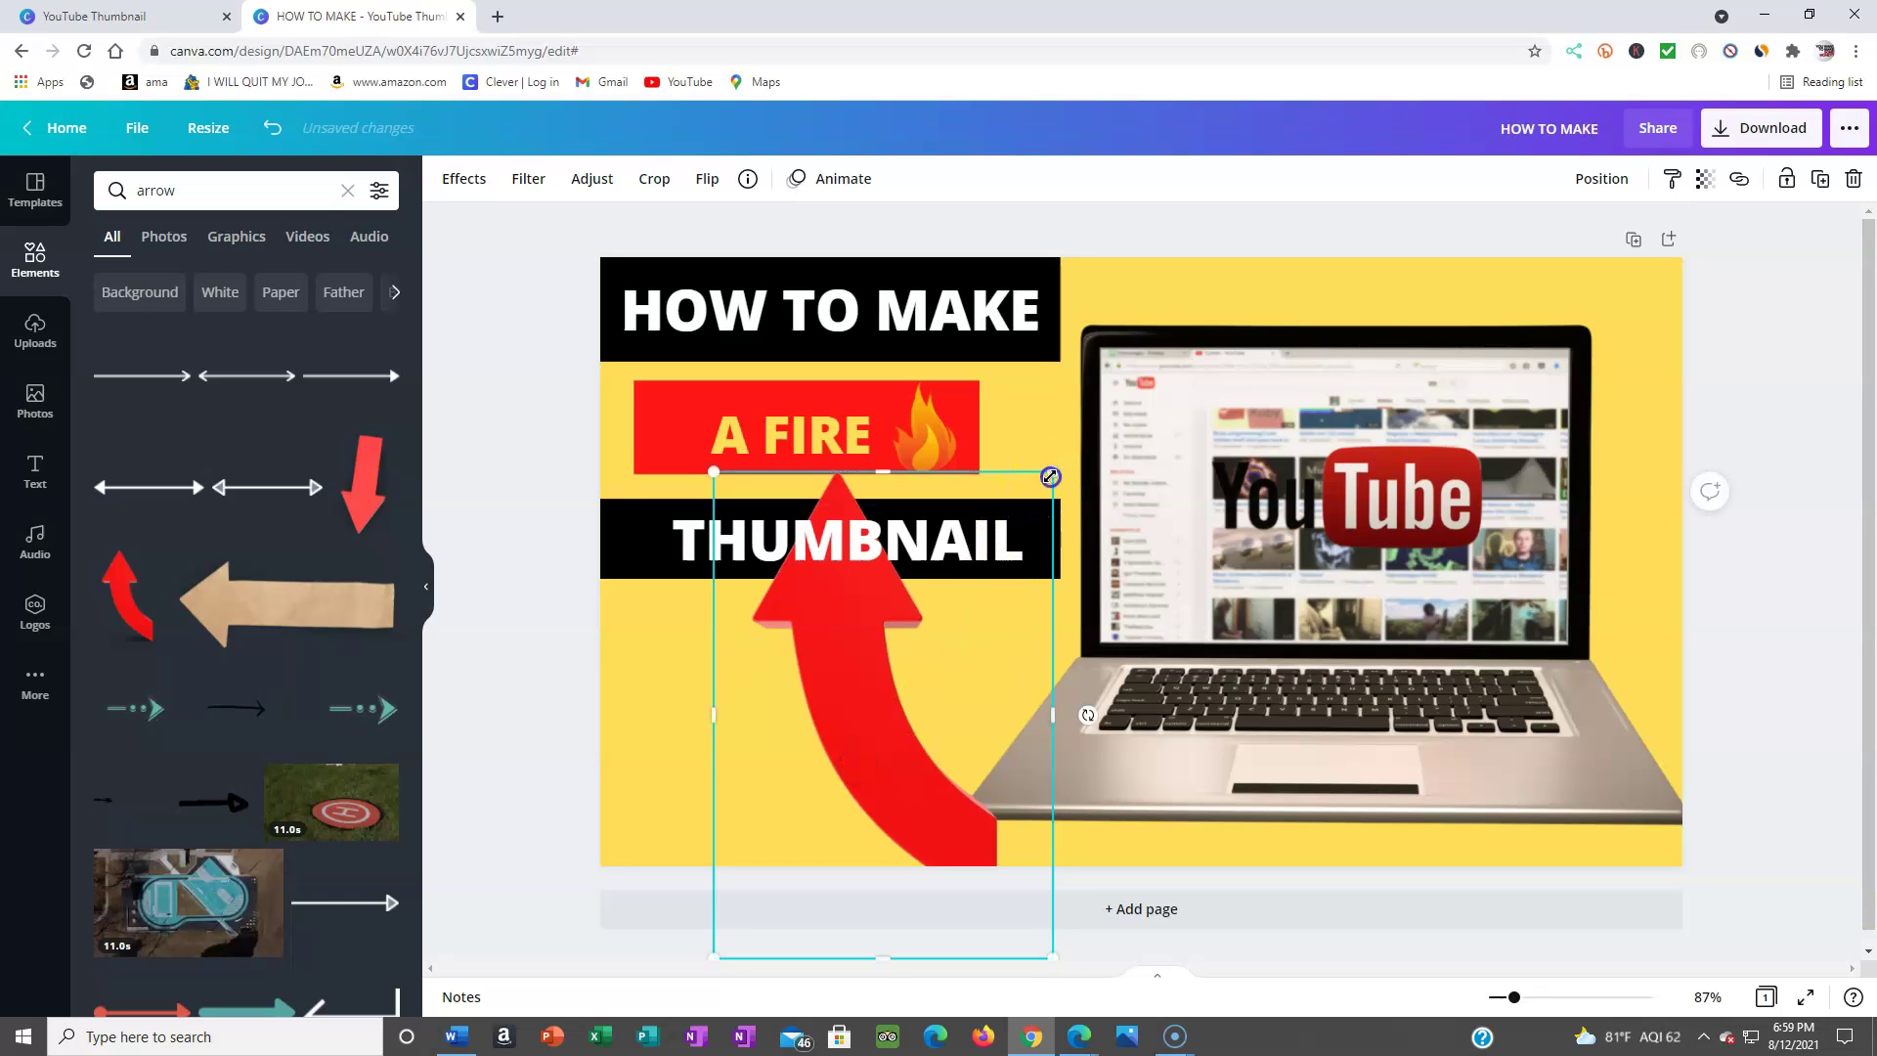
drag(1046, 485, 964, 621)
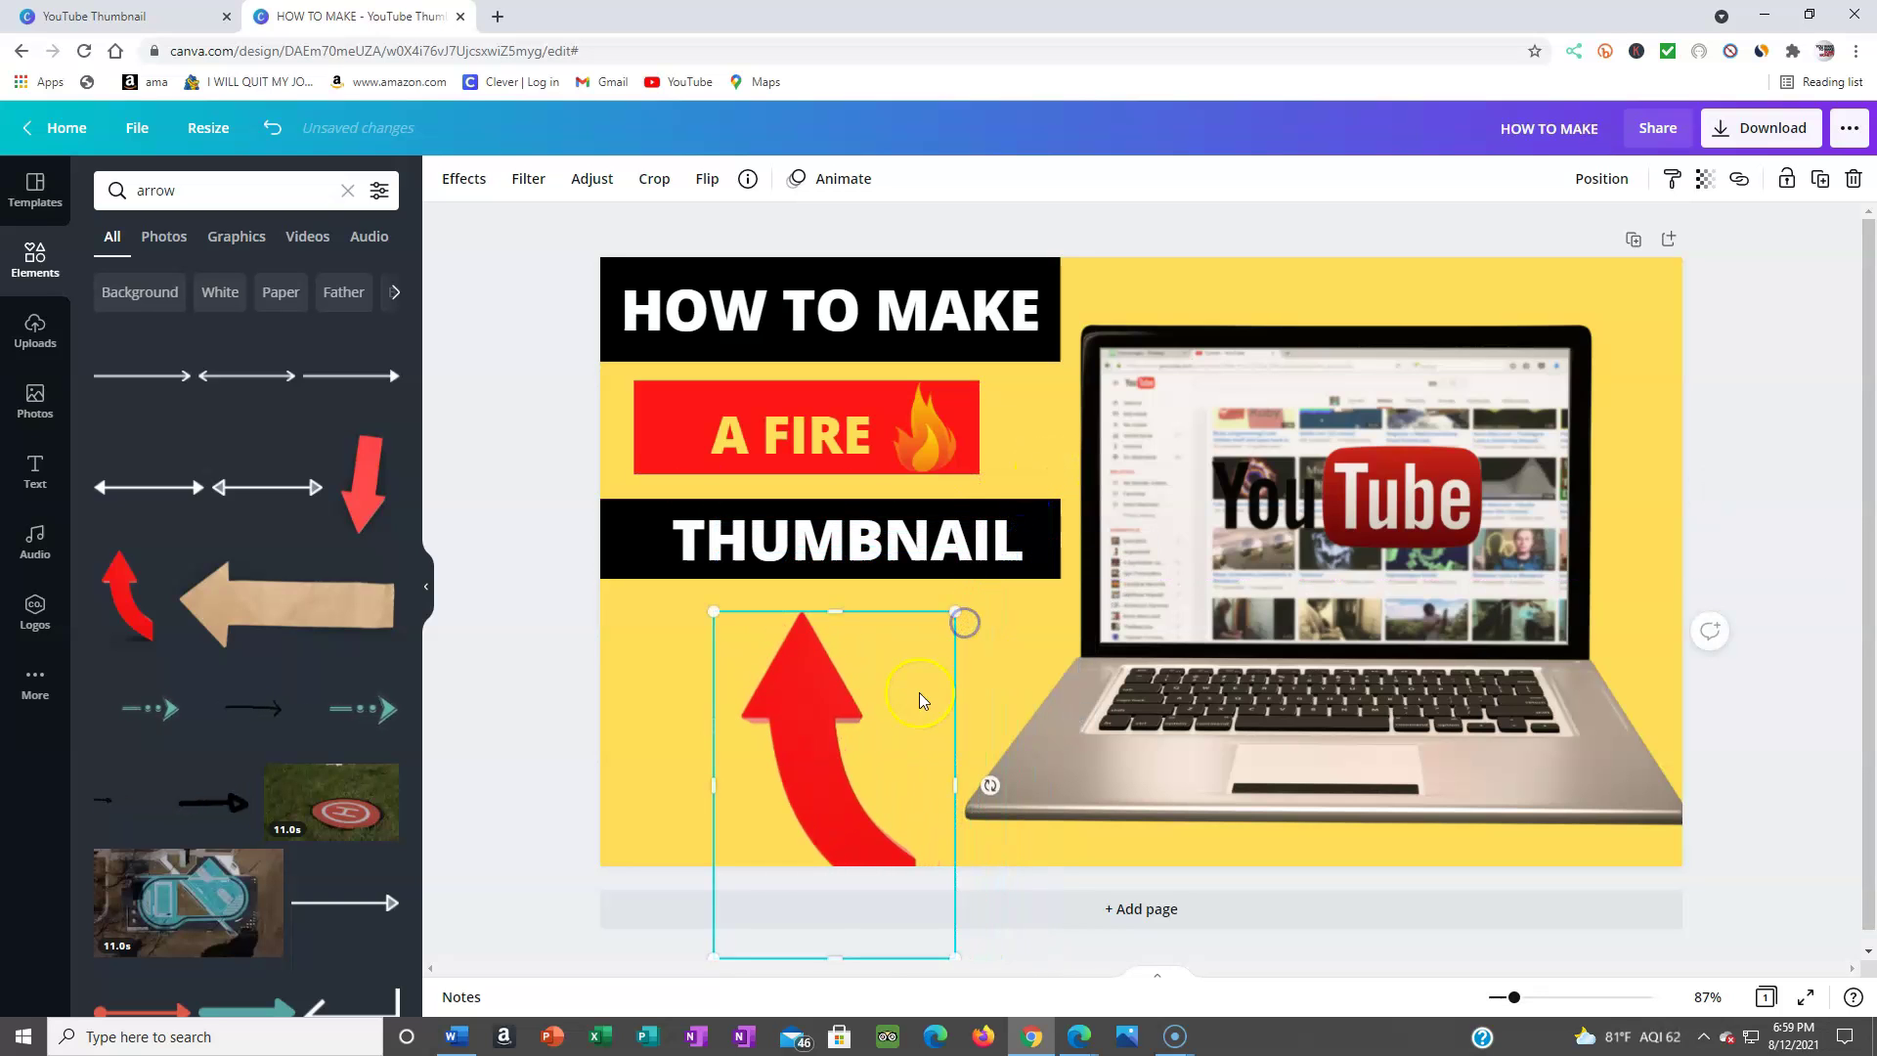
drag(920, 701, 982, 672)
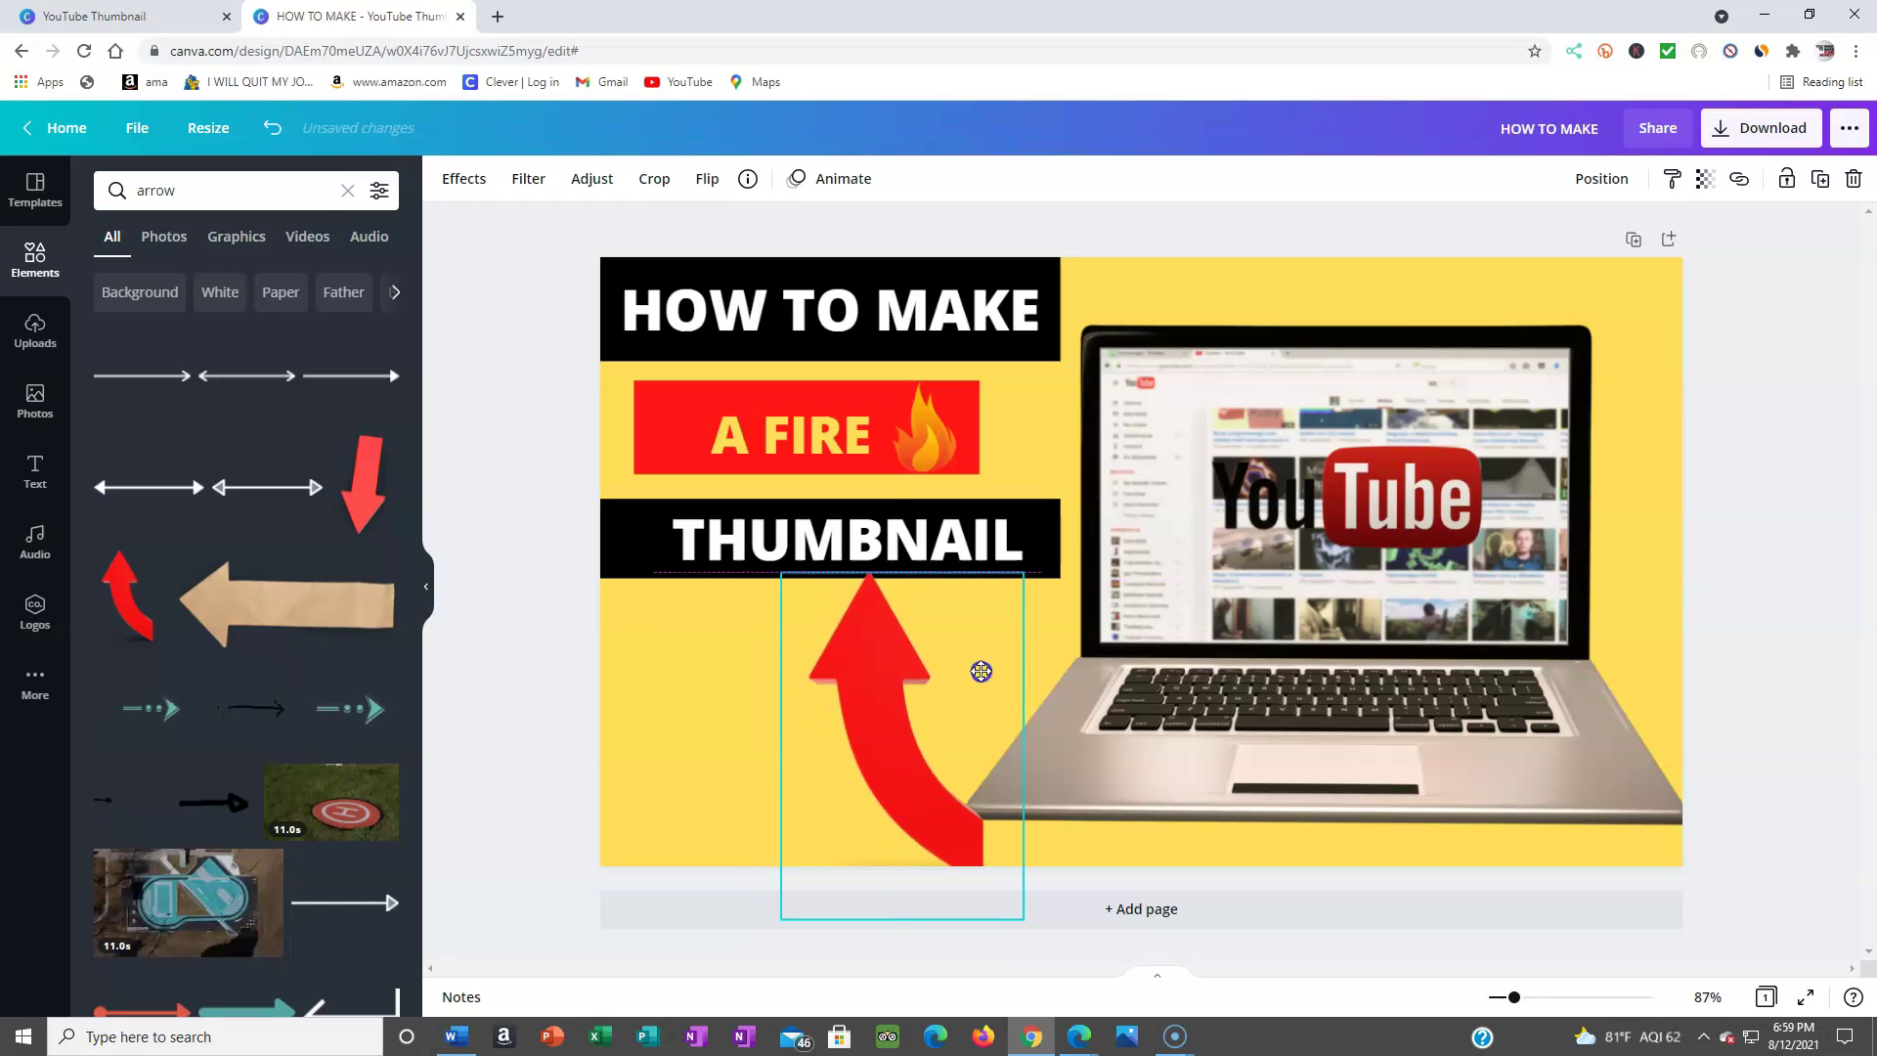
mouse_move(1022, 574)
mouse_down()
mouse_move(963, 641)
mouse_move(1029, 597)
mouse_up()
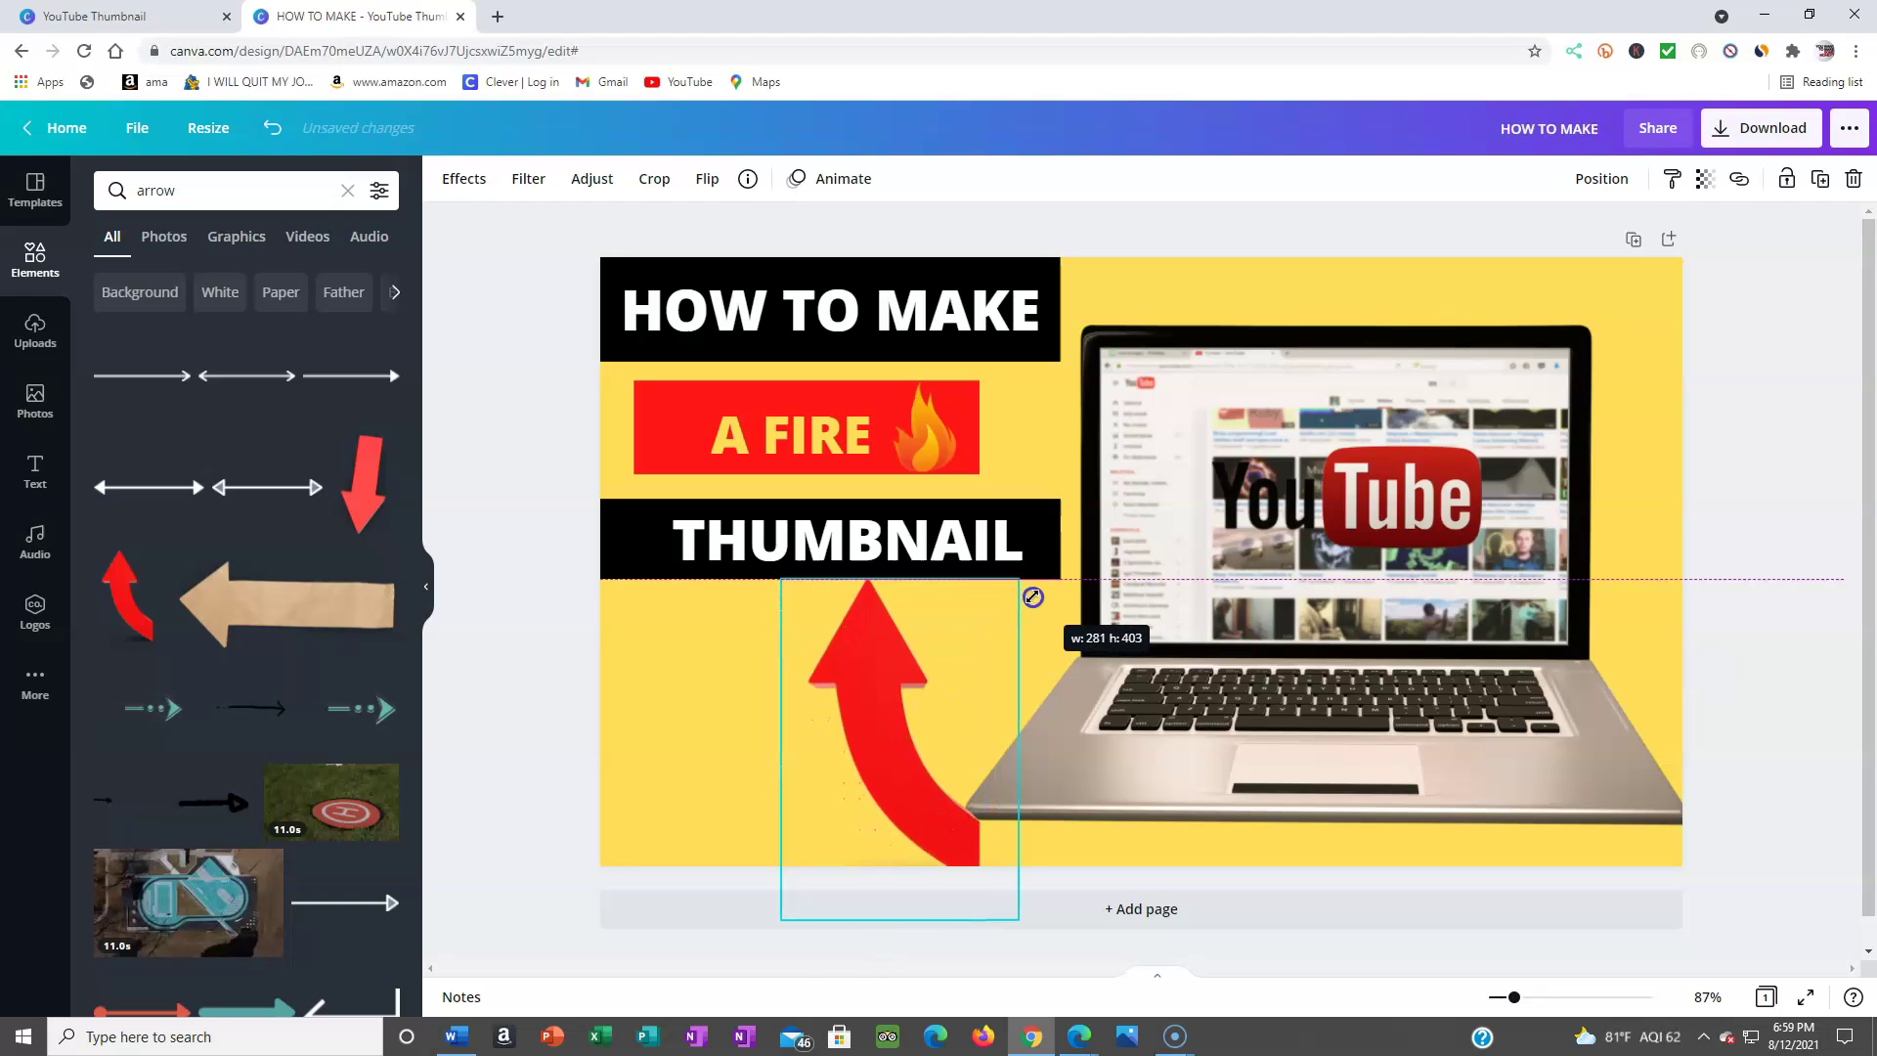
drag(1033, 597, 1049, 595)
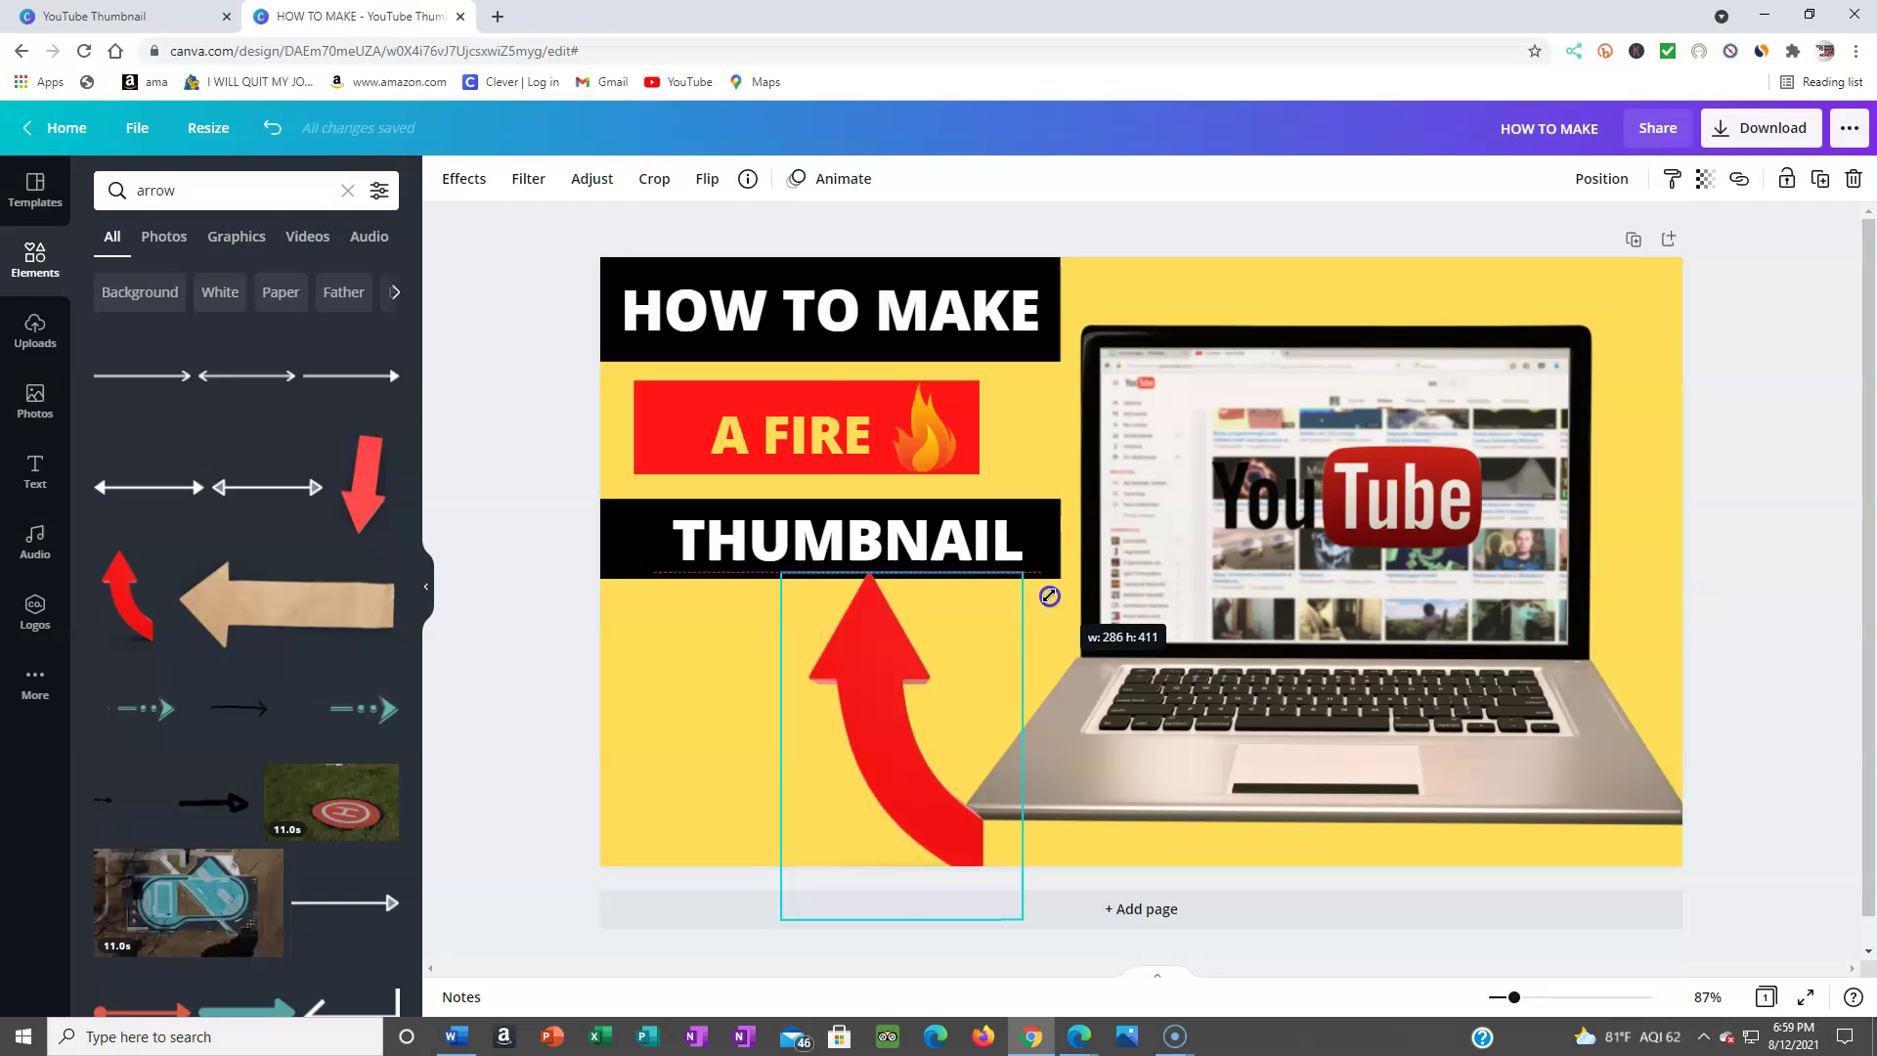
click(1056, 602)
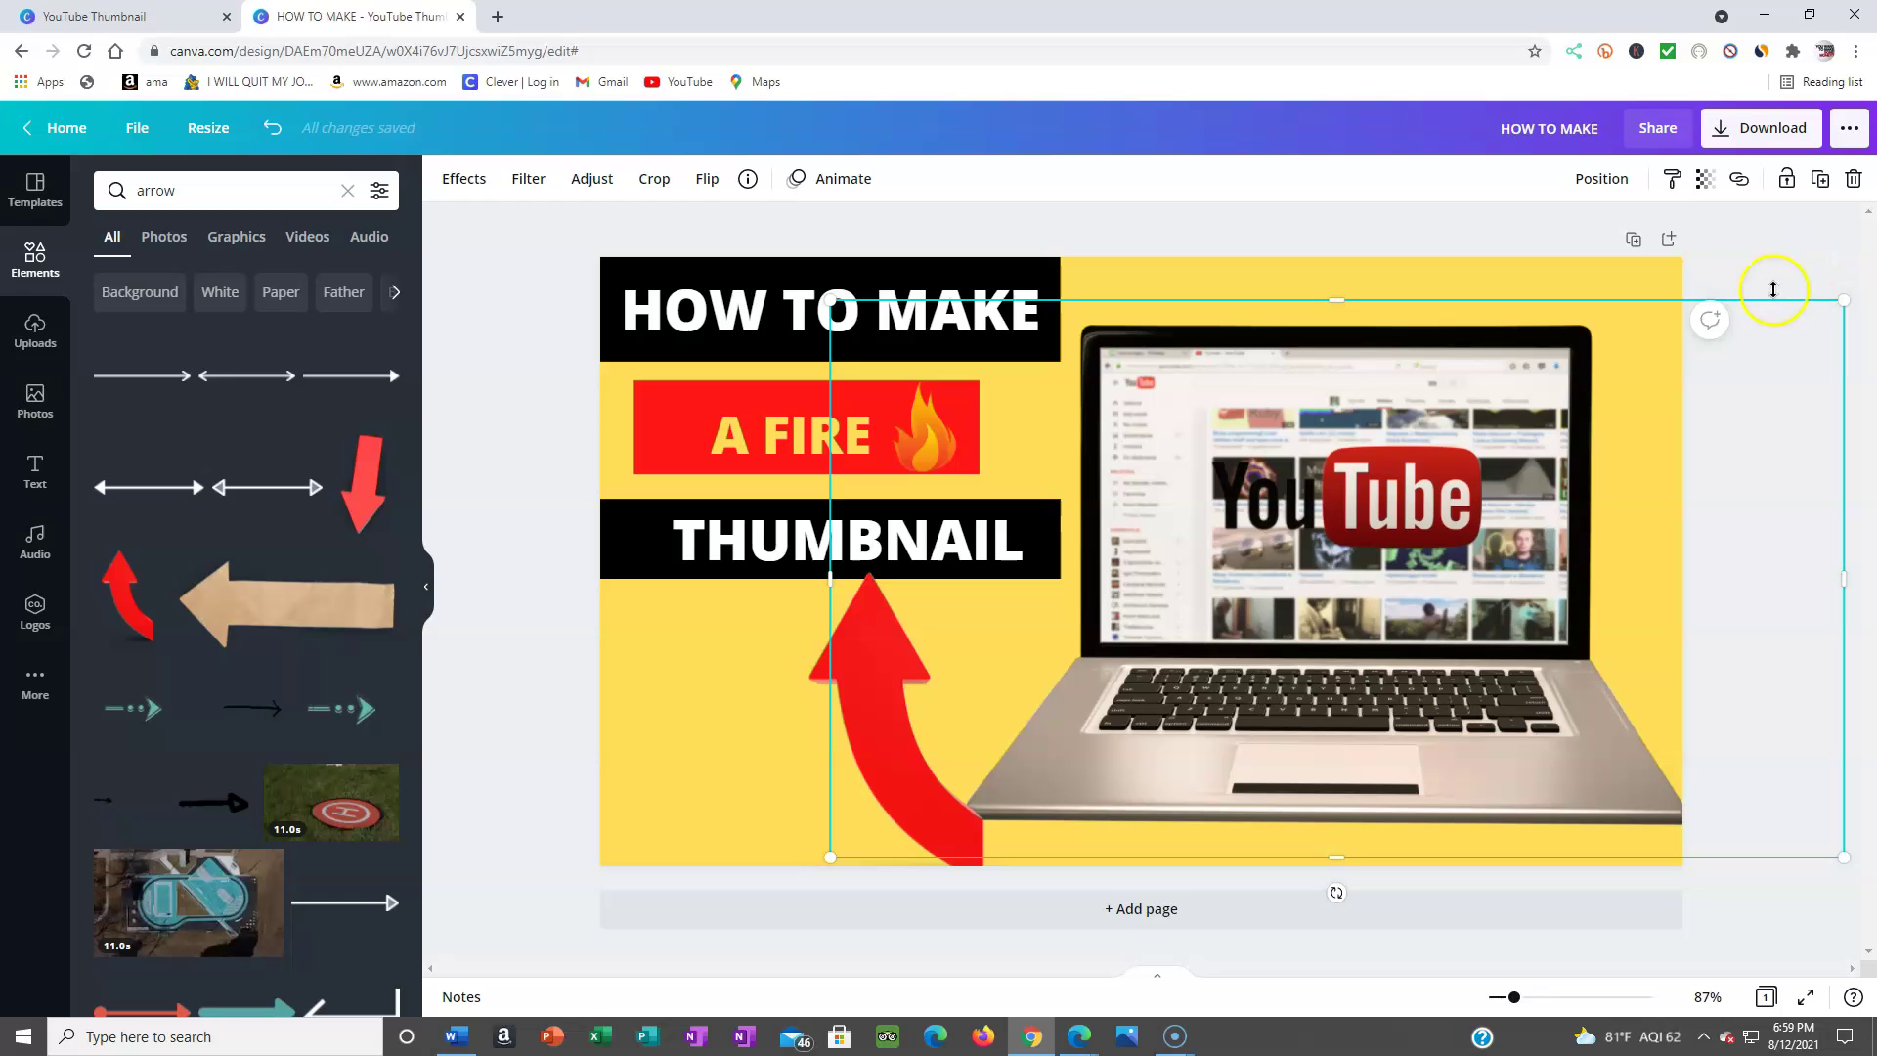
click(1183, 239)
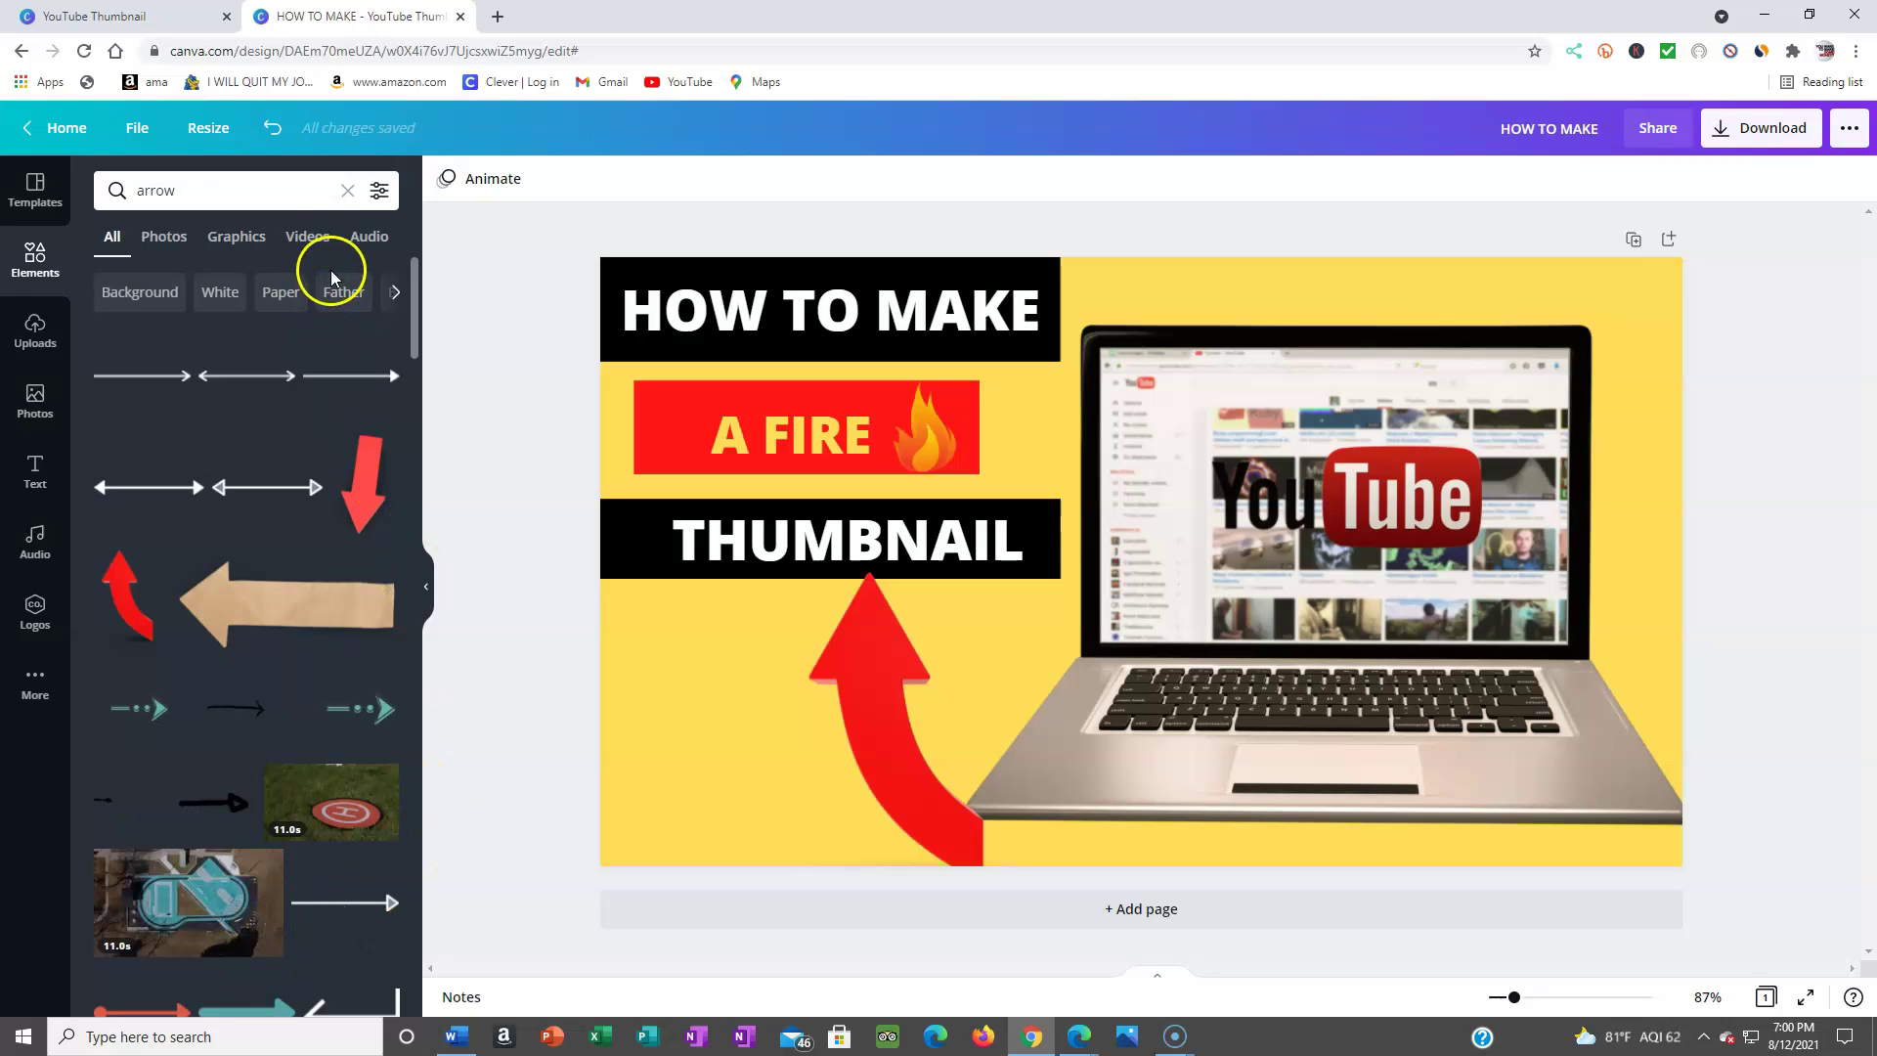
Step: Download the design as PNG file 'HOW TO MAKE', then go to the Canva homepage
click(347, 190)
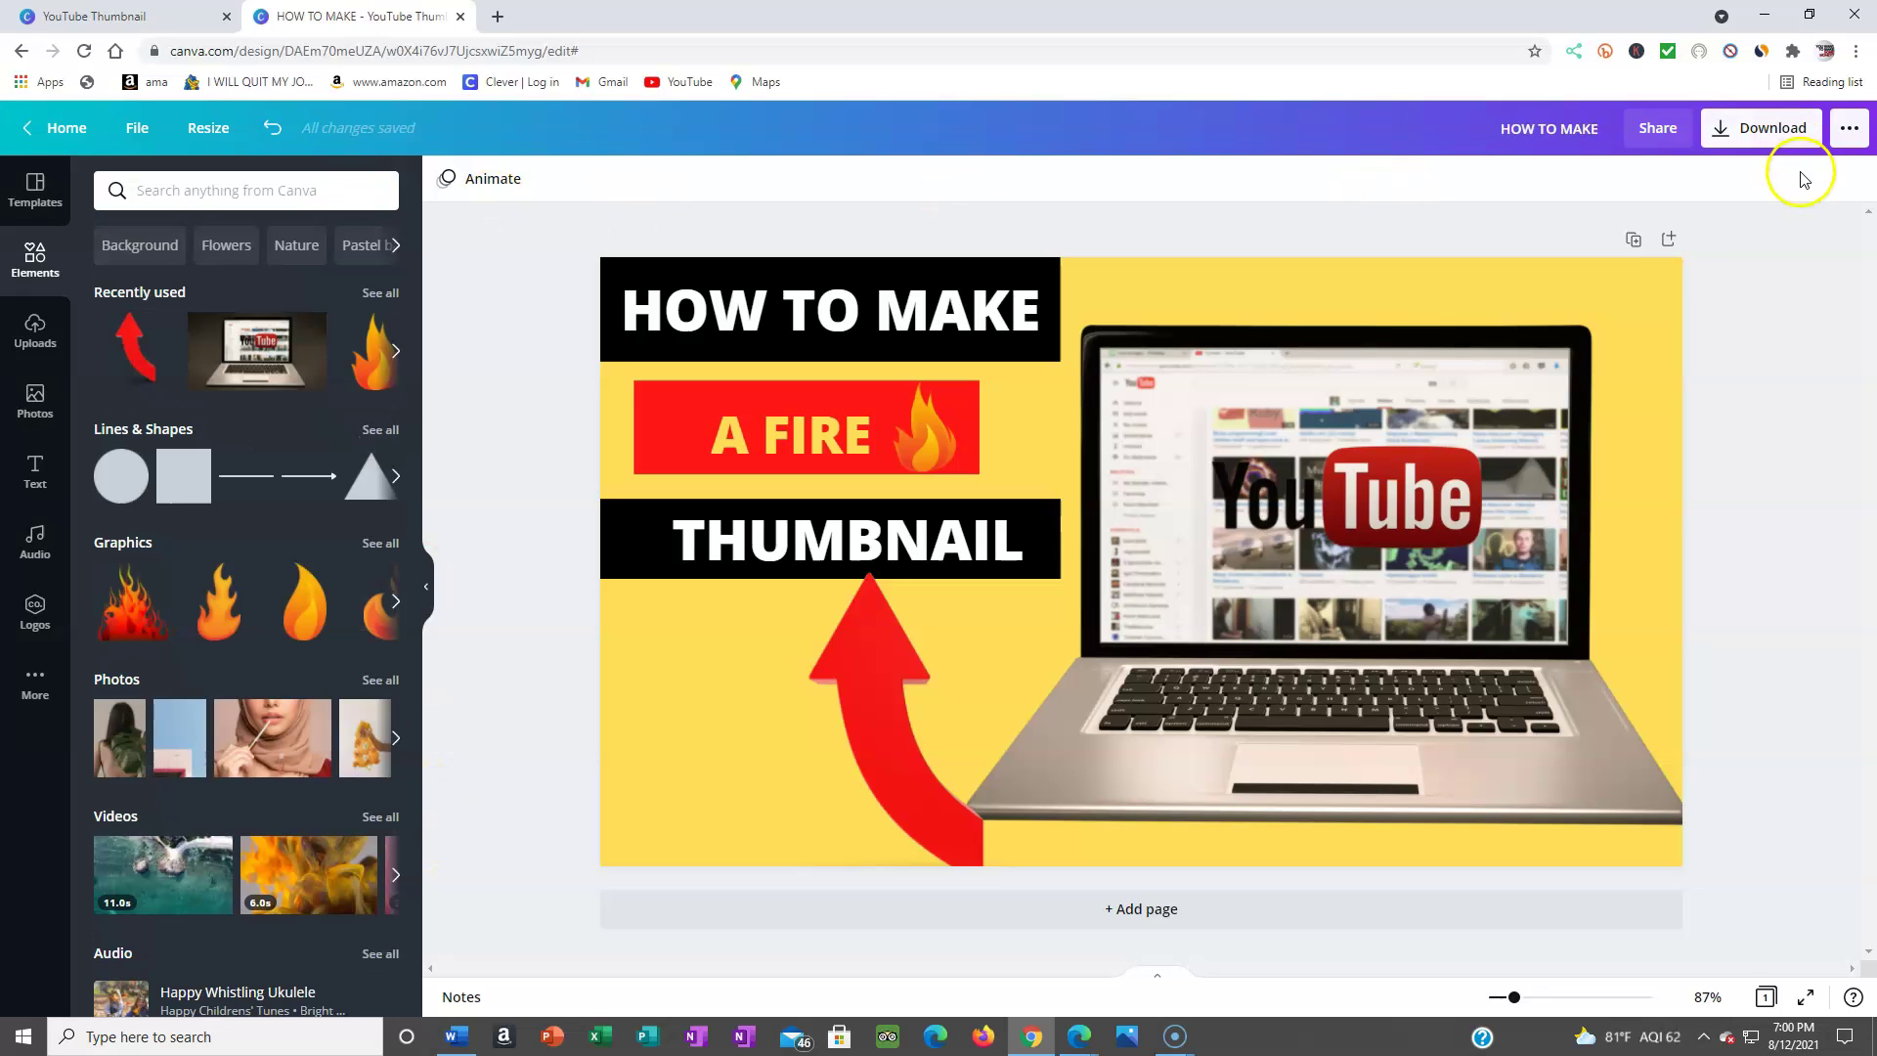
click(1744, 150)
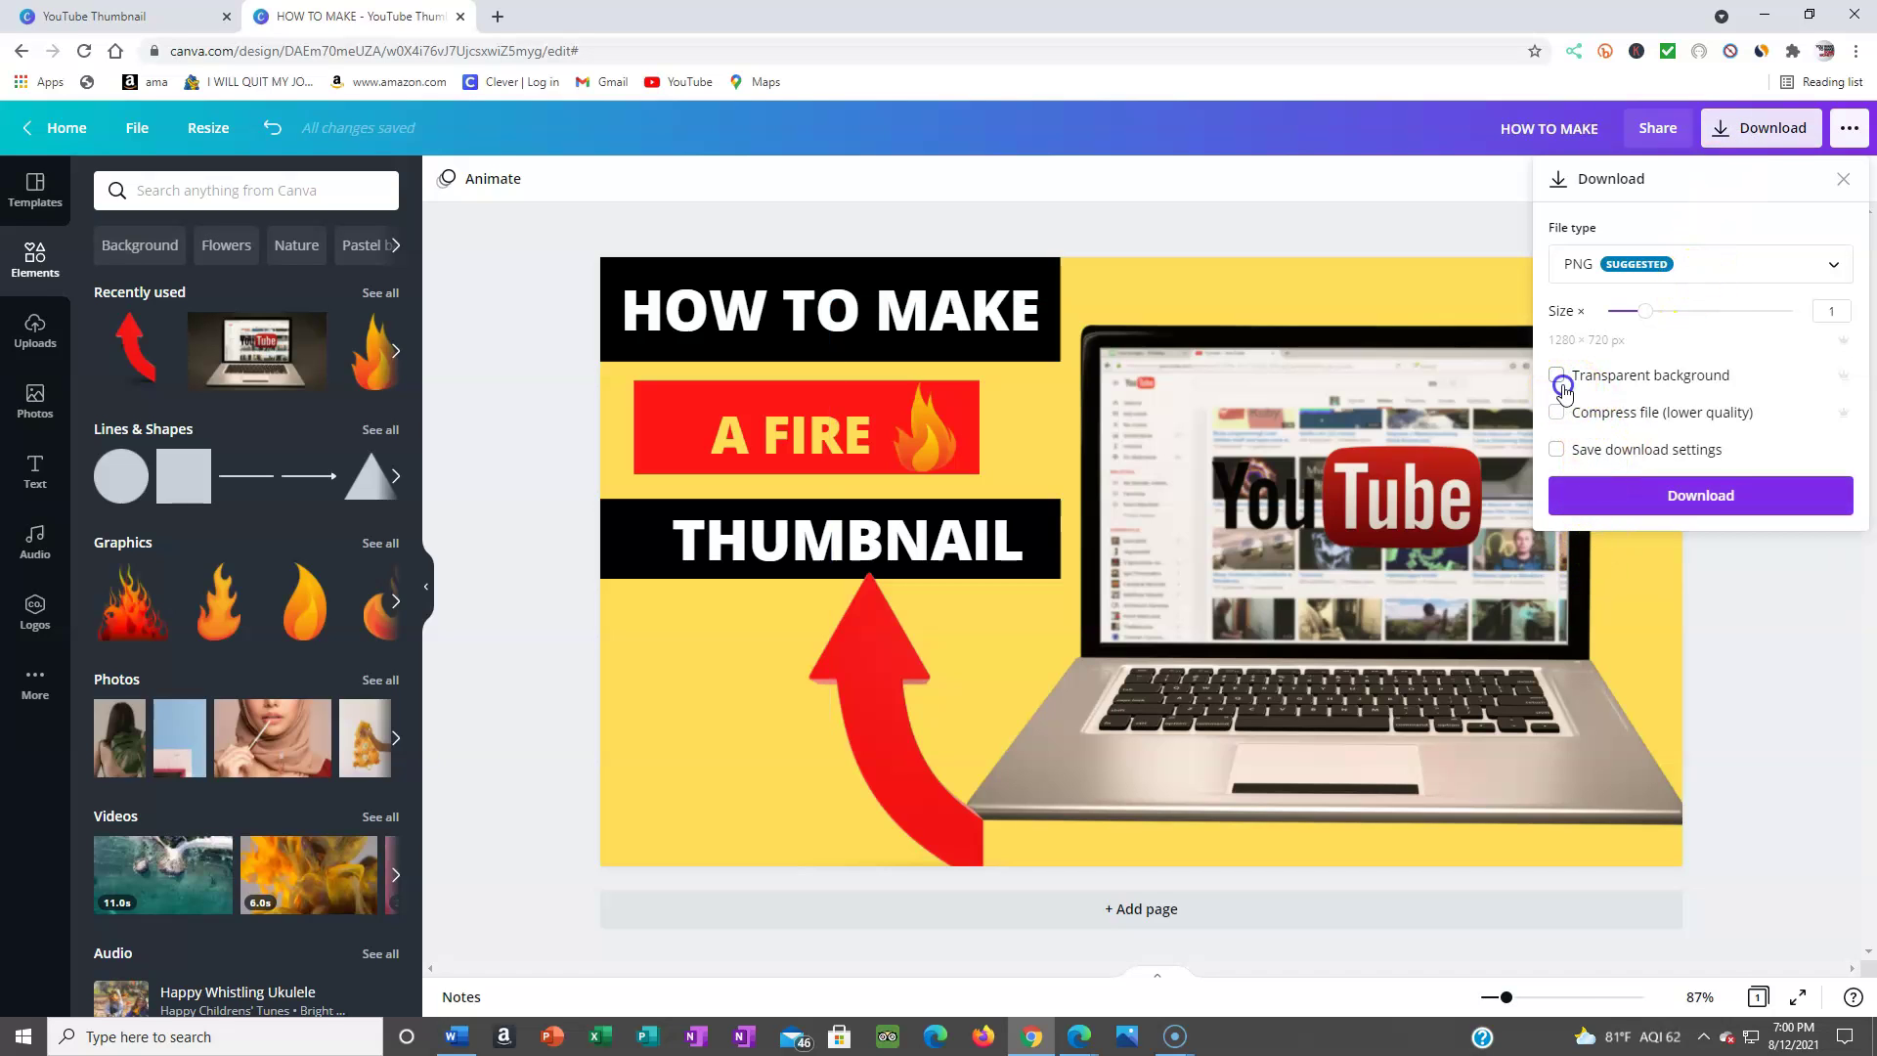
click(1659, 504)
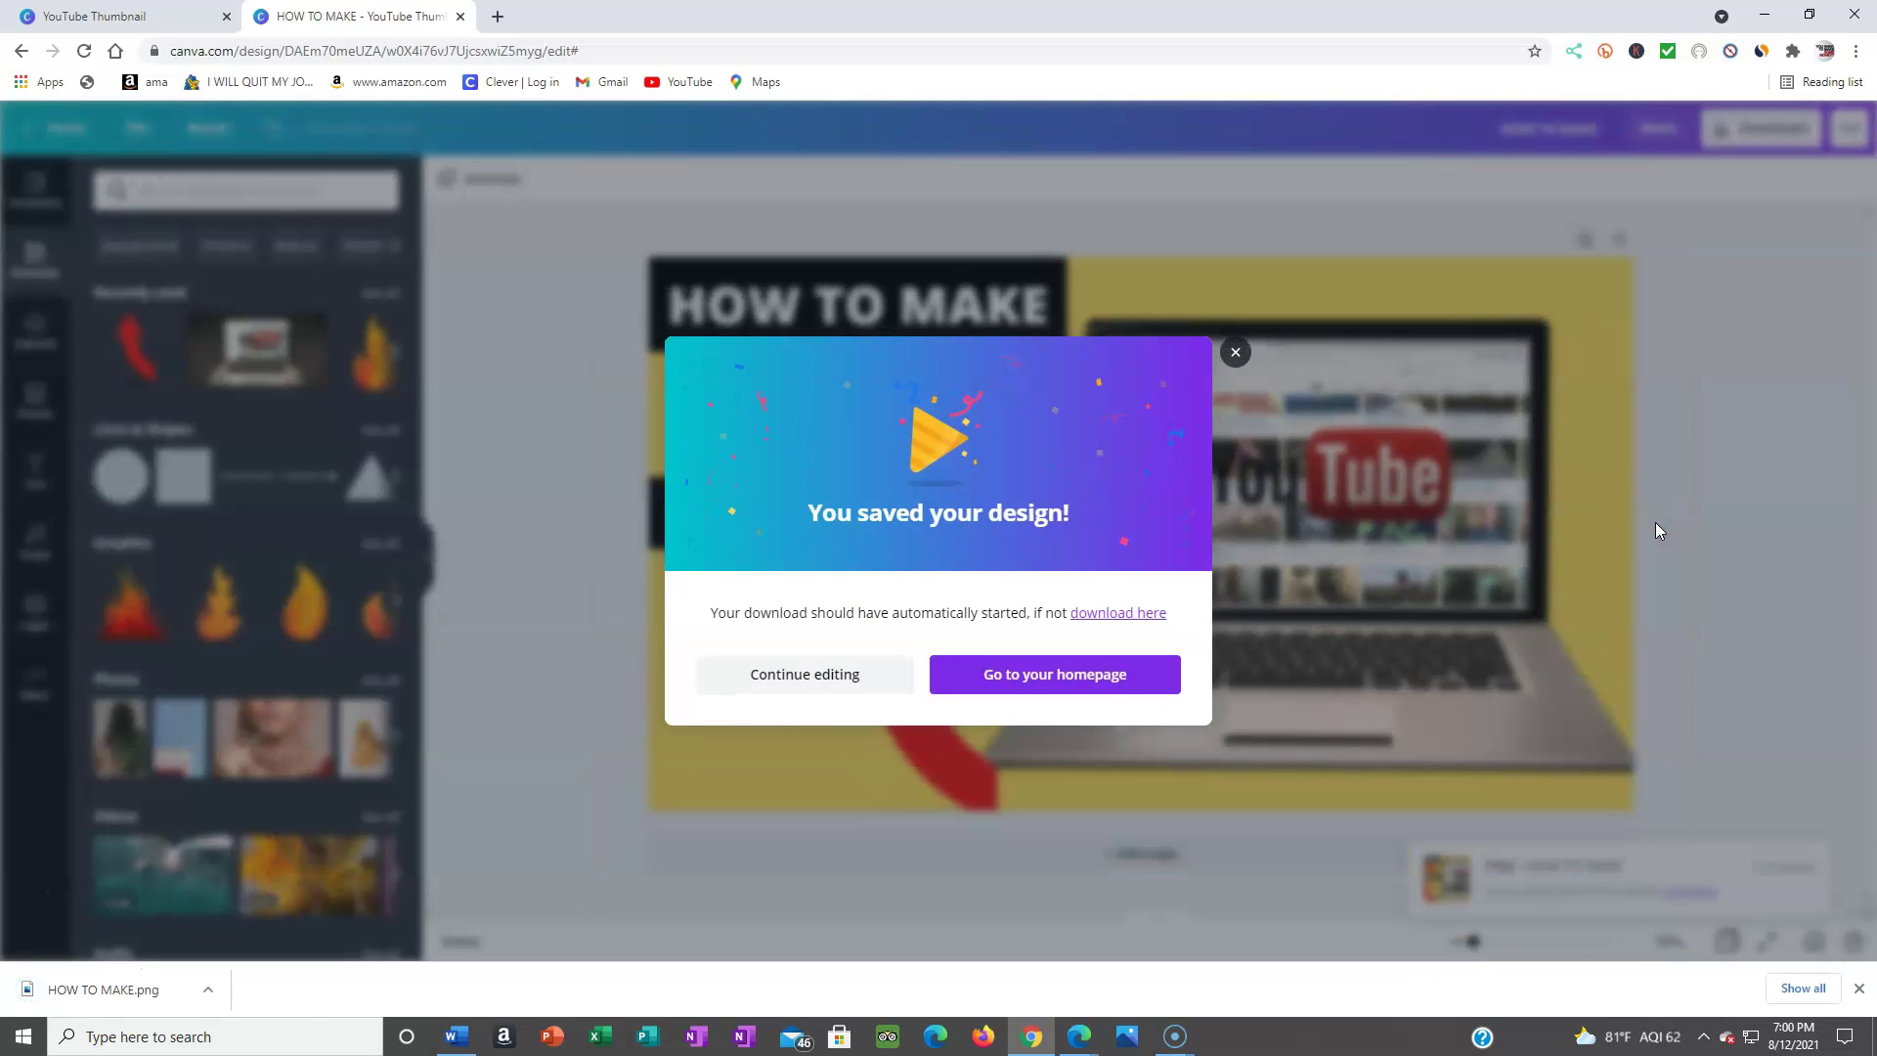
click(1546, 431)
click(1071, 672)
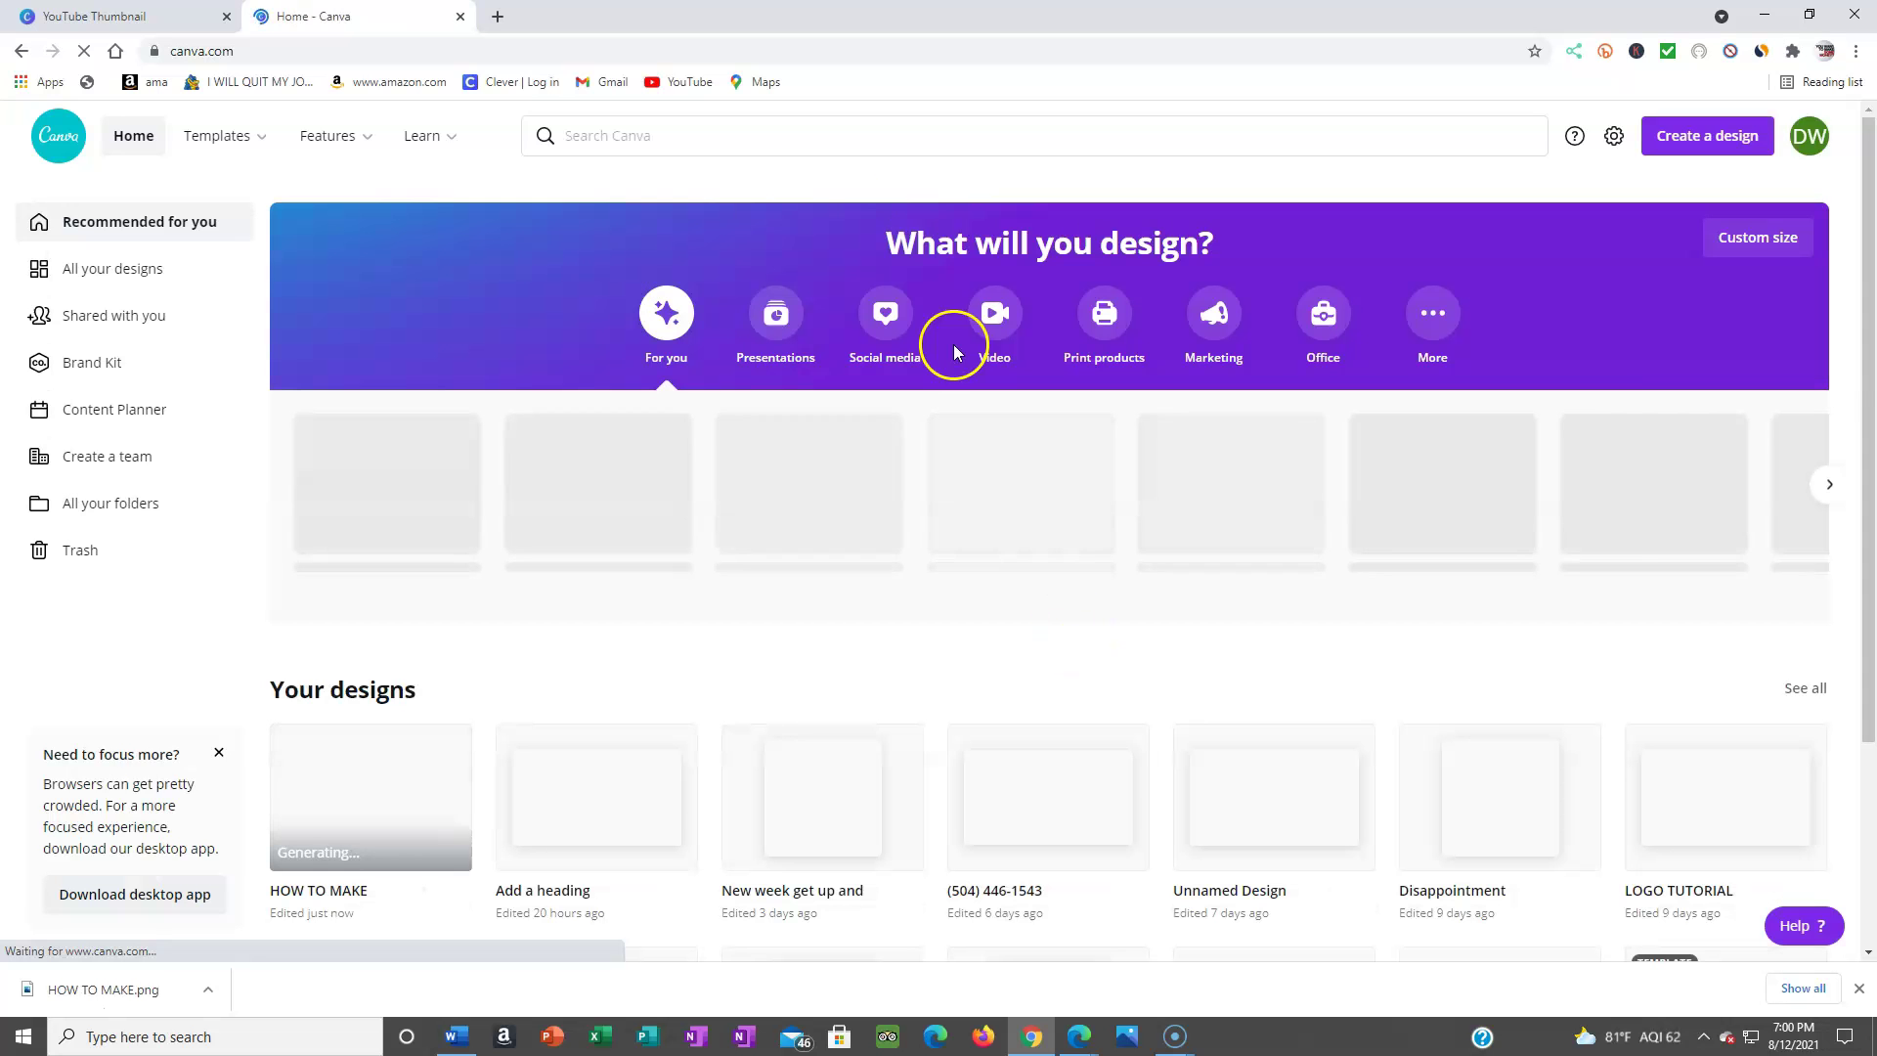
Step: In a new tab, Google 'fiverr' and open the fiverr.com result
click(497, 16)
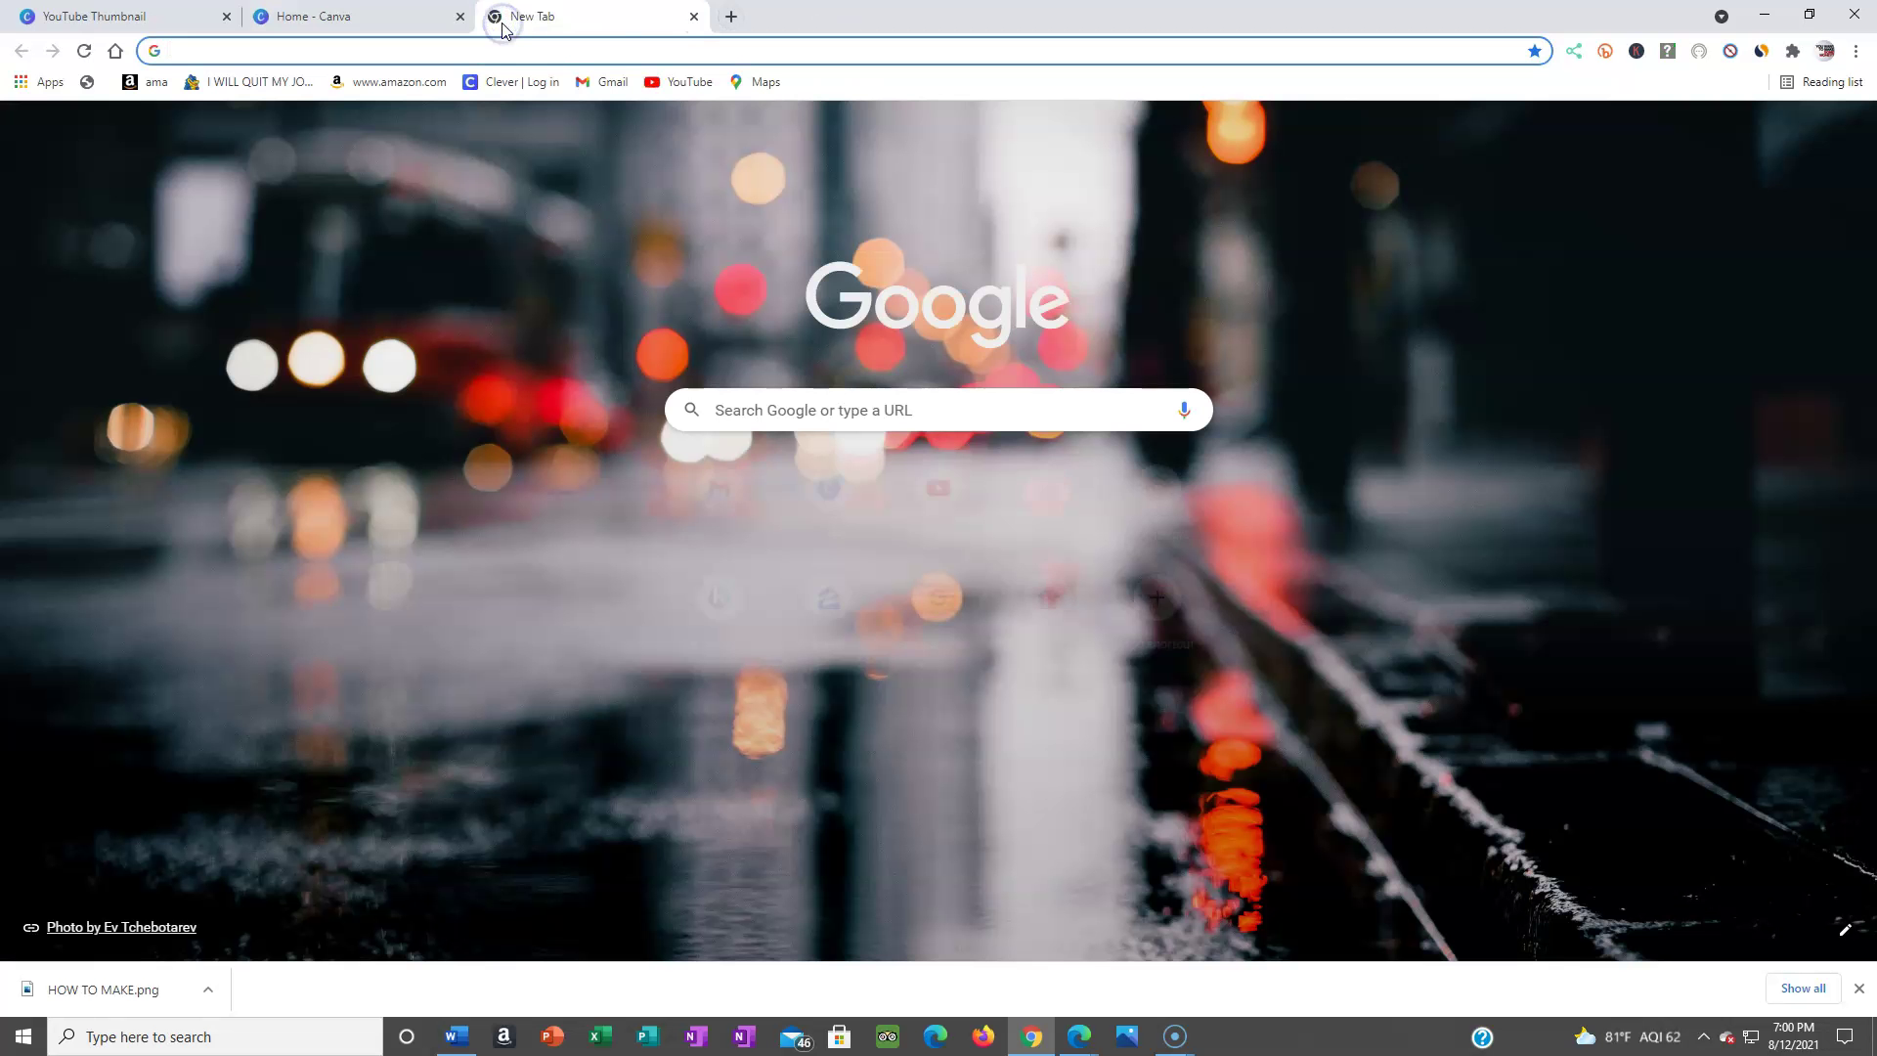
click(788, 411)
text(fiv)
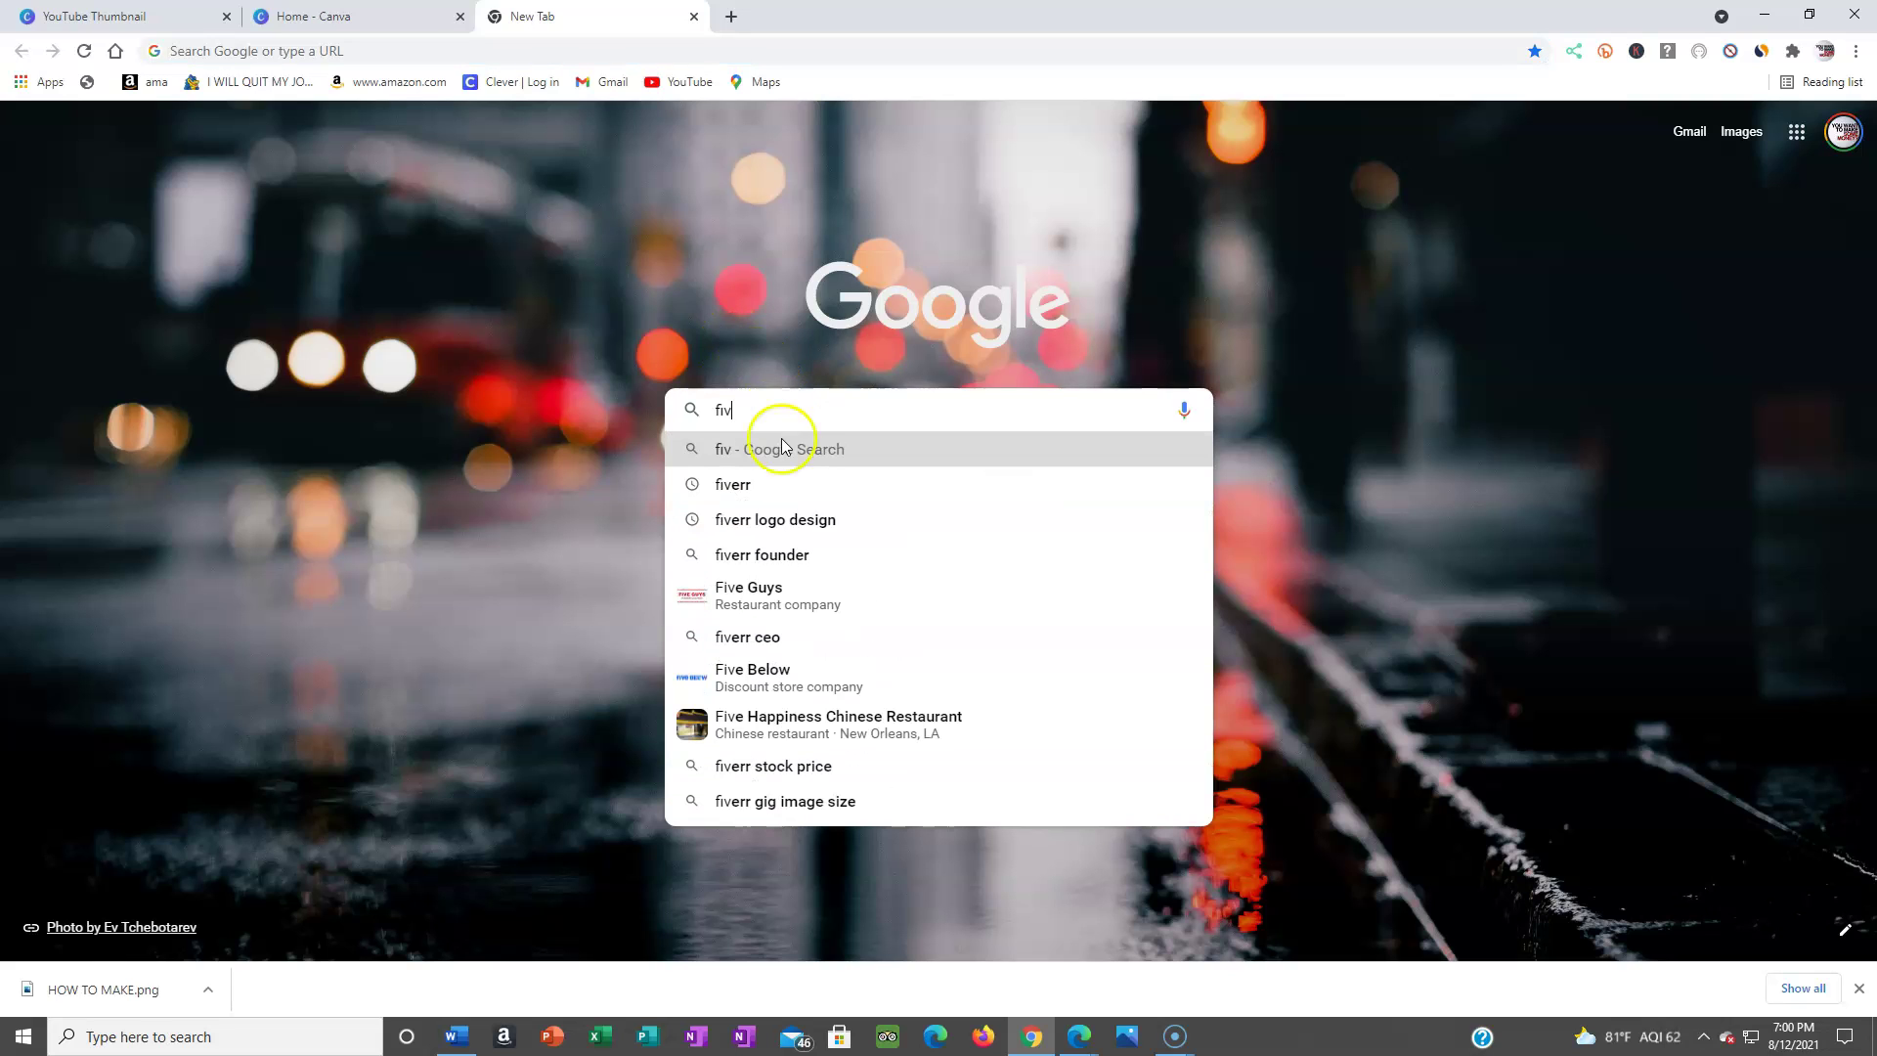
click(766, 484)
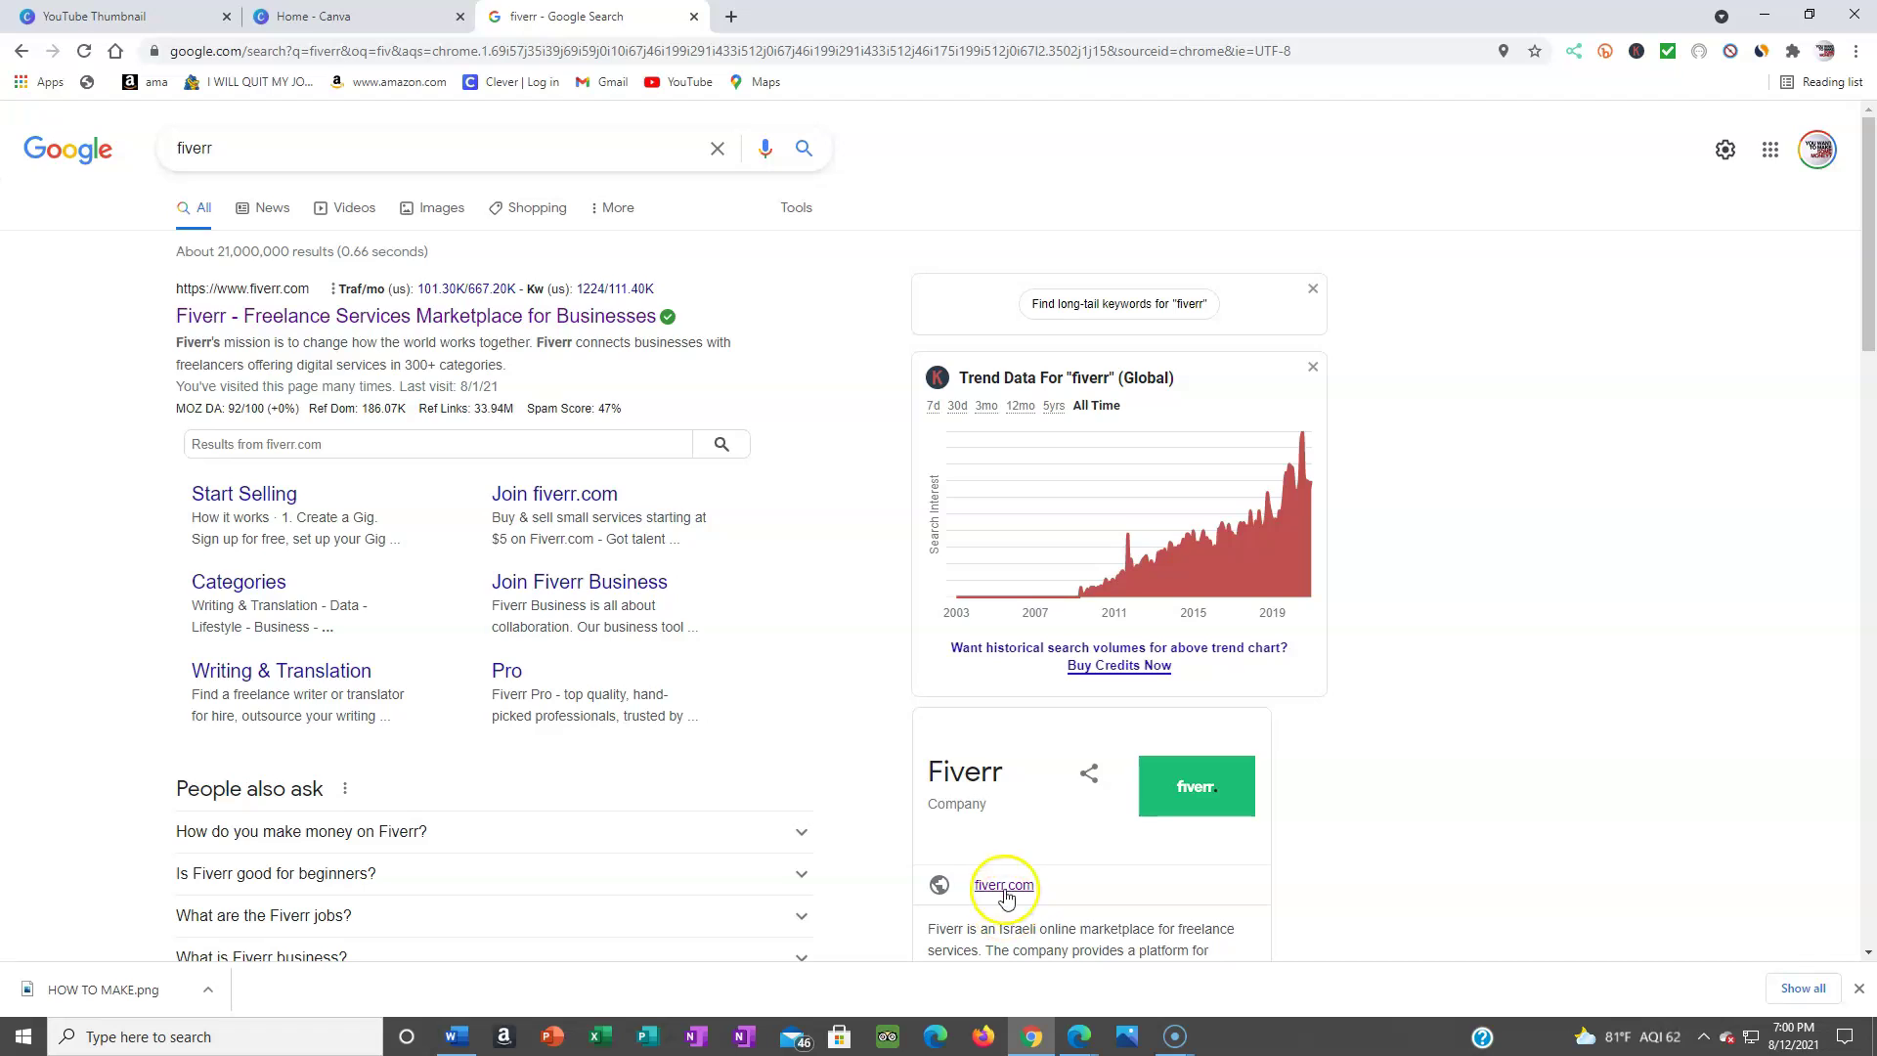
click(1004, 884)
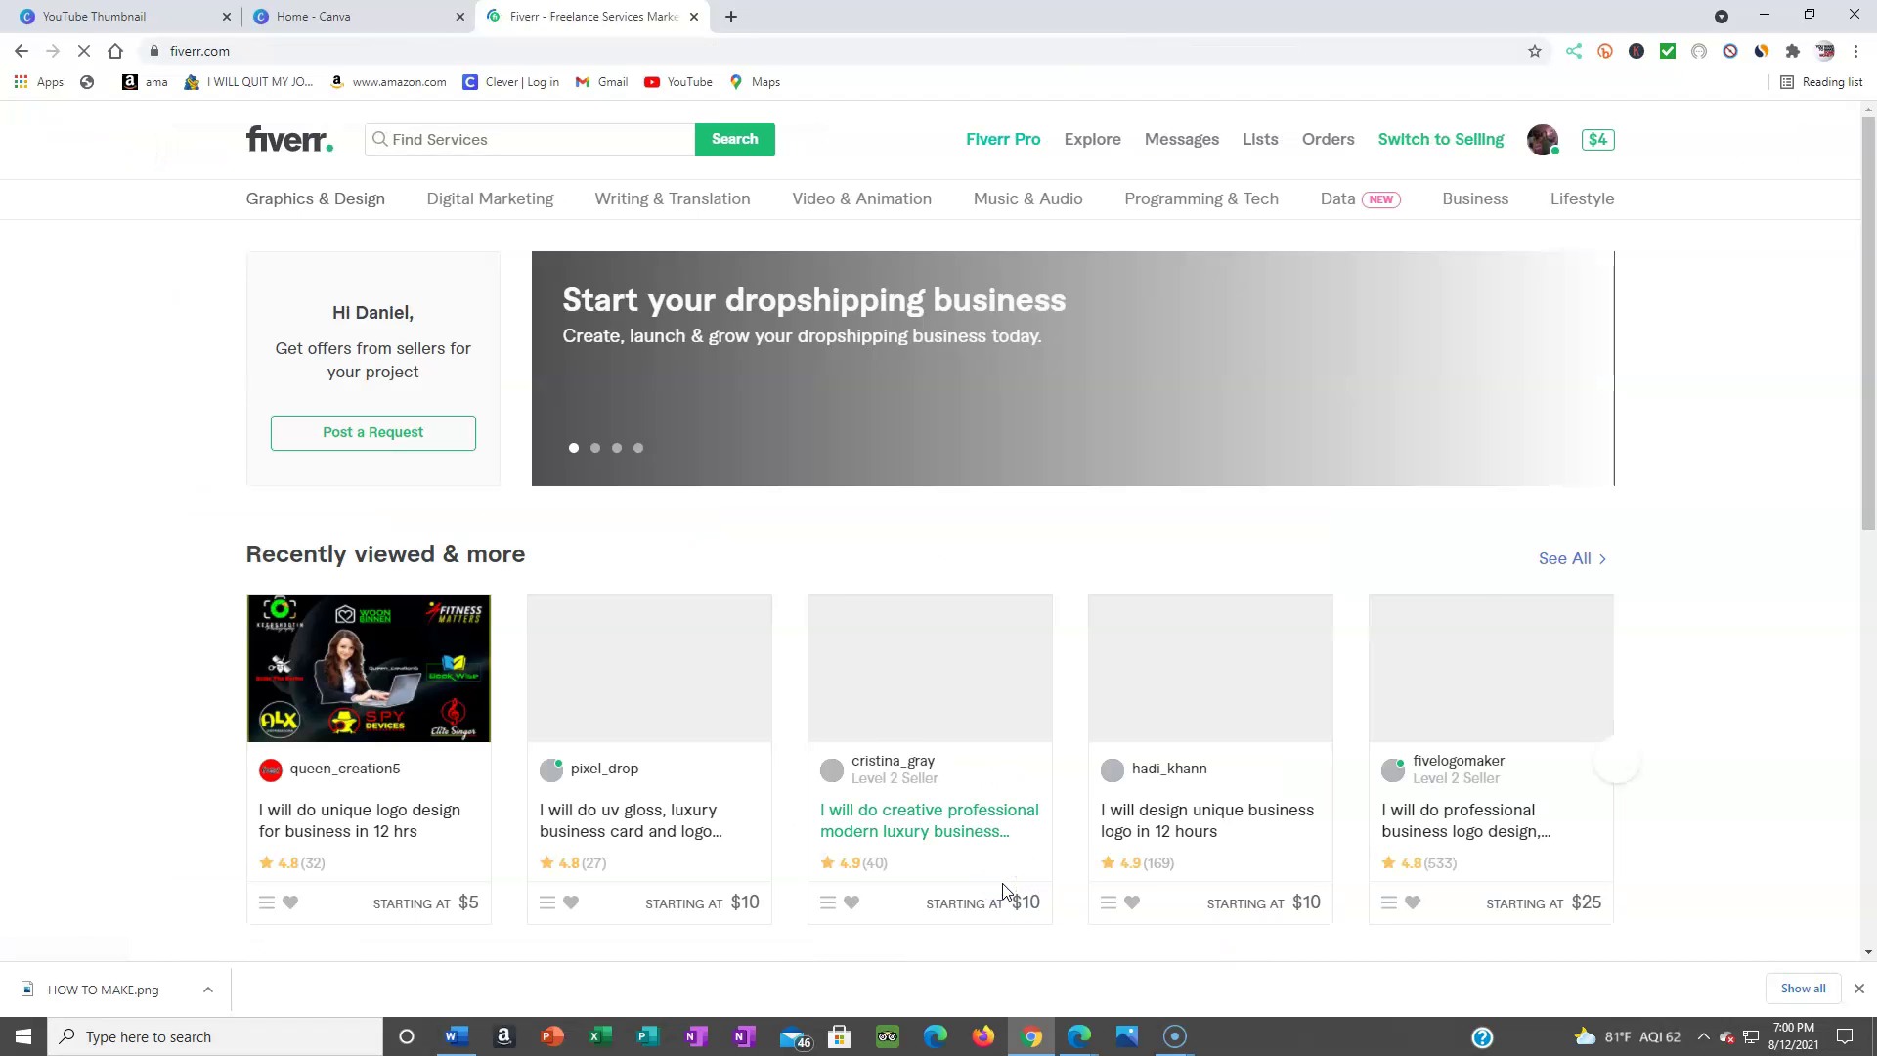
Step: Search Fiverr services for 'youtube thumbnail' using the suggested term
click(558, 138)
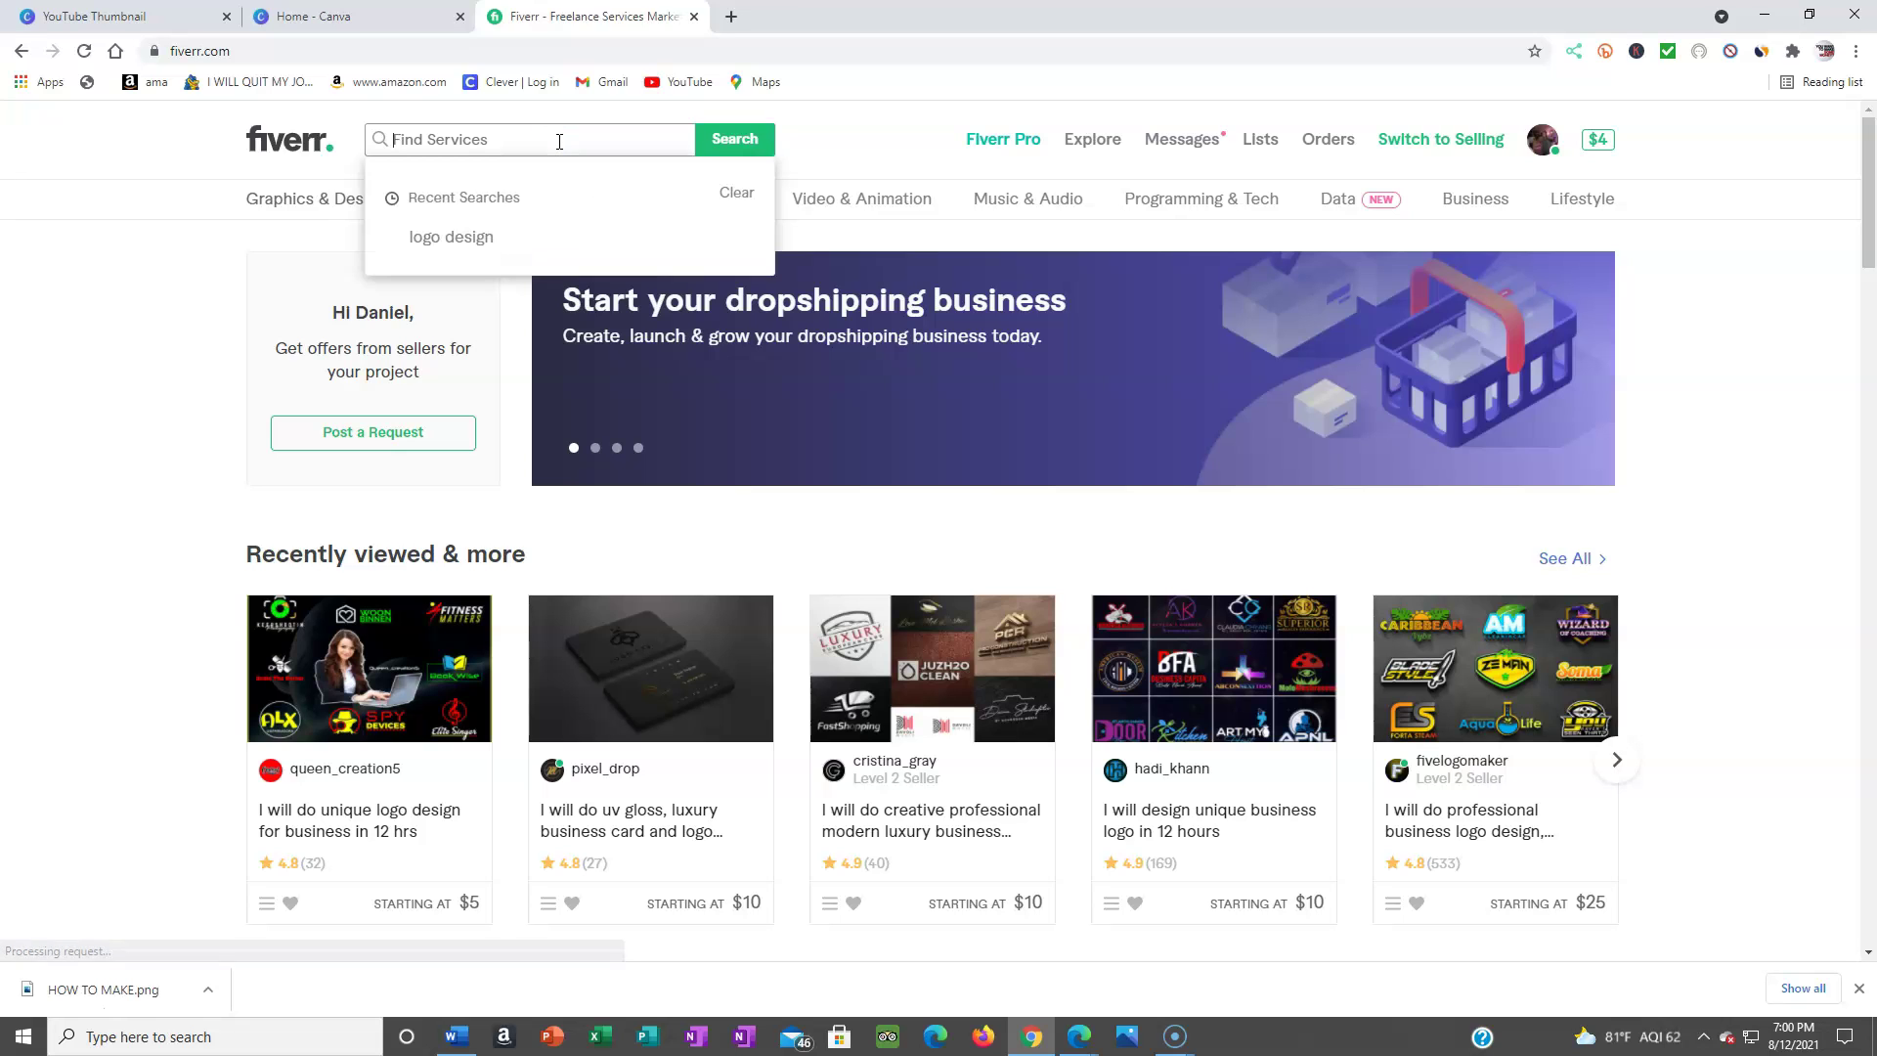
text(you)
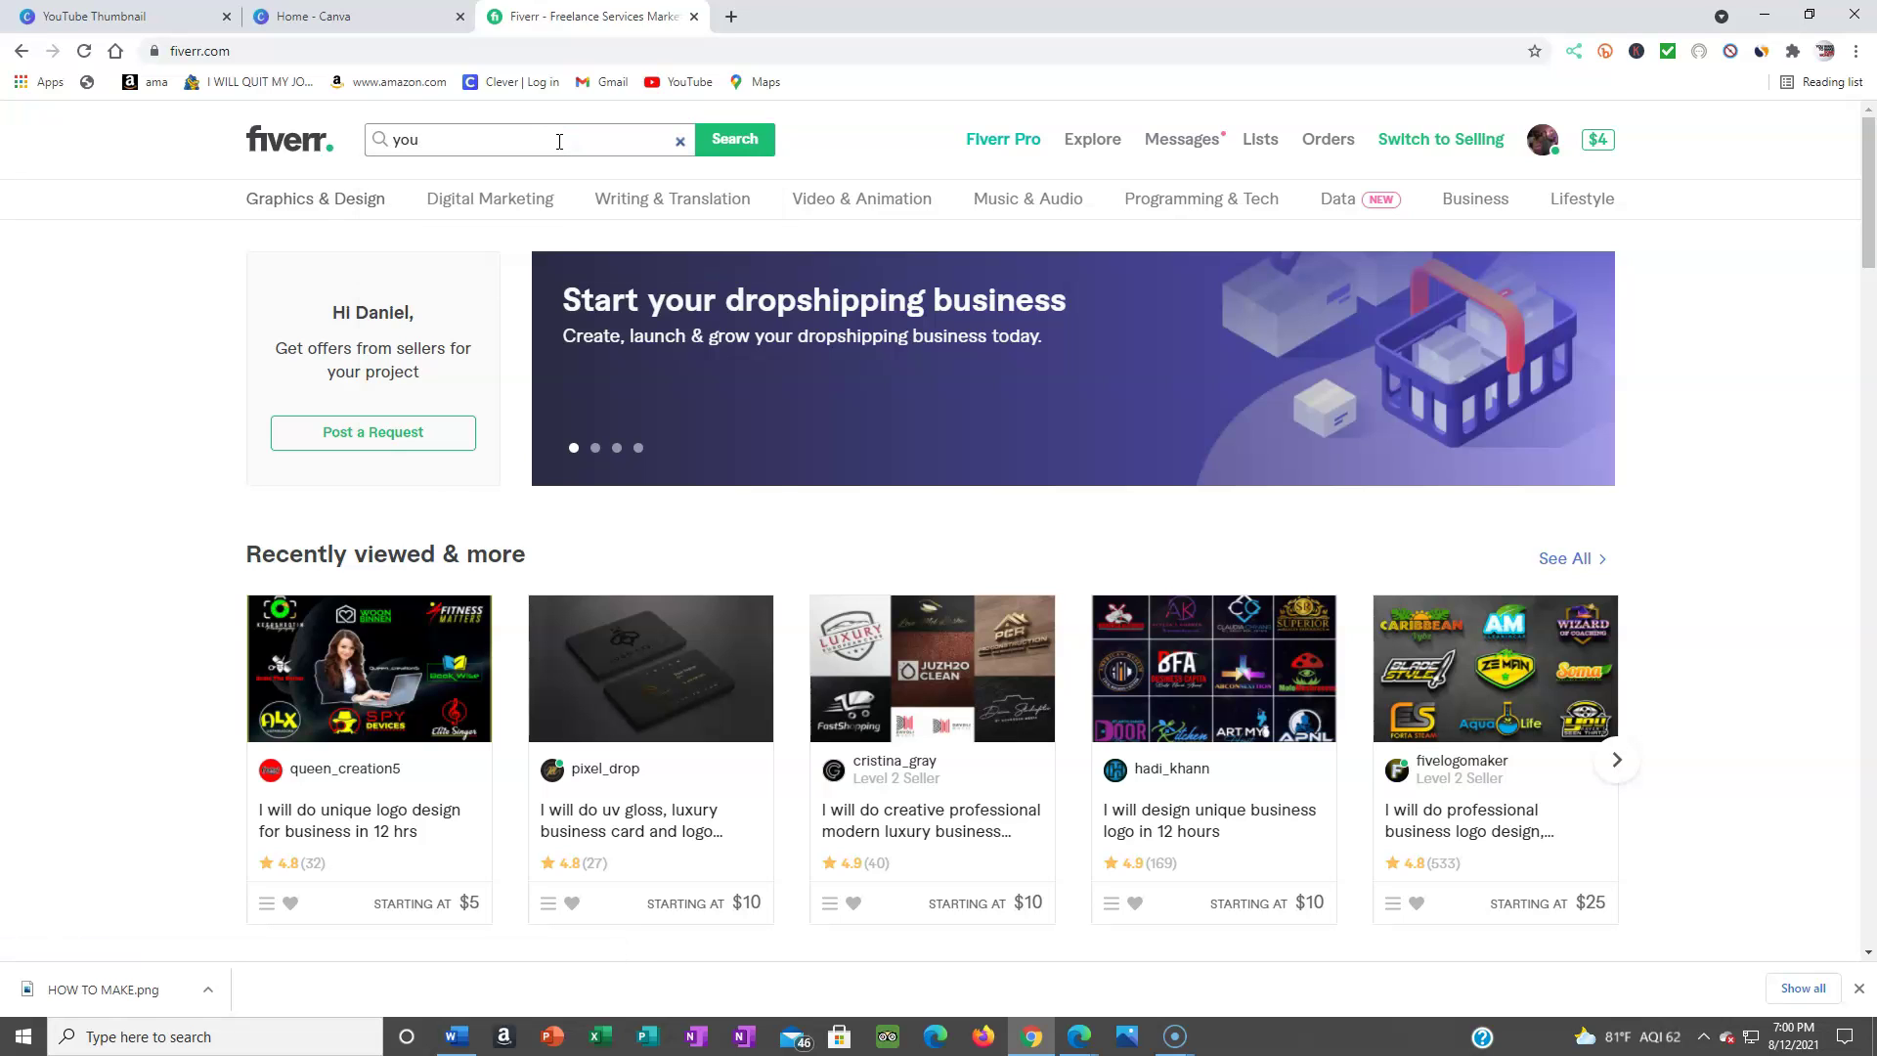
text(tube)
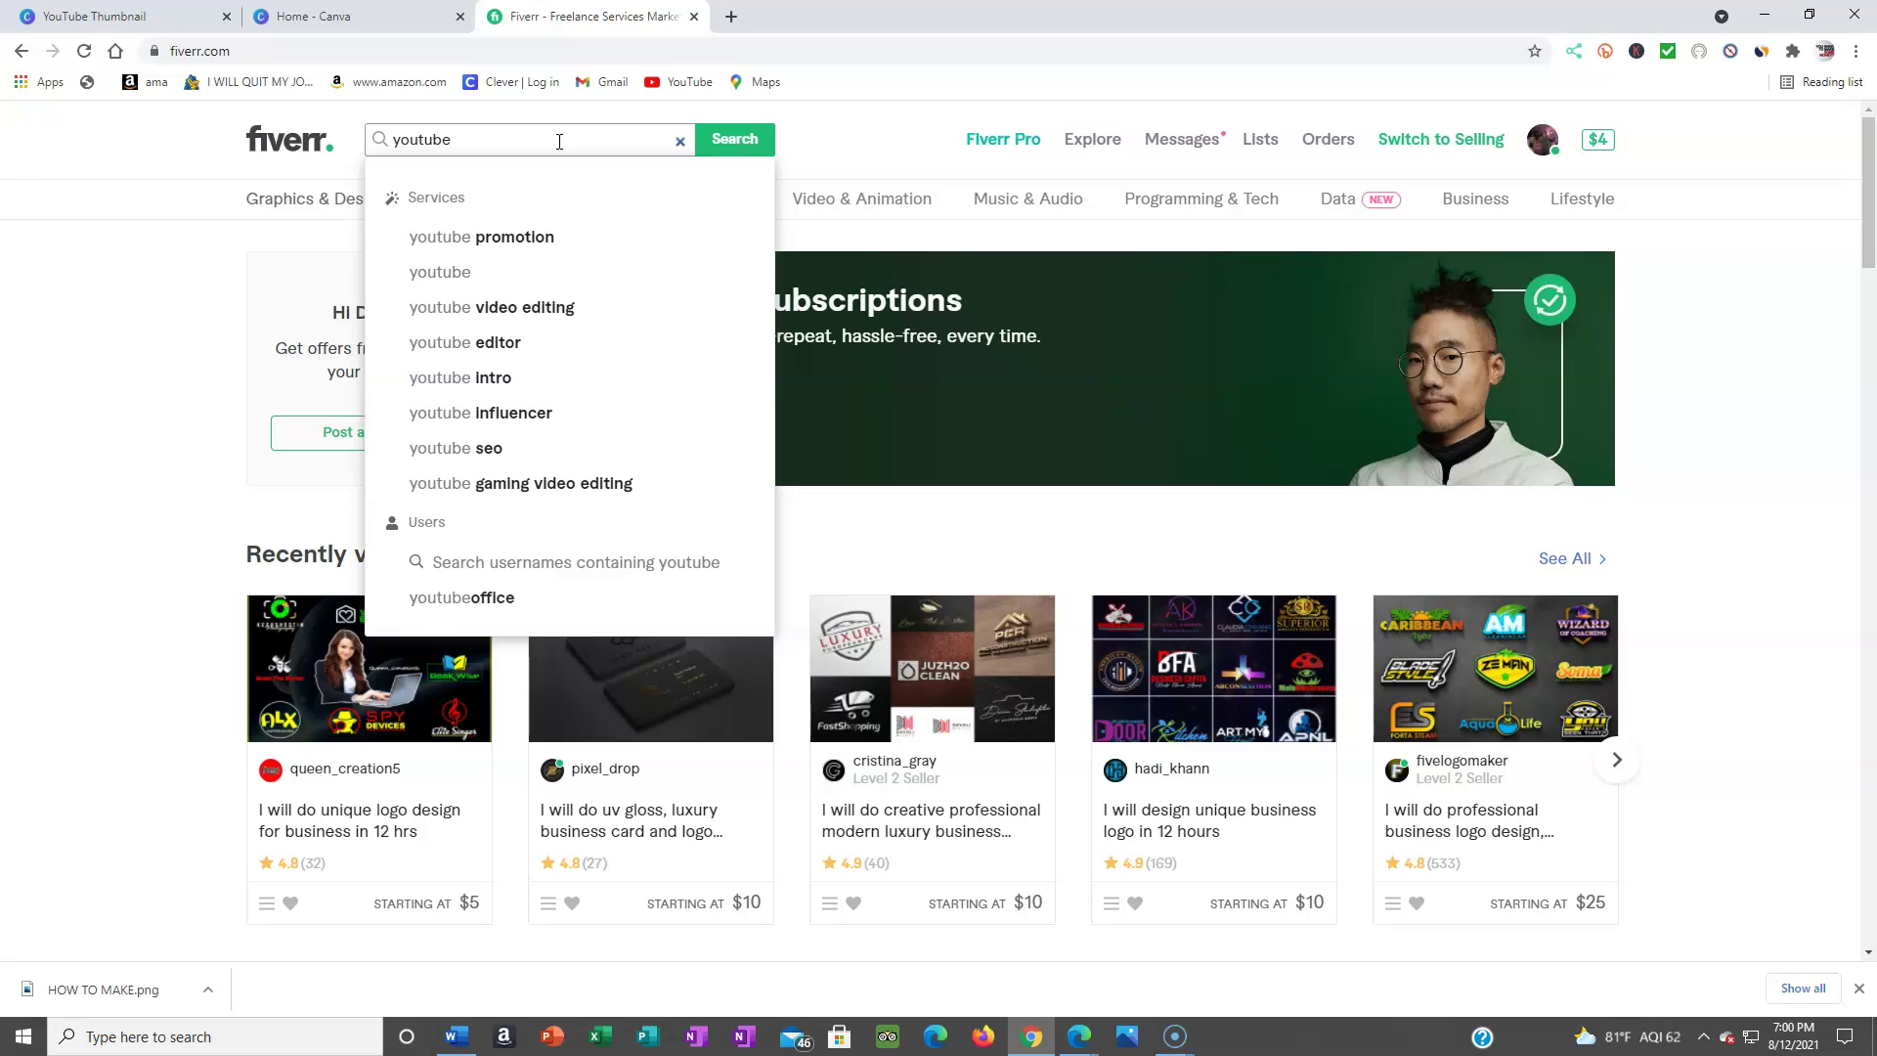
text( thu)
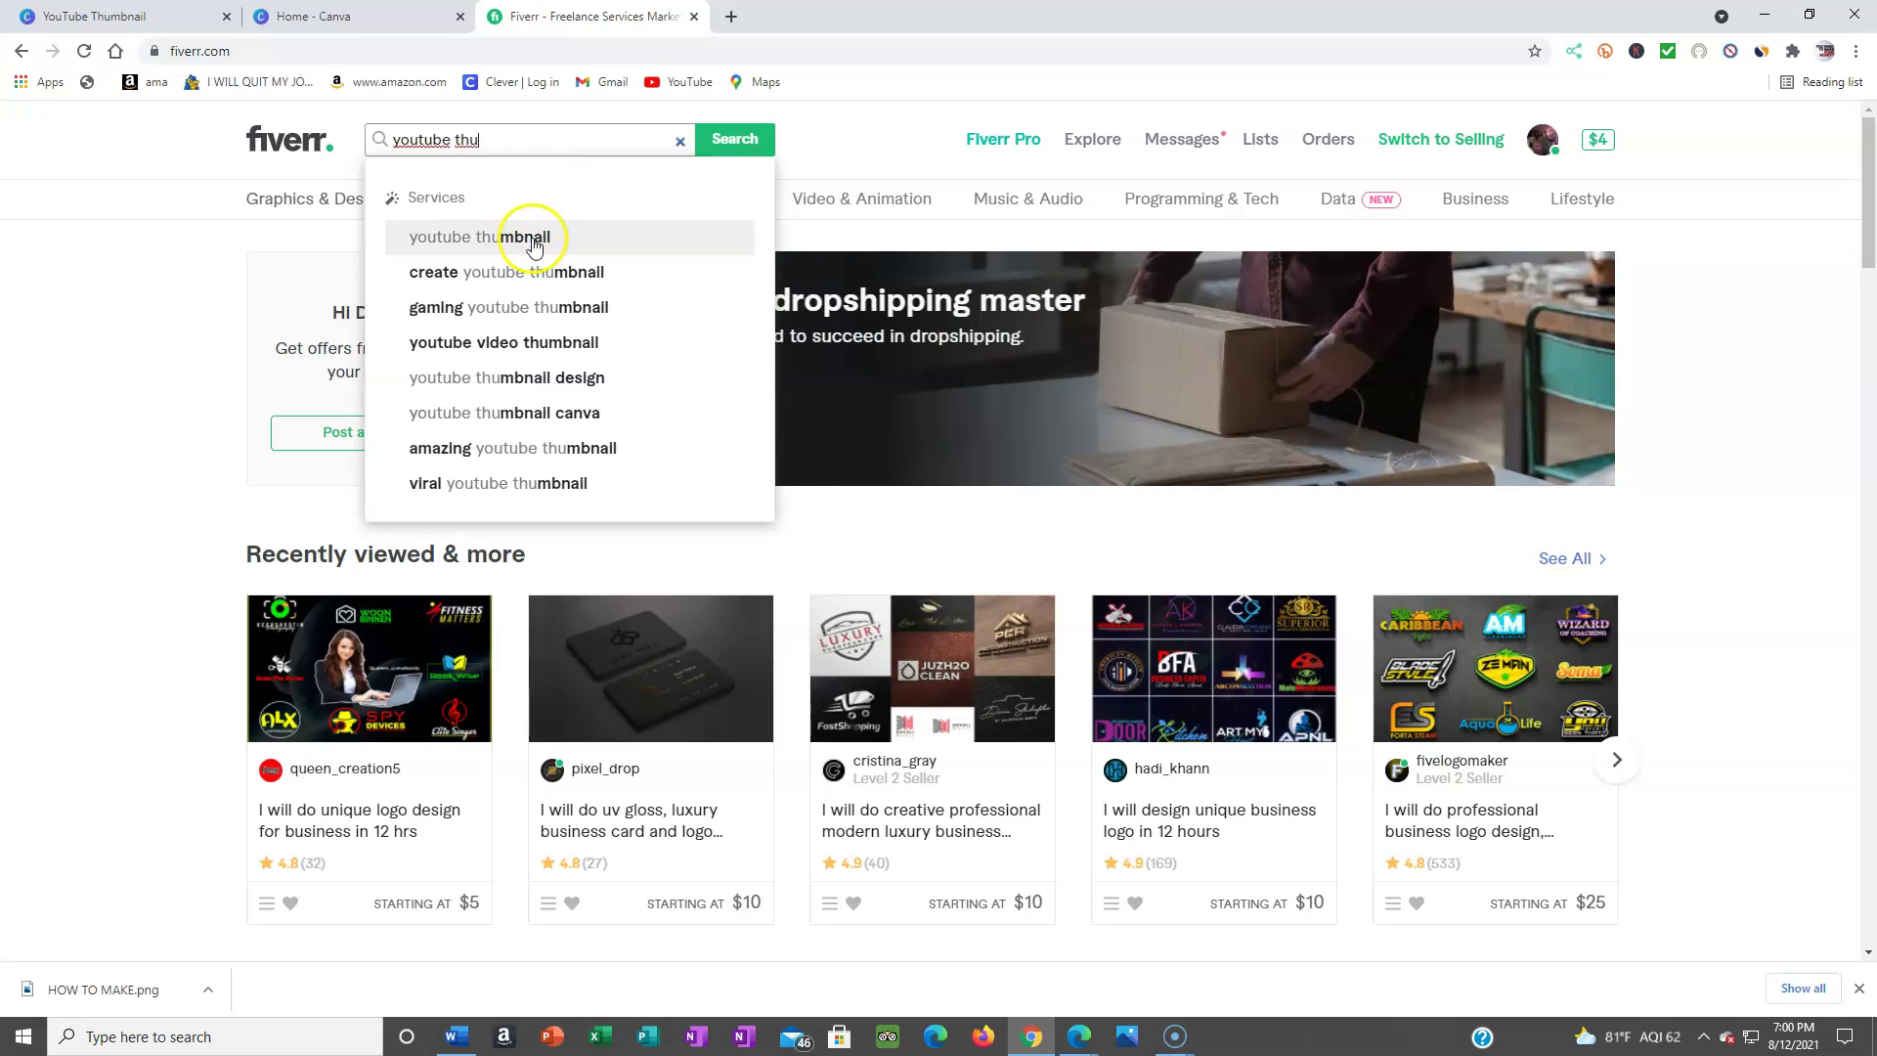
click(532, 238)
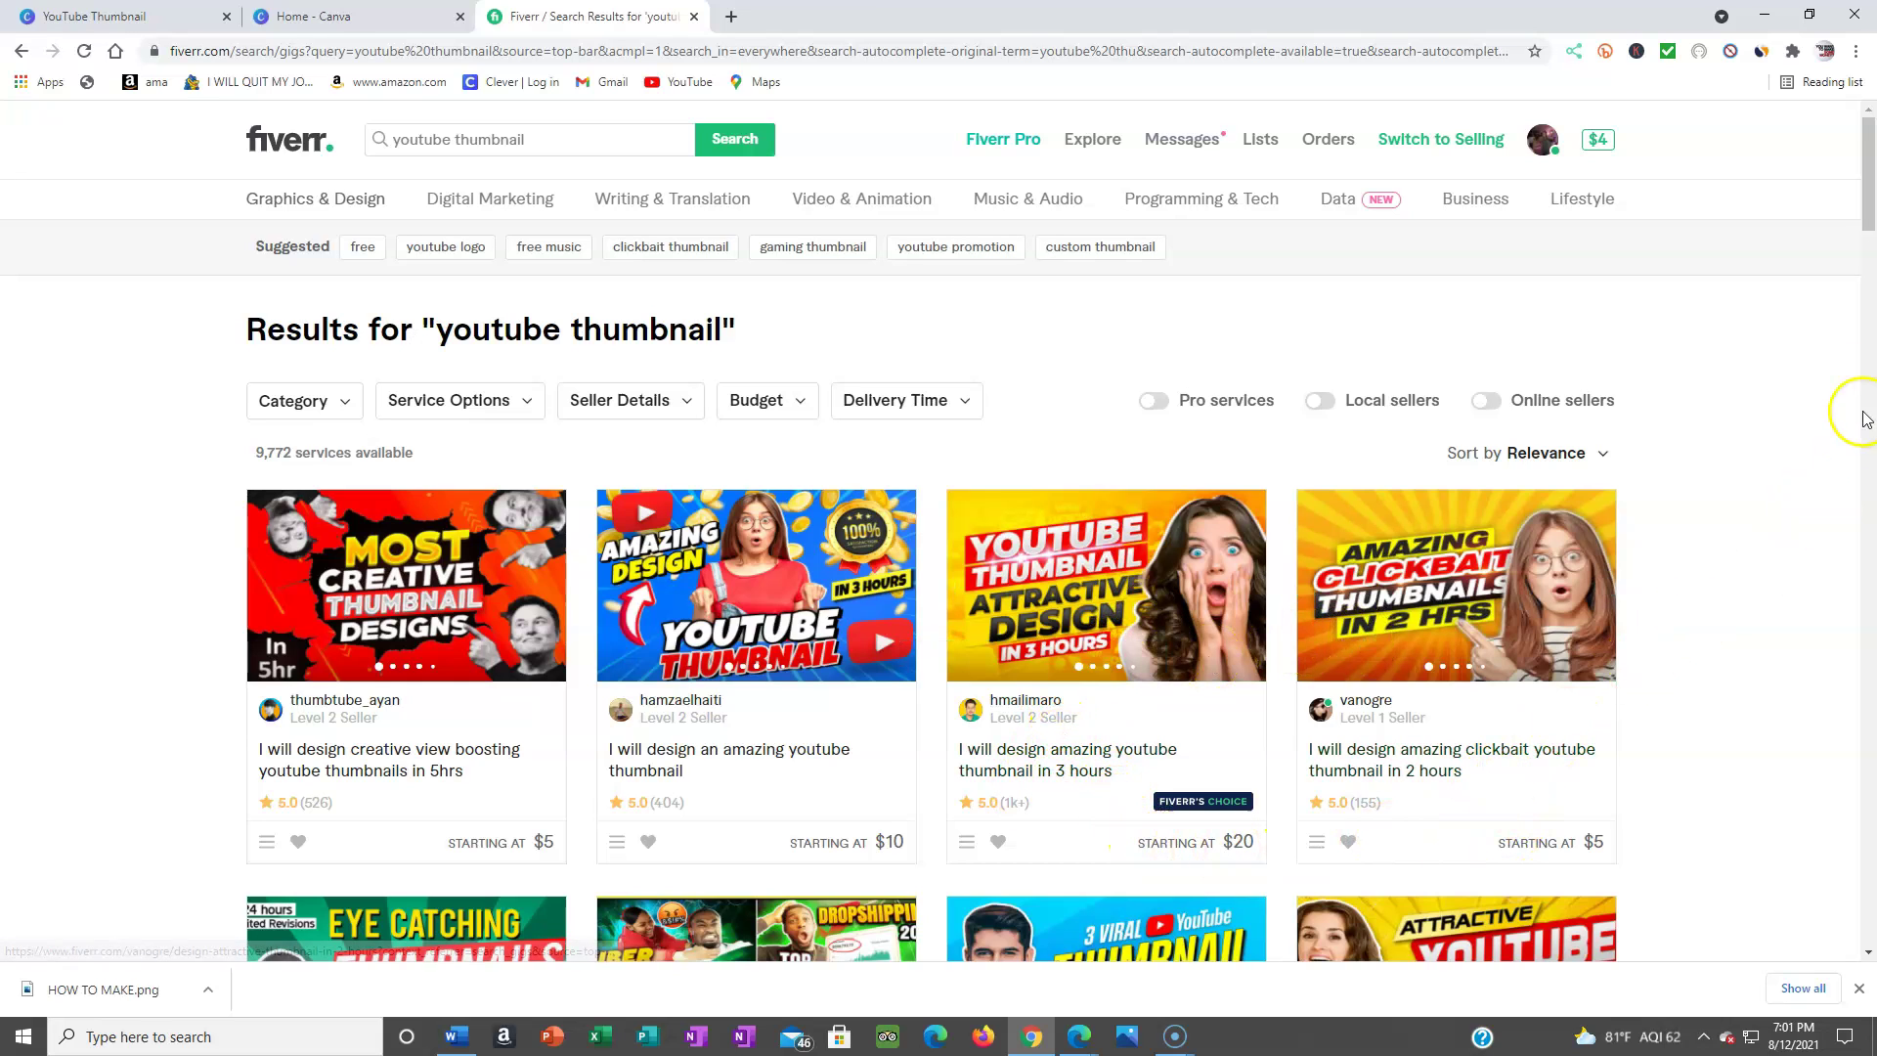
drag(1870, 157, 1870, 244)
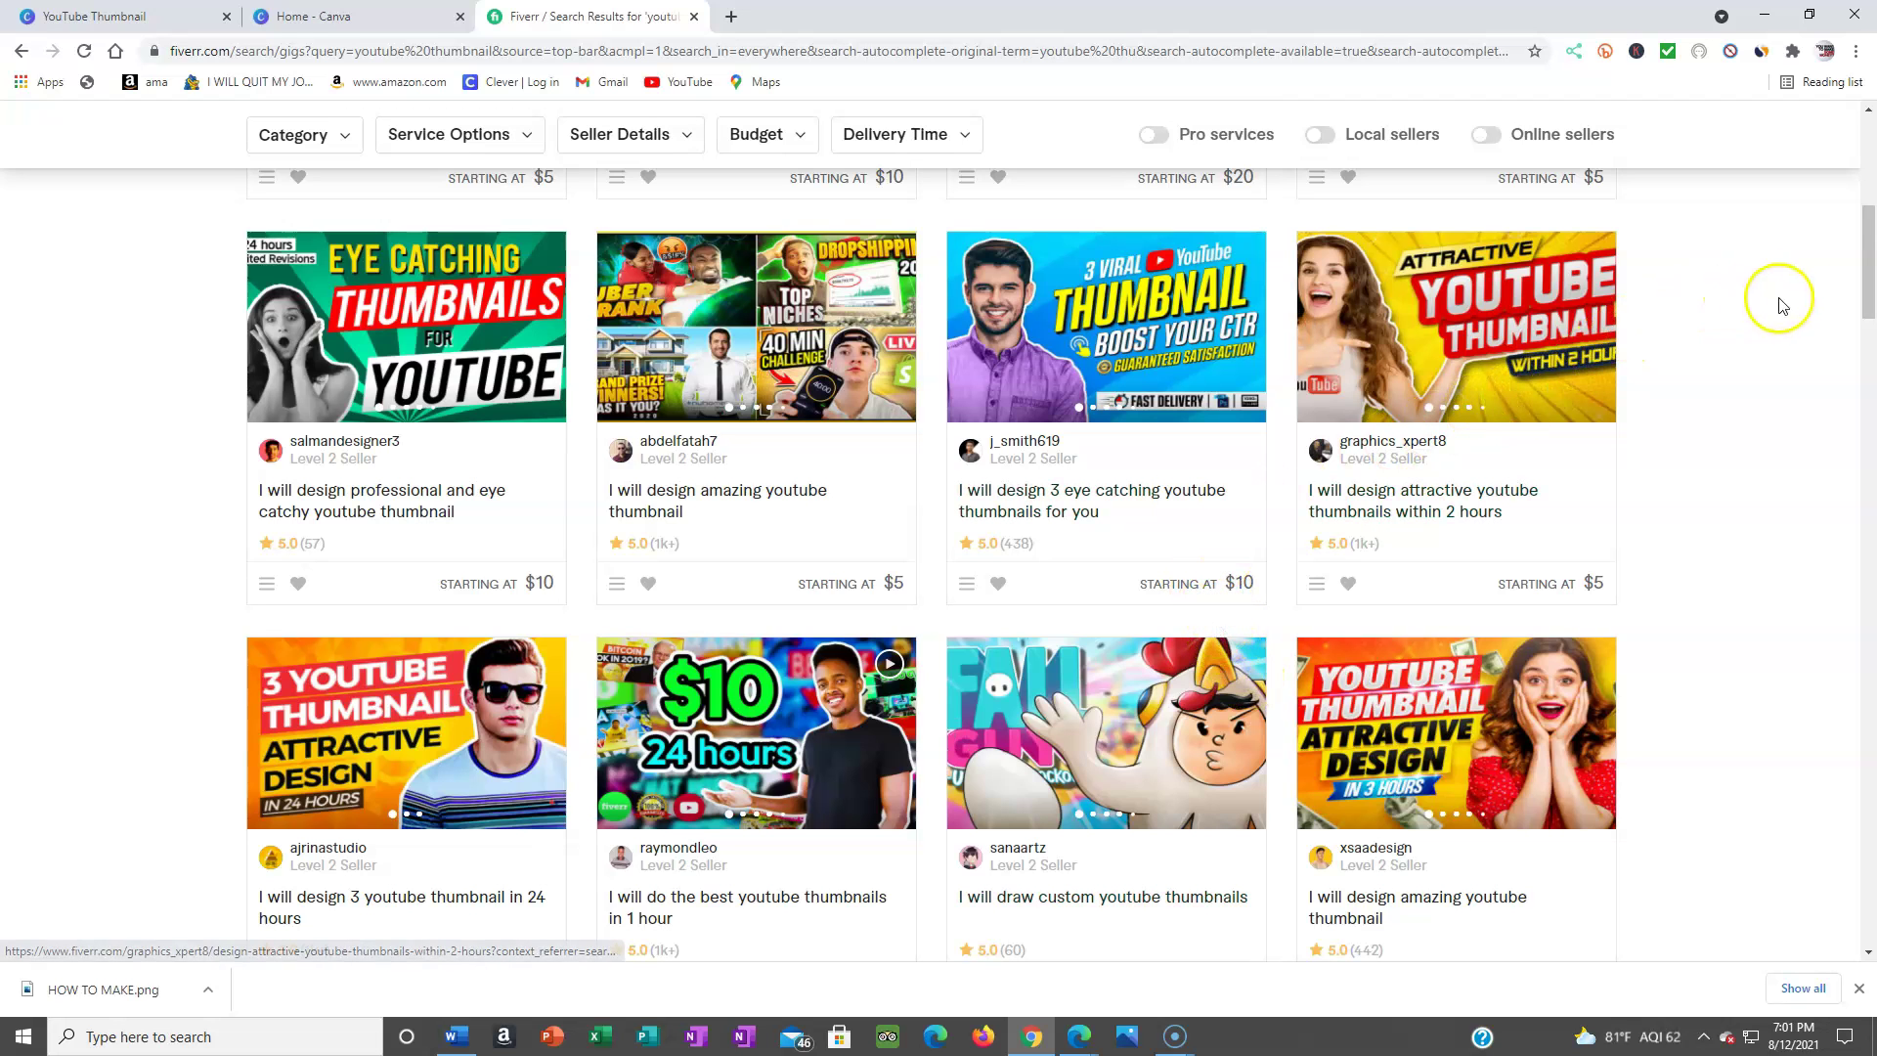
drag(1860, 282, 1869, 173)
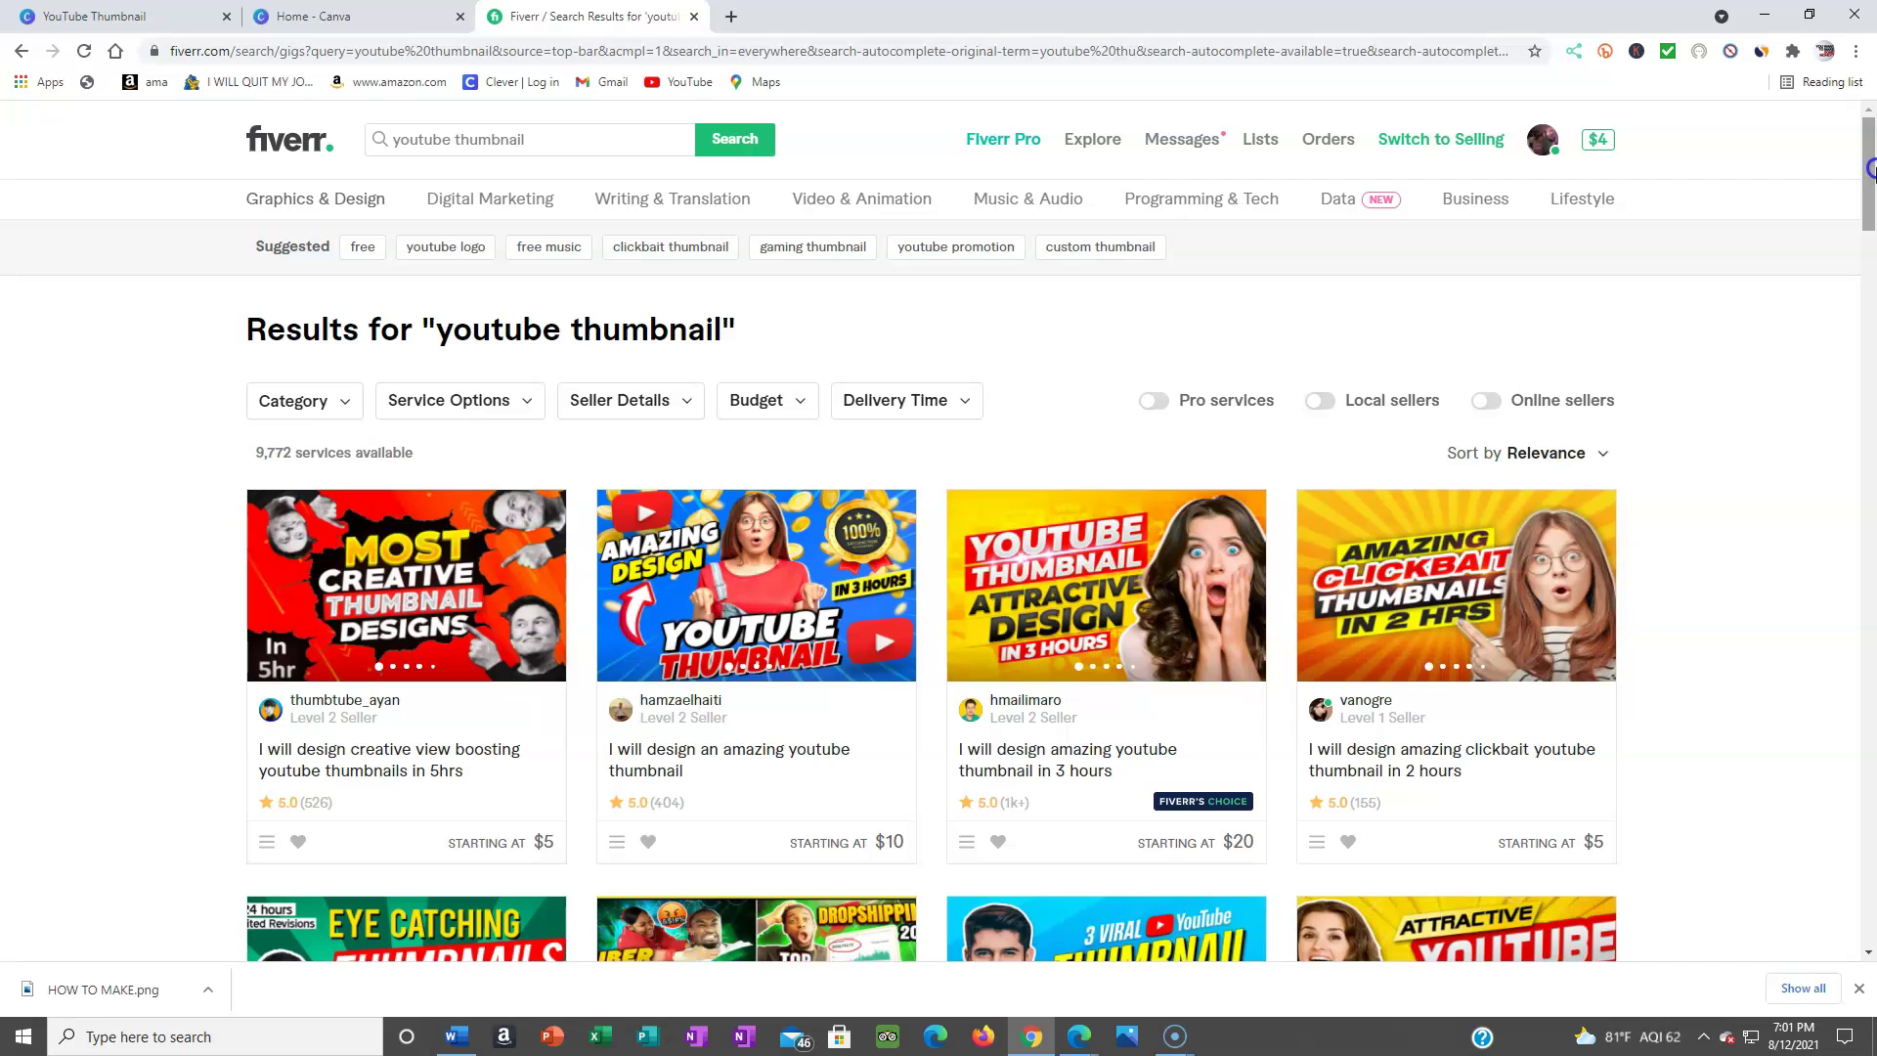